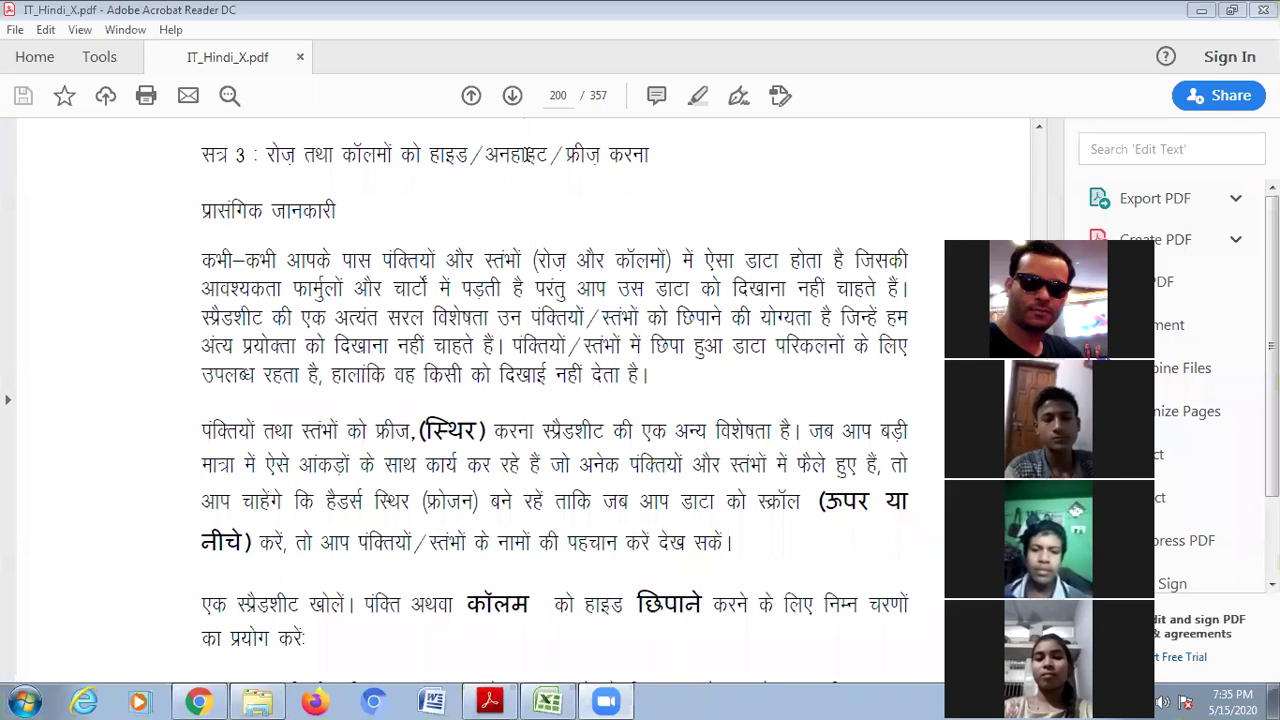
# Read the session 3 heading on hiding, unhiding and freezing rows and columns, and switch to the Excel workbook.
pyautogui.doubleClick(585, 157)
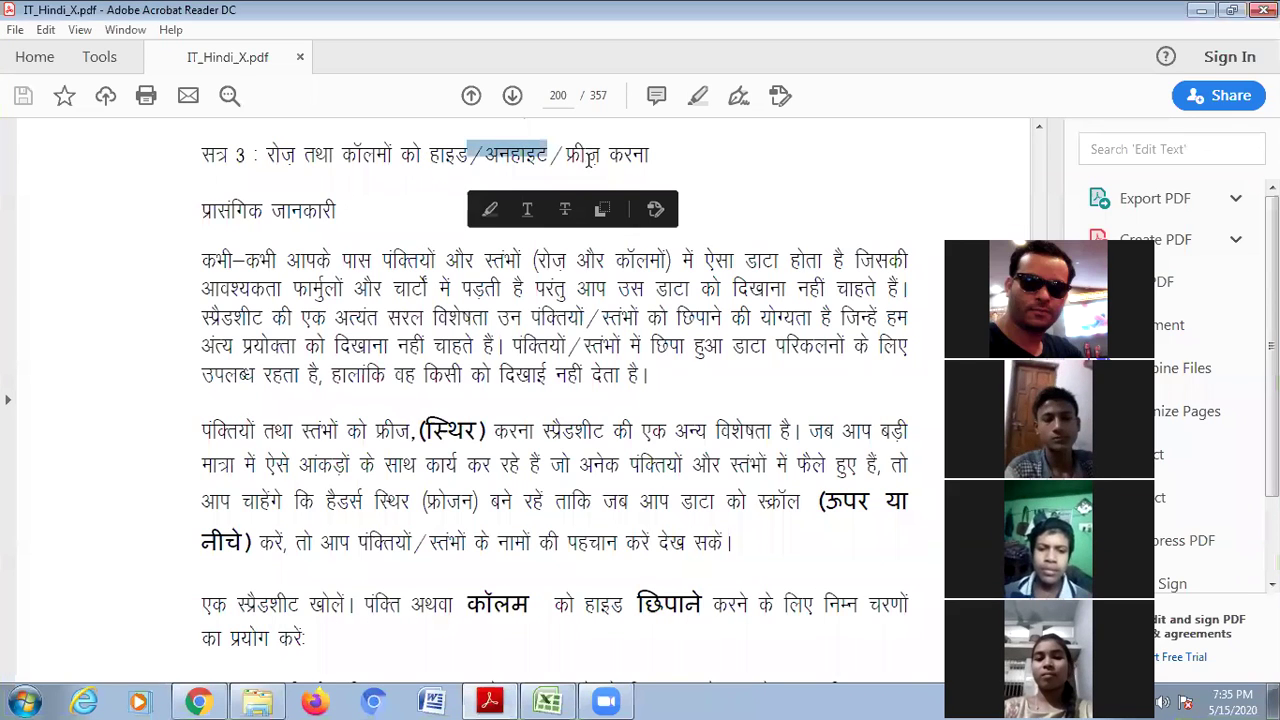
pyautogui.click(577, 413)
pyautogui.click(571, 688)
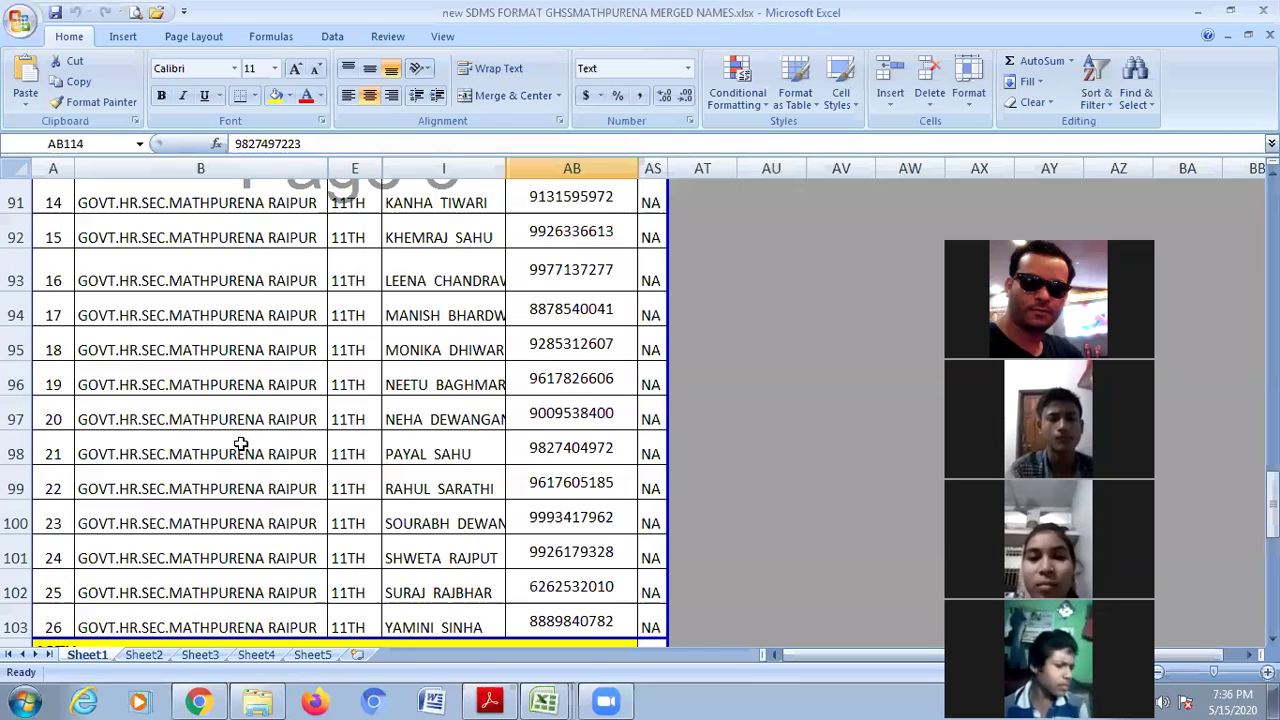
# Copy columns A through AS of Sheet1 and switch to the Book1.xlsx workbook.
pyautogui.moveTo(54, 162); pyautogui.dragTo(656, 189)
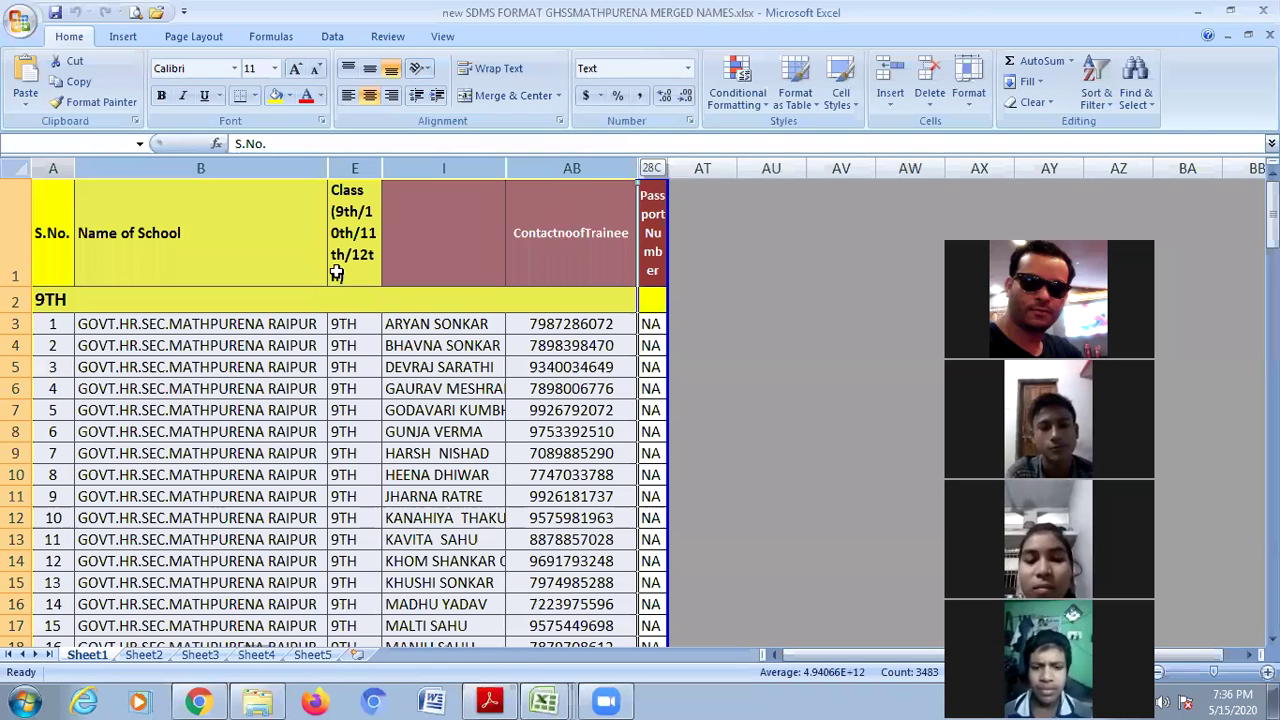
pyautogui.hotkey('ctrl', 'c')
pyautogui.hotkey('ctrl', 'Tab')
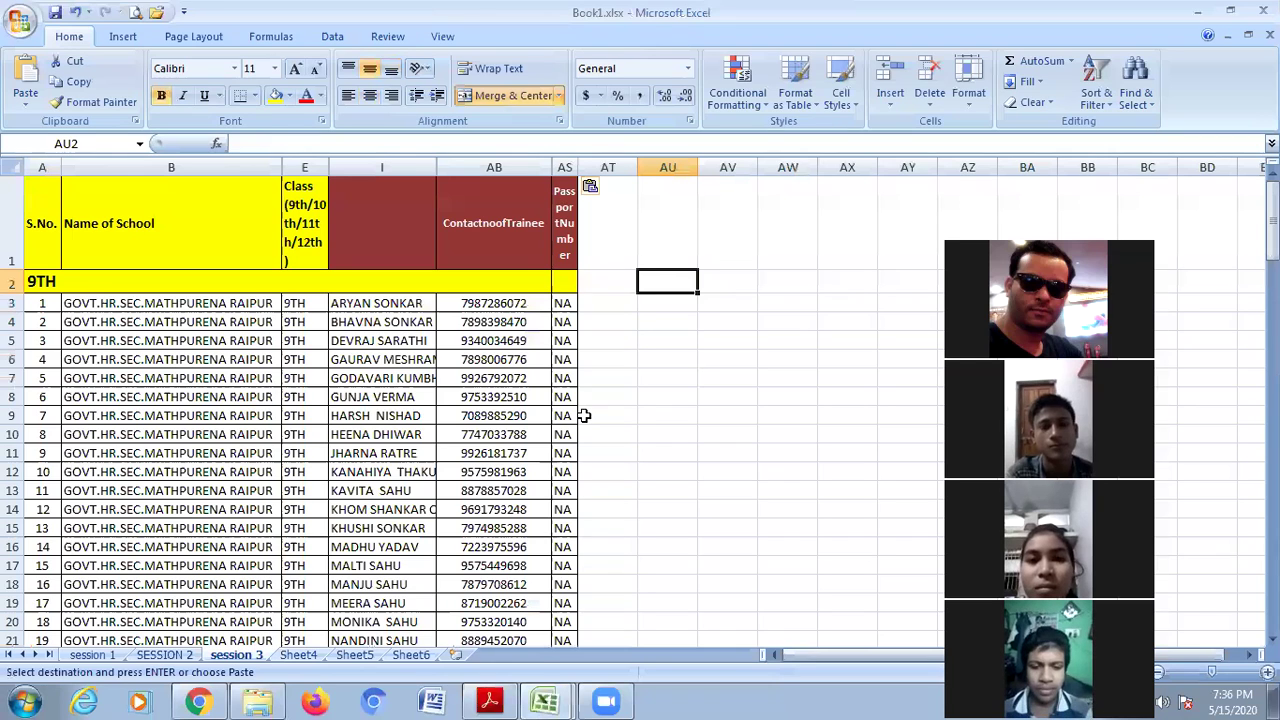
# Unhide all hidden columns between A and AS on the session 3 sheet.
pyautogui.press('Down')
pyautogui.press('Down')
pyautogui.press('Down')
pyautogui.press('Down')
pyautogui.press('Down')
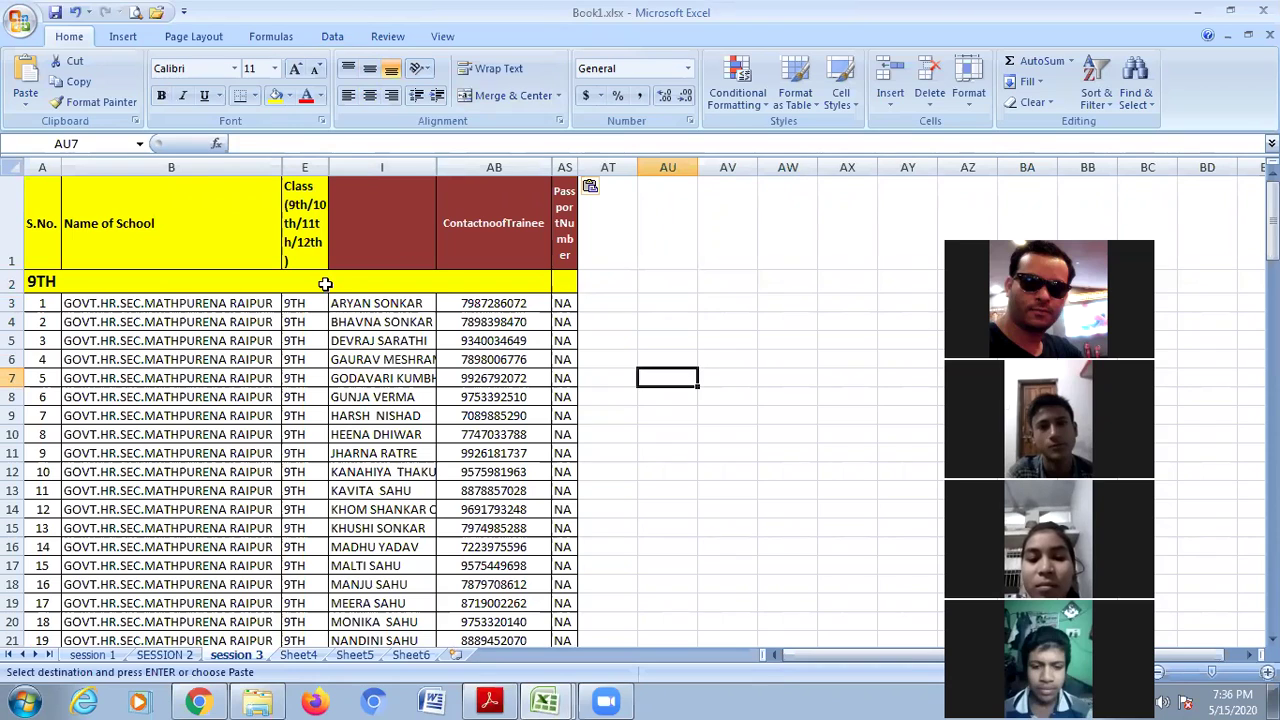
pyautogui.moveTo(45, 167); pyautogui.dragTo(200, 167)
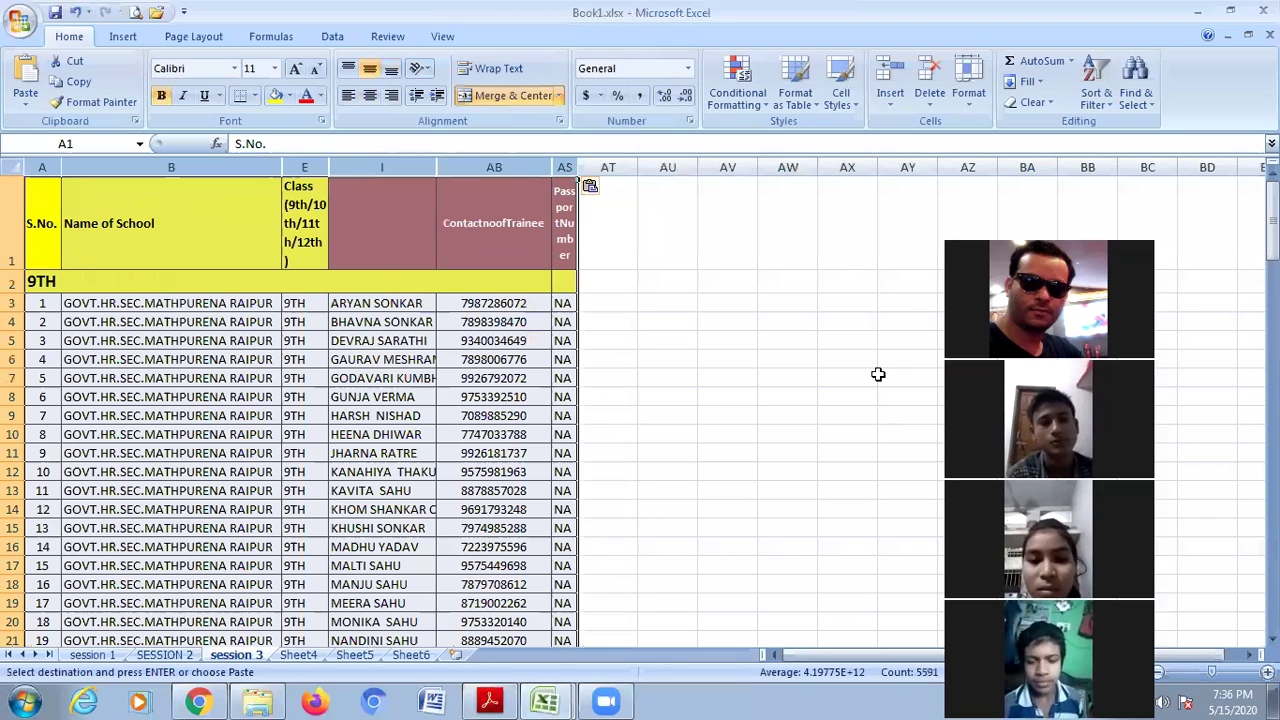
pyautogui.moveTo(847, 660); pyautogui.dragTo(875, 656)
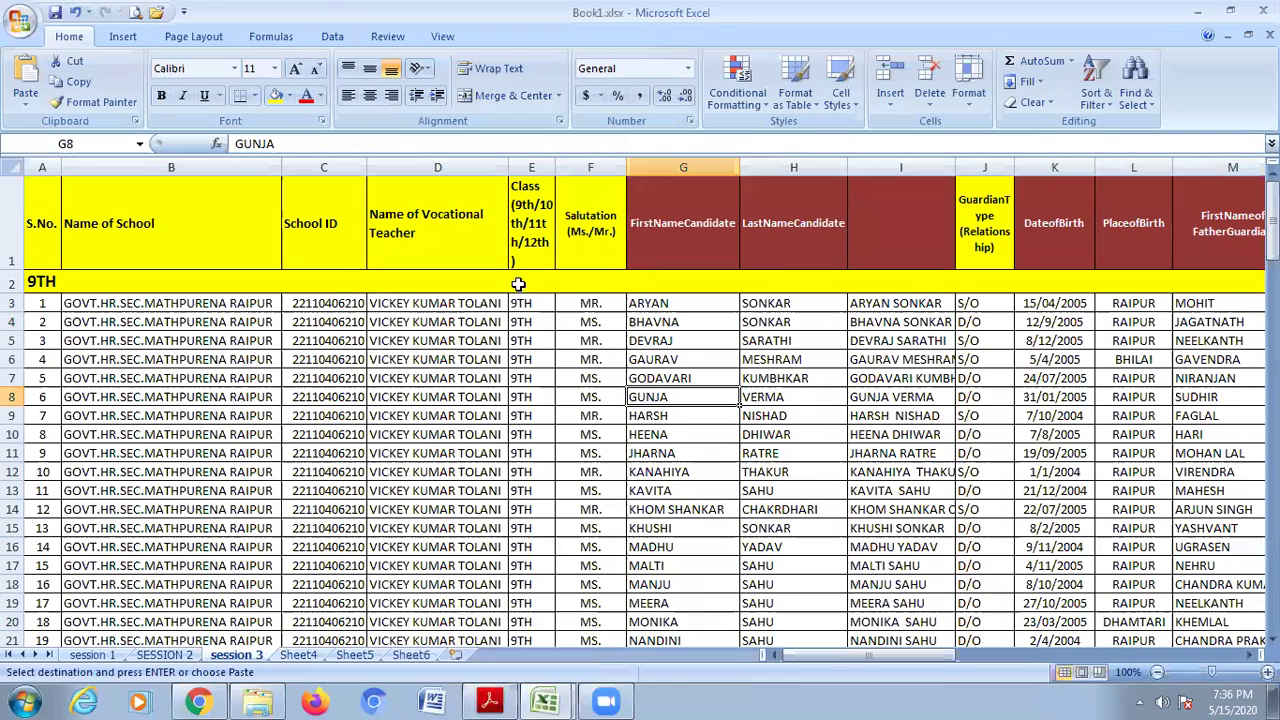
# Hide the Salutation column F on the session 3 sheet.
pyautogui.click(324, 341)
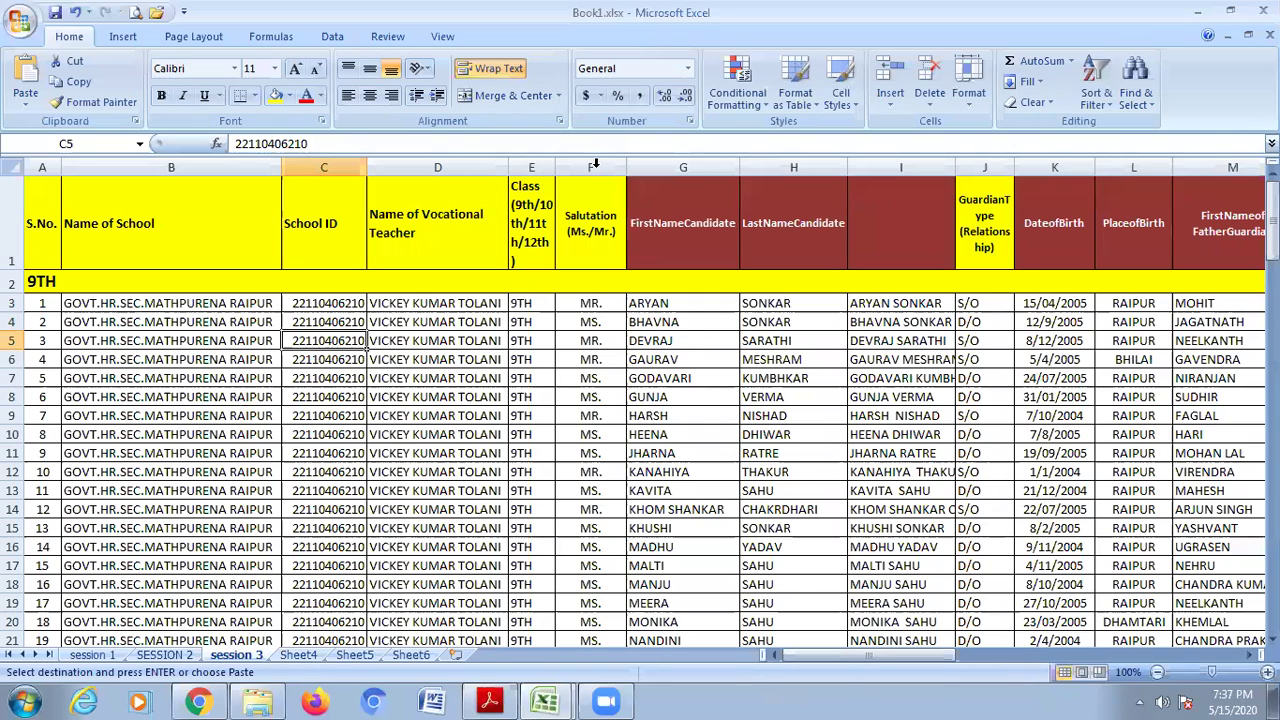
pyautogui.click(595, 164)
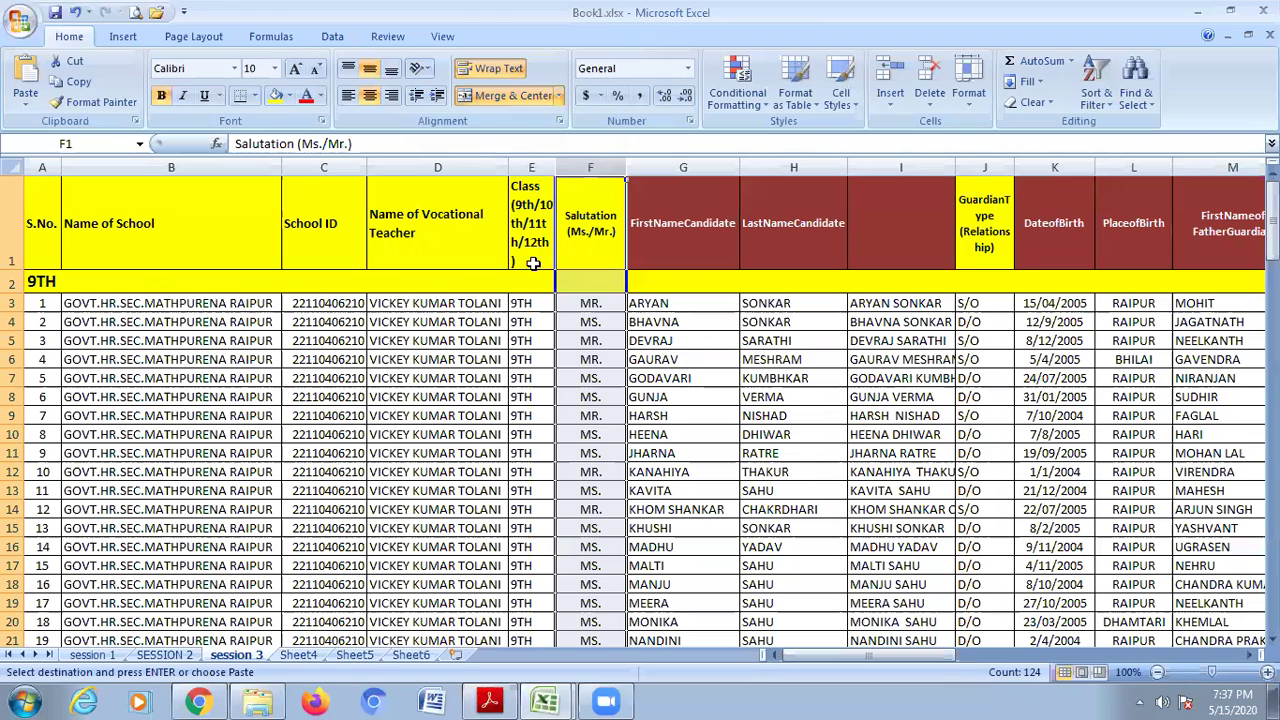
pyautogui.hotkey('ctrl', 'z')
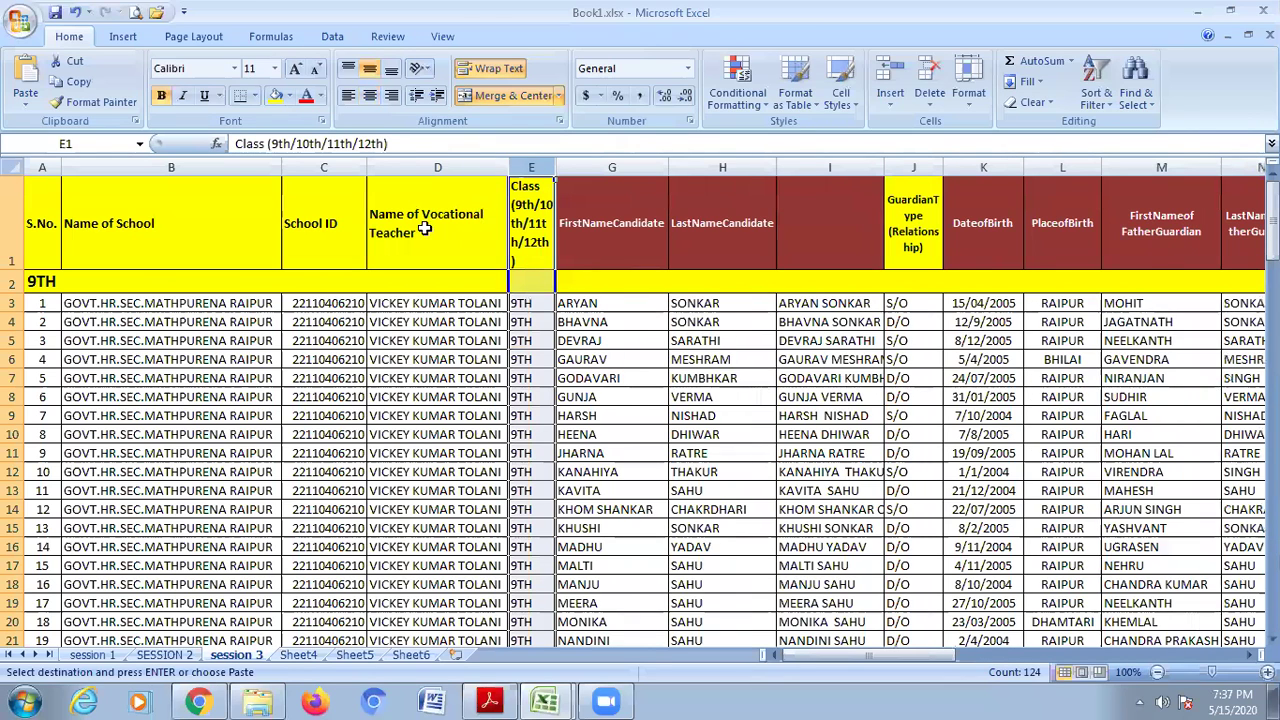
# Unhide column F by selecting its neighbouring columns E and G.
pyautogui.click(576, 168)
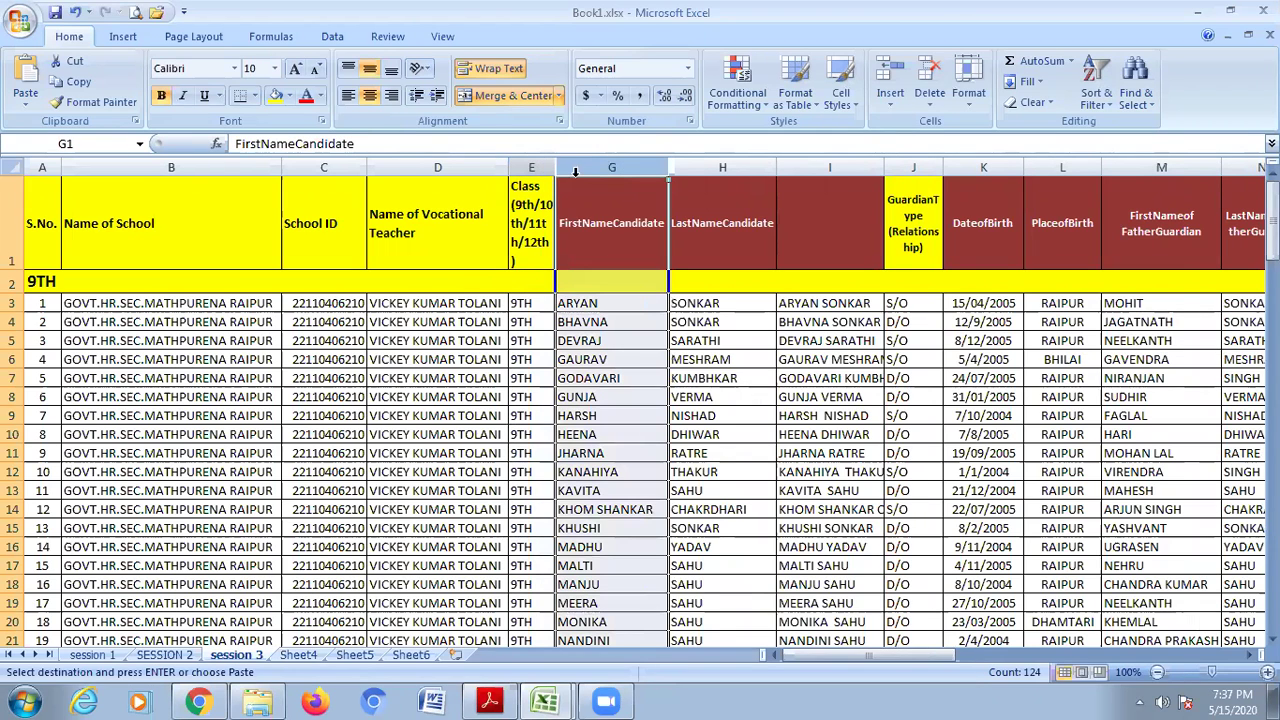
pyautogui.moveTo(550, 167); pyautogui.dragTo(564, 166)
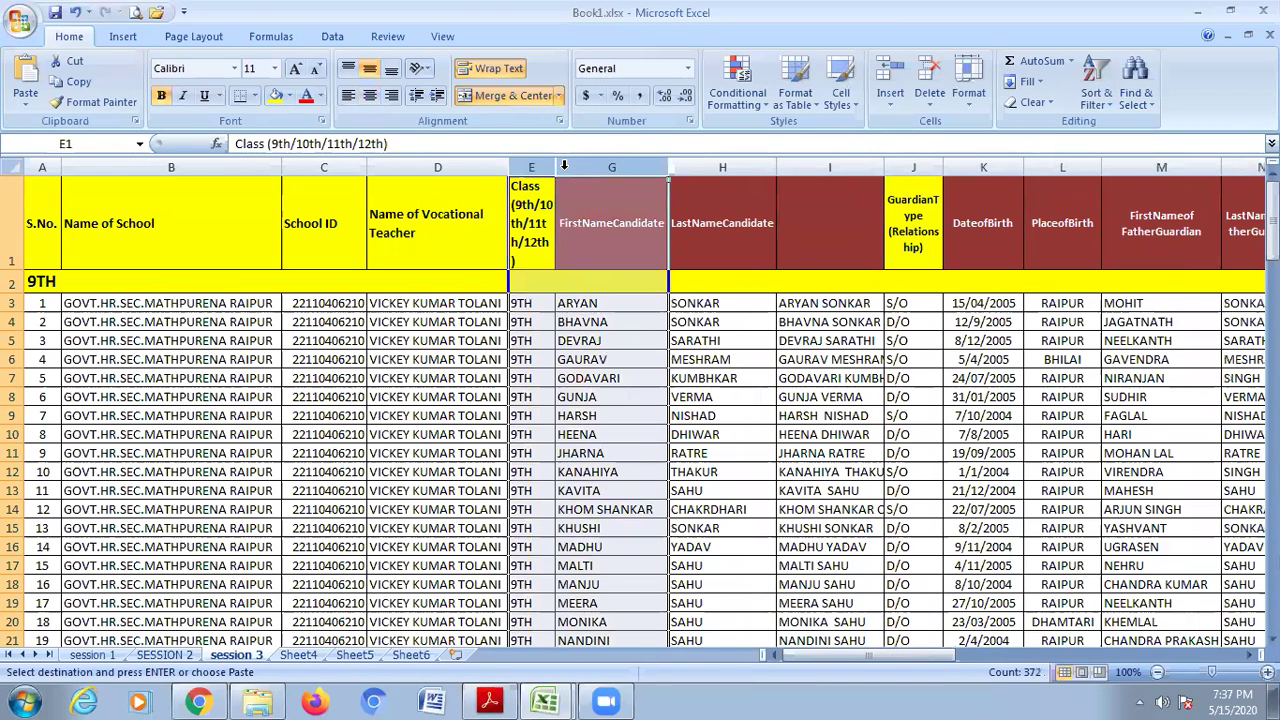
pyautogui.rightClick(564, 171)
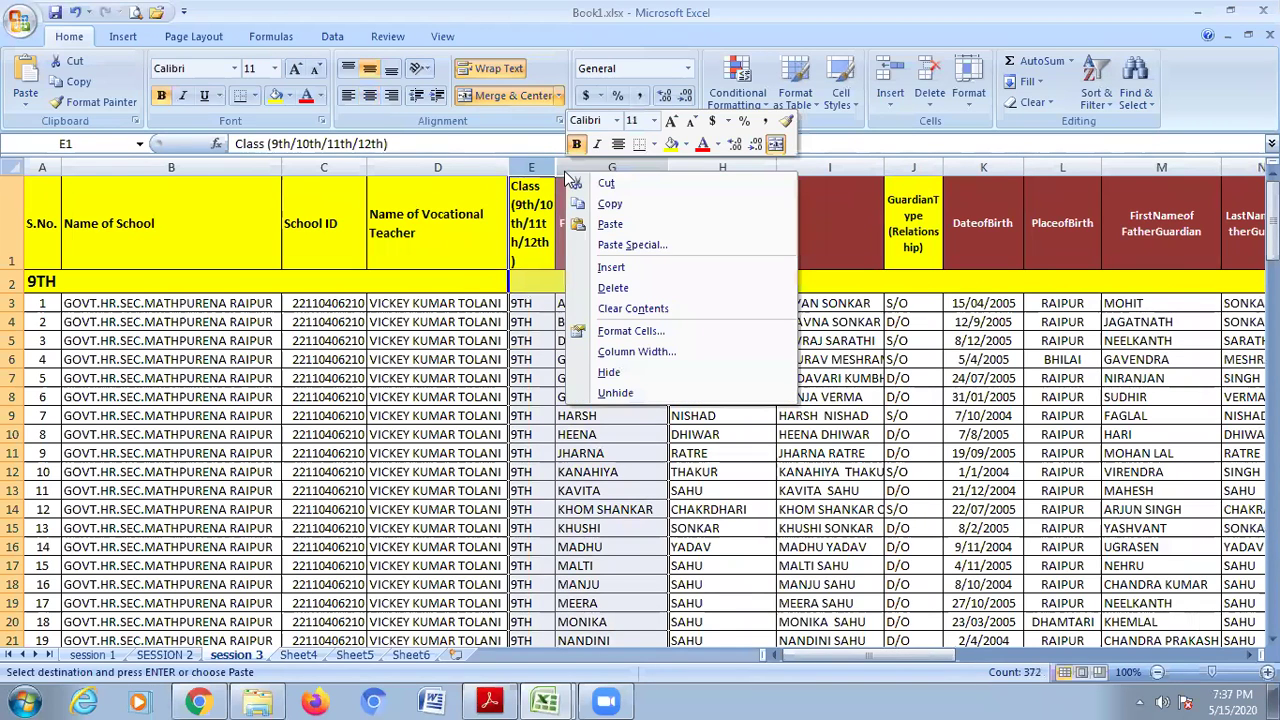
pyautogui.click(613, 393)
pyautogui.click(605, 413)
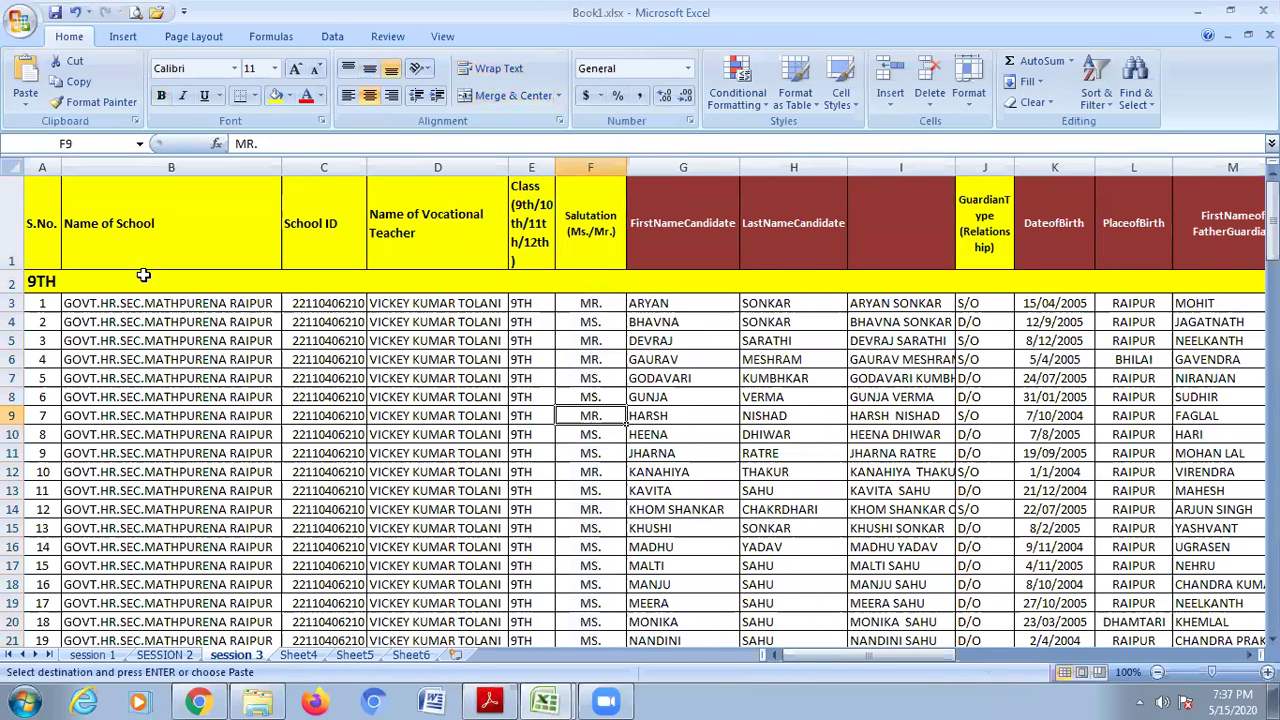
# Hide the School ID column C.
pyautogui.rightClick(344, 166)
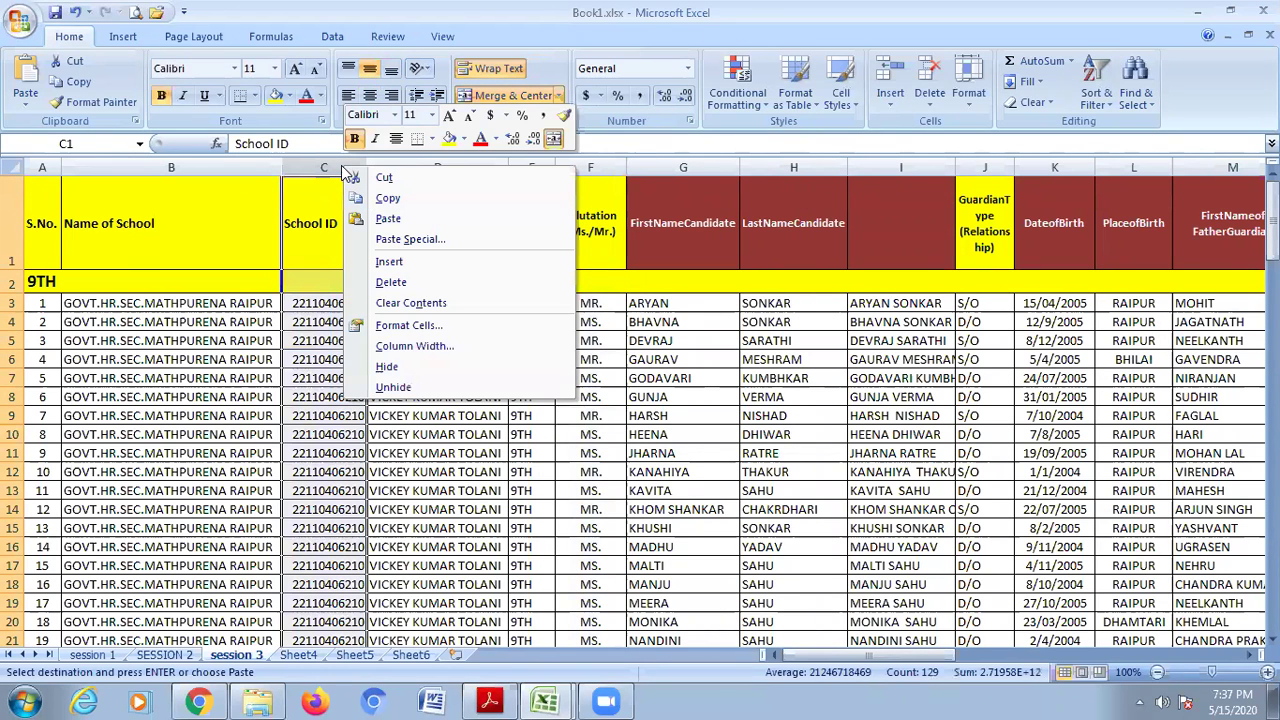
pyautogui.click(435, 368)
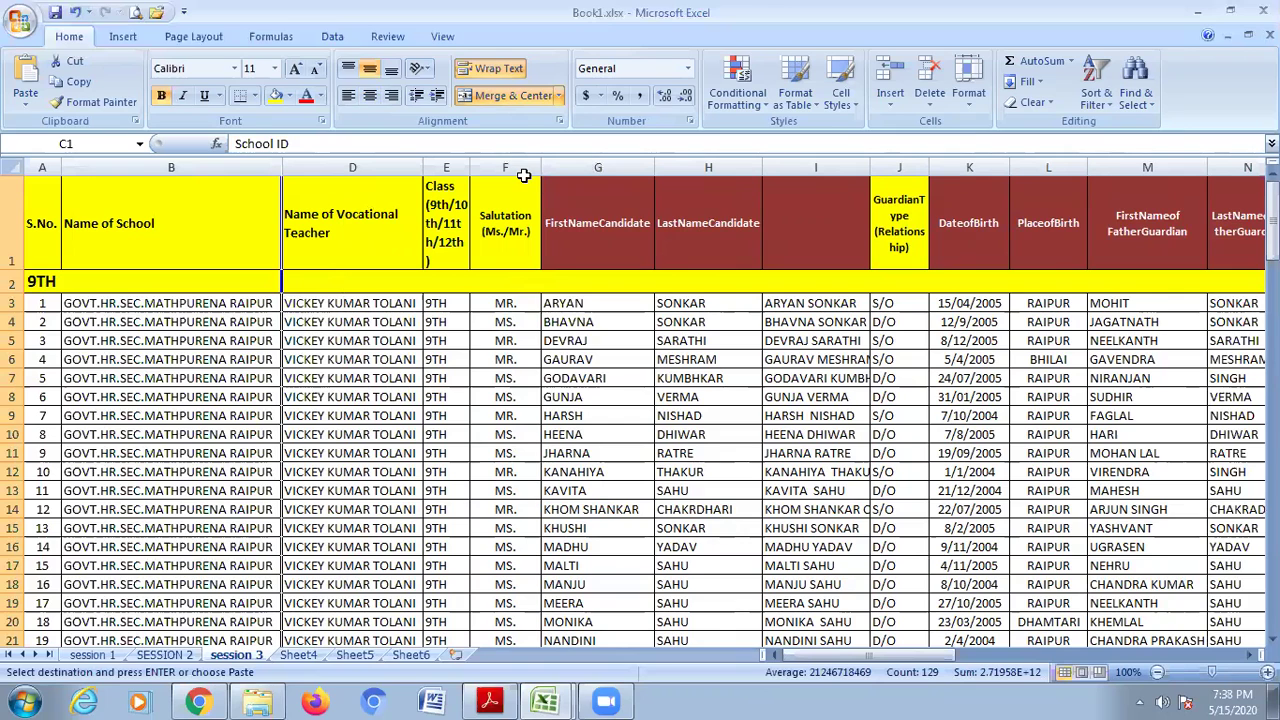
# Narrow the Salutation column F slightly and widen column I so the candidates' full names fit.
pyautogui.moveTo(533, 164); pyautogui.dragTo(519, 164)
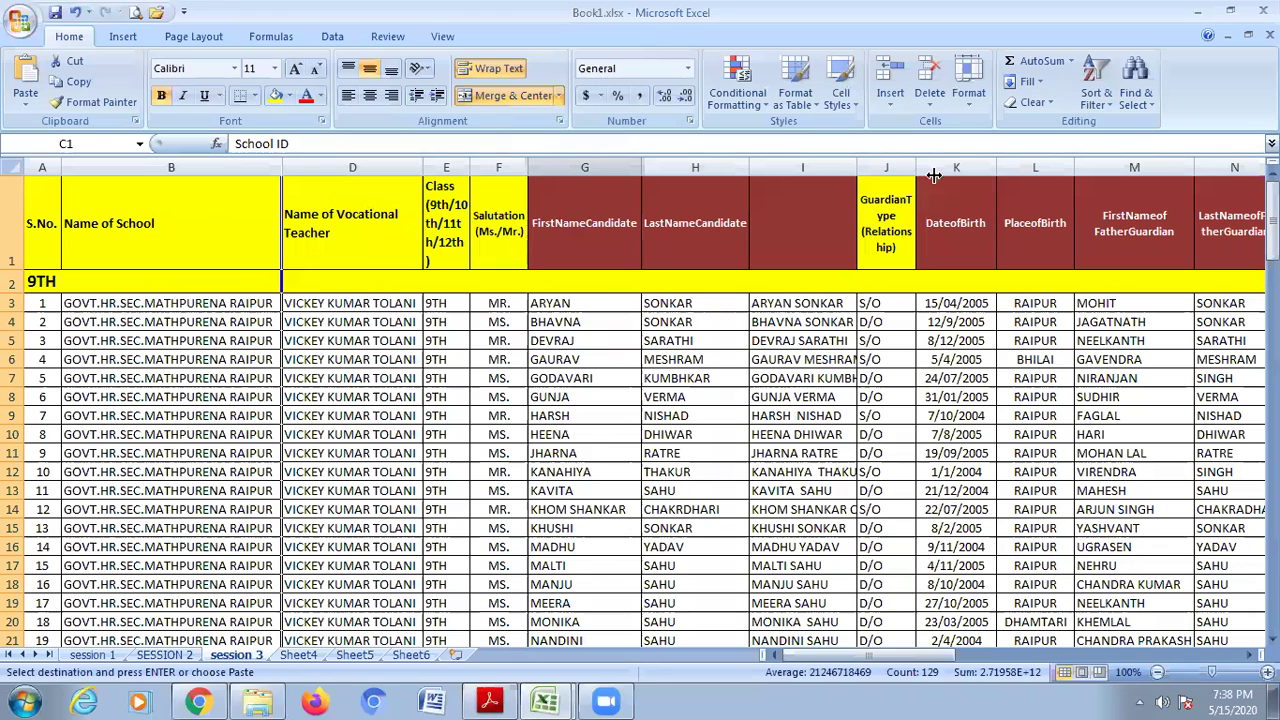
pyautogui.moveTo(857, 169); pyautogui.dragTo(937, 171)
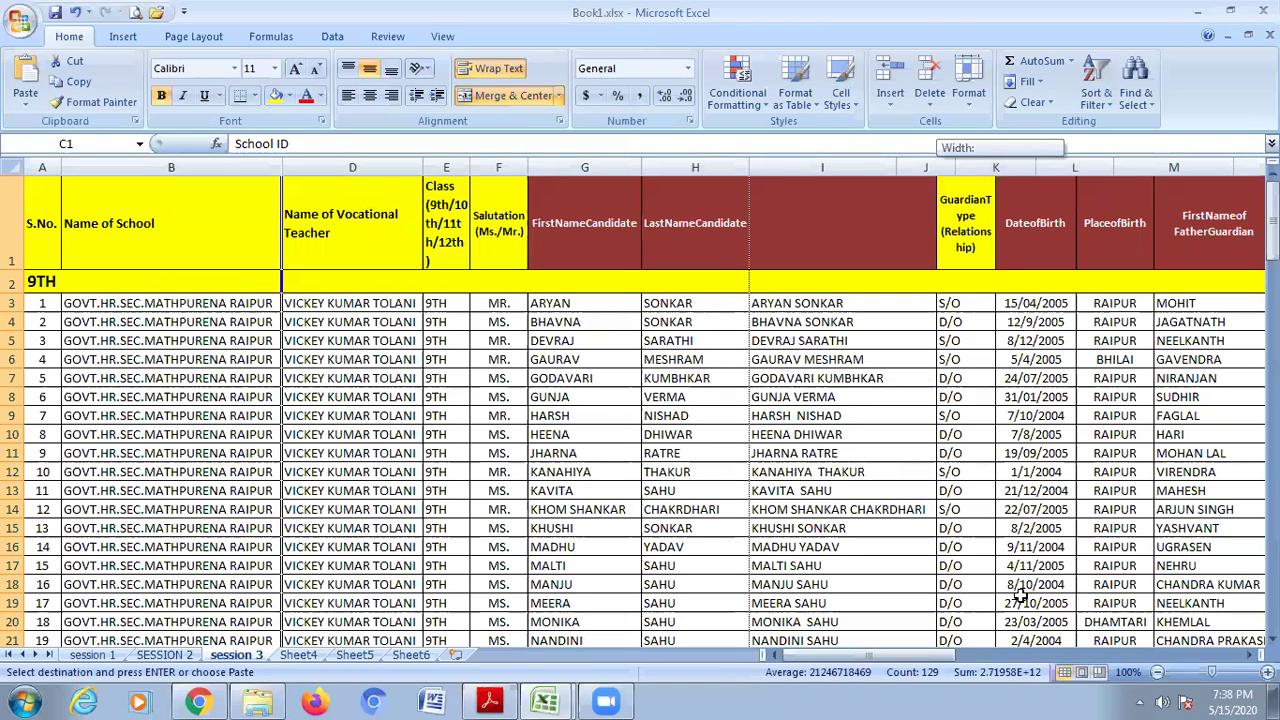
pyautogui.scroll(-1, 1118, 578)
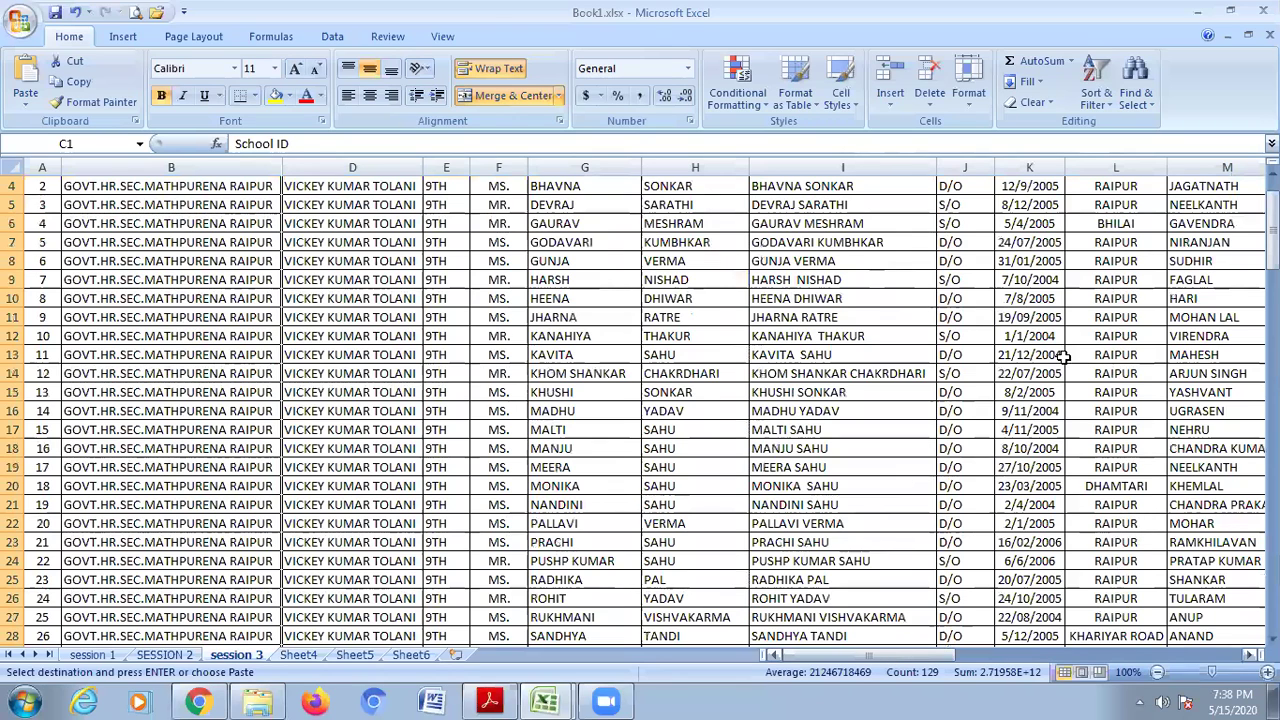
pyautogui.click(1116, 636)
pyautogui.scroll(-2, 1116, 636)
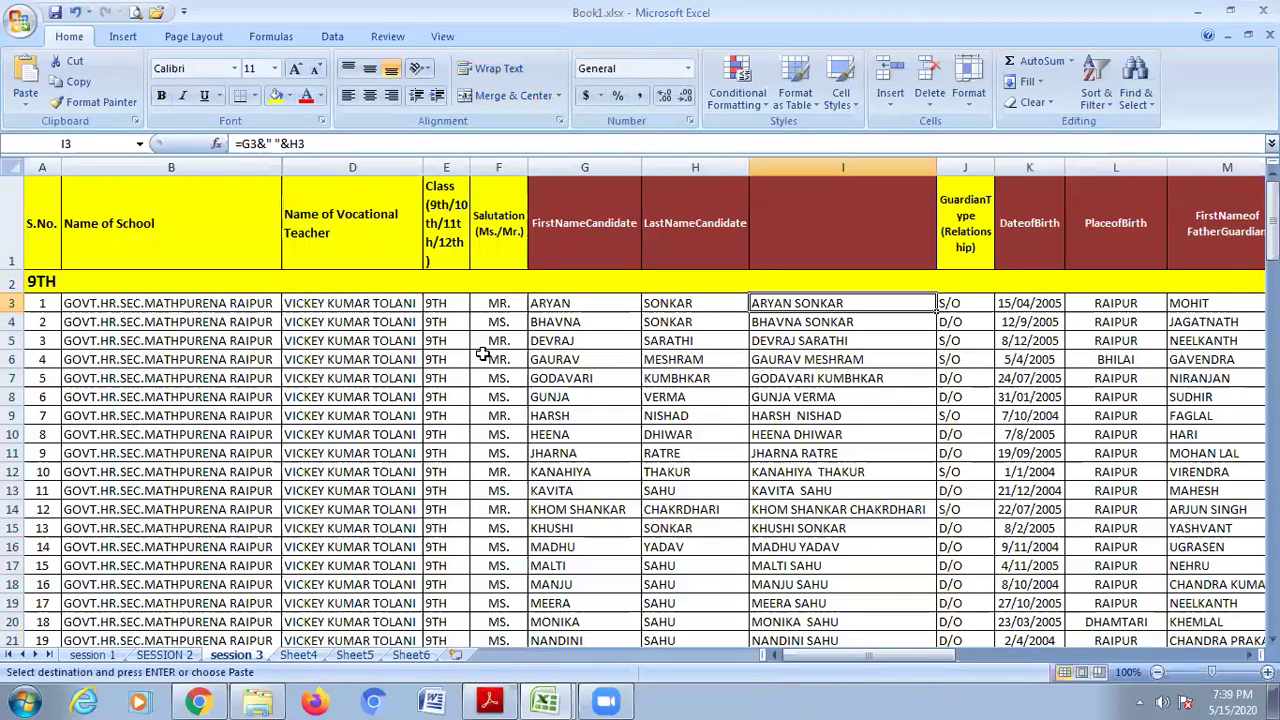
# Move back and forth along row 3 to examine the student data columns from B to AA.
pyautogui.press('Right')
pyautogui.press('Right')
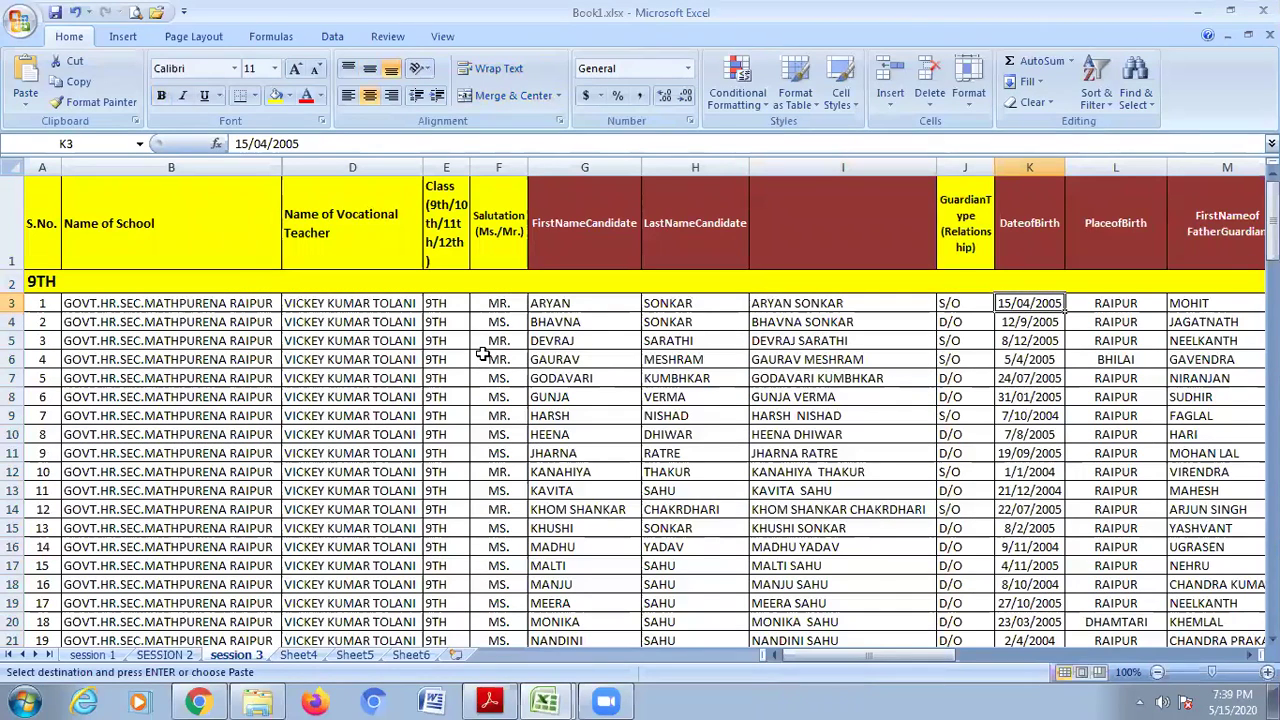
pyautogui.press('Right')
pyautogui.press('Right')
pyautogui.press('Right')
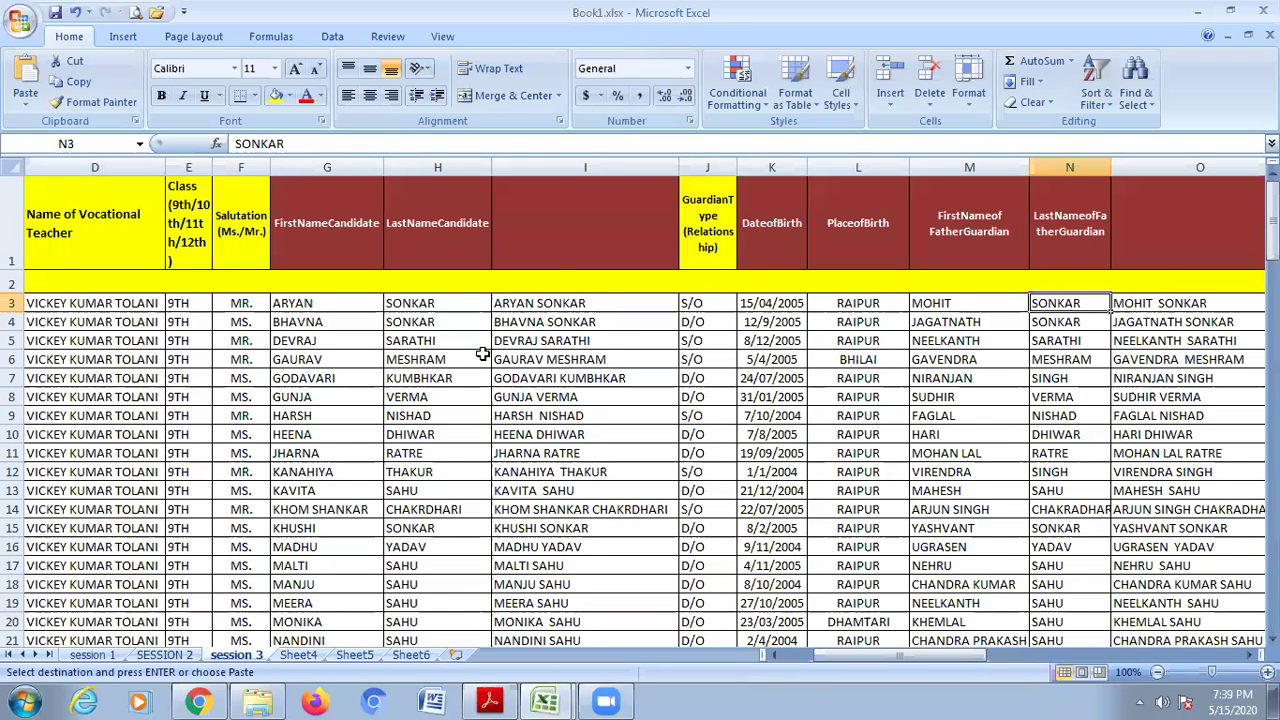
pyautogui.press('Left')
pyautogui.press('Left')
pyautogui.press('Left')
pyautogui.press('Left')
pyautogui.press('Left')
pyautogui.press('Left')
pyautogui.press('Left')
pyautogui.press('Left')
pyautogui.press('Left')
pyautogui.press('Left')
pyautogui.press('Left')
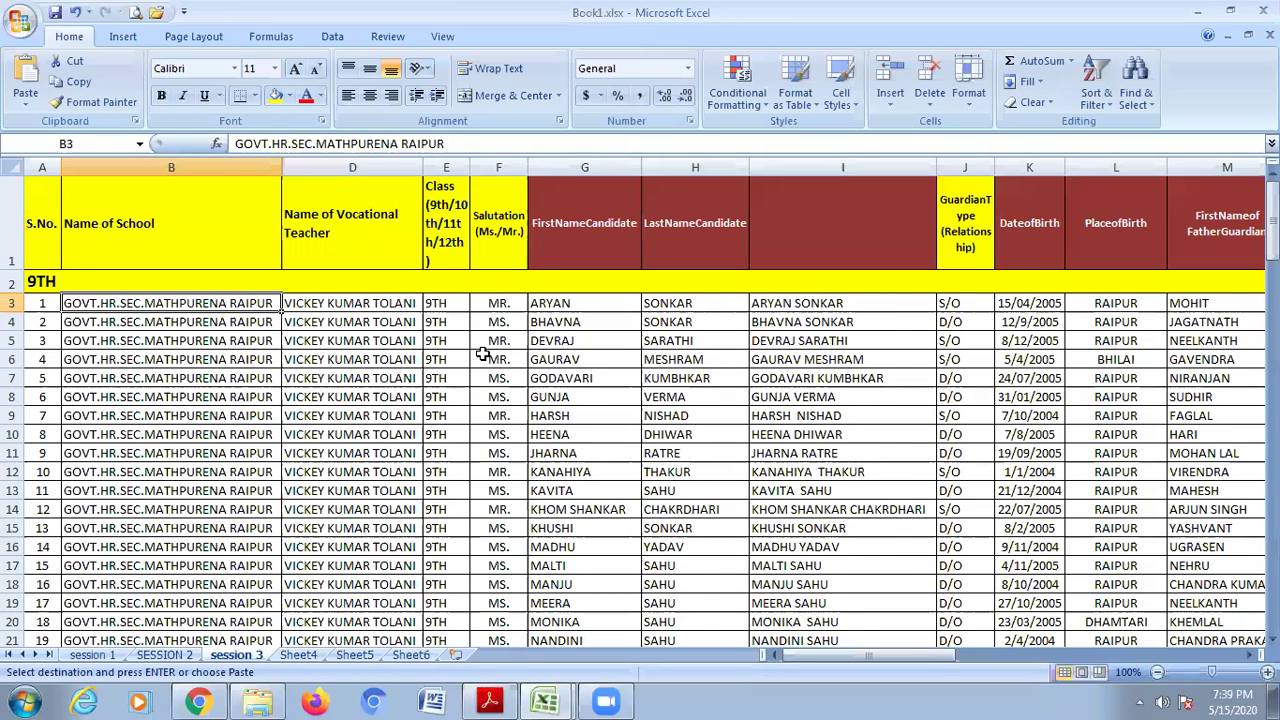
pyautogui.press('Right')
pyautogui.press('Right')
pyautogui.press('Right')
pyautogui.press('Right')
pyautogui.press('Right')
pyautogui.press('Right')
pyautogui.press('Right')
pyautogui.press('Right')
pyautogui.press('Right')
pyautogui.press('Right')
pyautogui.press('Right')
pyautogui.press('Right')
pyautogui.press('Right')
pyautogui.press('Right')
pyautogui.press('Right')
pyautogui.press('Right')
pyautogui.press('Right')
pyautogui.press('Right')
pyautogui.press('Right')
pyautogui.press('Right')
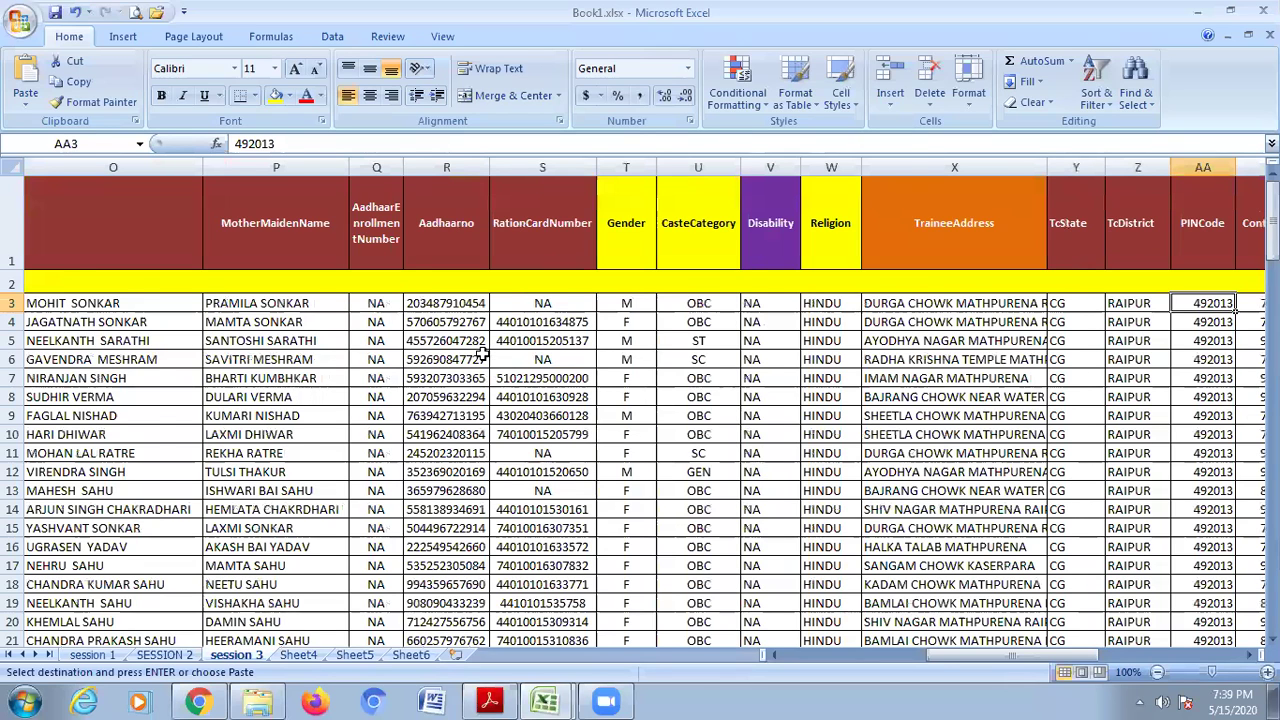
# Freeze the panes at cell Q3 so the header rows and the columns before Q stay in place.
pyautogui.press('Return')
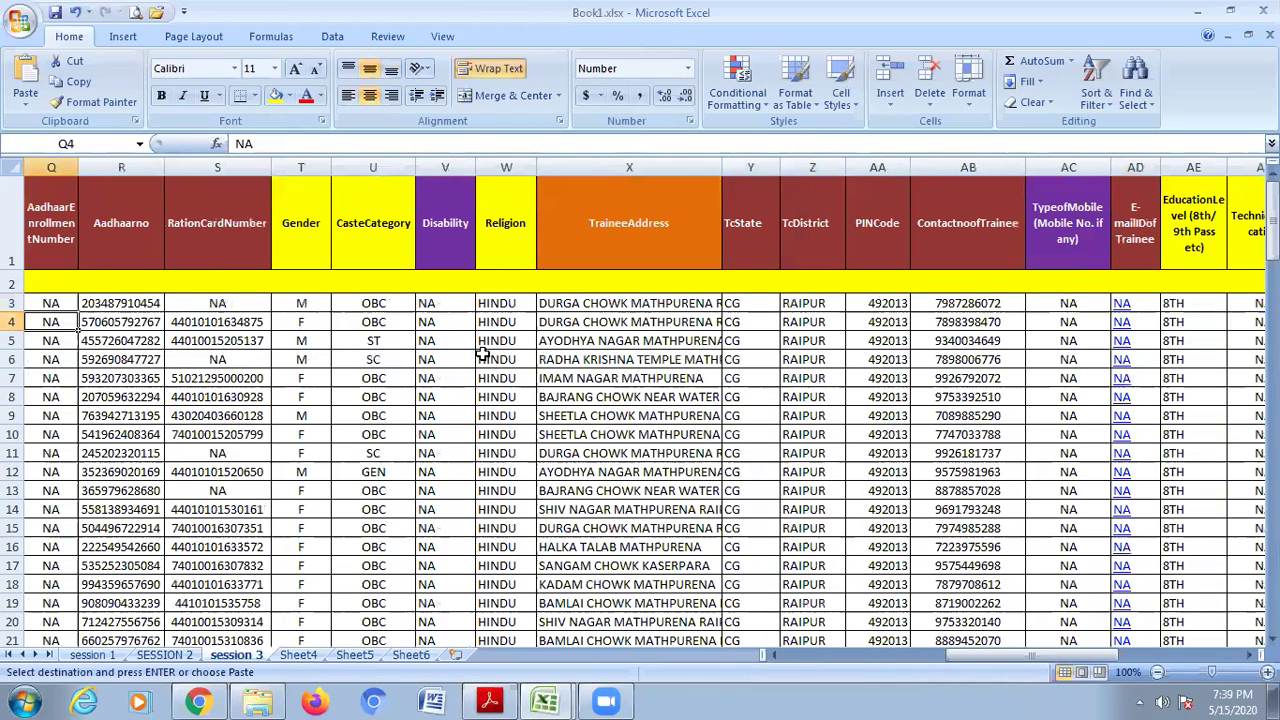
pyautogui.press('Up')
pyautogui.press('Right')
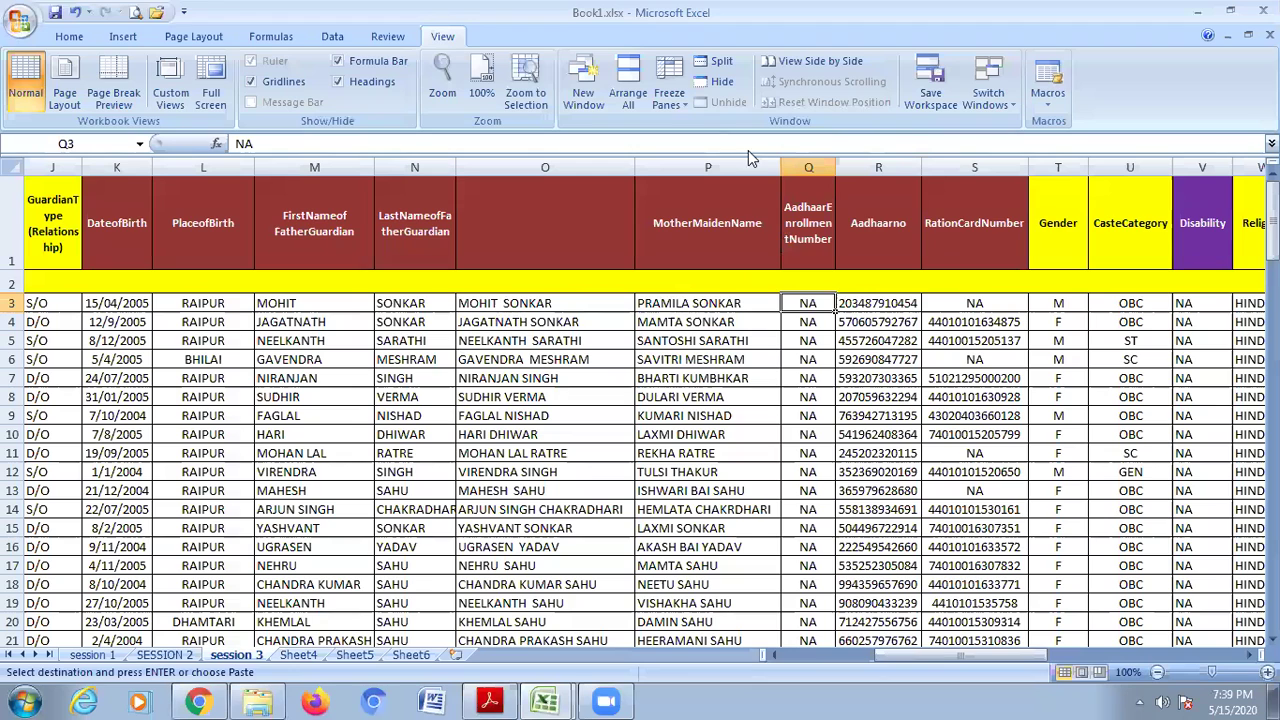
pyautogui.click(669, 92)
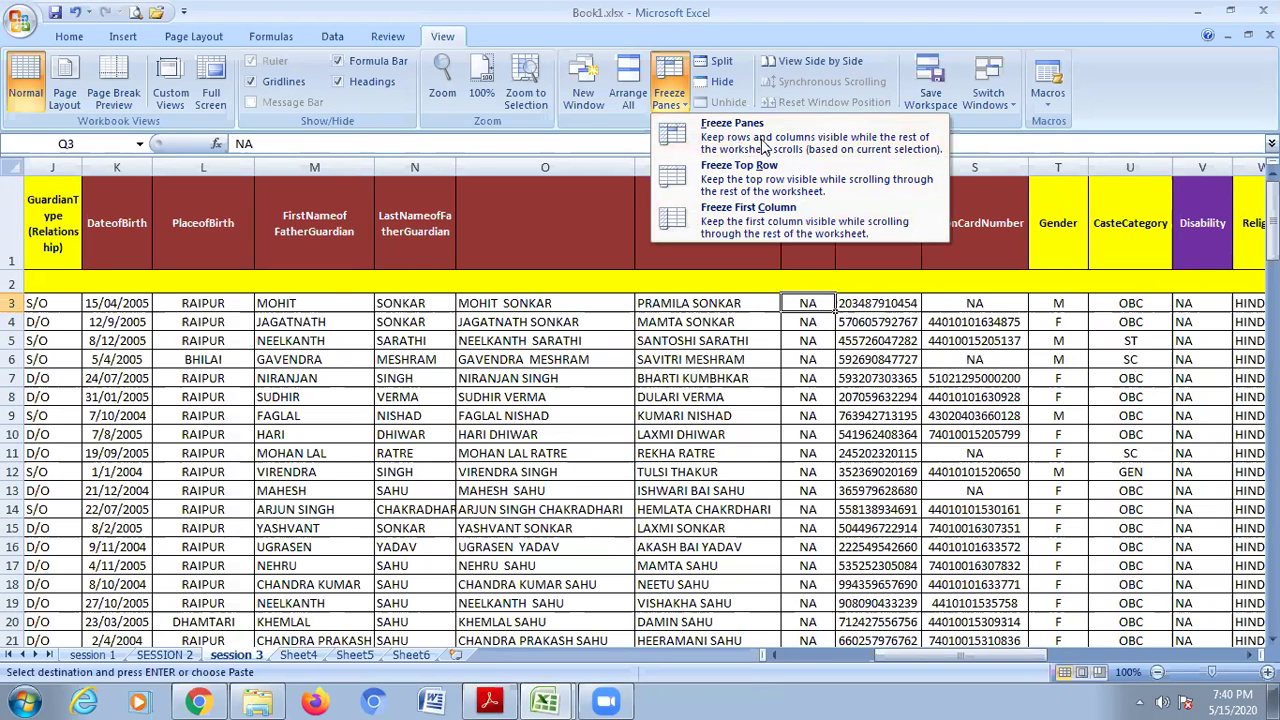
pyautogui.click(836, 156)
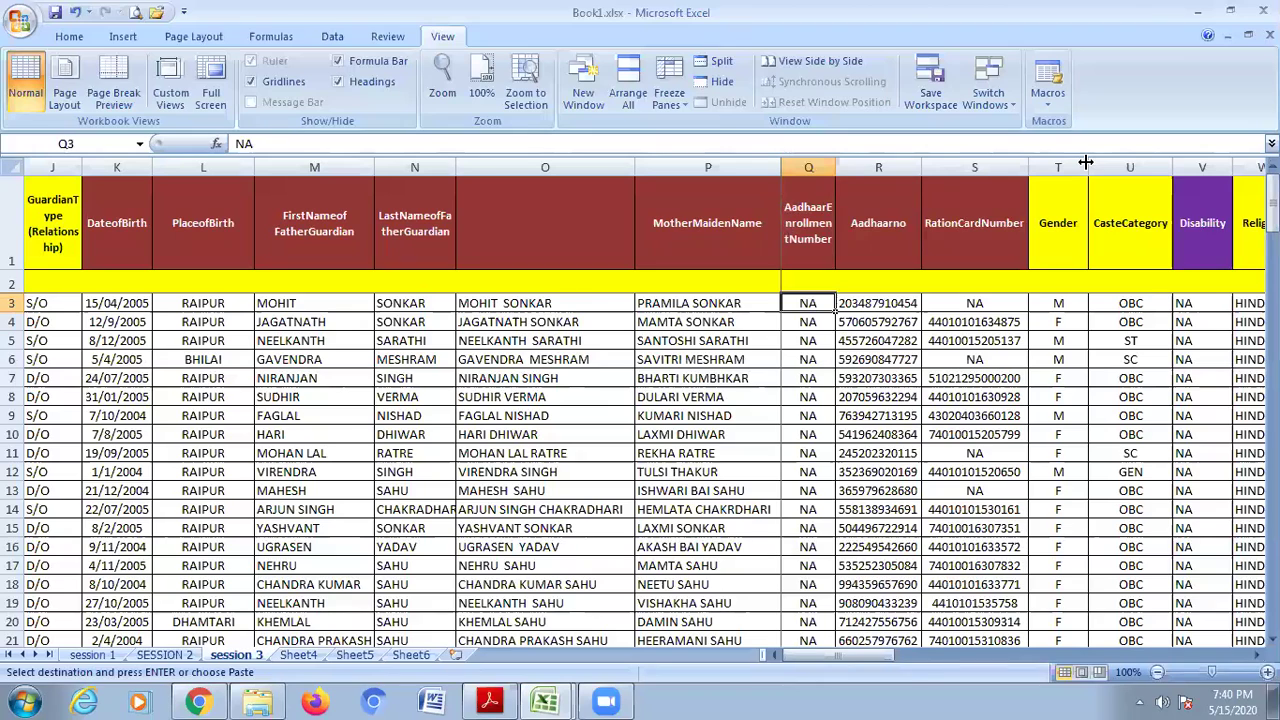
# Move along row 3 to column Y to check how the frozen columns behave during sideways scrolling.
pyautogui.press('Right')
pyautogui.press('Right')
pyautogui.press('Right')
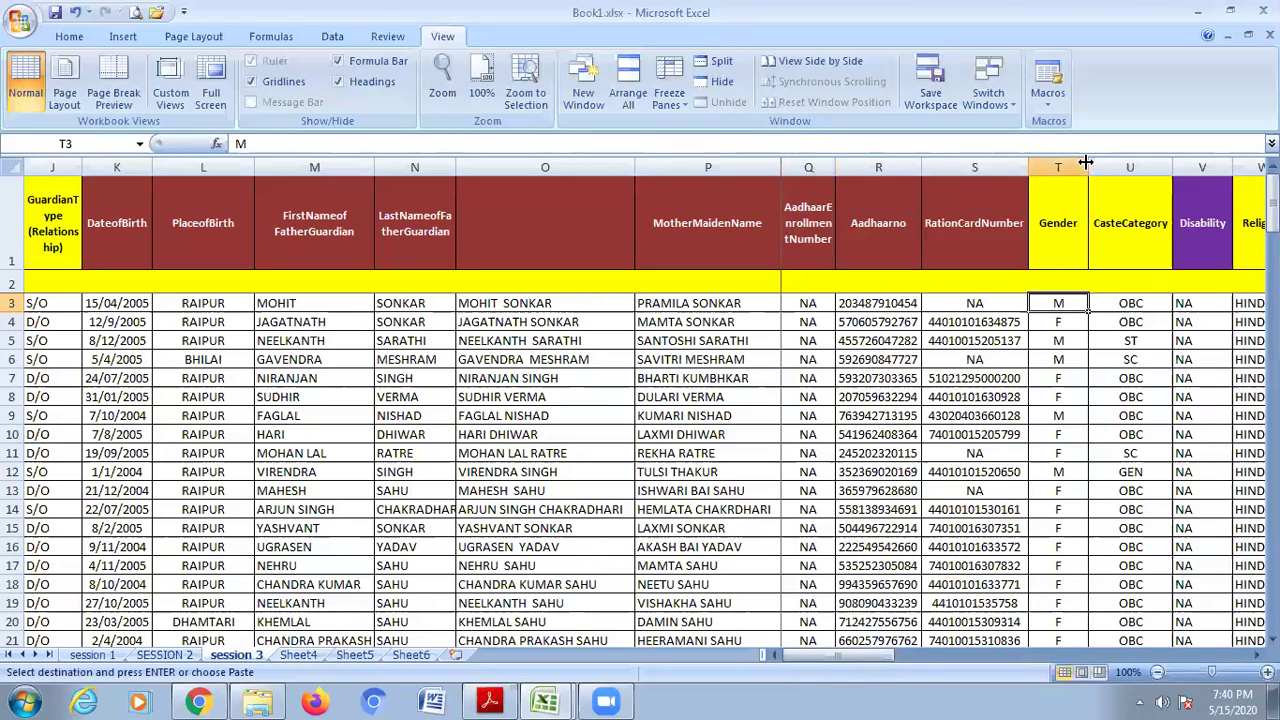
pyautogui.click(688, 8)
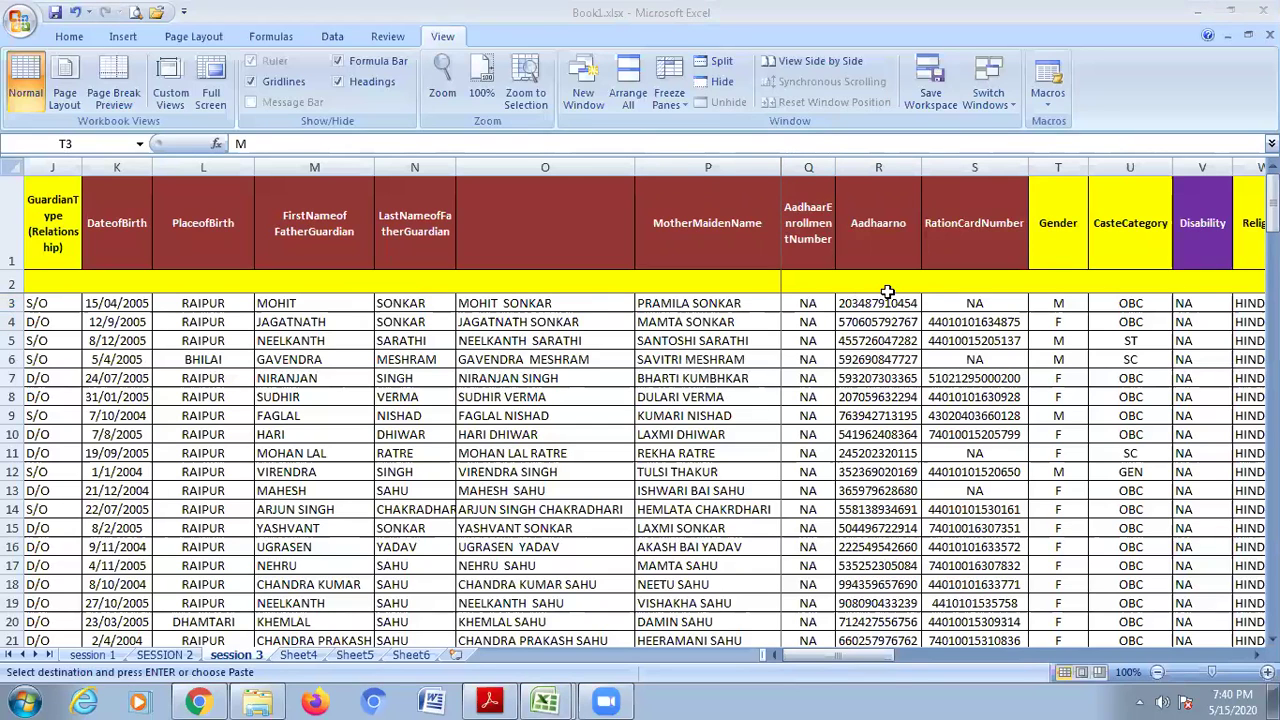
pyautogui.click(1130, 303)
pyautogui.press('Right')
pyautogui.press('Right')
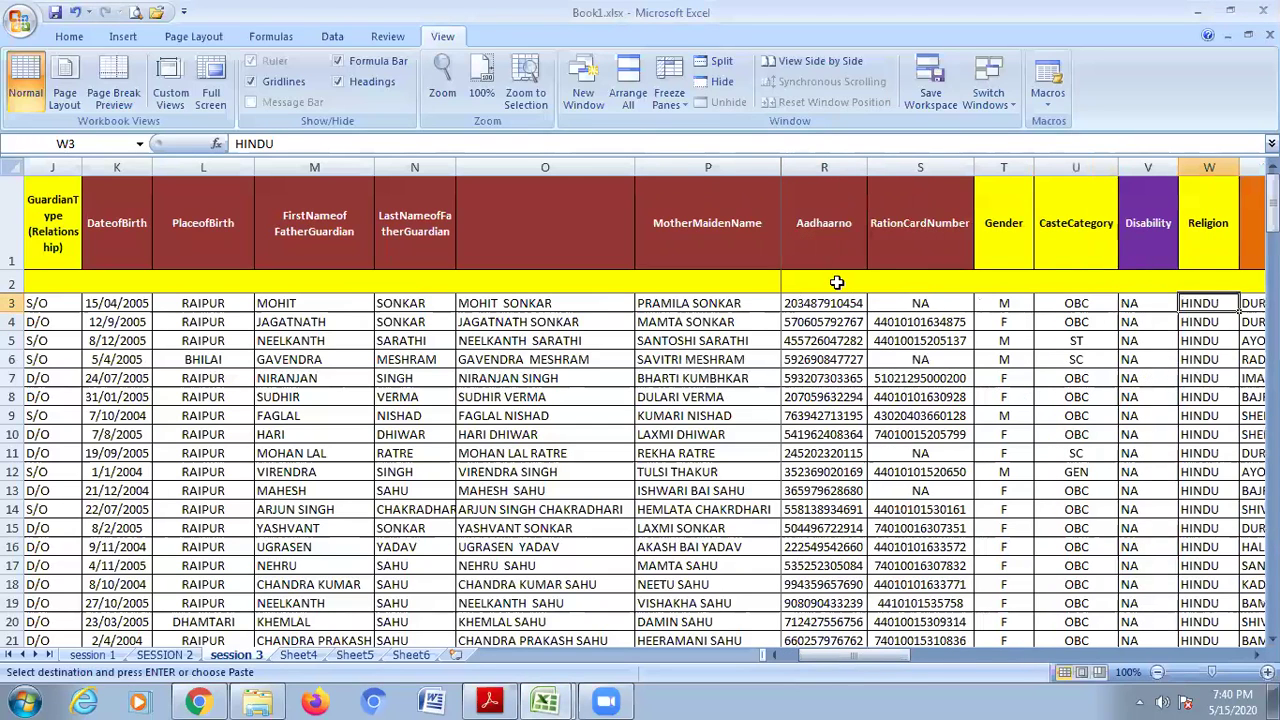
pyautogui.press('Right')
pyautogui.press('Right')
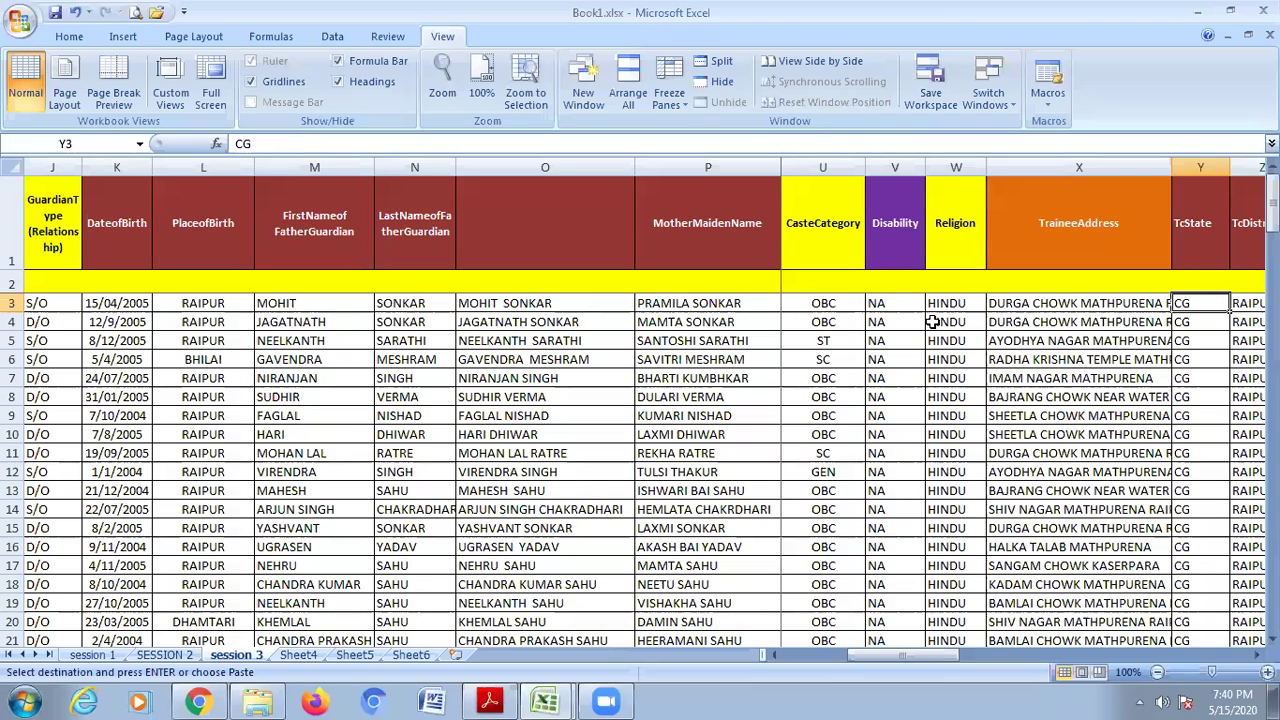
# Return to the start of the unfrozen area and move along row 3 to column AE to check the freeze again.
pyautogui.hotkey('ctrl', 'Home')
pyautogui.press('Right')
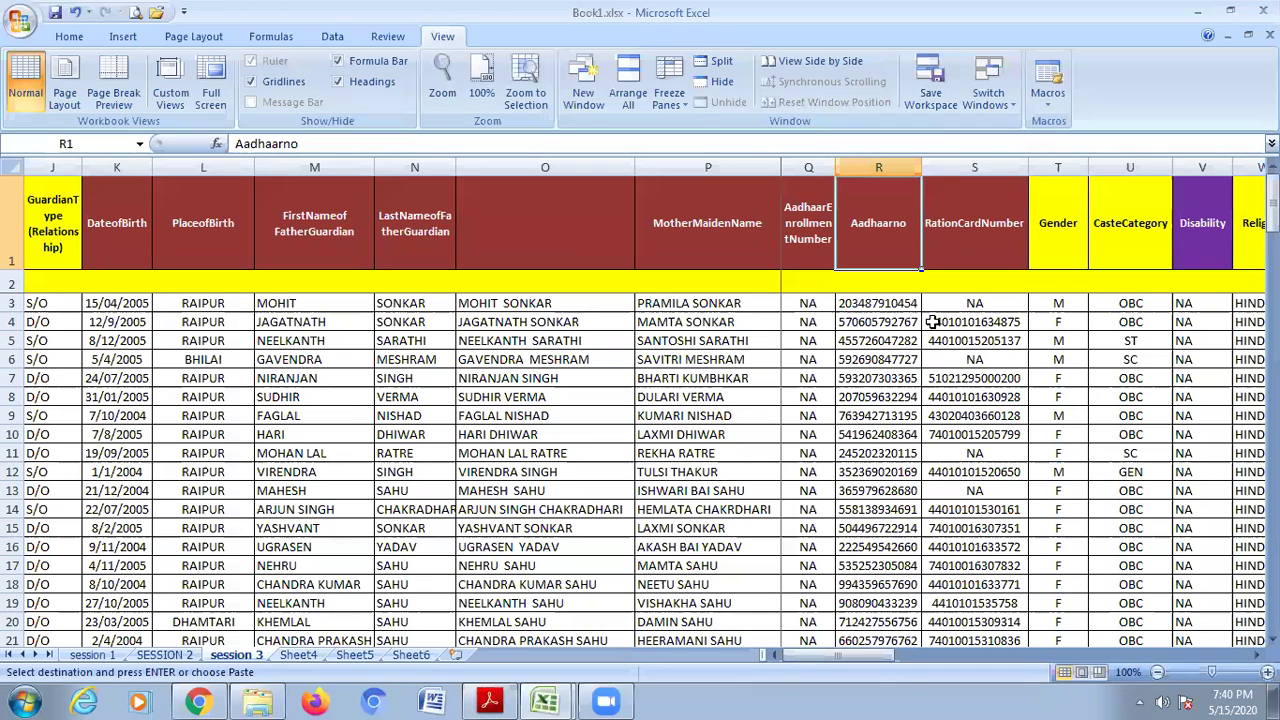
pyautogui.press('Down')
pyautogui.press('Down')
pyautogui.press('Right')
pyautogui.press('Right')
pyautogui.press('Right')
pyautogui.press('Right')
pyautogui.press('Right')
pyautogui.press('Right')
pyautogui.press('Right')
pyautogui.press('Right')
pyautogui.press('Right')
pyautogui.press('Right')
pyautogui.press('Right')
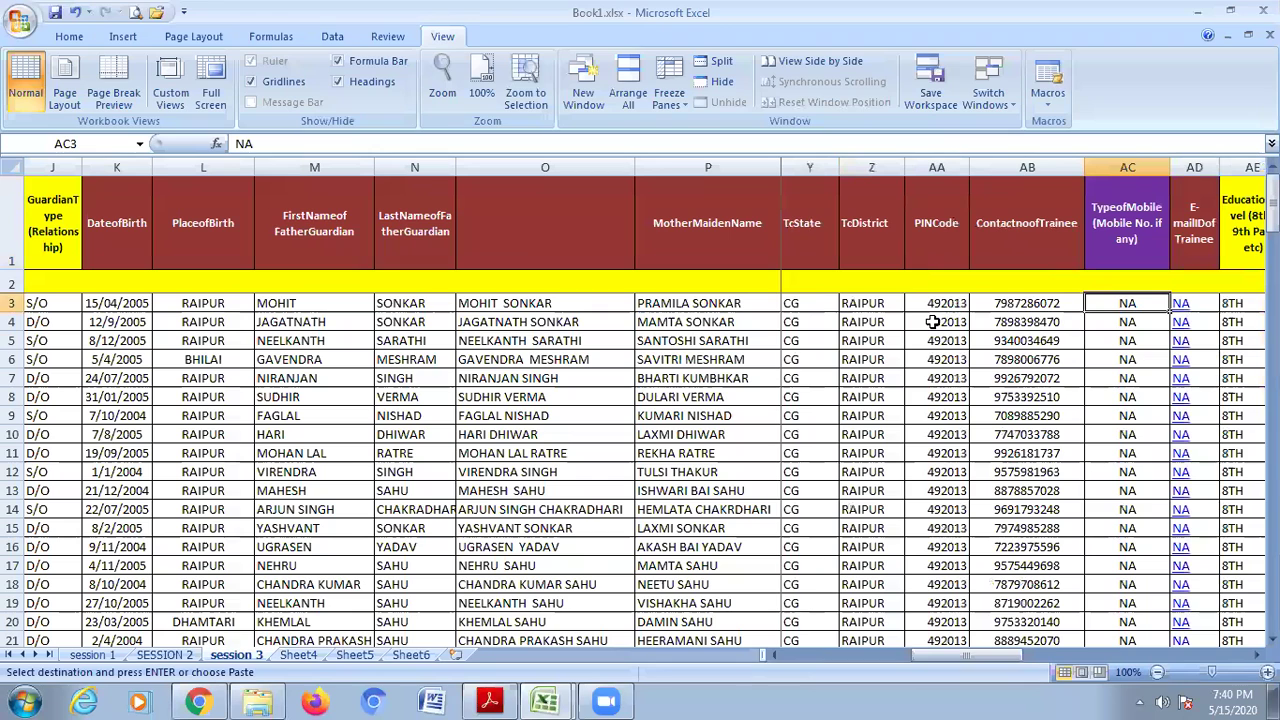
pyautogui.press('Right')
pyautogui.press('Right')
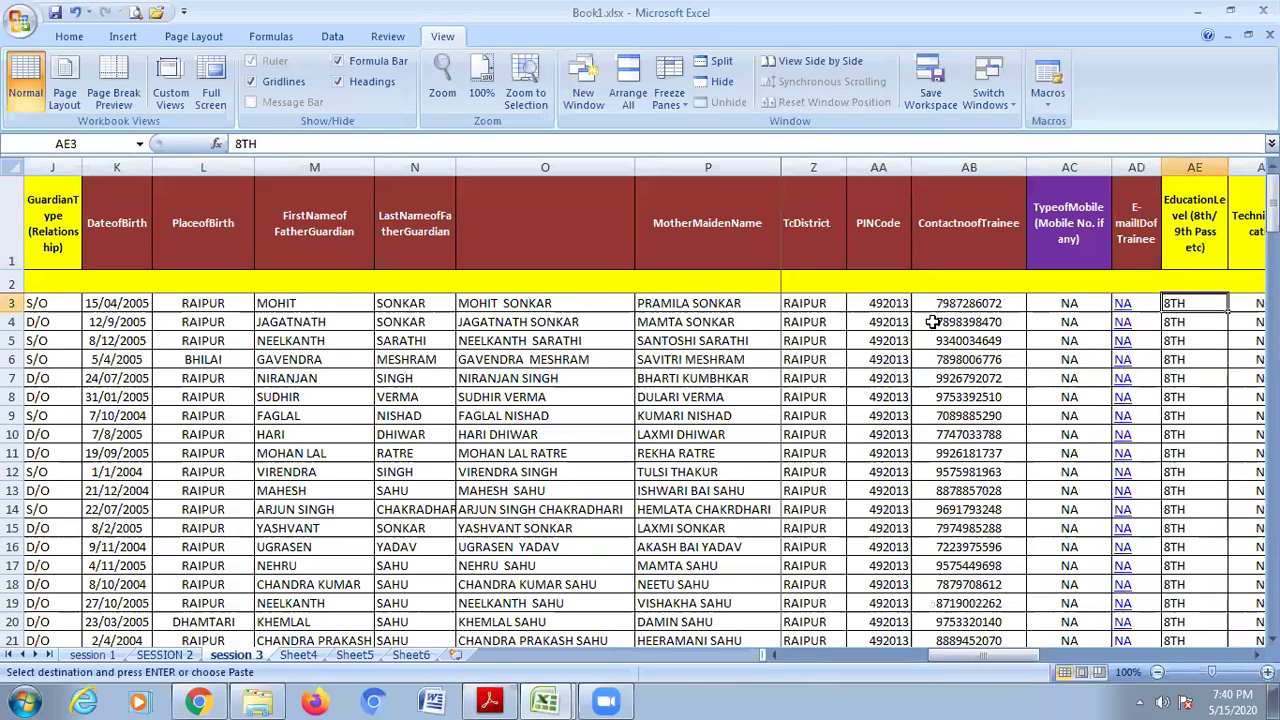
# Unfreeze the panes frozen at cell Q3 and return to the first column of row 3.
pyautogui.press('Home')
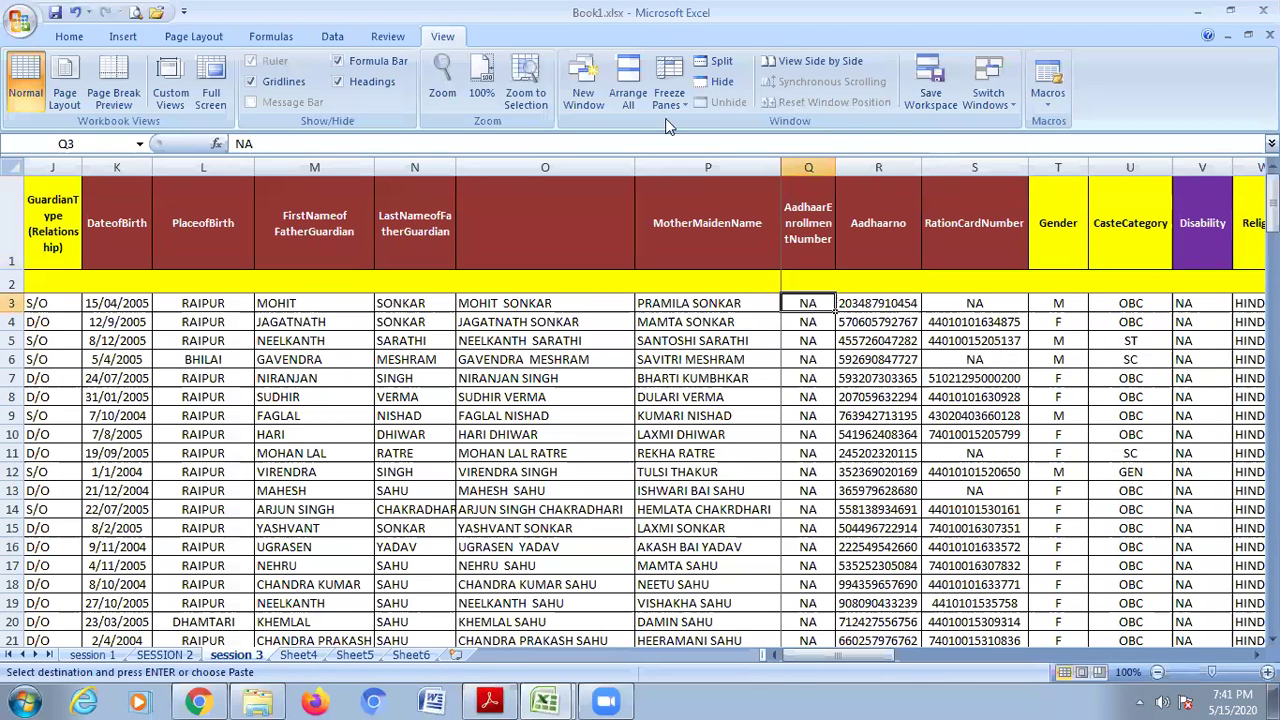
pyautogui.click(669, 93)
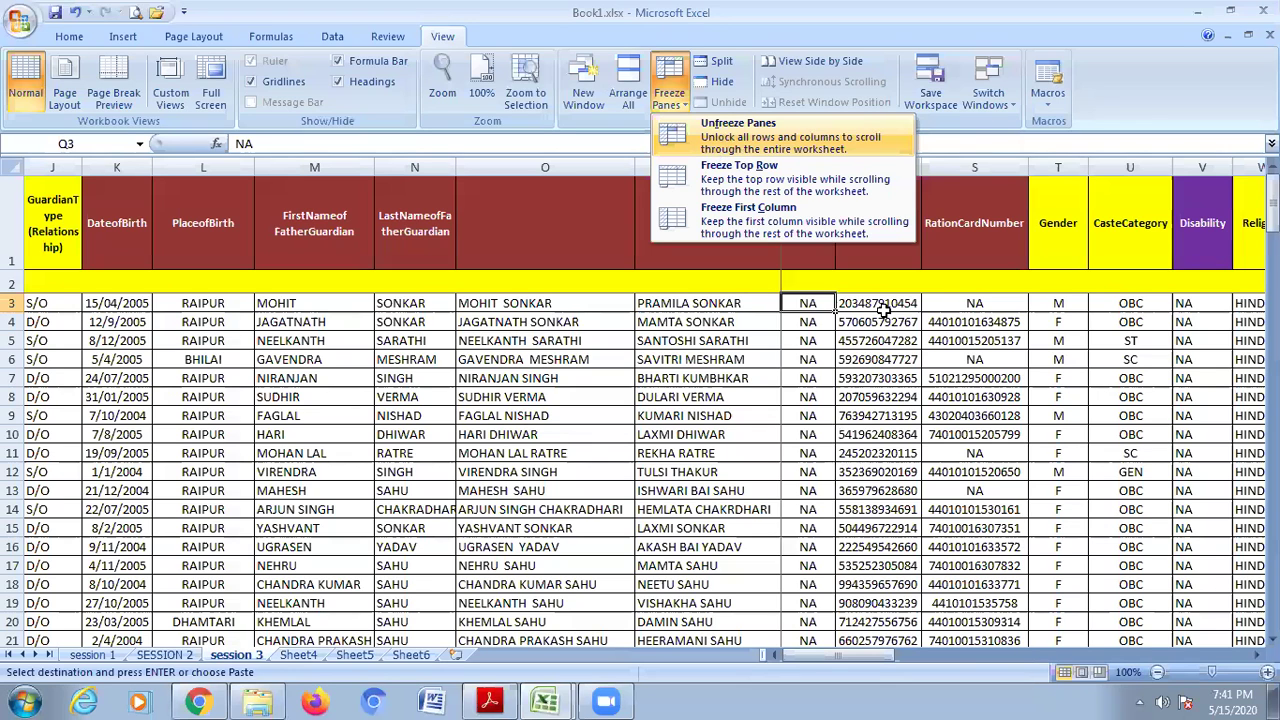
pyautogui.press('f')
pyautogui.press('Home')
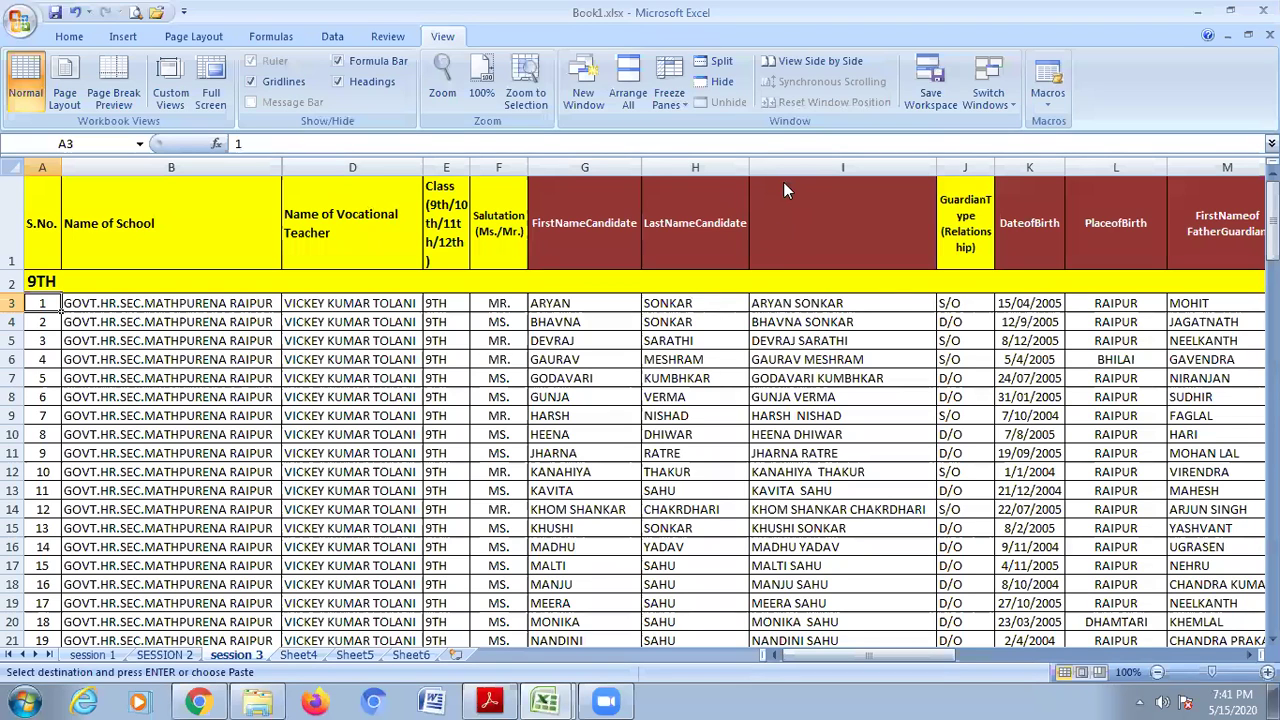
# Move along row 3 to column M and look through the student records down to row 61 to check how the header row behaves.
pyautogui.press('Right')
pyautogui.press('Right')
pyautogui.press('Right')
pyautogui.press('Right')
pyautogui.press('Right')
pyautogui.press('Right')
pyautogui.press('Right')
pyautogui.press('Right')
pyautogui.press('Right')
pyautogui.press('Right')
pyautogui.press('Right')
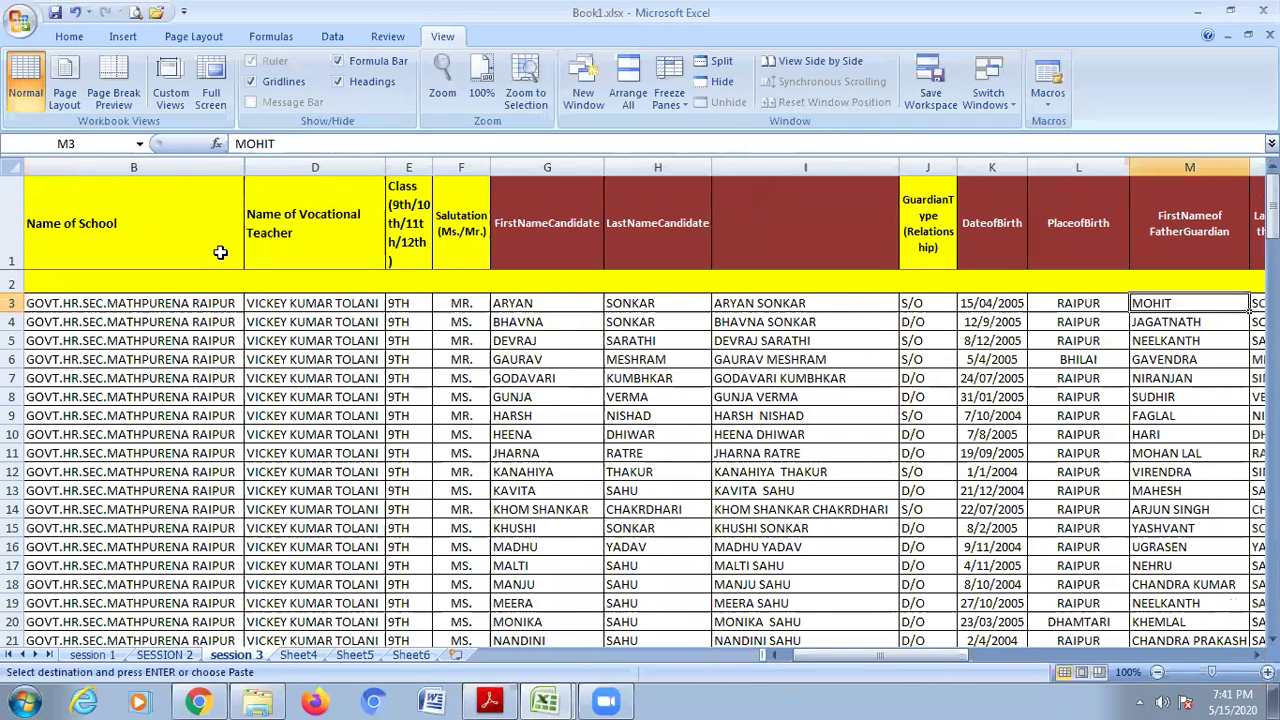
pyautogui.scroll(-3, 220, 252)
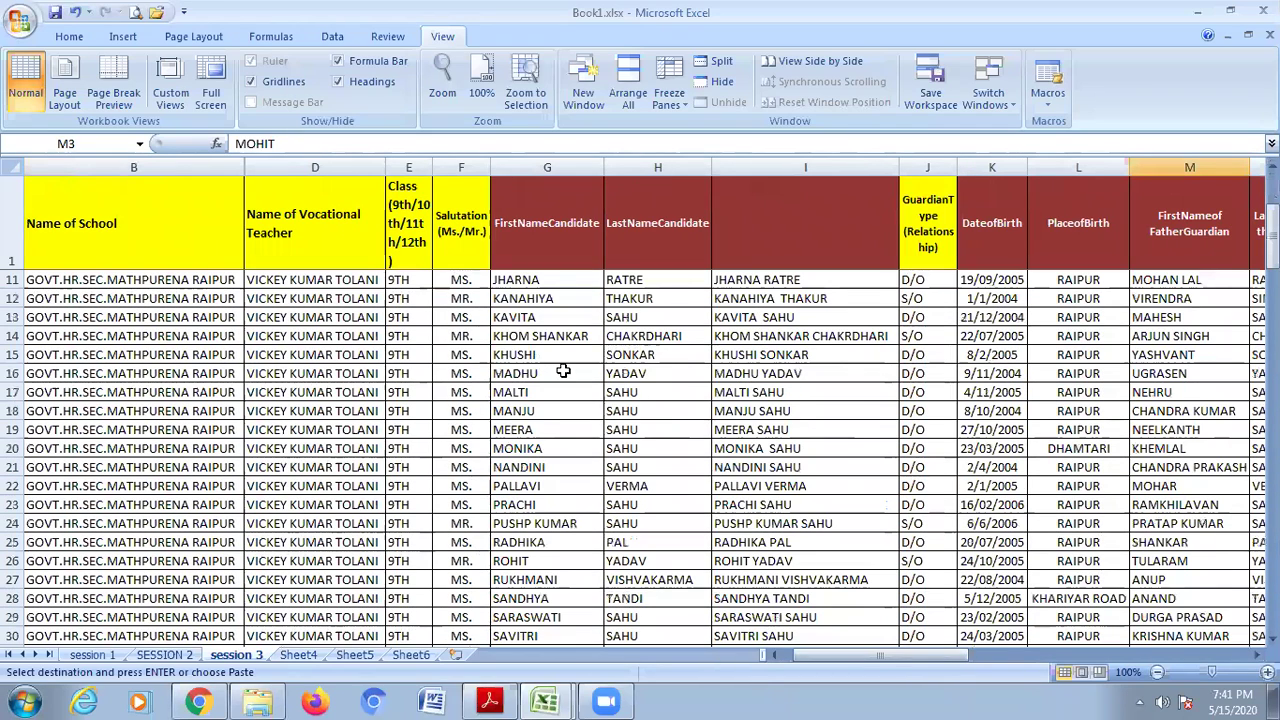
pyautogui.scroll(-11, 564, 370)
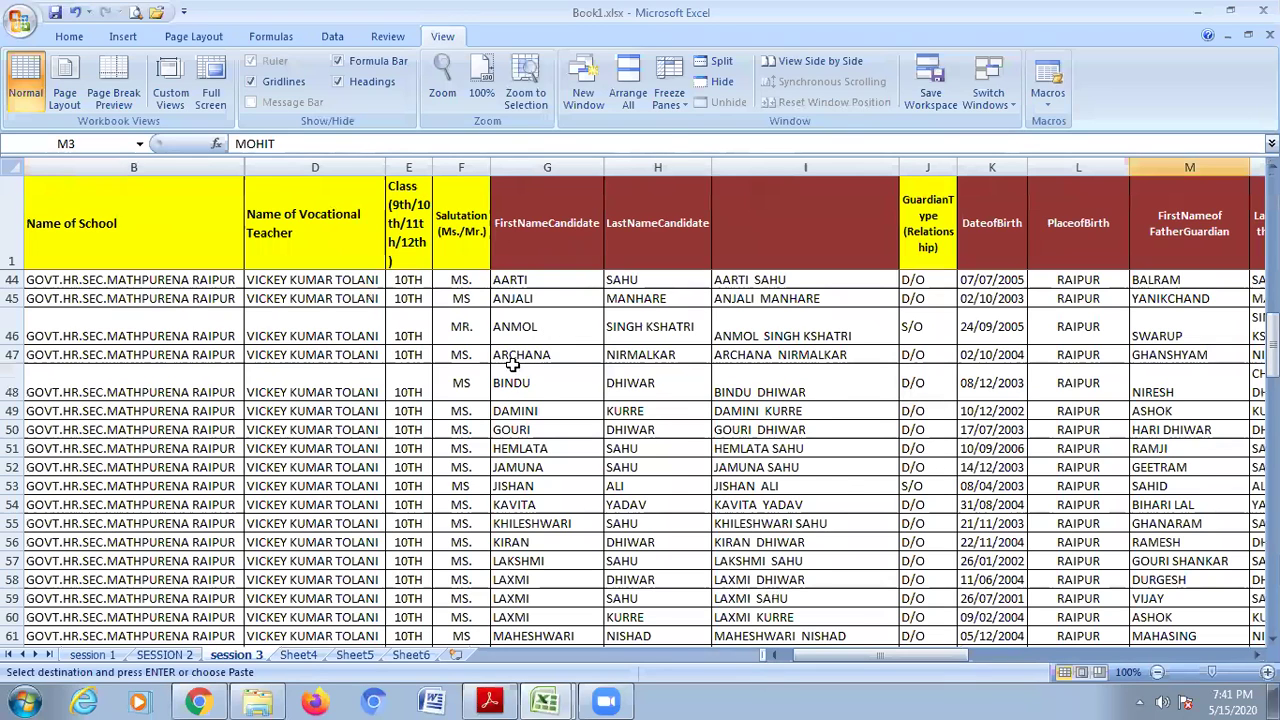
pyautogui.scroll(5, 512, 365)
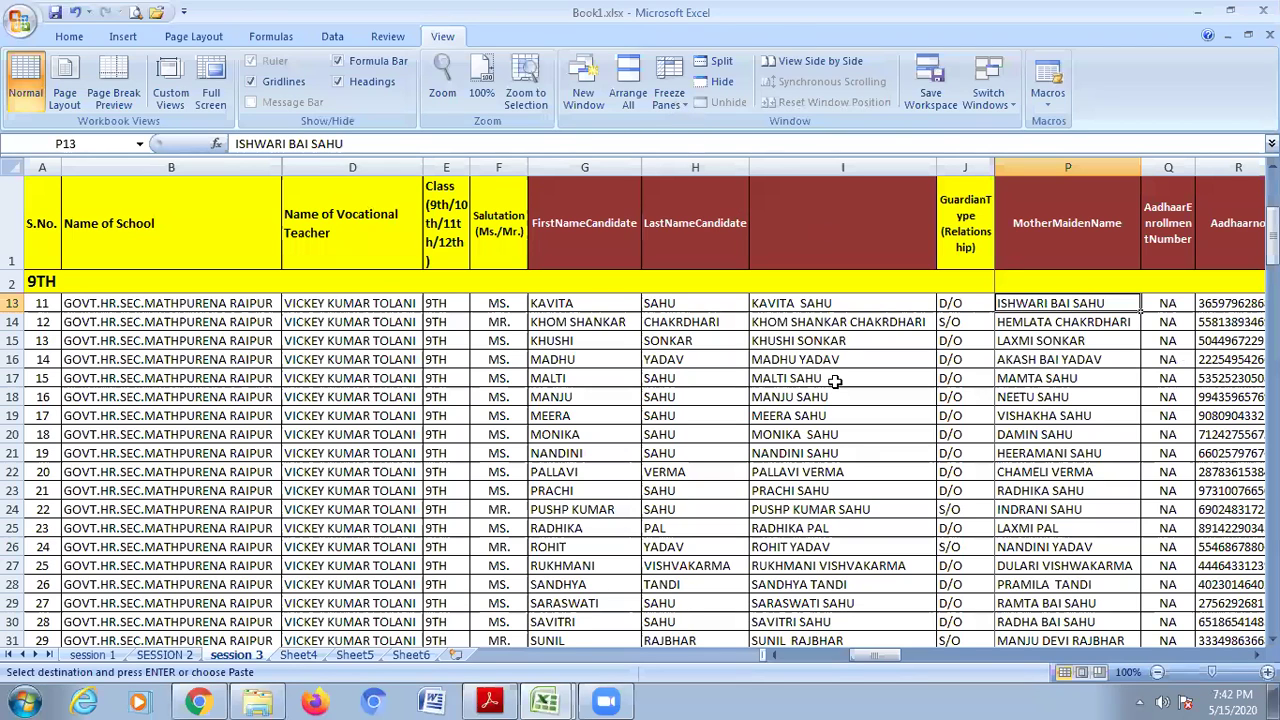
# Unfreeze the panes and return to the first column of row 13.
pyautogui.hotkey('alt', 'w')
pyautogui.press('f')
pyautogui.press('f')
pyautogui.press('Home')
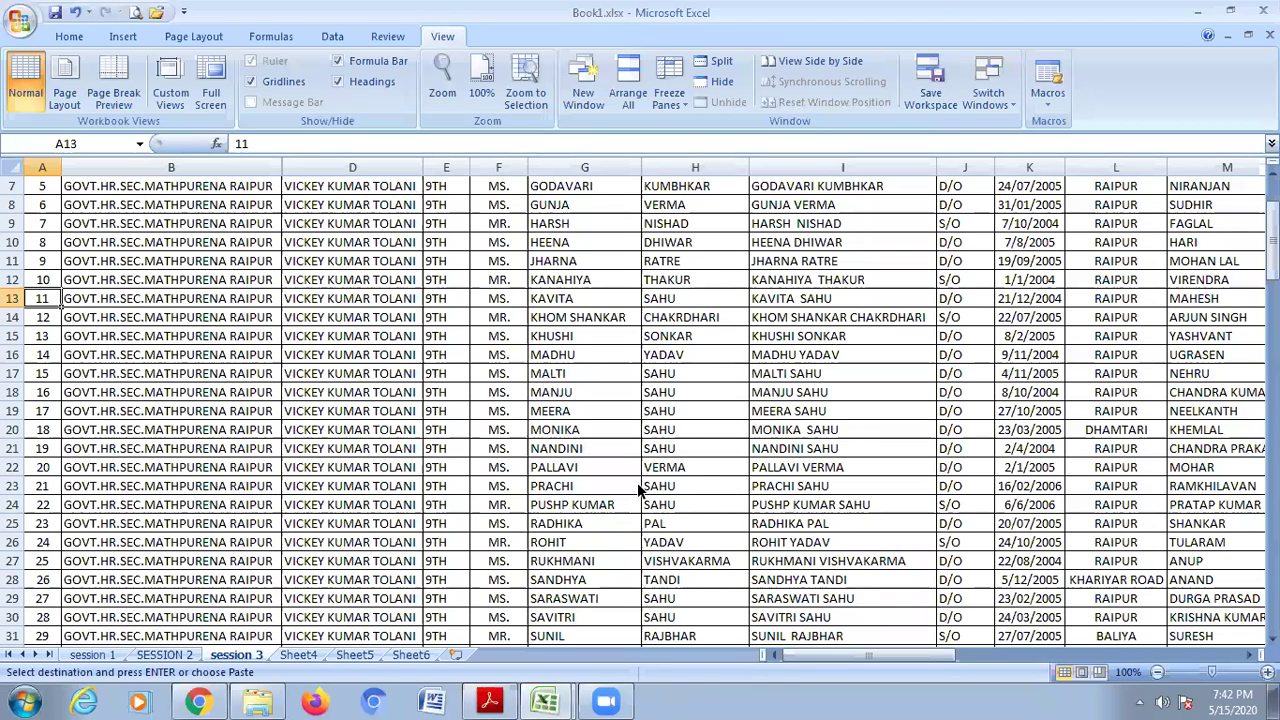
# Switch to Acrobat Reader and read the hide row and column instructions on pages 200 and 201 of IT_Hindi_X.pdf.
pyautogui.hotkey('alt', 'Tab')
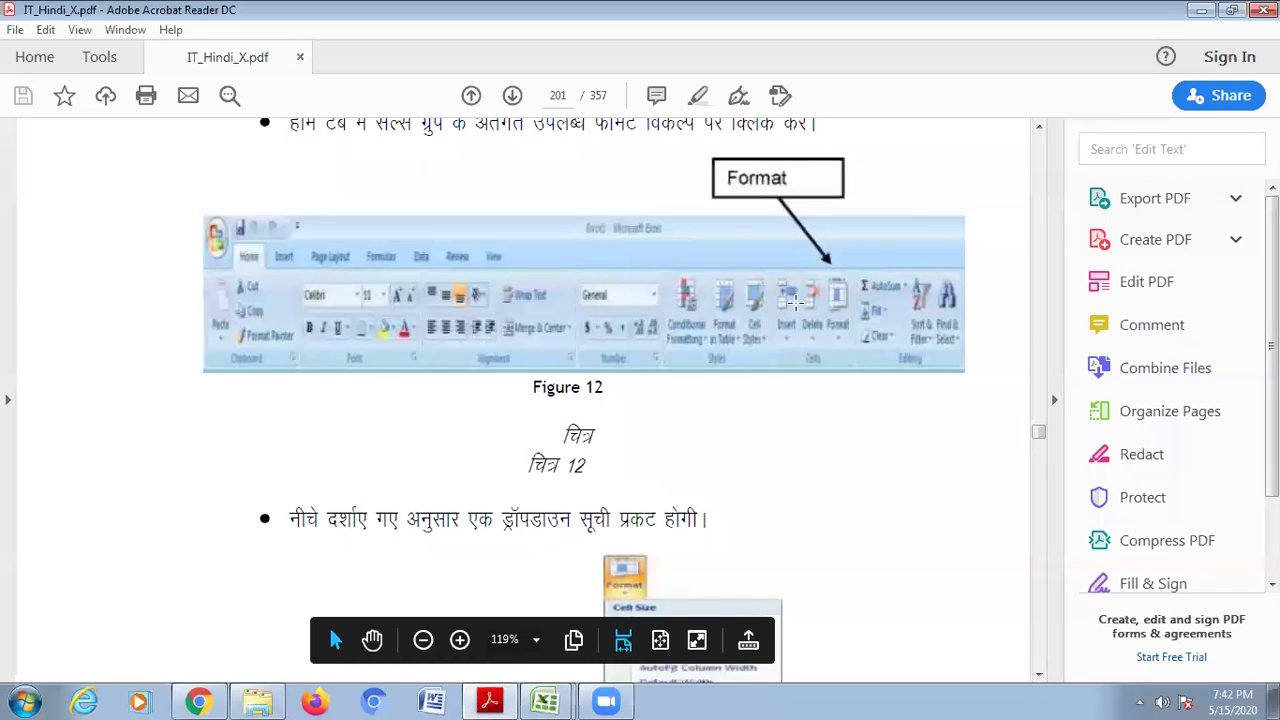
pyautogui.scroll(2, 795, 300)
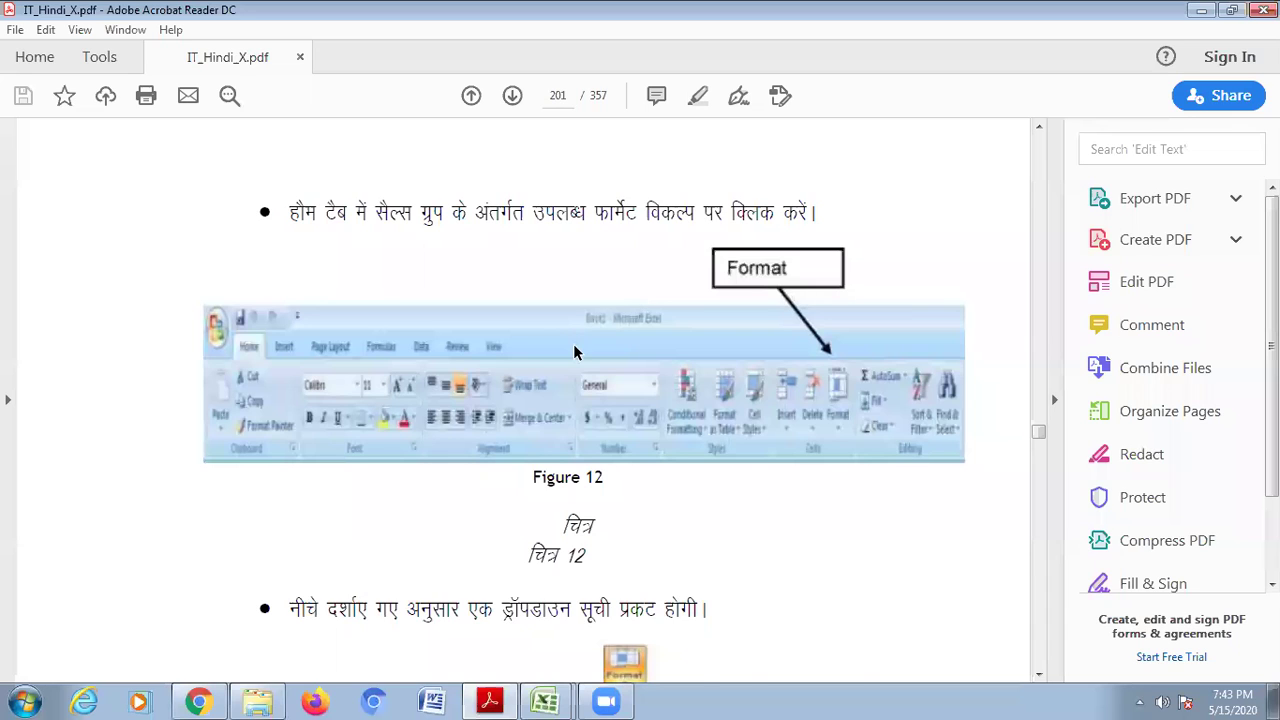
pyautogui.scroll(-3, 575, 351)
pyautogui.scroll(2, 575, 351)
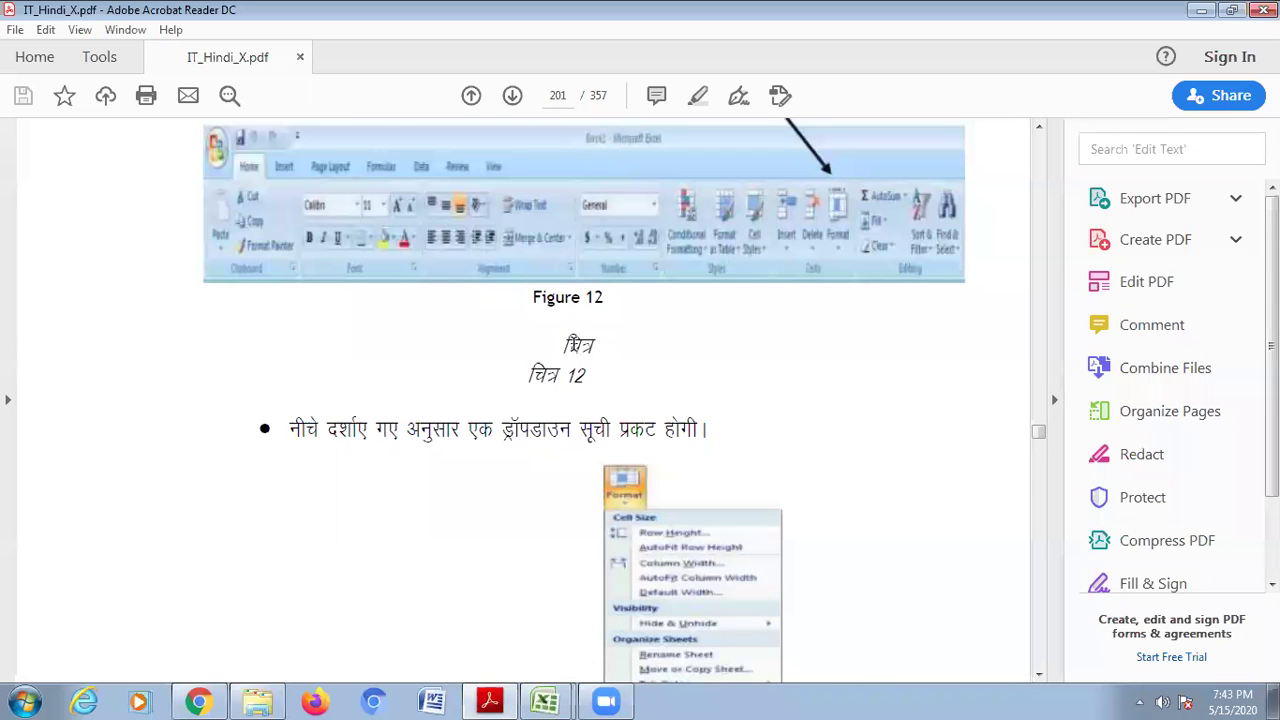
pyautogui.scroll(5, 575, 351)
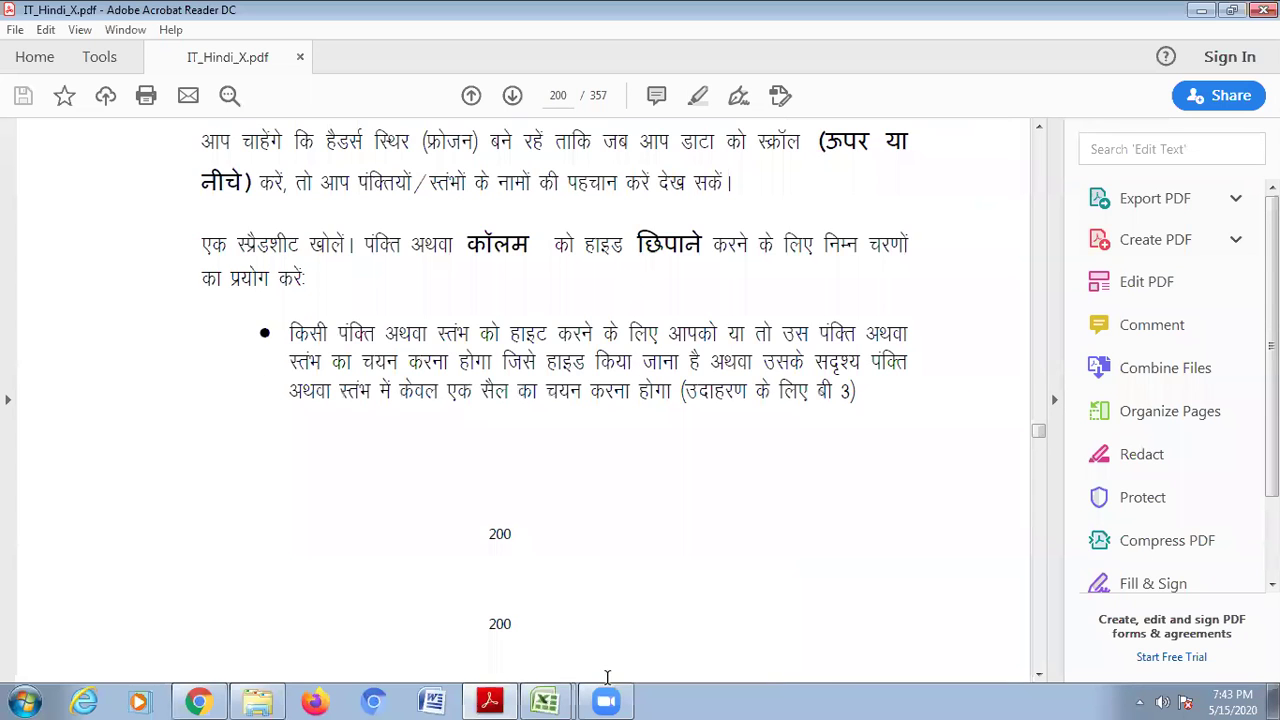
pyautogui.scroll(-5, 544, 700)
# Switch back to Excel, hide row 7 of the session 3 sheet, and unhide it again.
pyautogui.moveTo(544, 700)
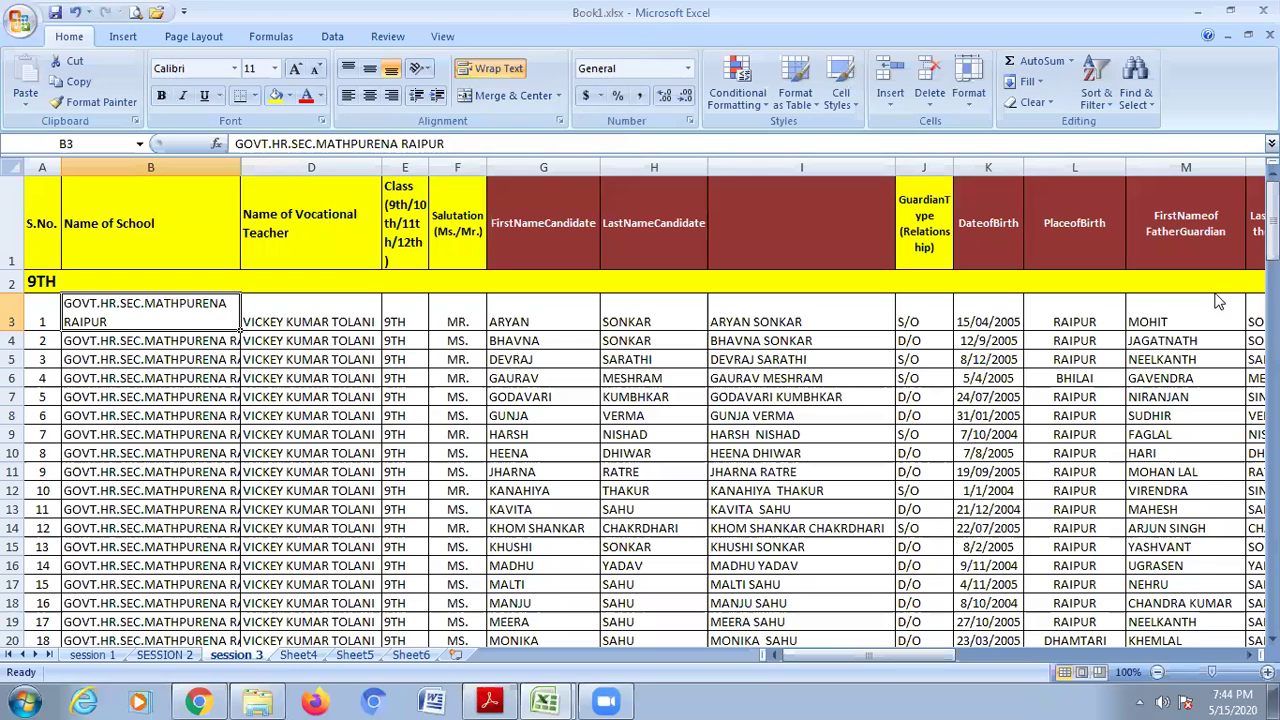
pyautogui.click(969, 82)
pyautogui.moveTo(1020, 275)
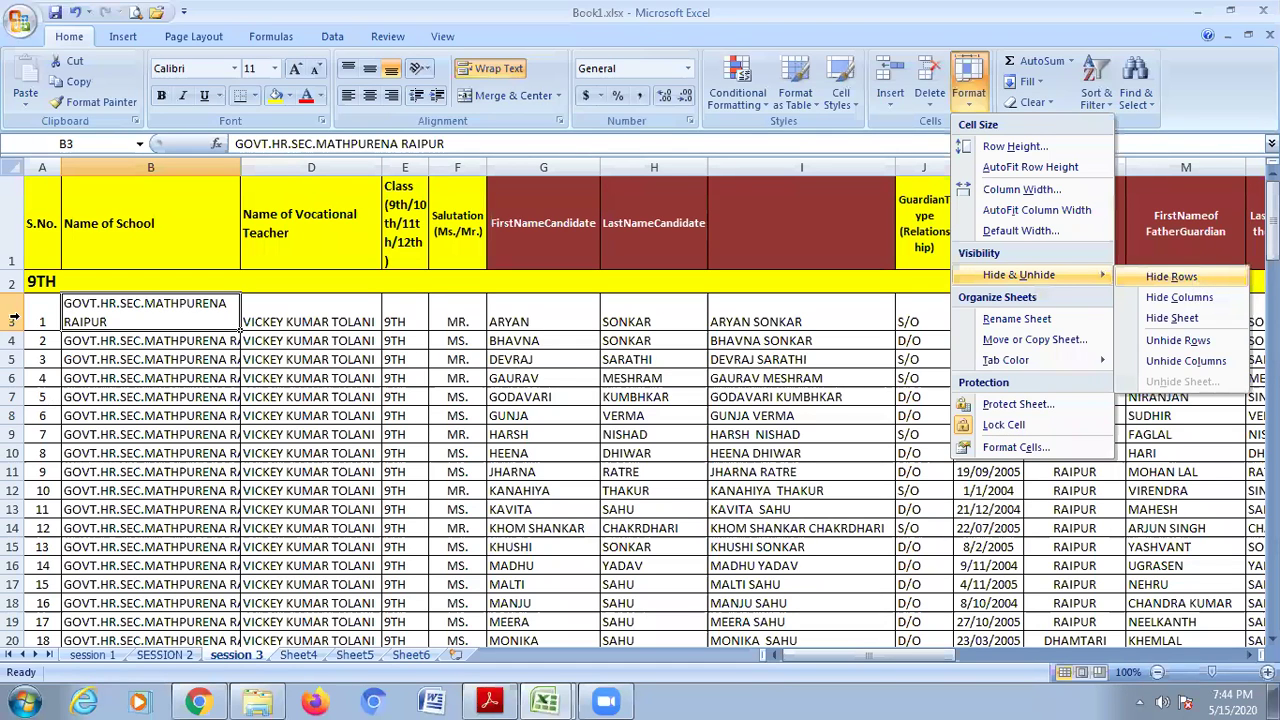
pyautogui.click(15, 397)
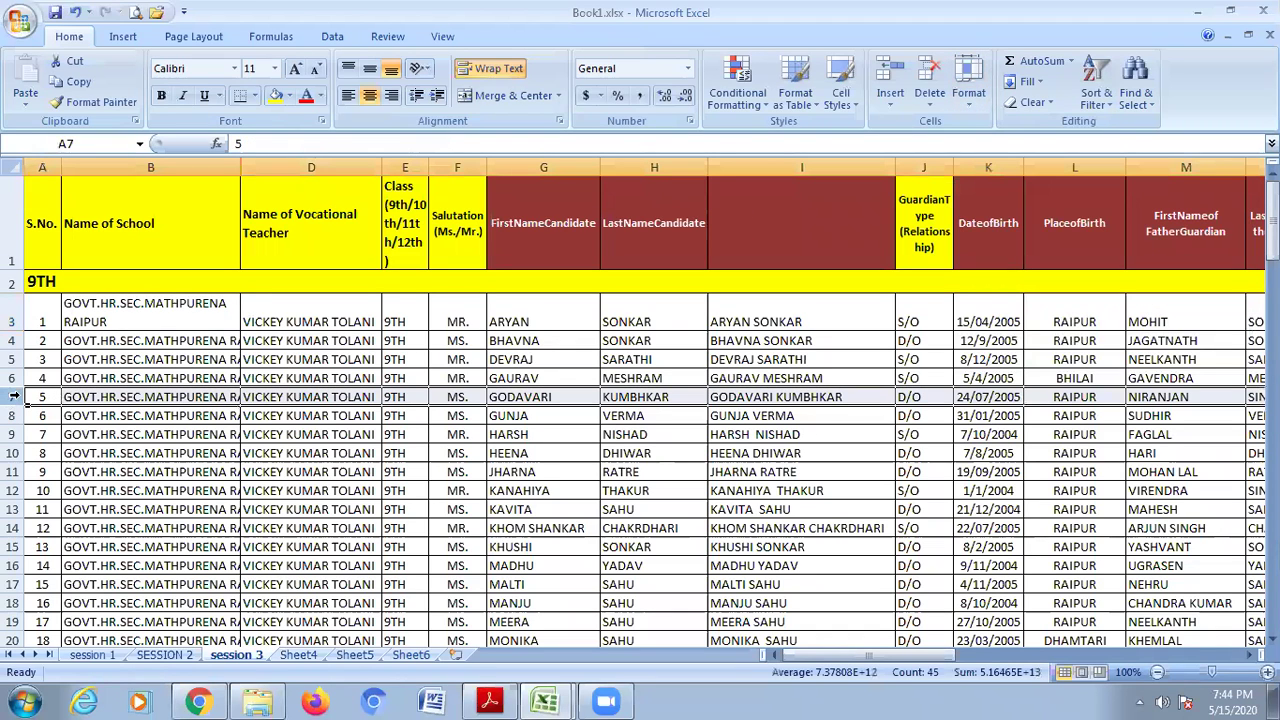
pyautogui.rightClick(15, 397)
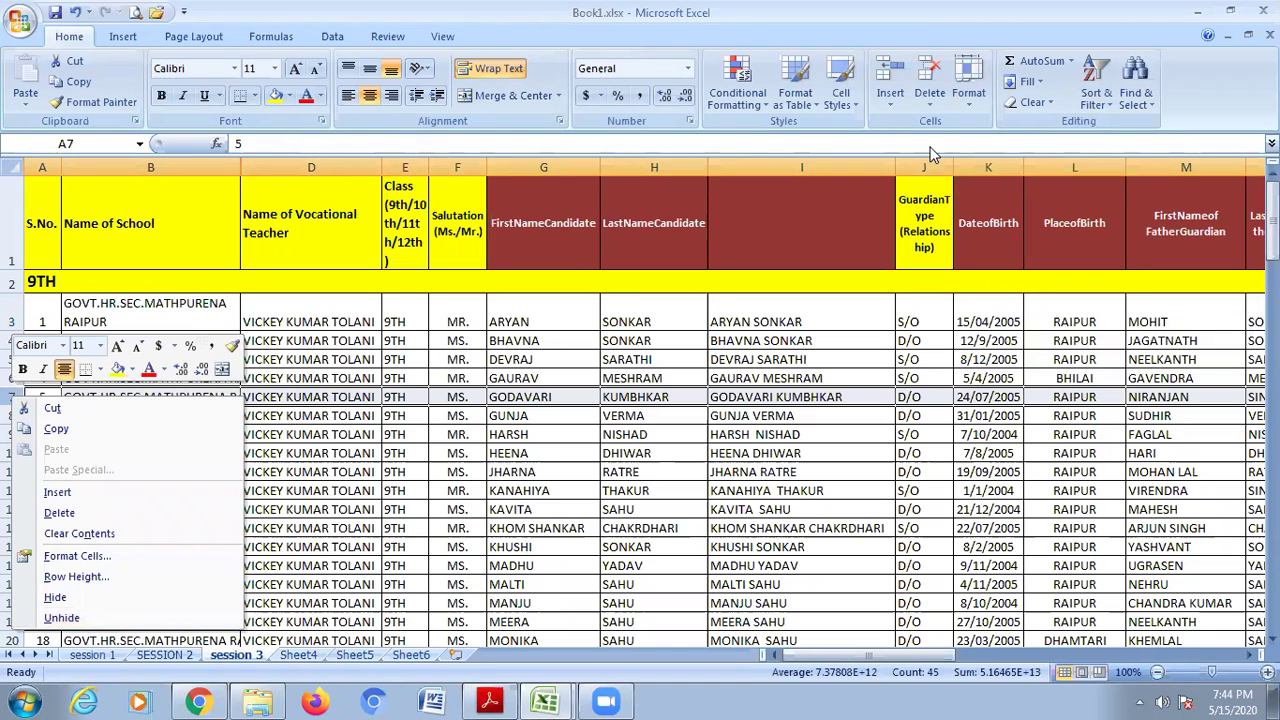
pyautogui.click(968, 80)
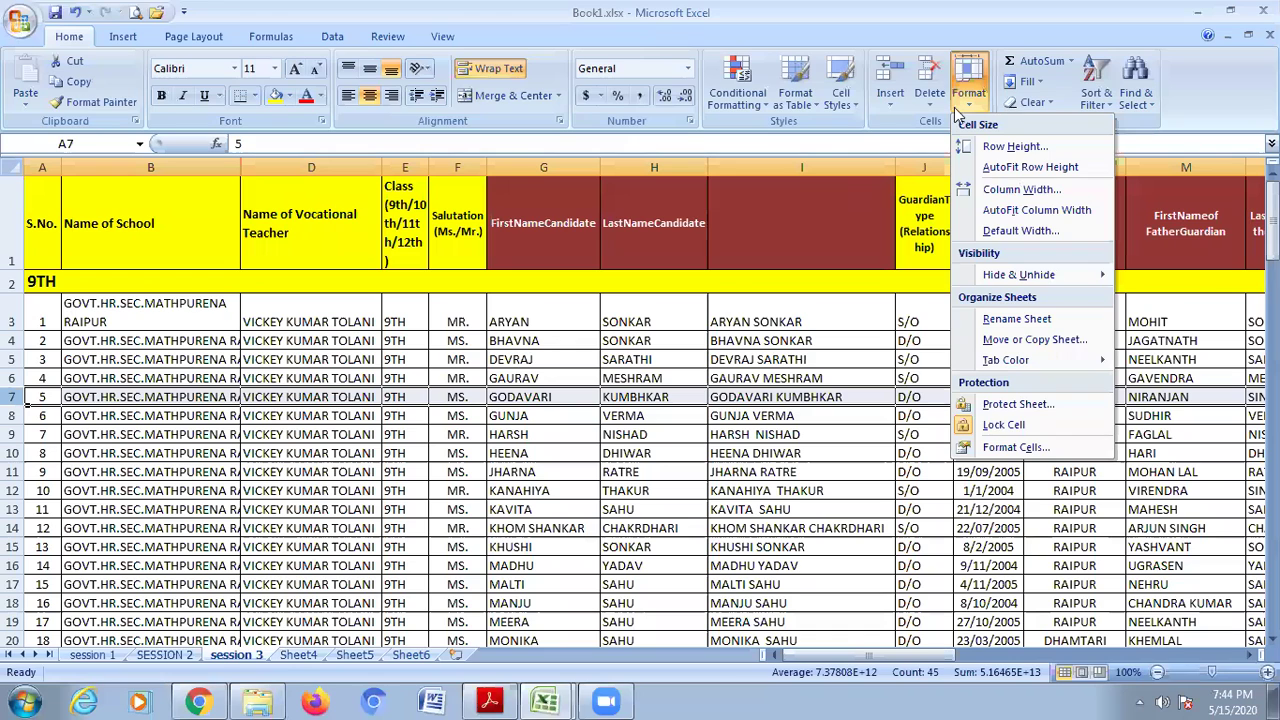
pyautogui.click(891, 103)
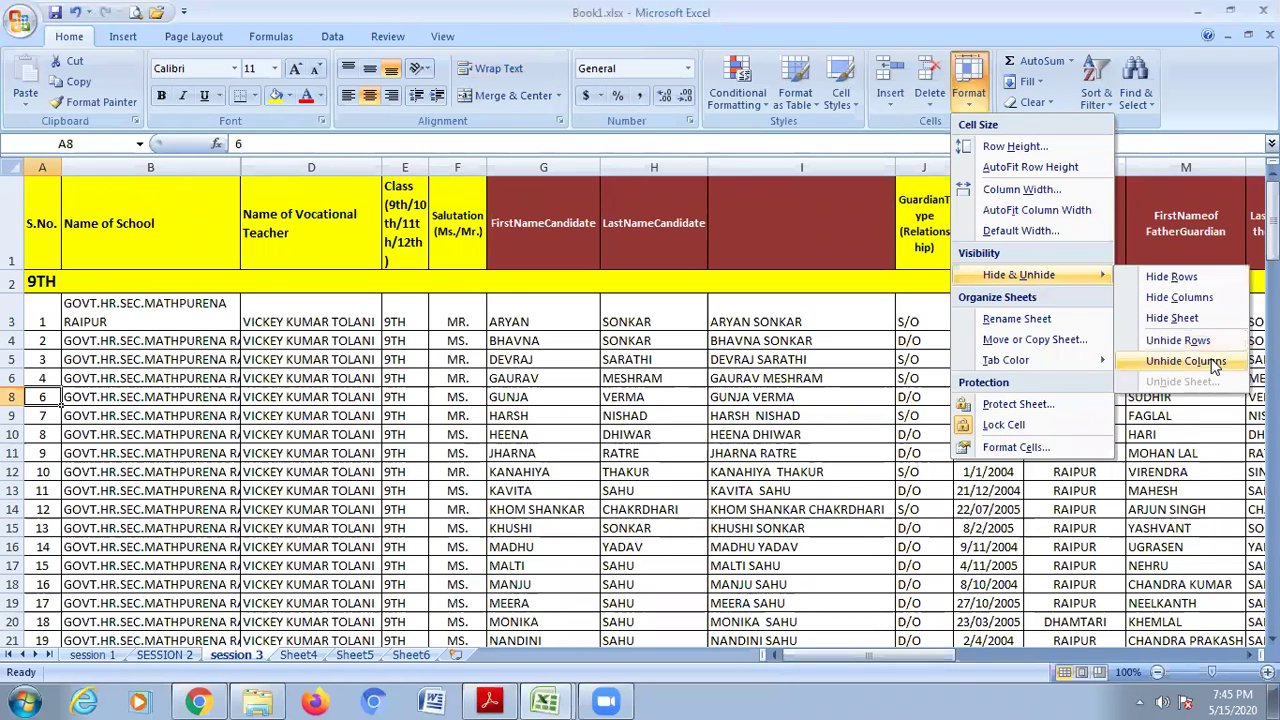
pyautogui.click(1200, 340)
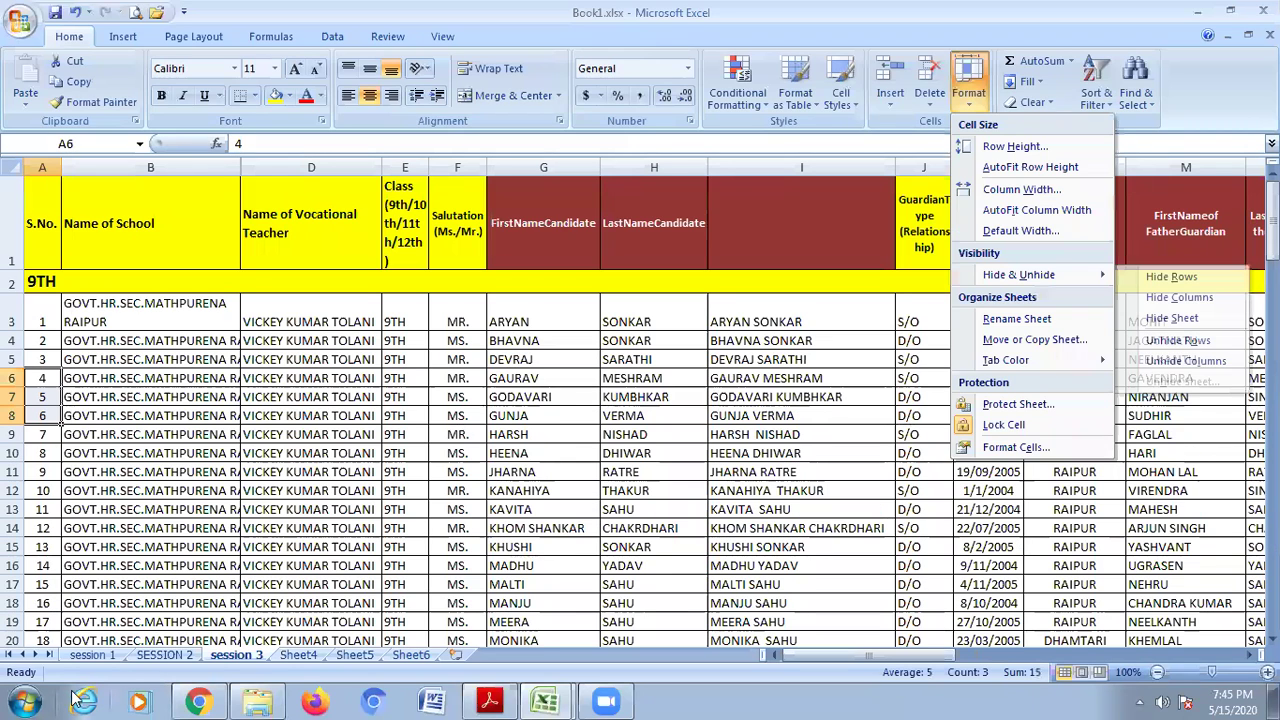
# Hide the whole session 3 sheet and unhide it again.
pyautogui.click(1176, 319)
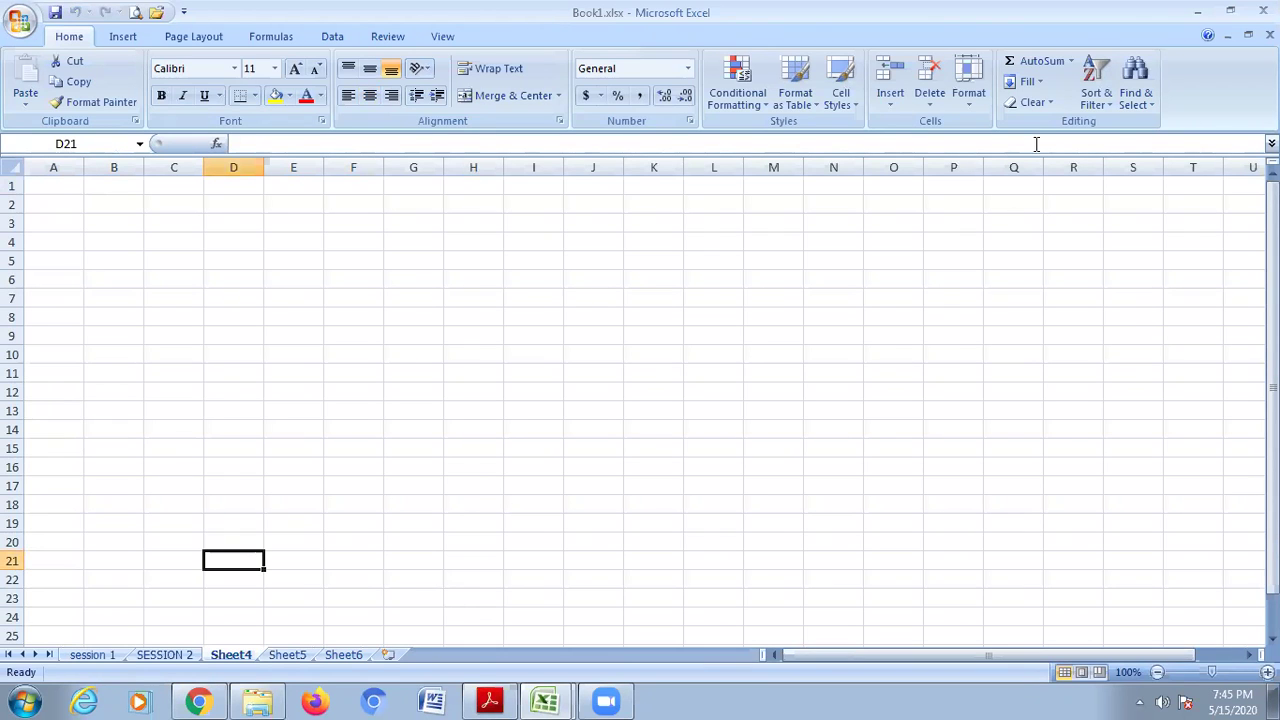
pyautogui.click(968, 78)
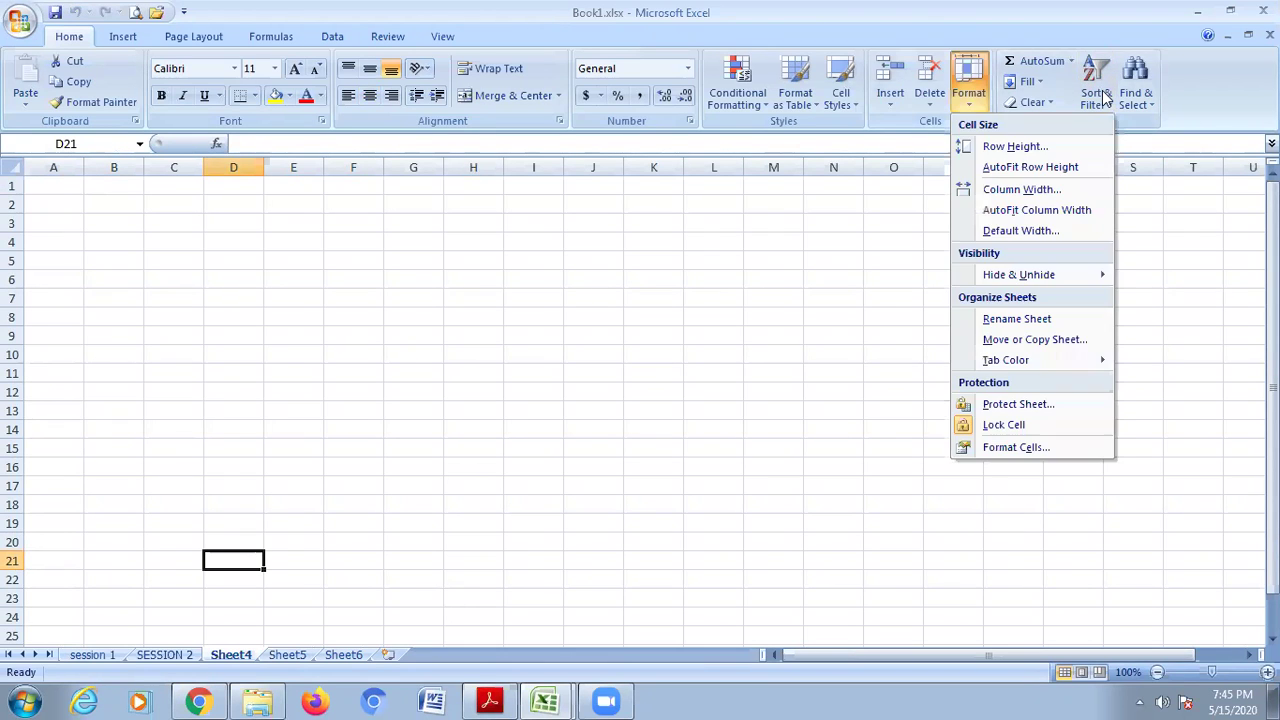
pyautogui.moveTo(1057, 275)
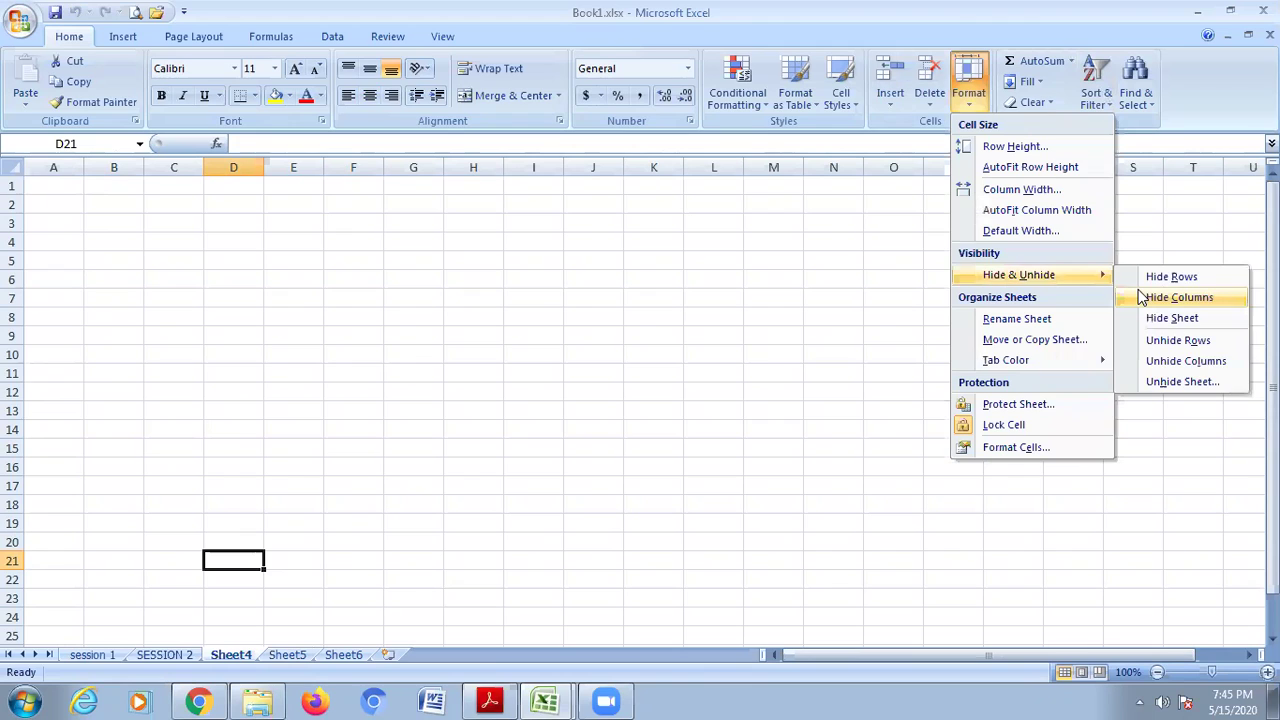
pyautogui.click(1180, 382)
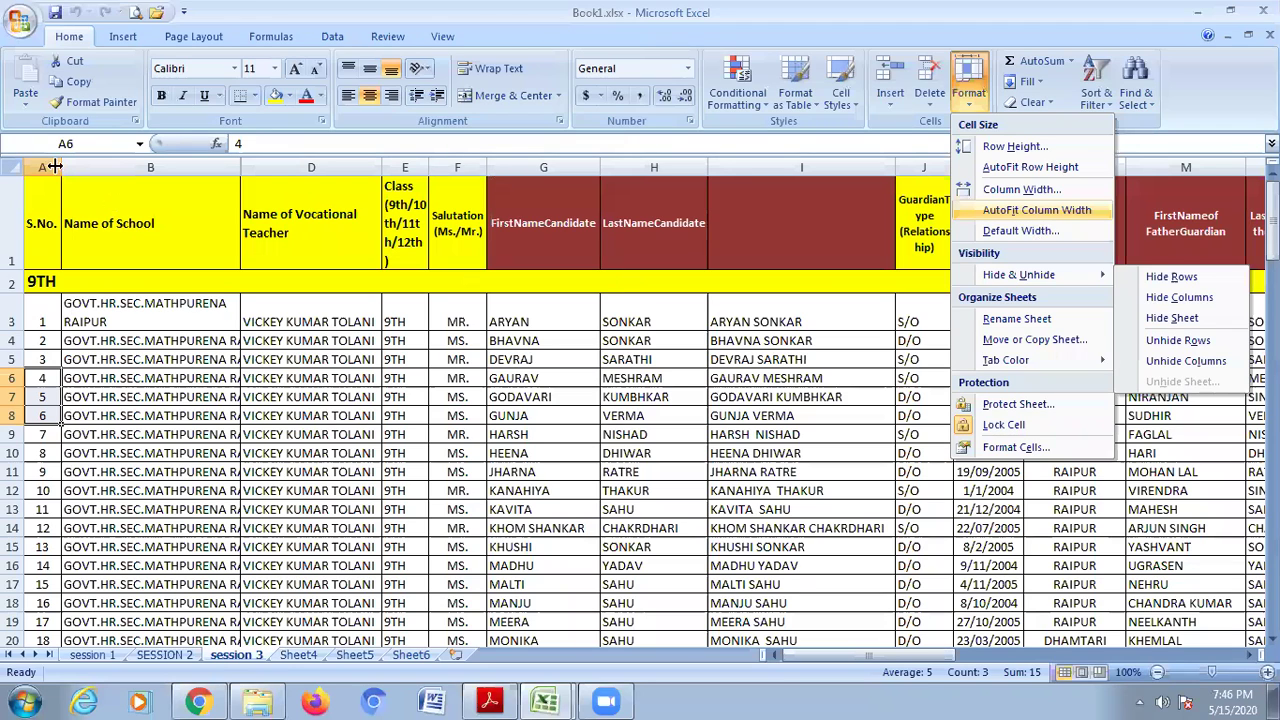
# Set the width of column A to 9.
pyautogui.click(982, 95)
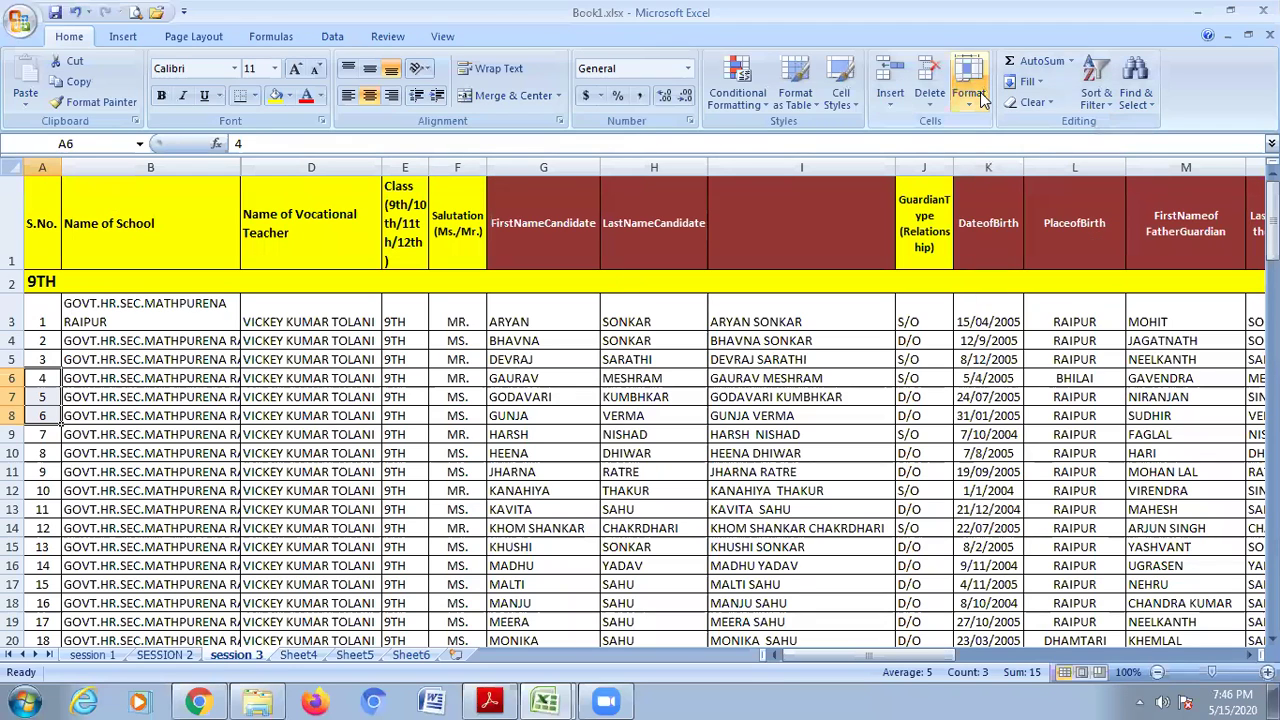
pyautogui.click(982, 95)
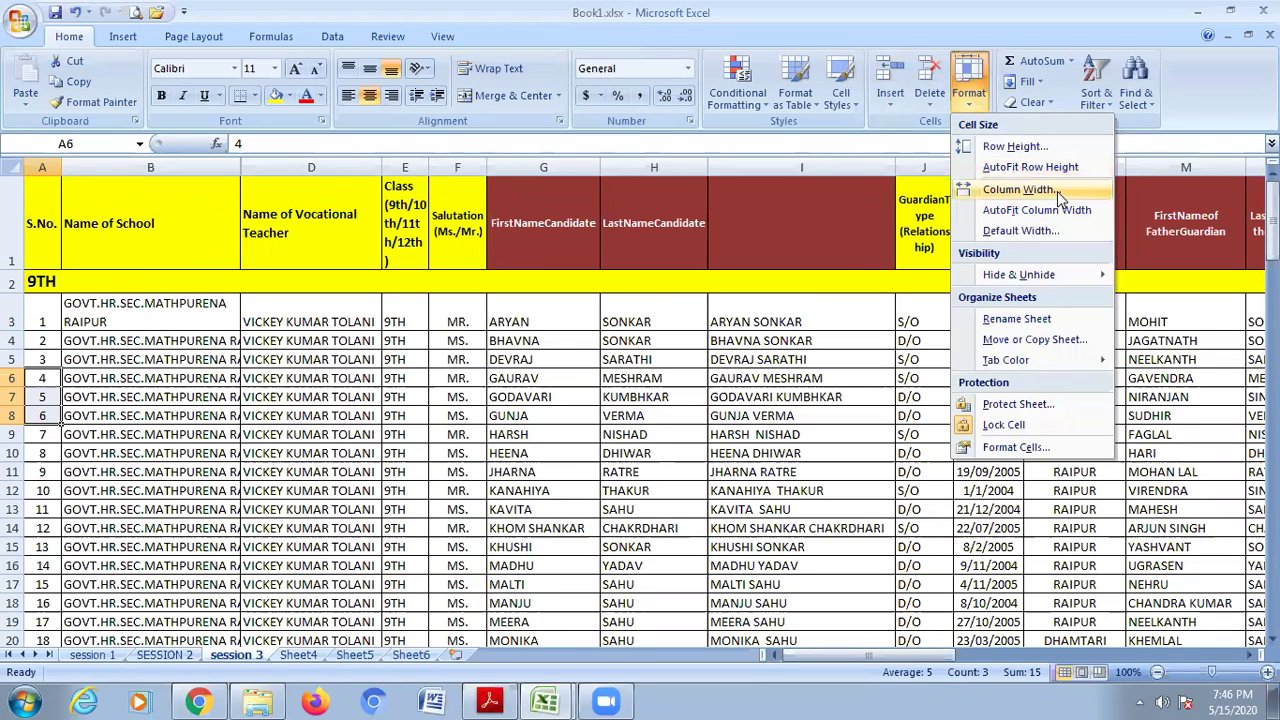
pyautogui.click(1017, 189)
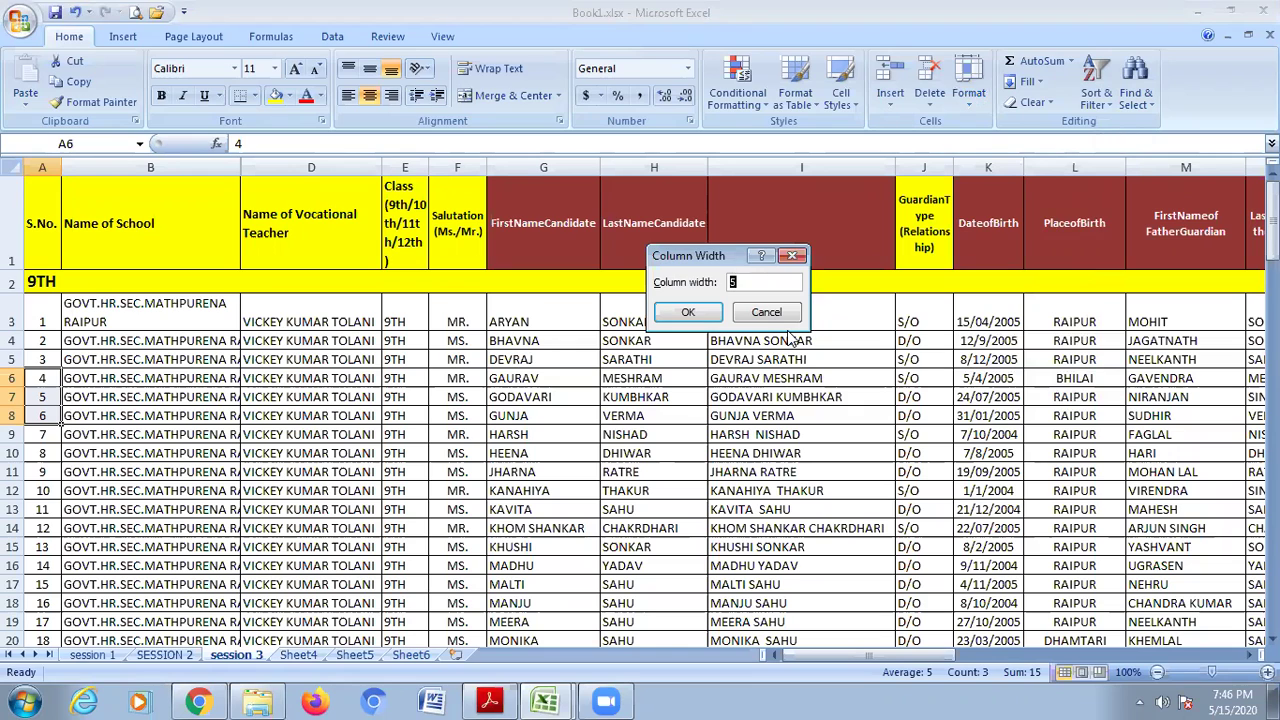
pyautogui.write('9')
pyautogui.press('Return')
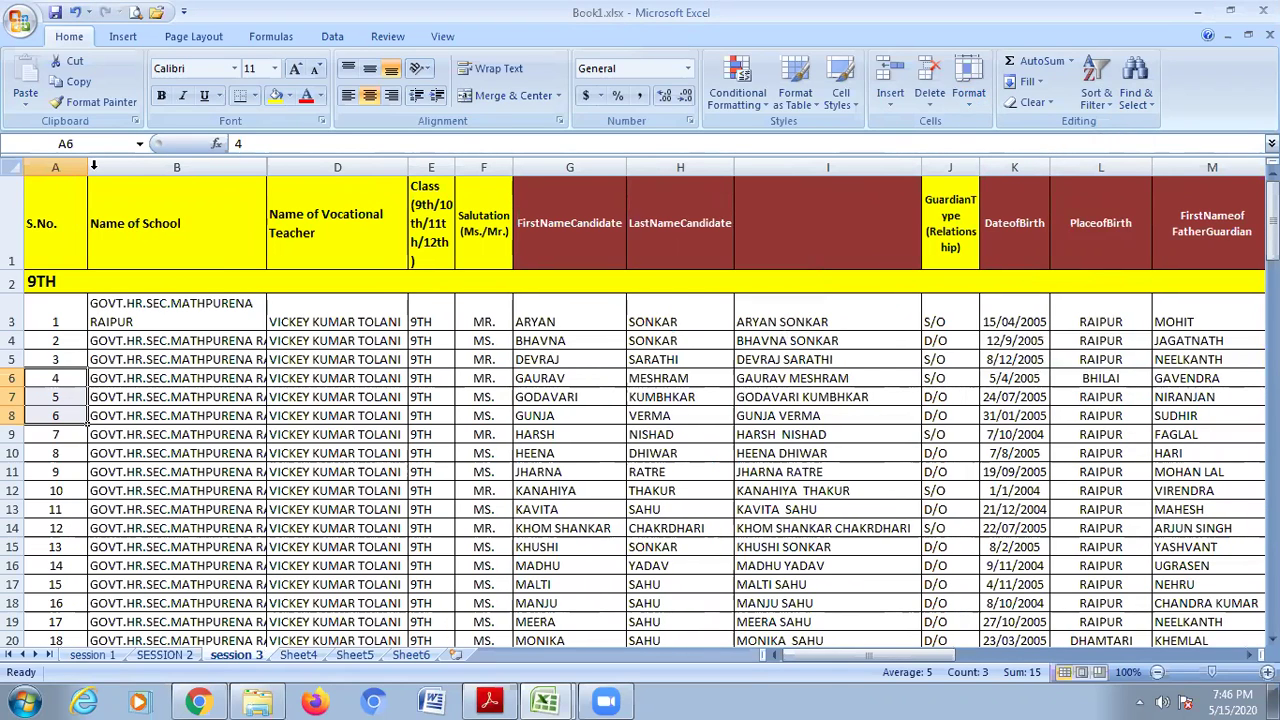
# Narrow column A slightly by its border and give the columns from B onward one equal width.
pyautogui.moveTo(88, 166)
pyautogui.mouseDown()
pyautogui.moveTo(134, 180)
pyautogui.moveTo(86, 190)
pyautogui.mouseUp()
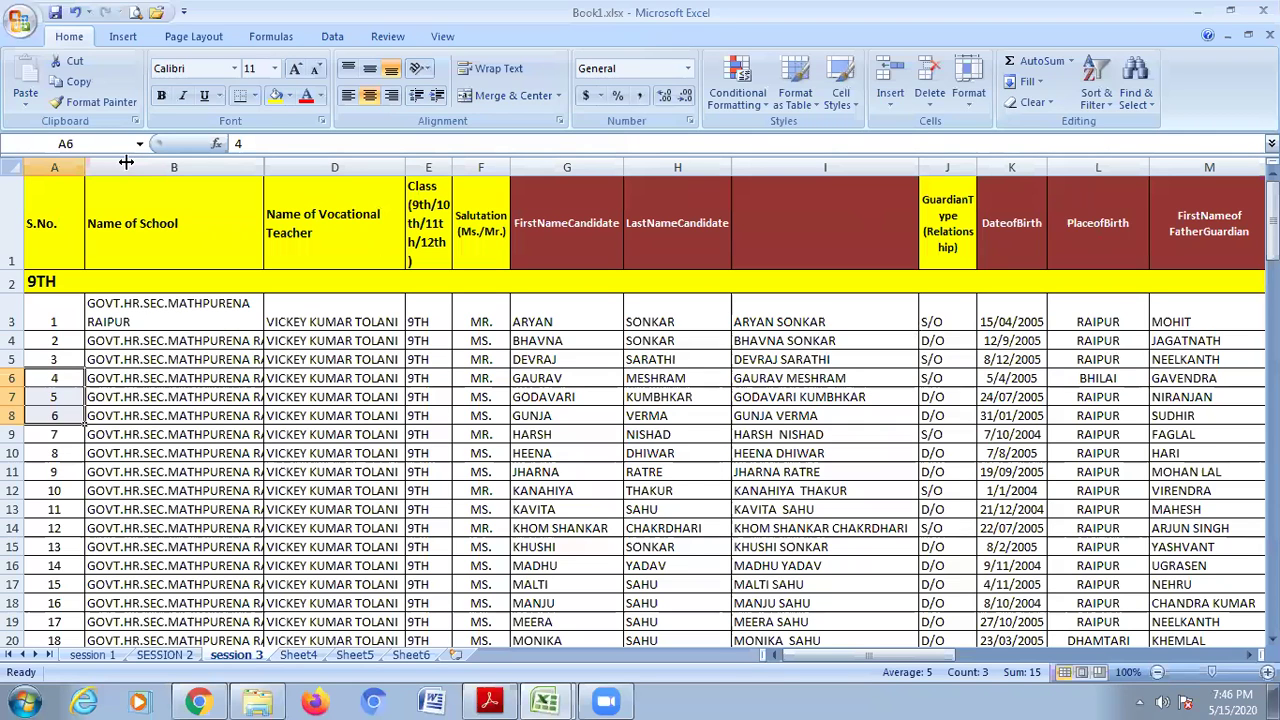
pyautogui.hotkey('ctrl', 'a')
pyautogui.moveTo(228, 163); pyautogui.dragTo(338, 160)
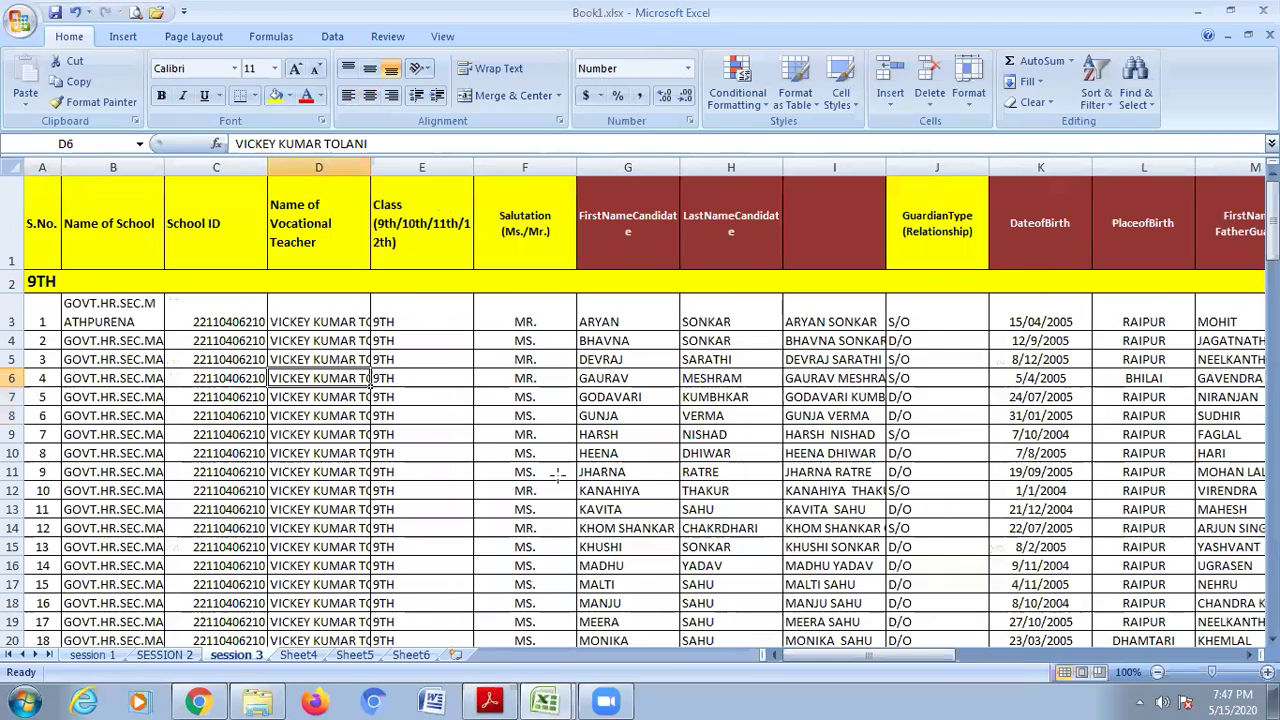
# Switch to Acrobat Reader and review IT_Hindi_X.pdf from page 201 on, covering Freeze Panes, the exercises and the session 4 page break introduction.
pyautogui.hotkey('alt', 'Tab')
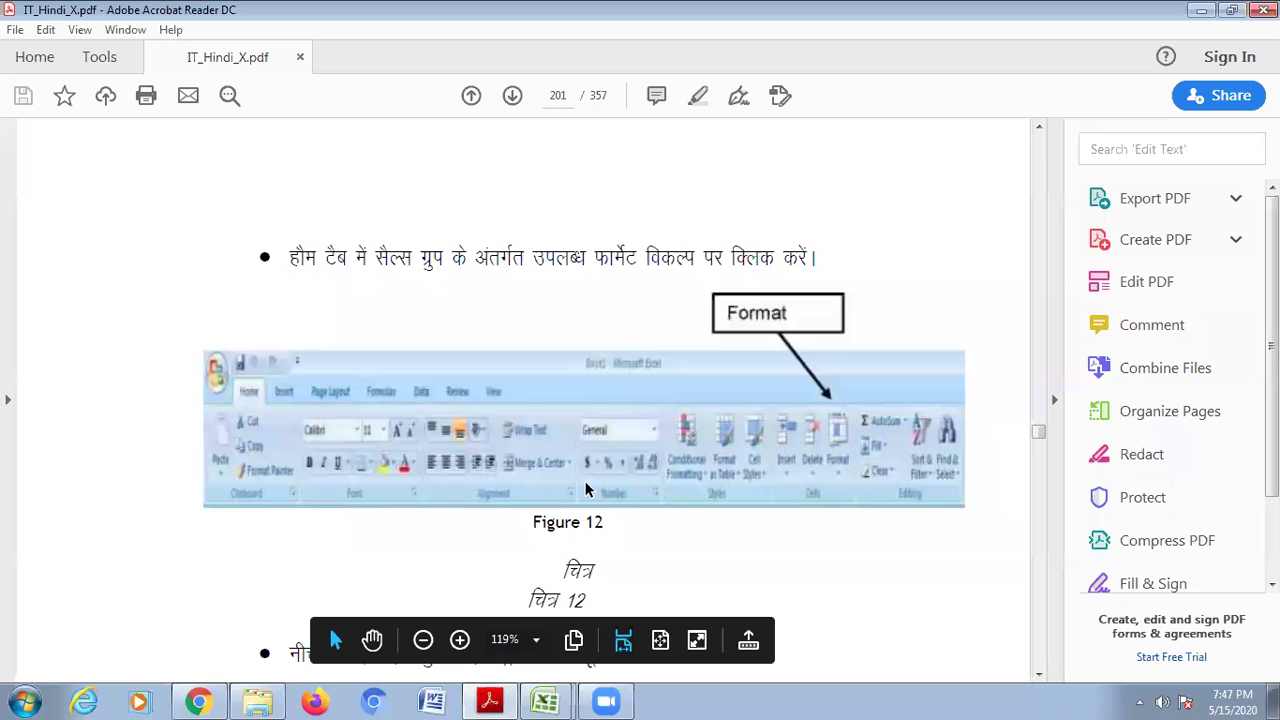
pyautogui.scroll(-15, 585, 481)
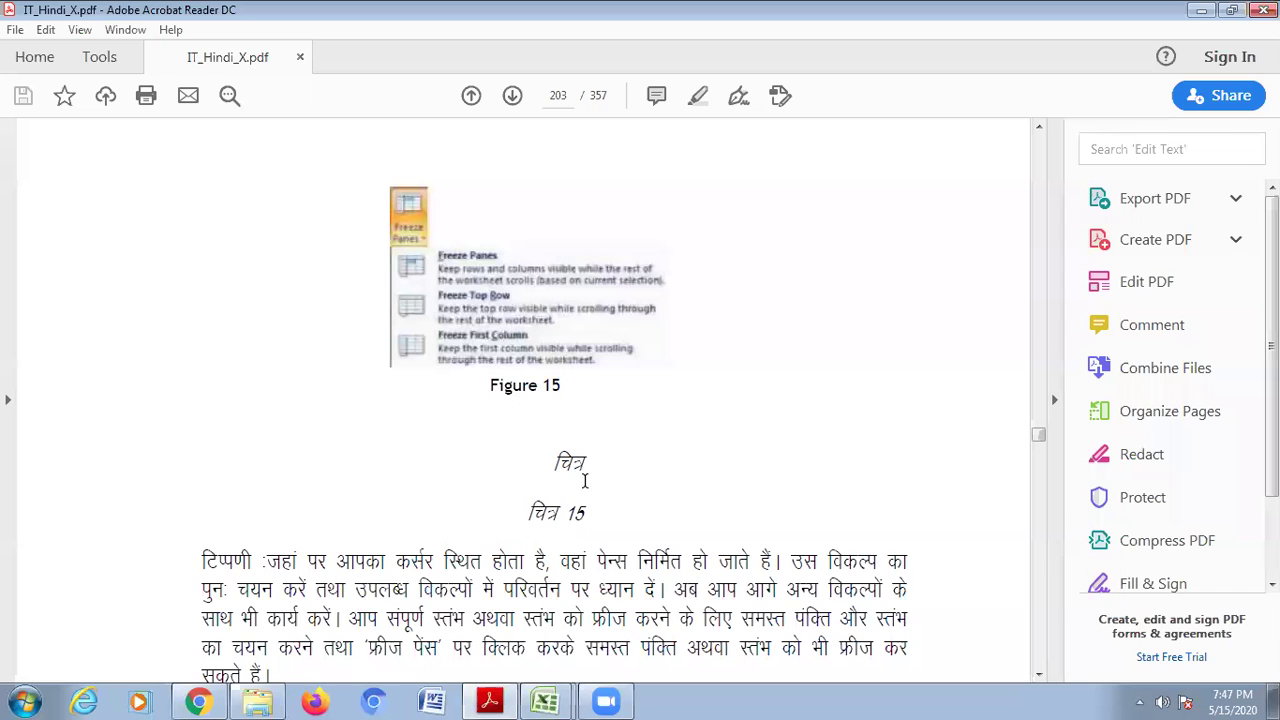
pyautogui.scroll(-6, 430, 412)
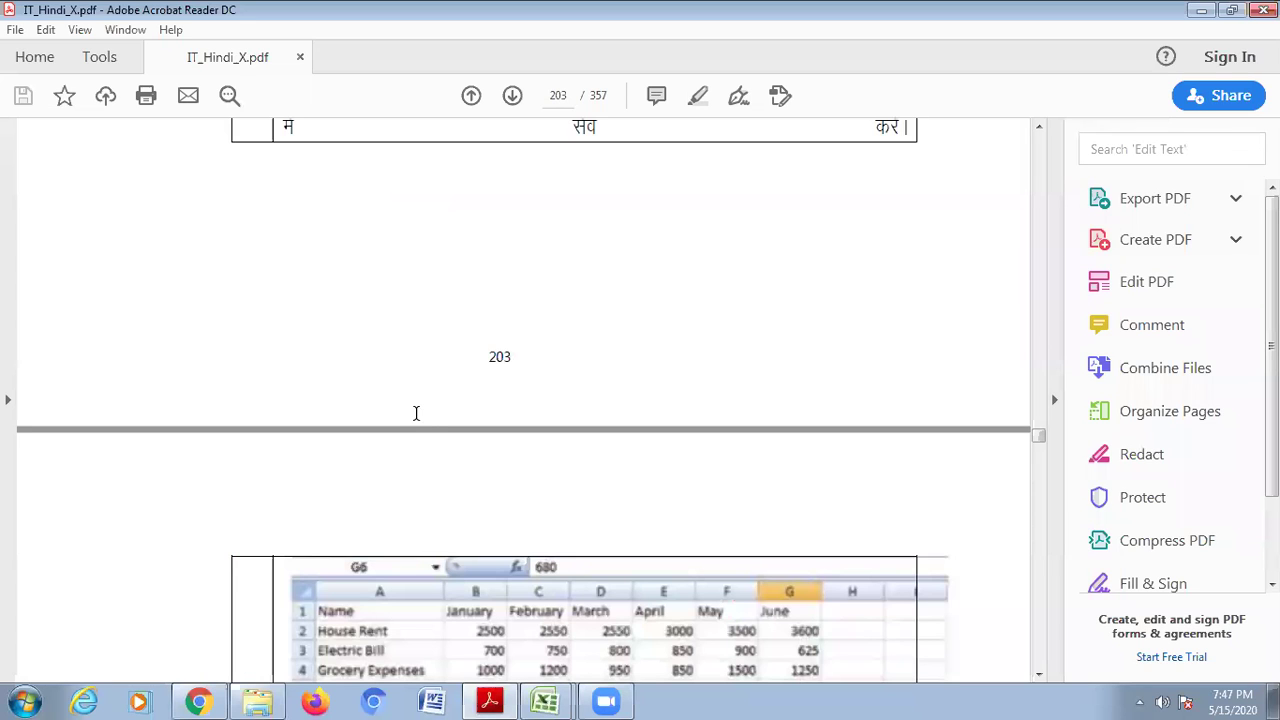
pyautogui.scroll(-8, 416, 413)
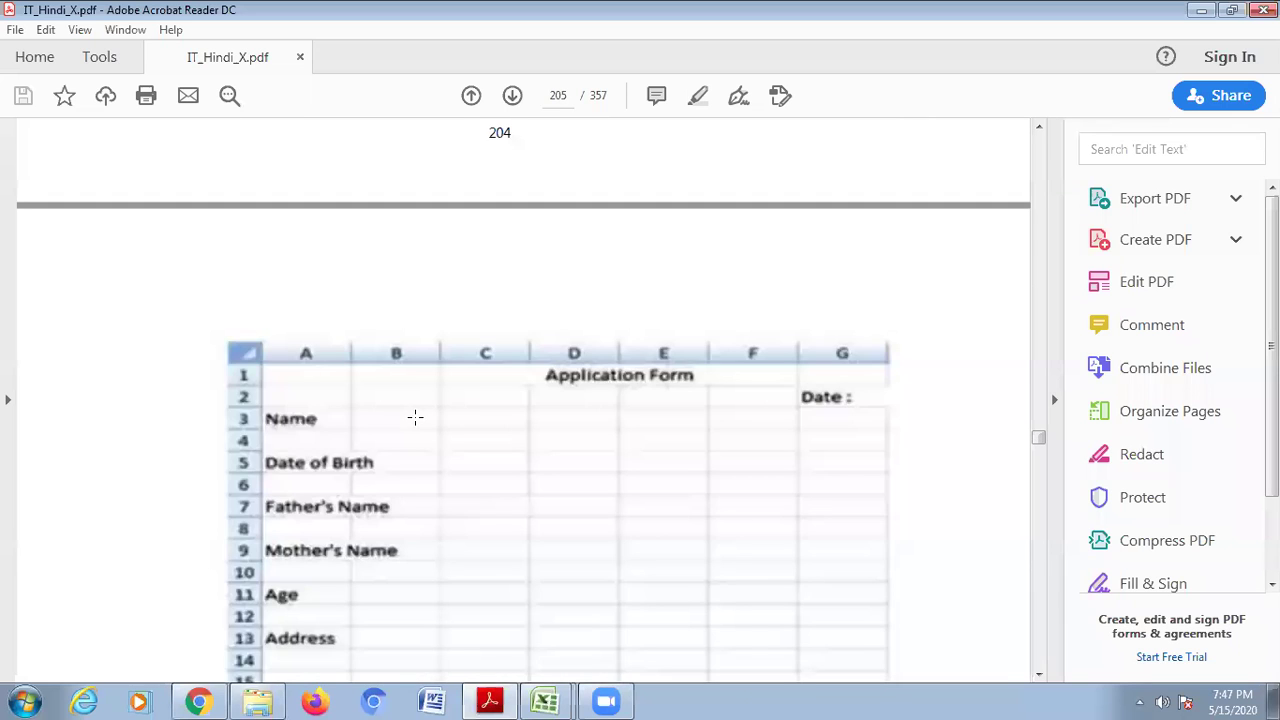
pyautogui.scroll(5, 416, 415)
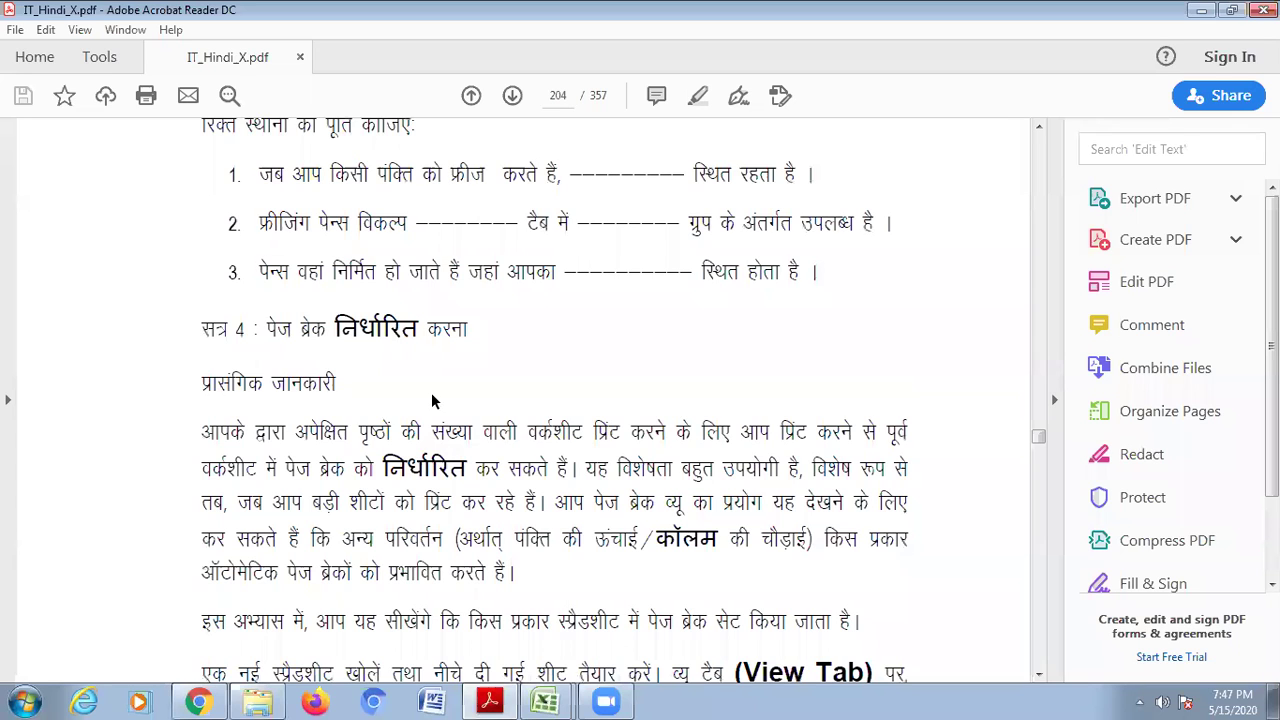
pyautogui.scroll(-4, 487, 486)
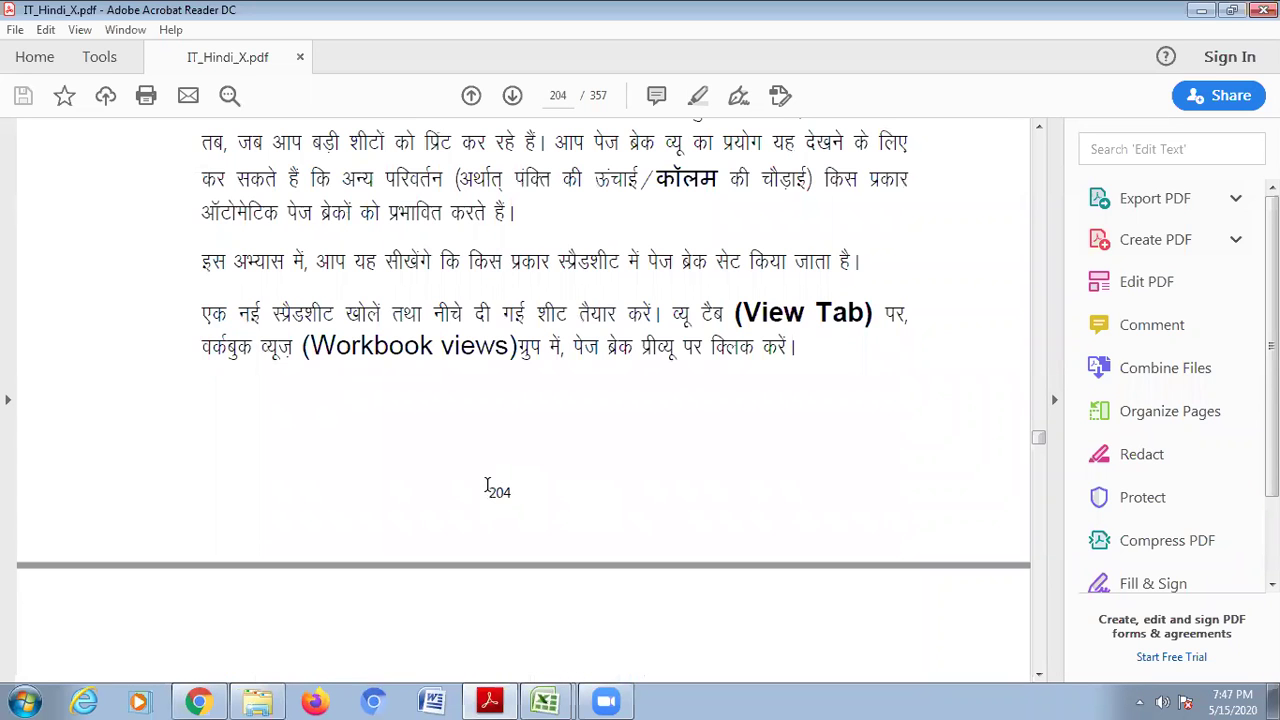
# Review the session 4 page break introduction on page 204 of IT_Hindi_X.pdf.
pyautogui.scroll(1, 487, 480)
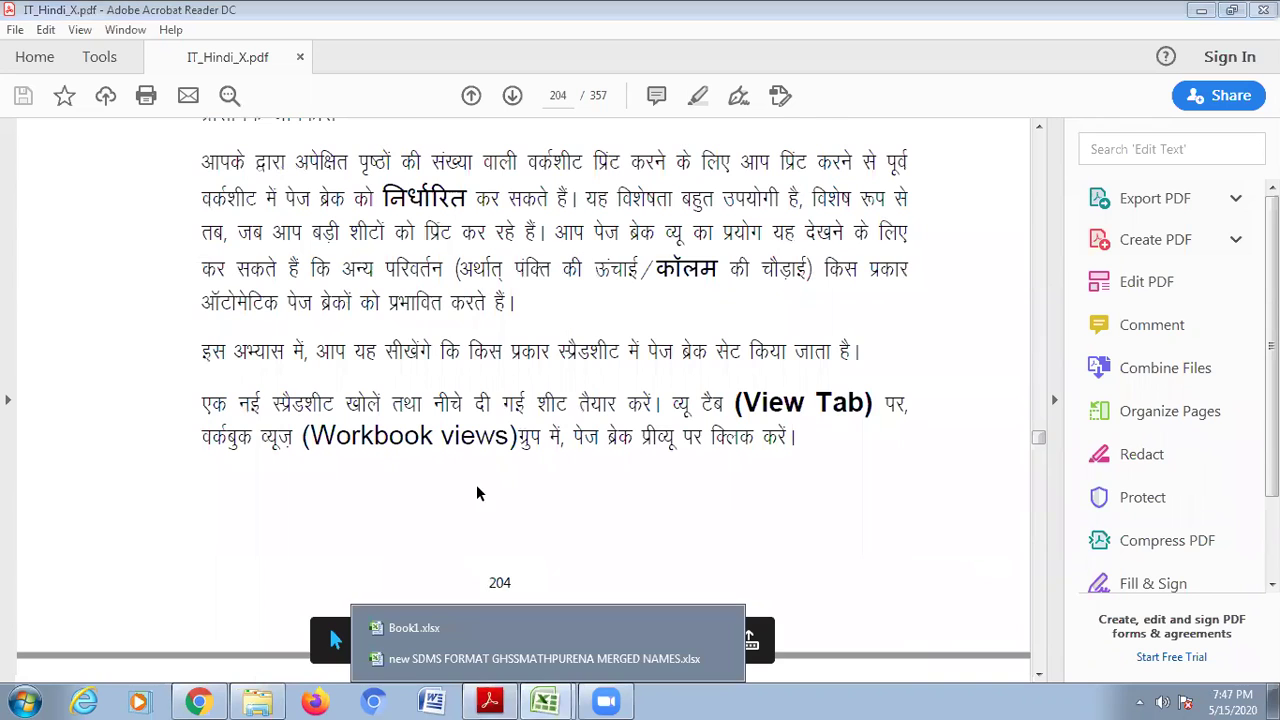
pyautogui.scroll(2, 476, 490)
pyautogui.scroll(1, 508, 486)
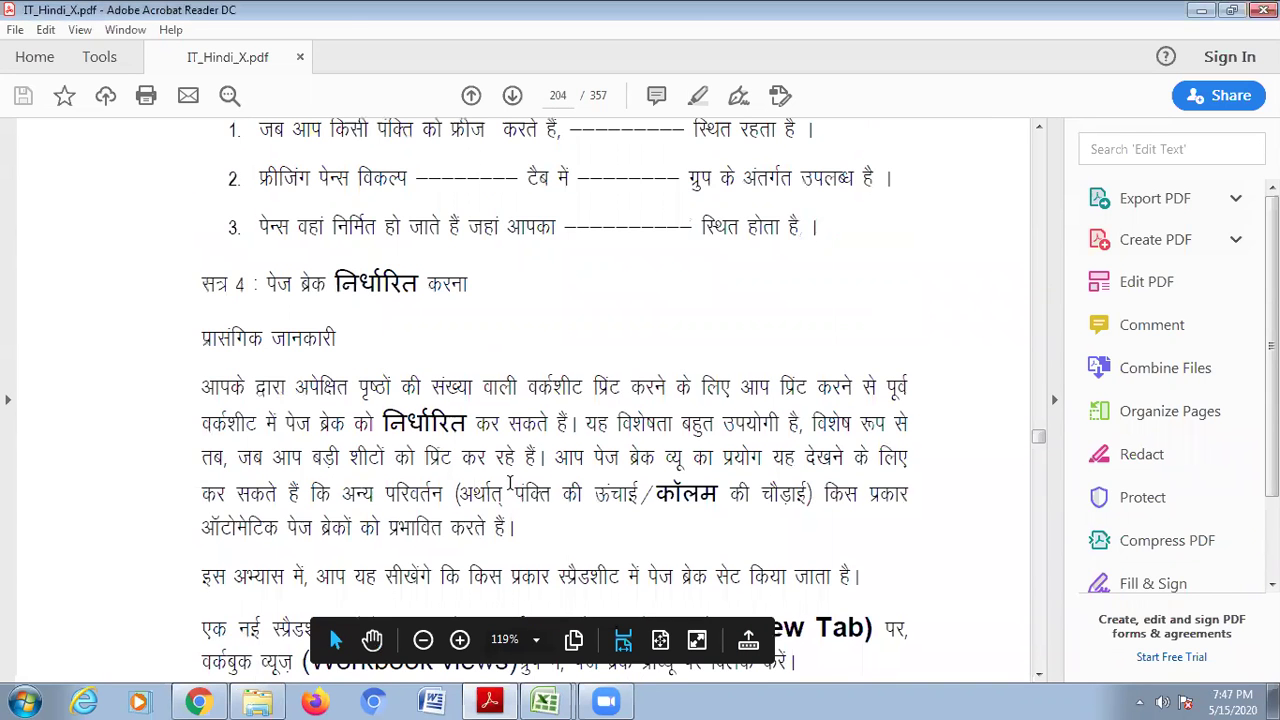
pyautogui.scroll(-1, 536, 490)
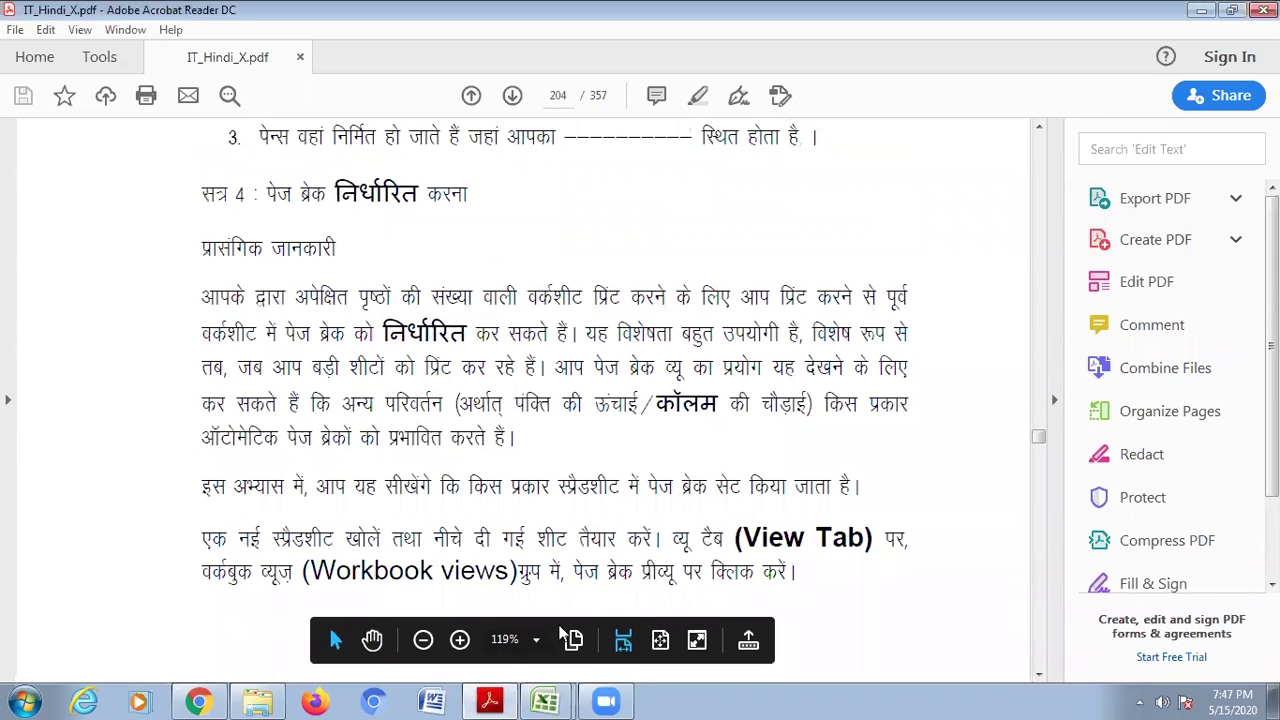
# Switch to Excel, duplicate the session 3 sheet directly after the original and rename the copy "session 4".
pyautogui.hotkey('alt', 'Tab')
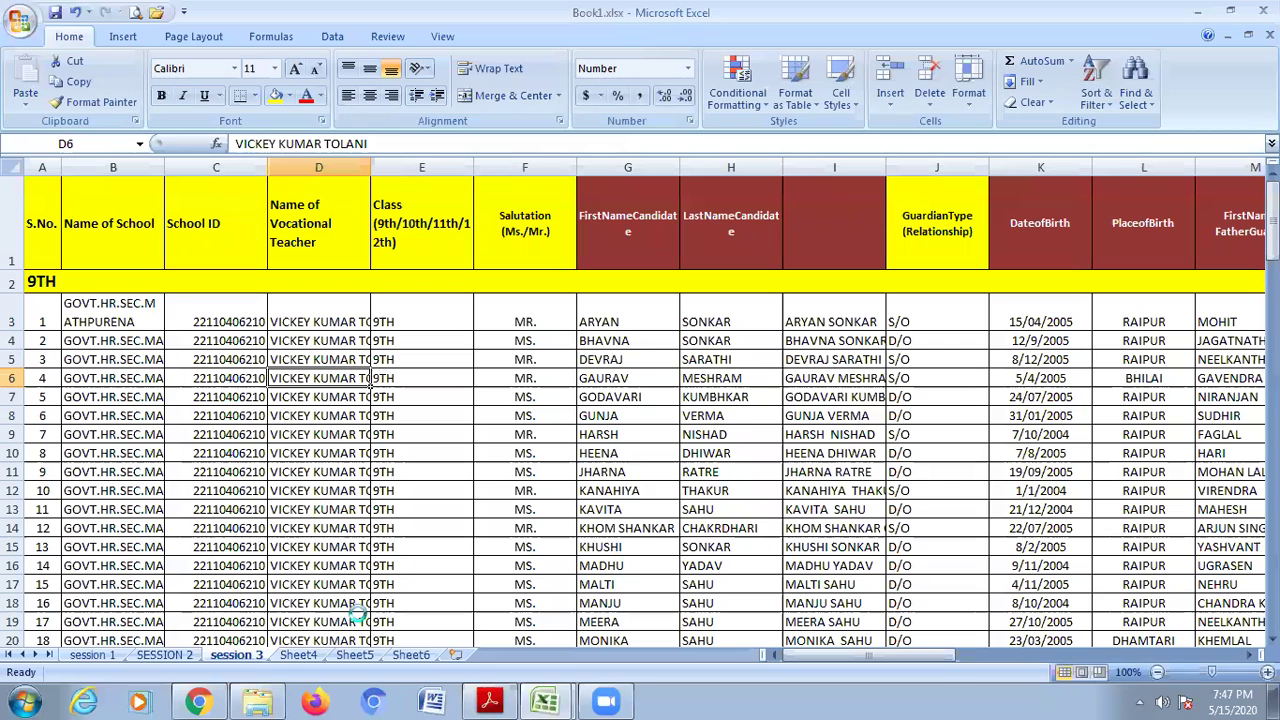
pyautogui.moveTo(237, 655); pyautogui.dragTo(301, 655)
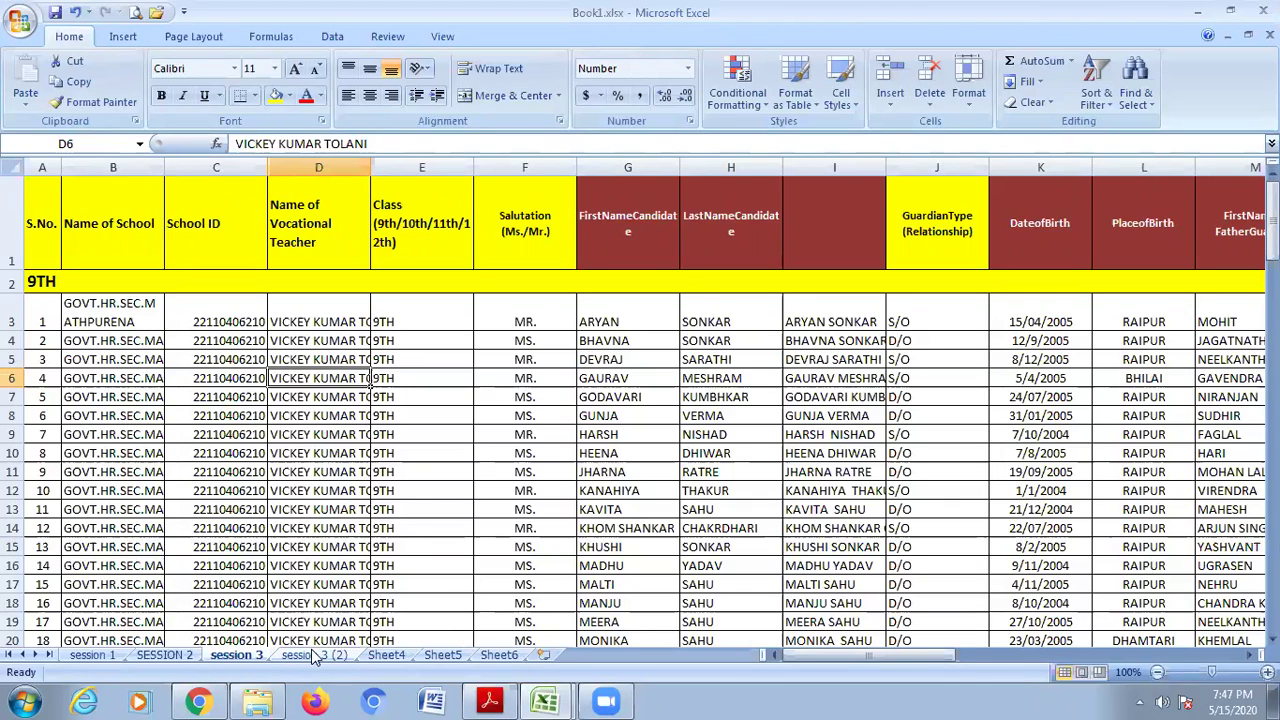
pyautogui.rightClick(320, 655)
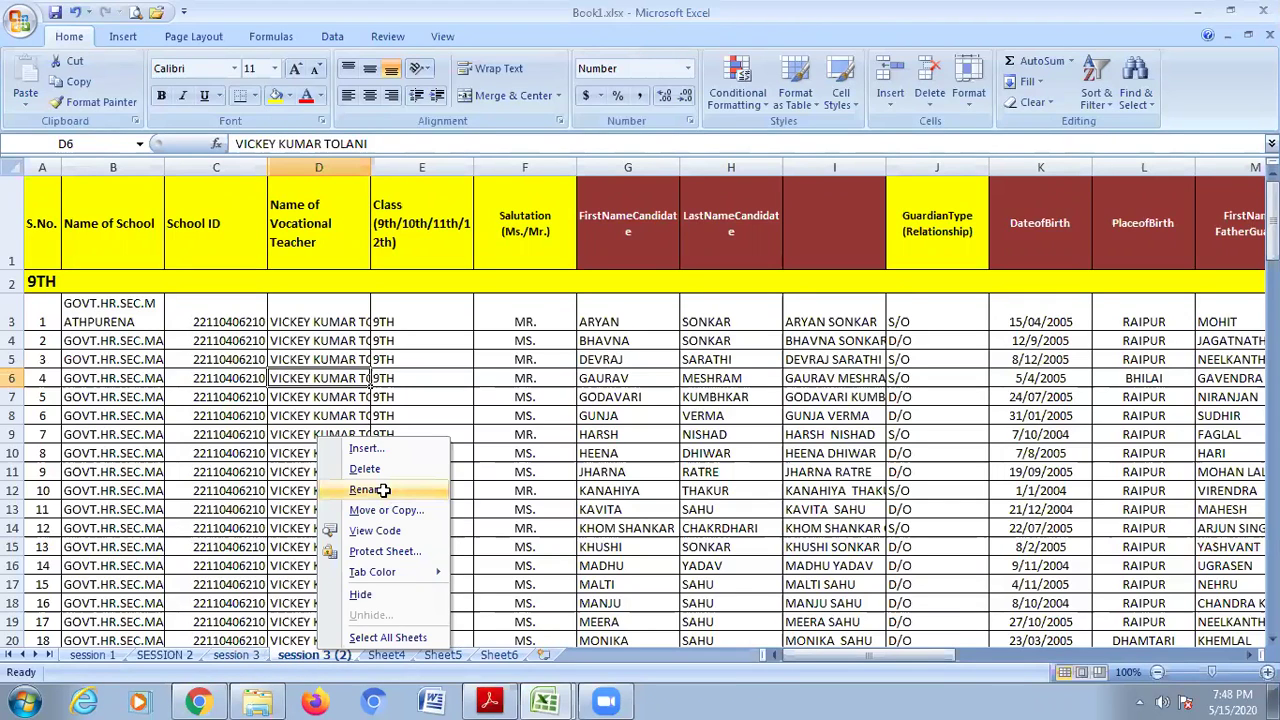
pyautogui.click(383, 490)
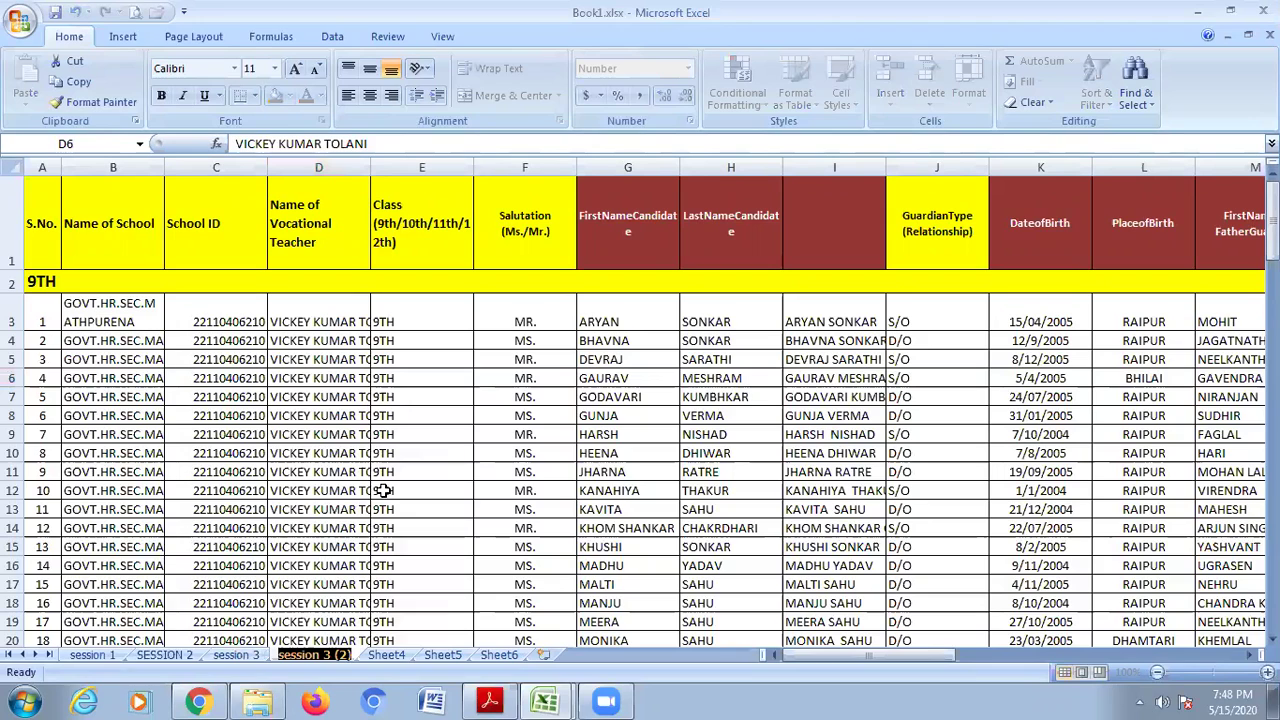
pyautogui.write('session')
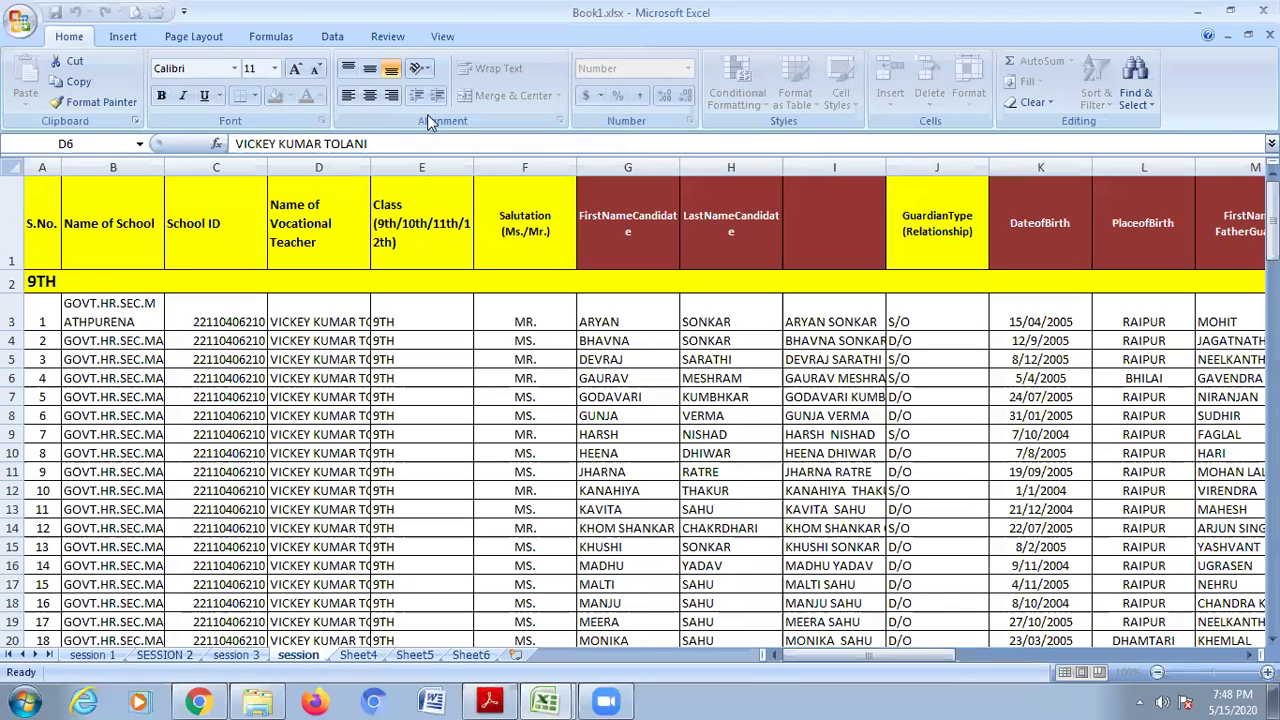
pyautogui.write('4')
pyautogui.press('Return')
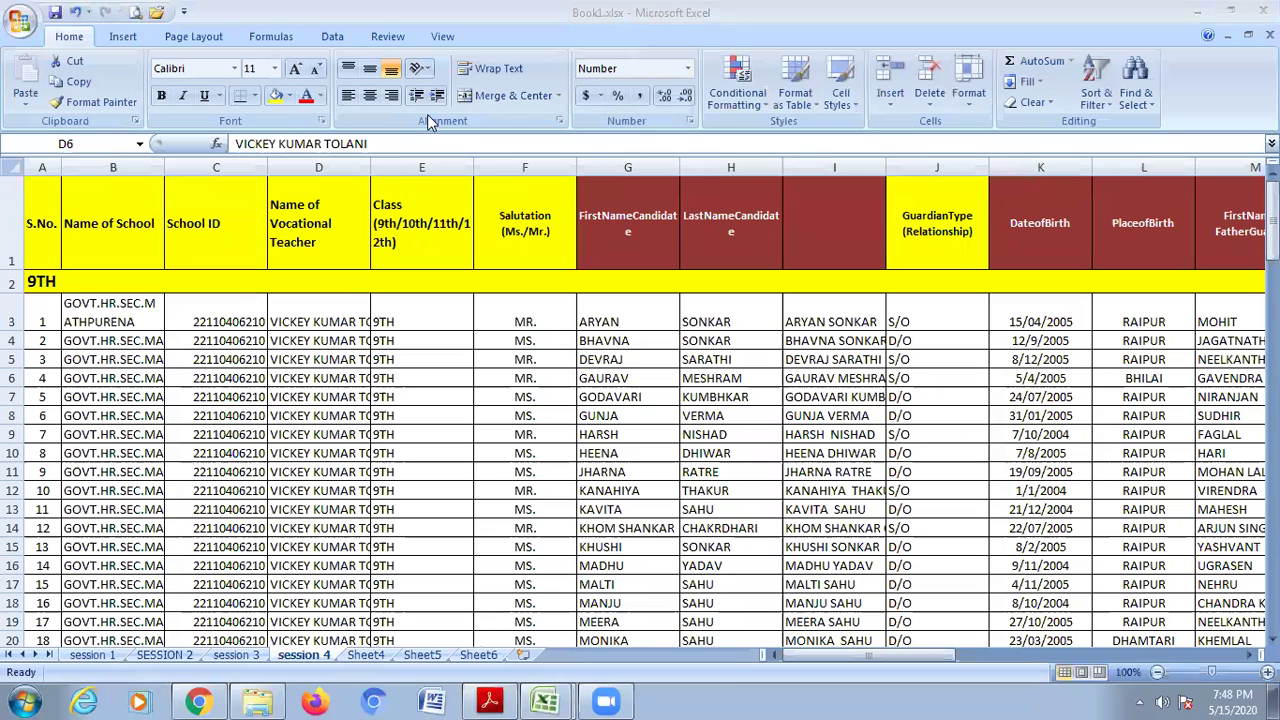
pyautogui.click(605, 699)
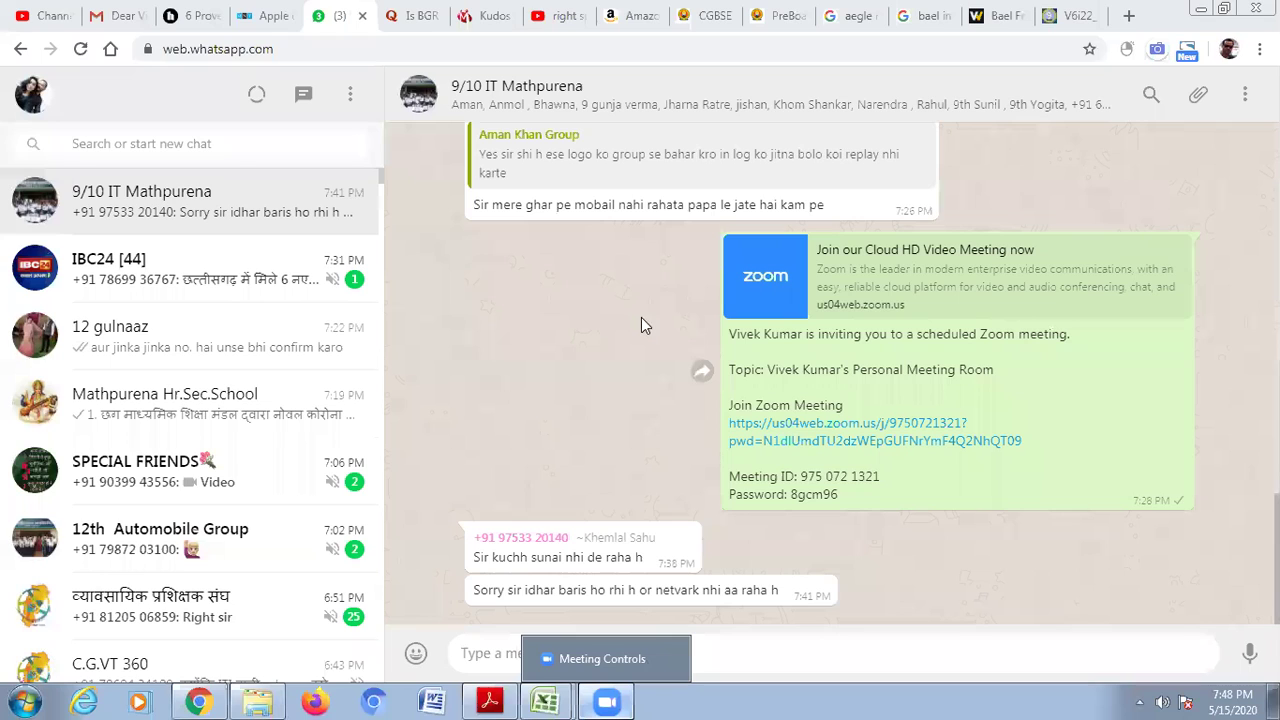
pyautogui.moveTo(545, 700)
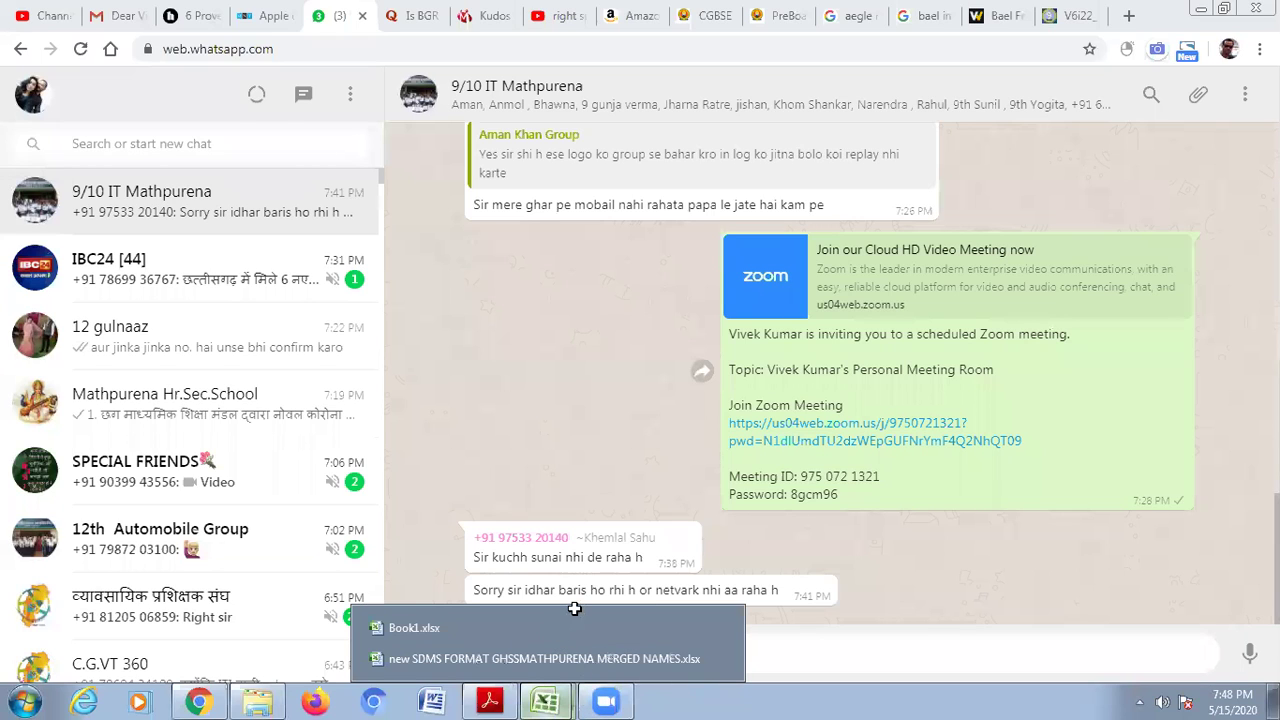
pyautogui.click(540, 658)
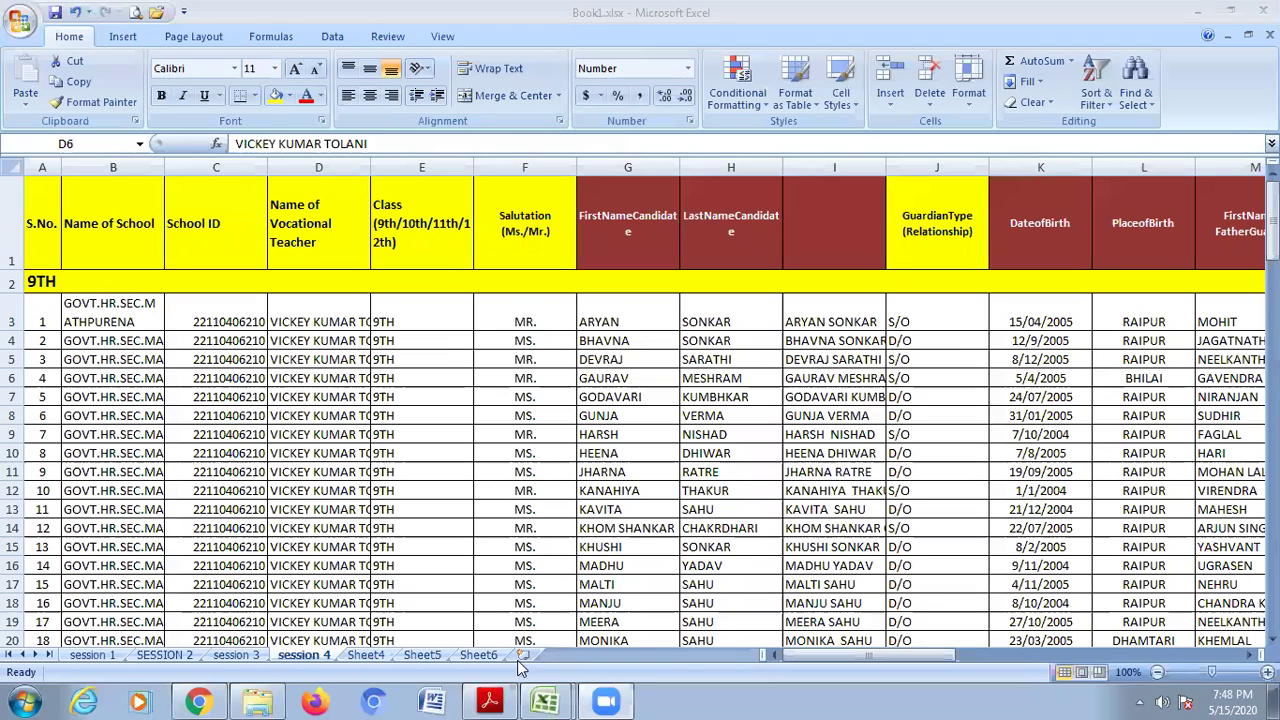
pyautogui.hotkey('ctrl', 'Tab')
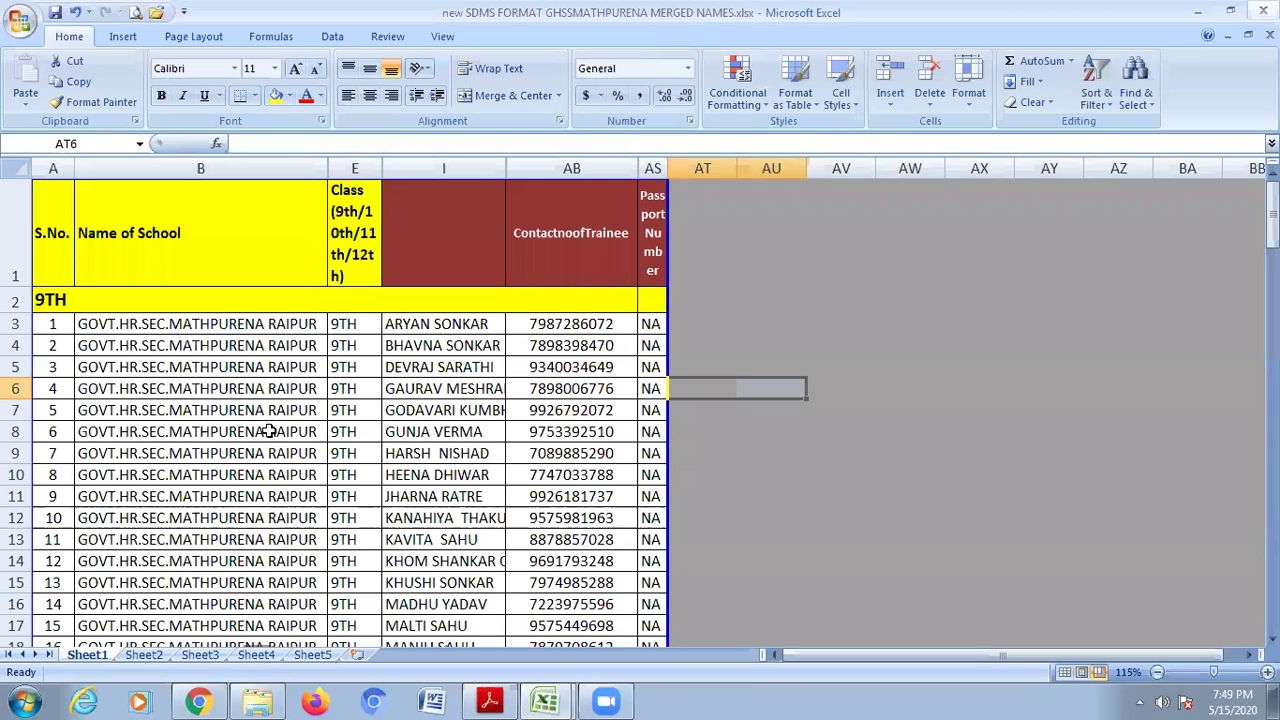
pyautogui.hotkey('ctrl', 'Tab')
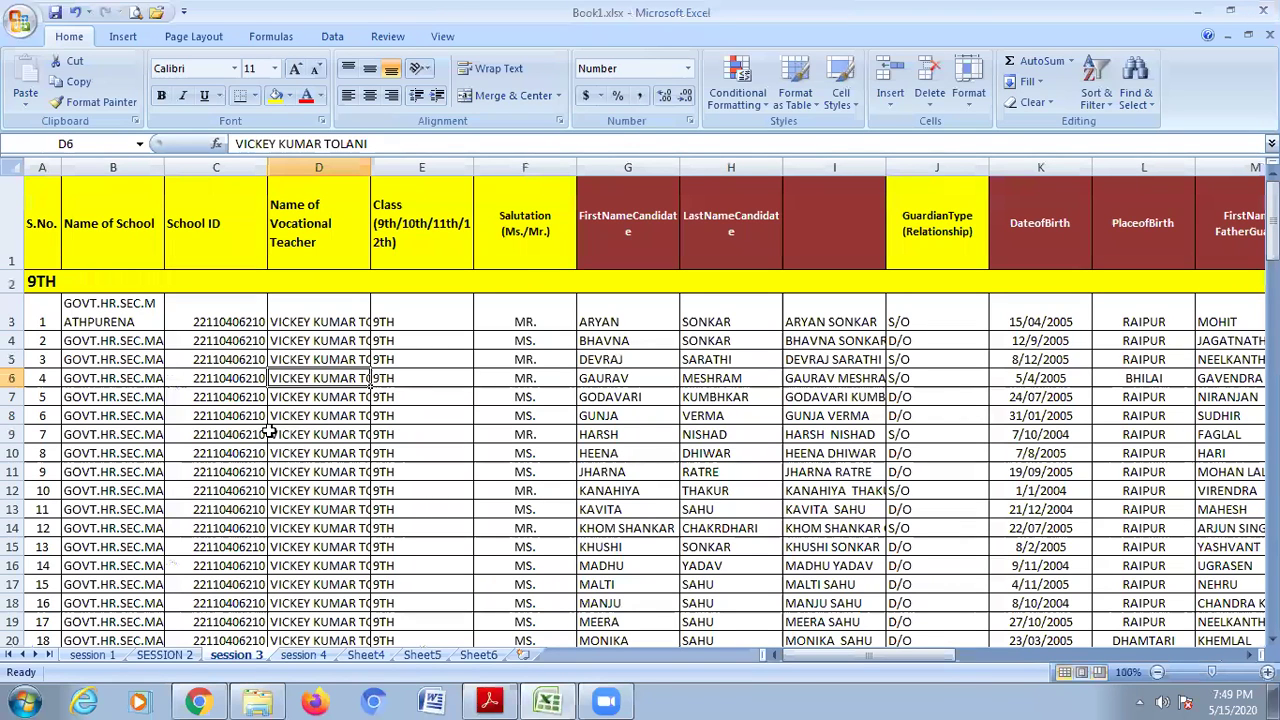
# Preview the session 3 printout, go through its pages up to page 9 and close the preview.
pyautogui.click(133, 12)
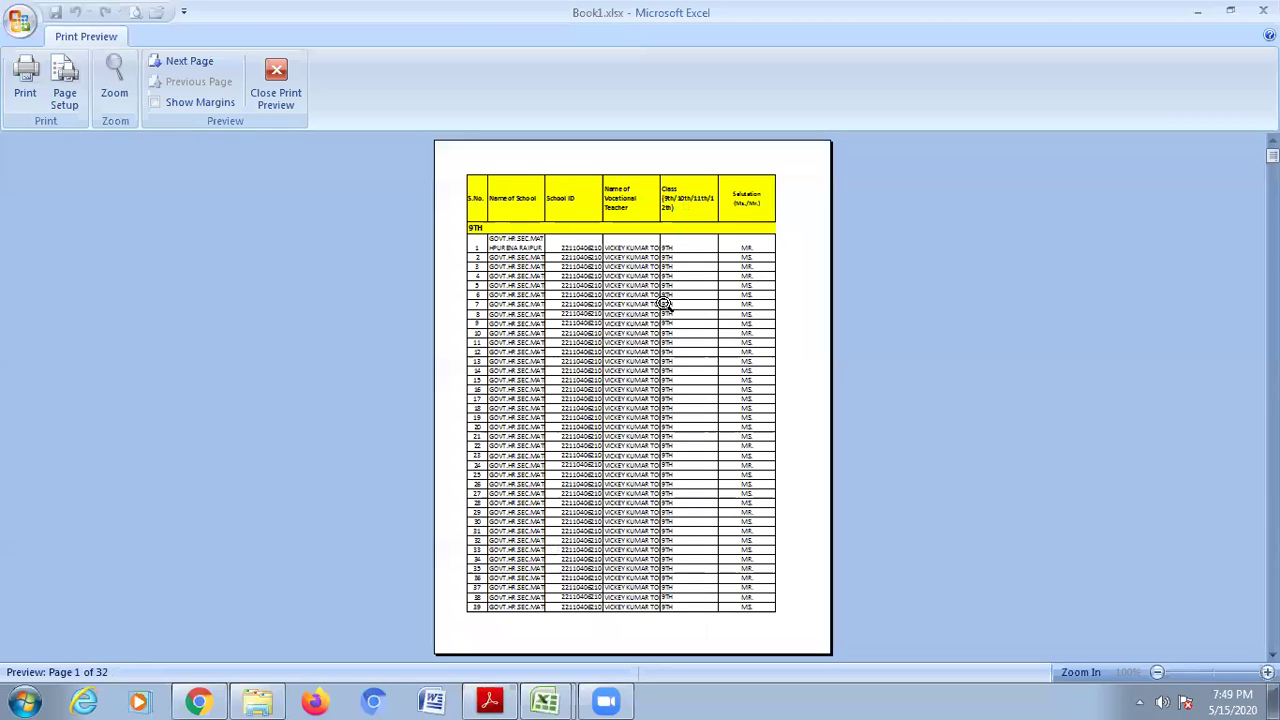
pyautogui.scroll(-1, 665, 304)
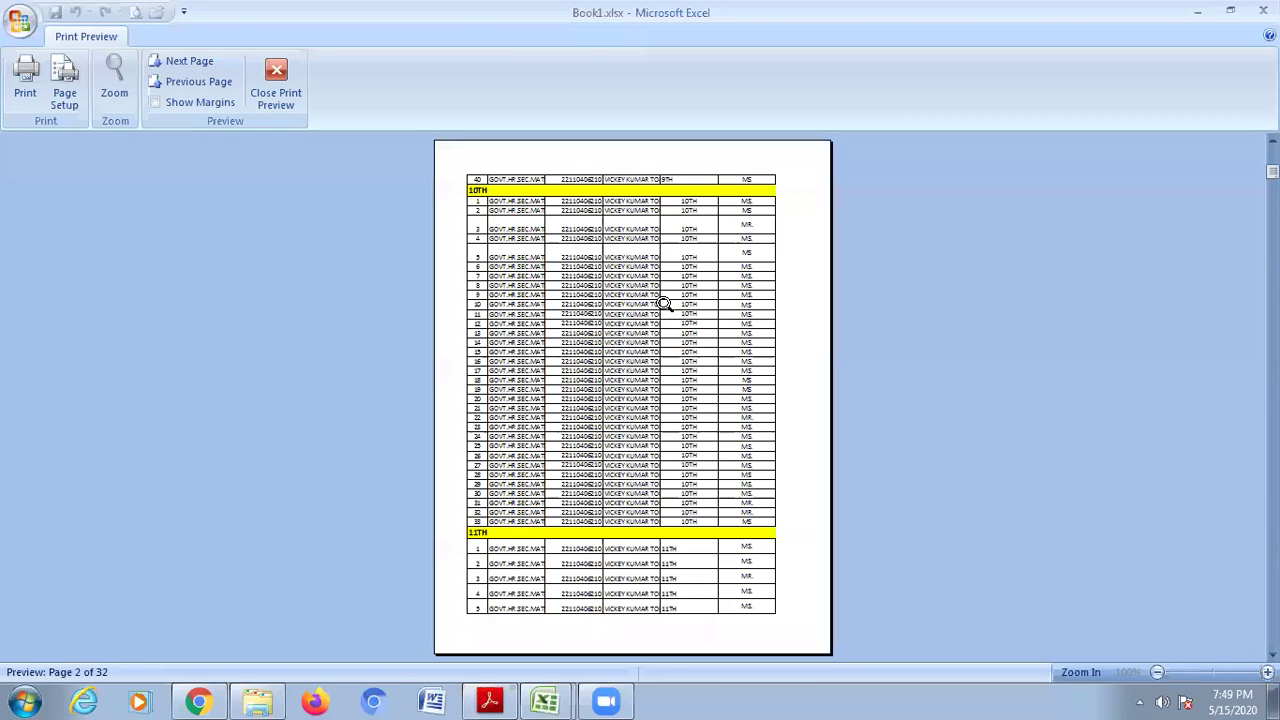
pyautogui.scroll(-7, 665, 304)
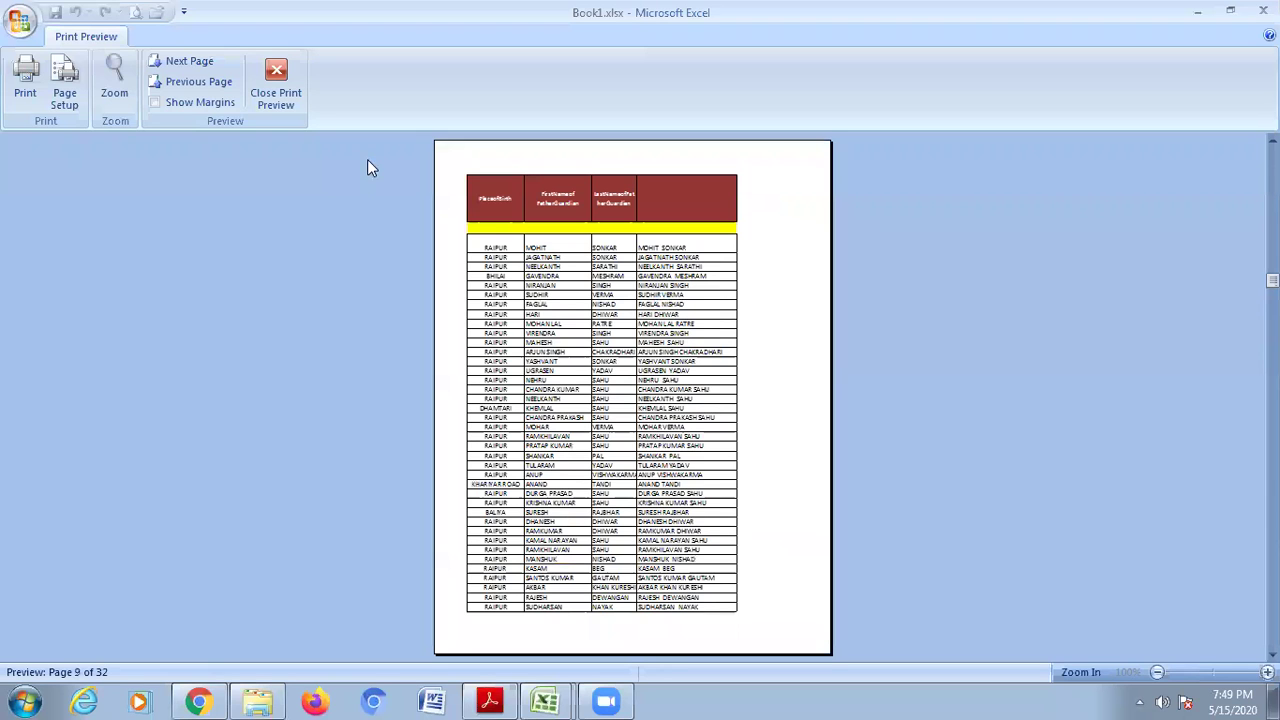
pyautogui.hotkey('ctrl', 'Home')
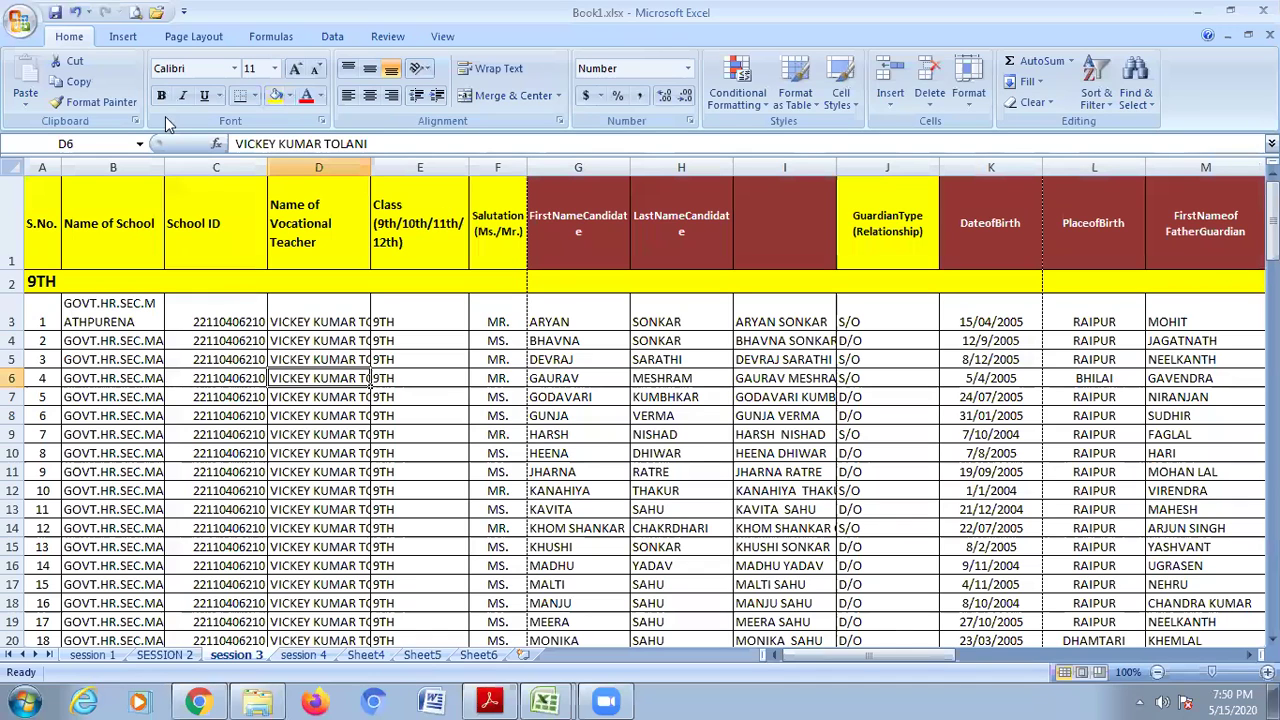
# Show session 3 in Page Break Preview and move the first vertical page break to the right edge of column K.
pyautogui.hotkey('alt', 'w')
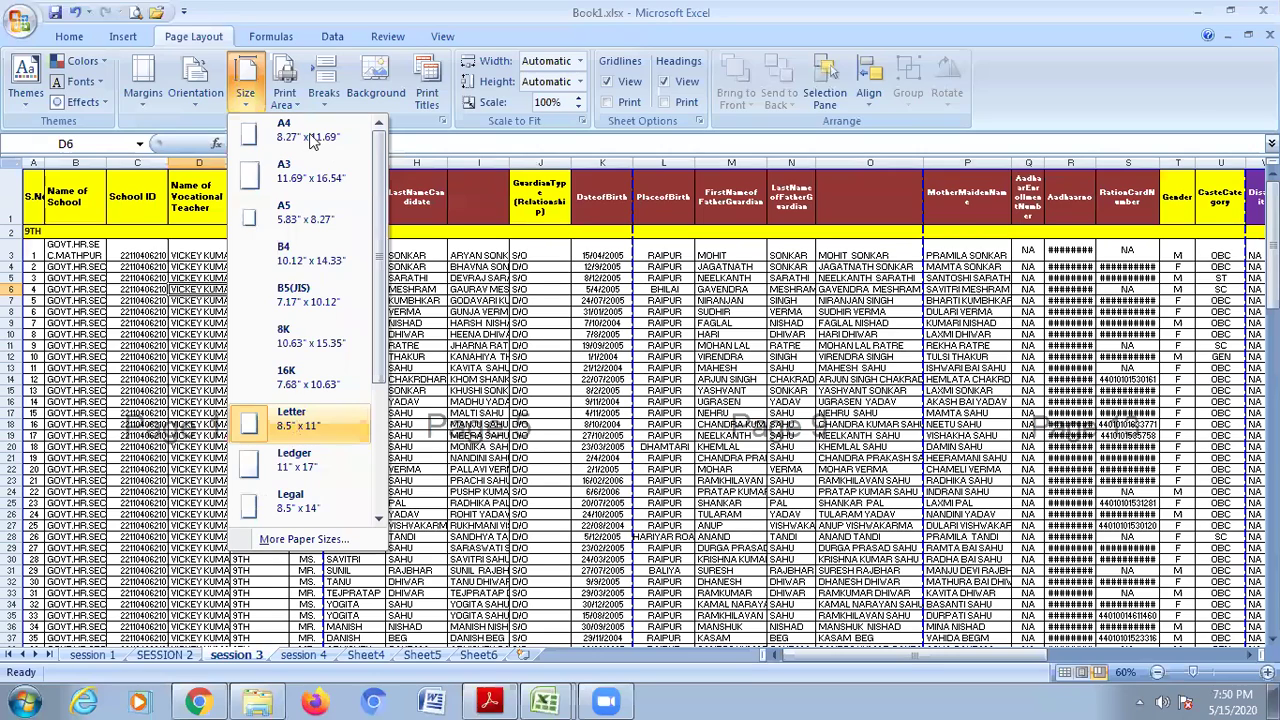
pyautogui.click(176, 430)
pyautogui.scroll(-2, 176, 430)
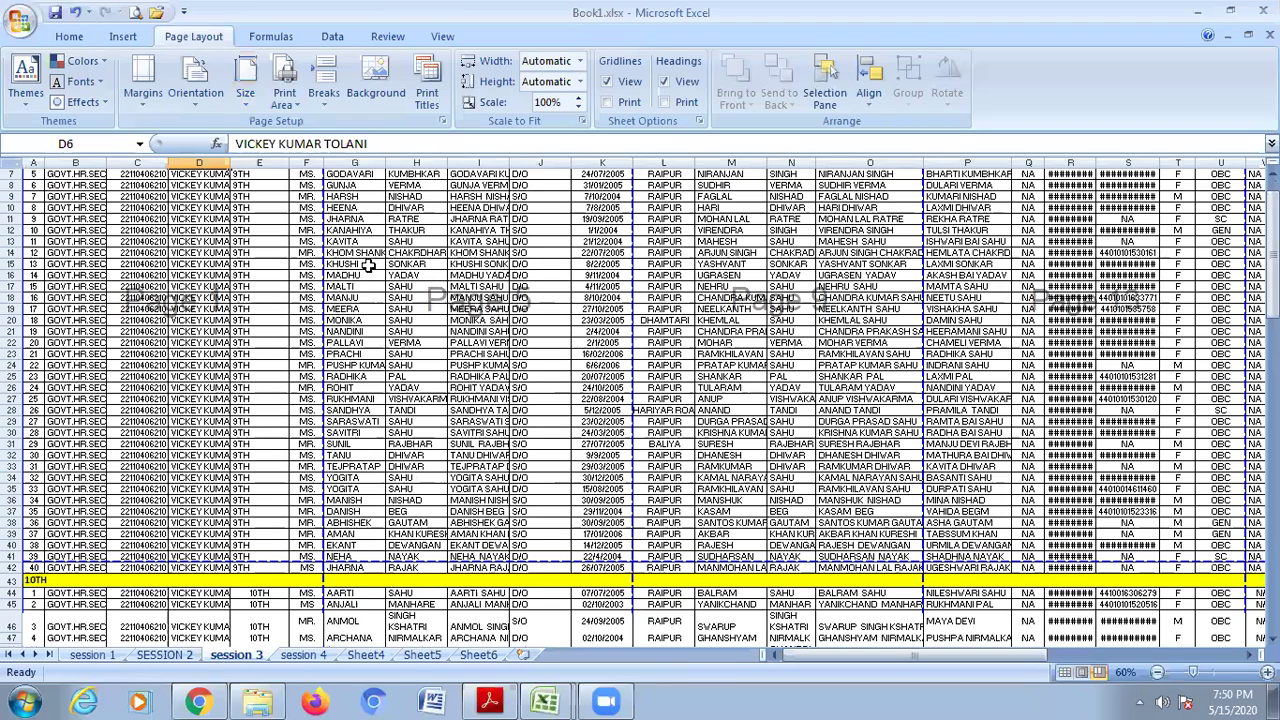
pyautogui.scroll(2, 366, 266)
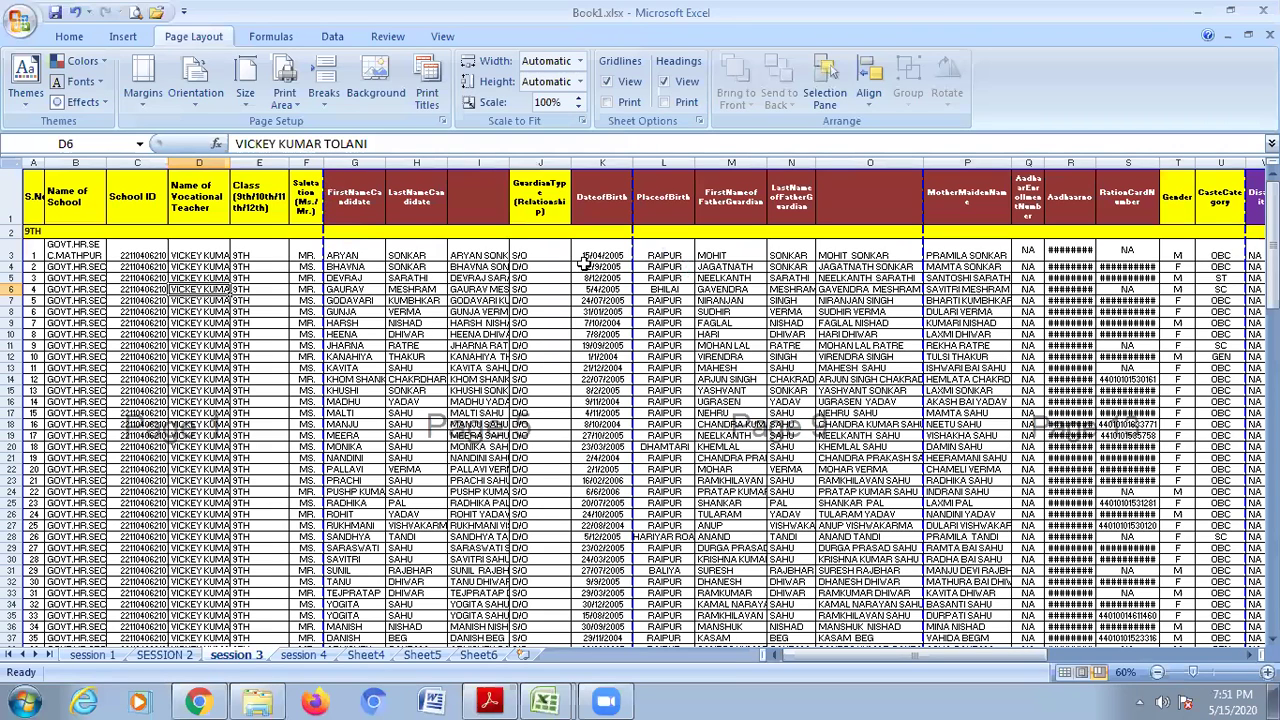
pyautogui.moveTo(584, 264); pyautogui.dragTo(633, 240)
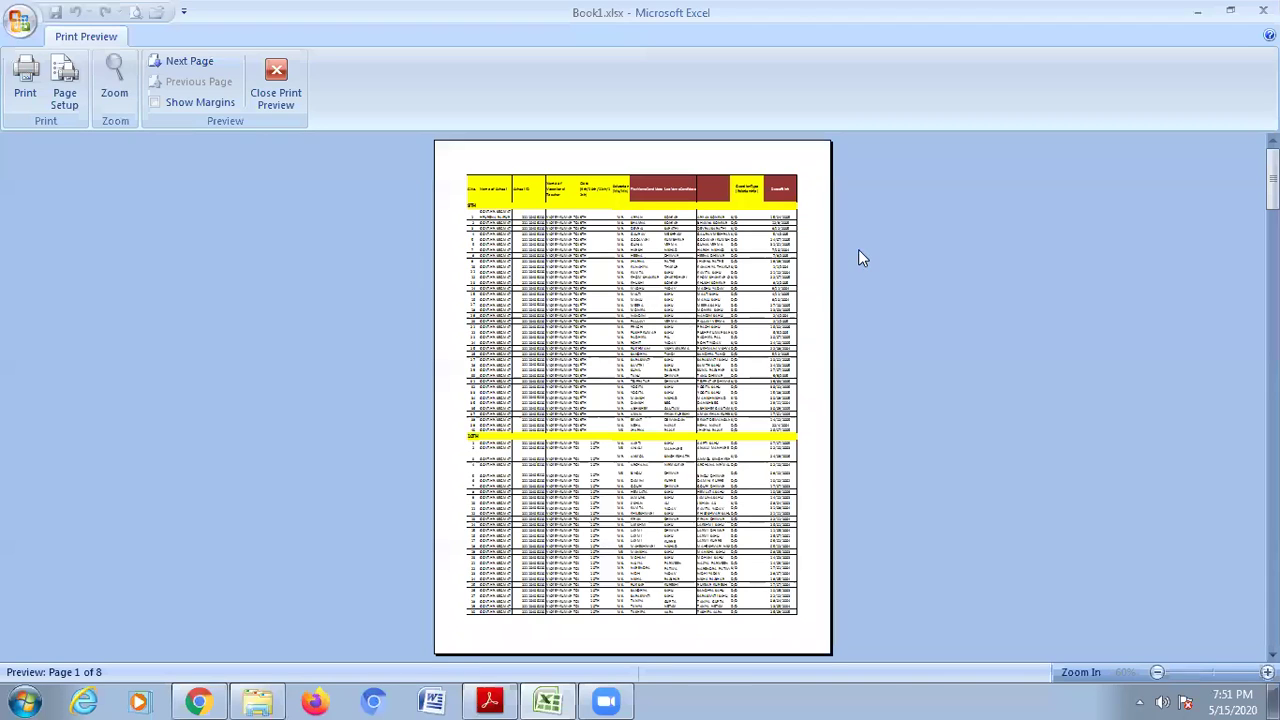
# Examine page 1 enlarged in print preview and check how the sheet is divided into pages down to the 11TH section.
pyautogui.click(632, 397)
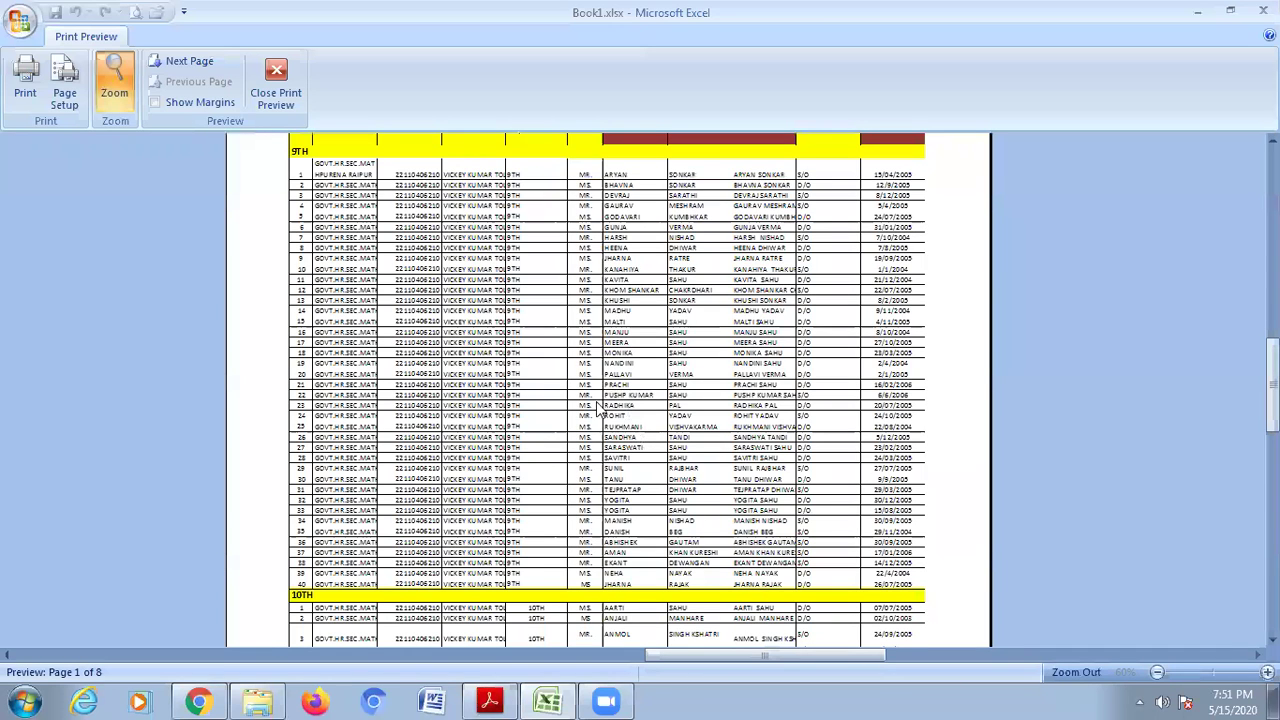
pyautogui.scroll(5, 435, 8)
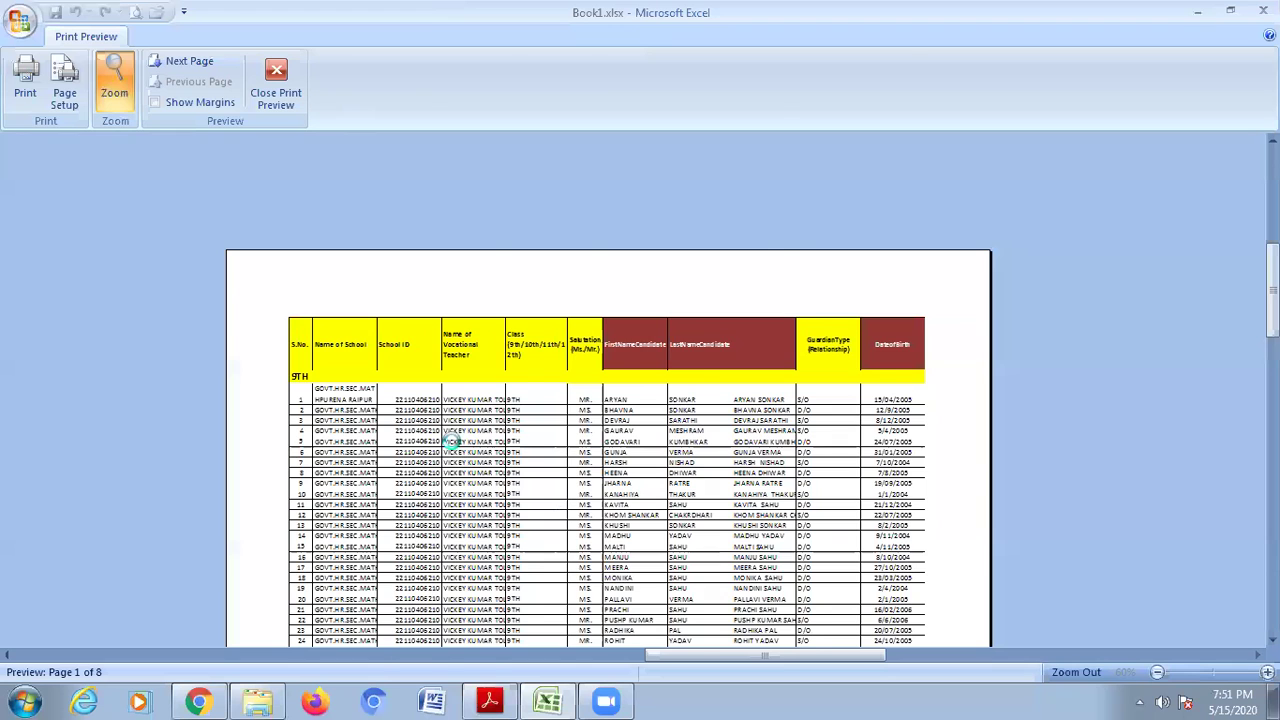
pyautogui.press('Escape')
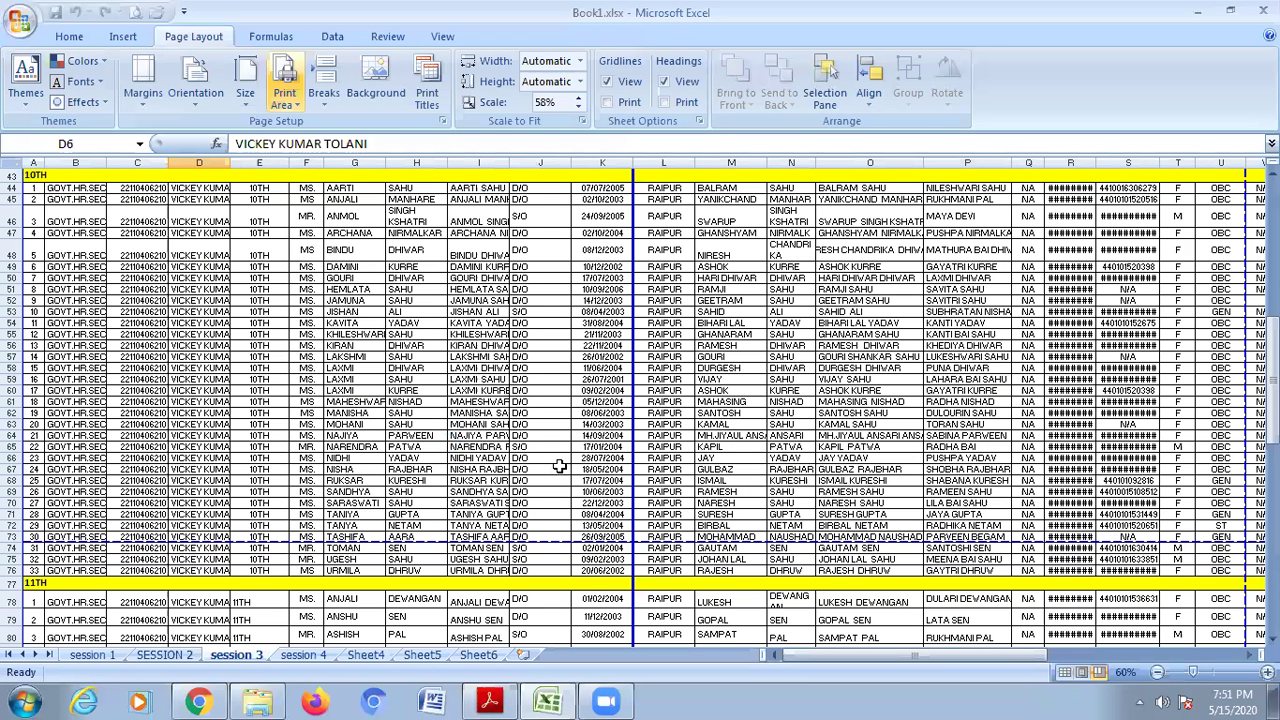
pyautogui.scroll(14, 448, 406)
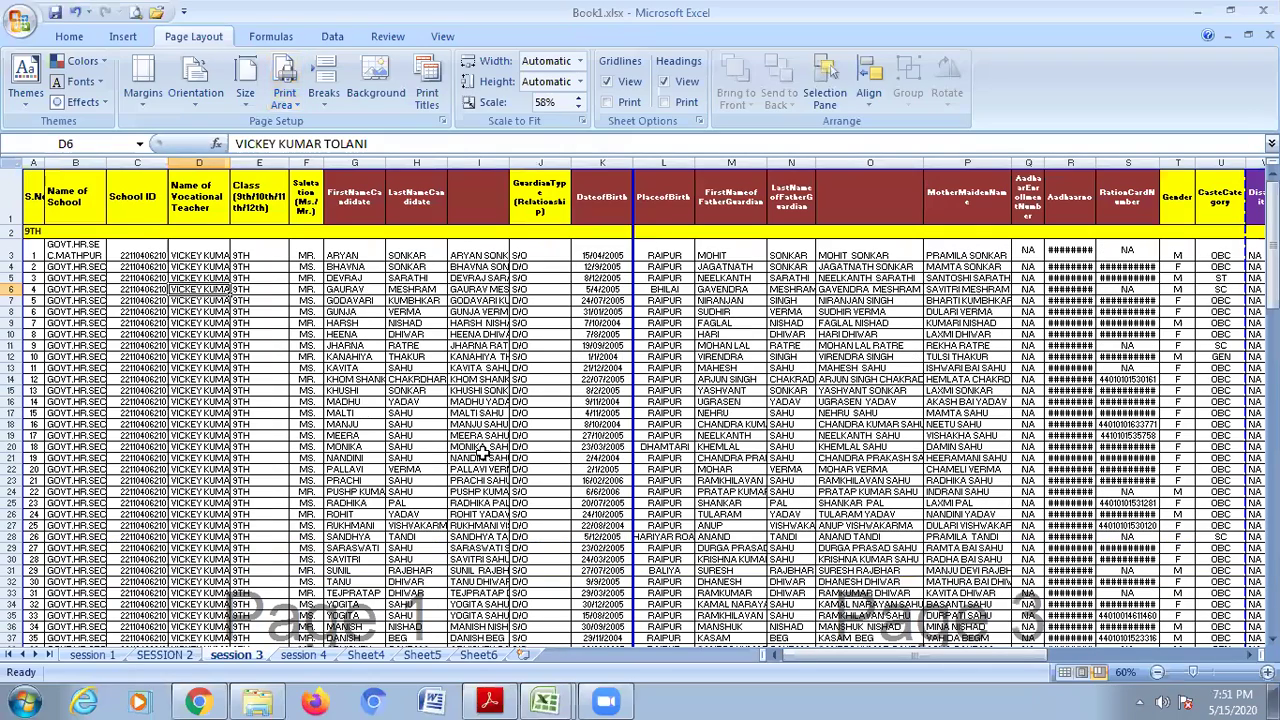
pyautogui.scroll(-7, 484, 453)
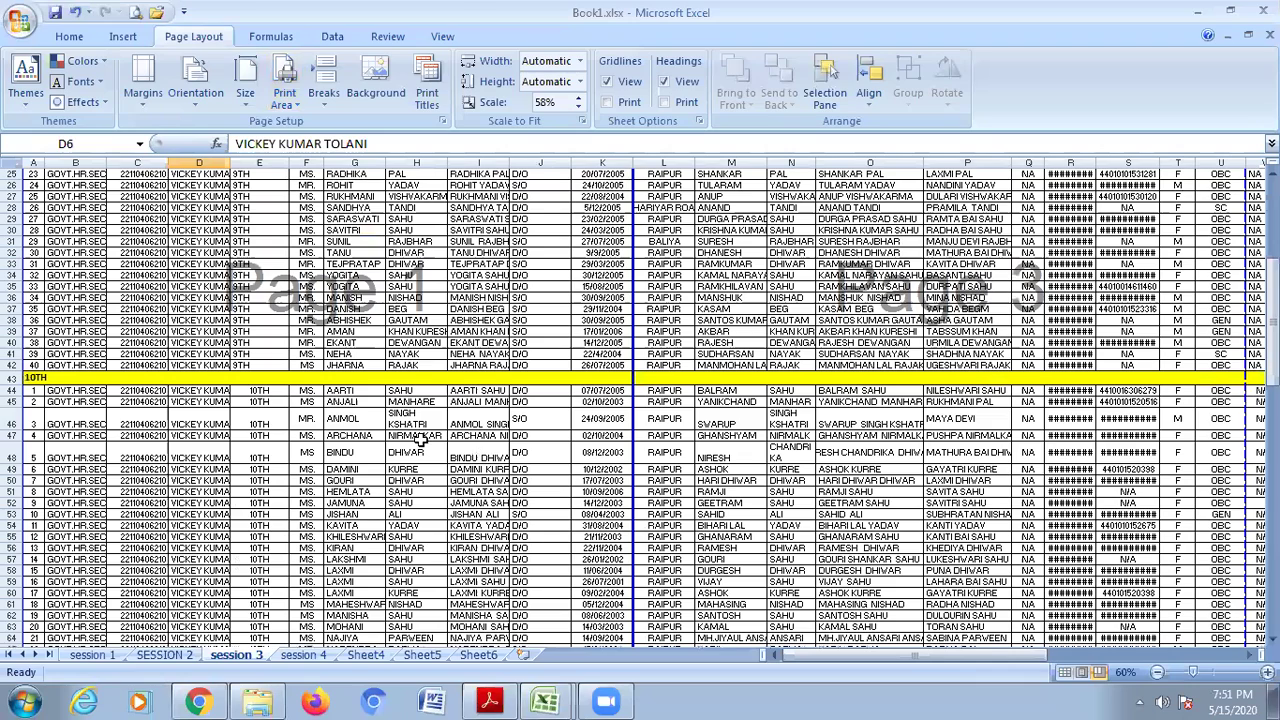
pyautogui.scroll(-9, 447, 496)
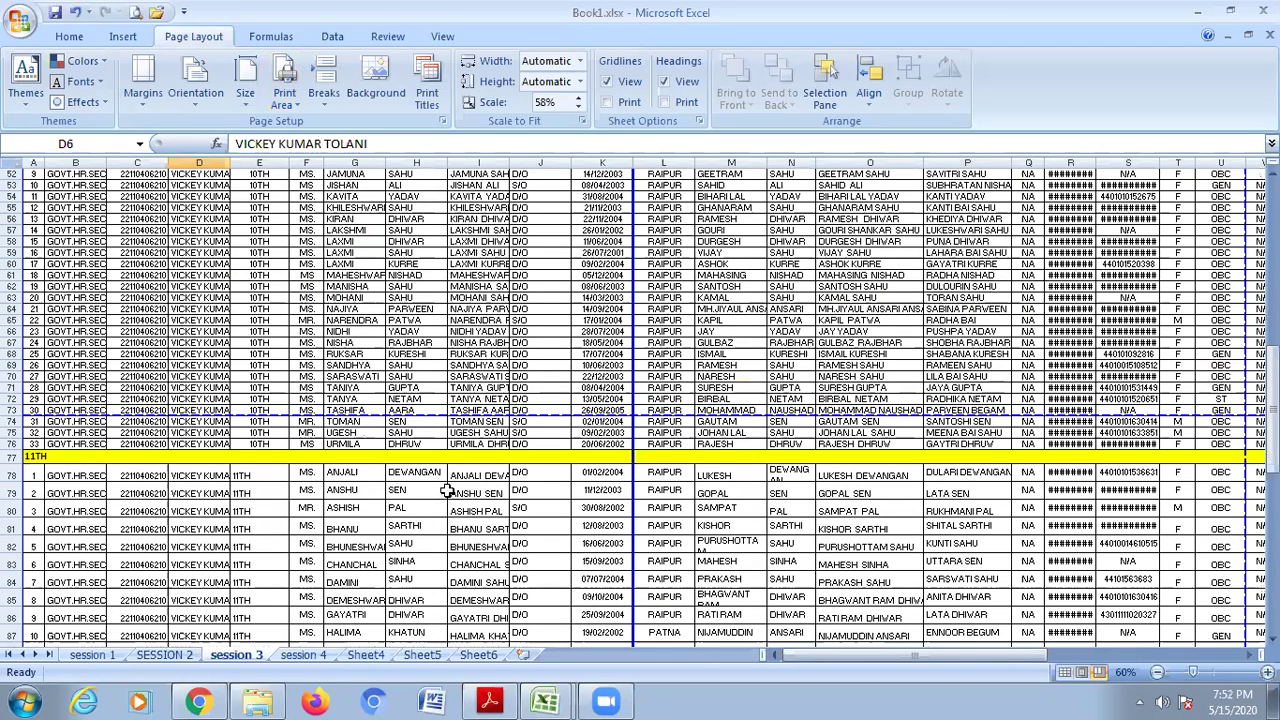
pyautogui.scroll(-8, 650, 252)
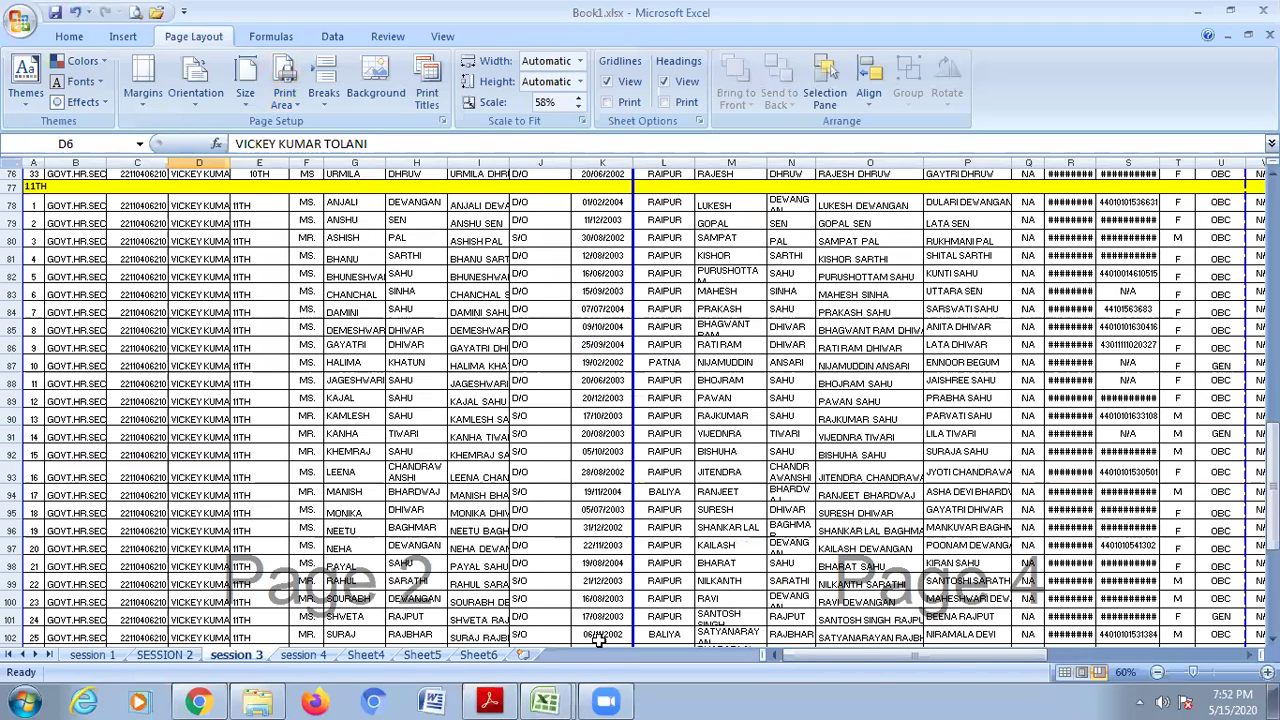
# Consult the page break instructions on page 205 of IT_Hindi_X.pdf, then return to Book1.xlsx and move the vertical page break right of column L.
pyautogui.hotkey('alt', 'Tab')
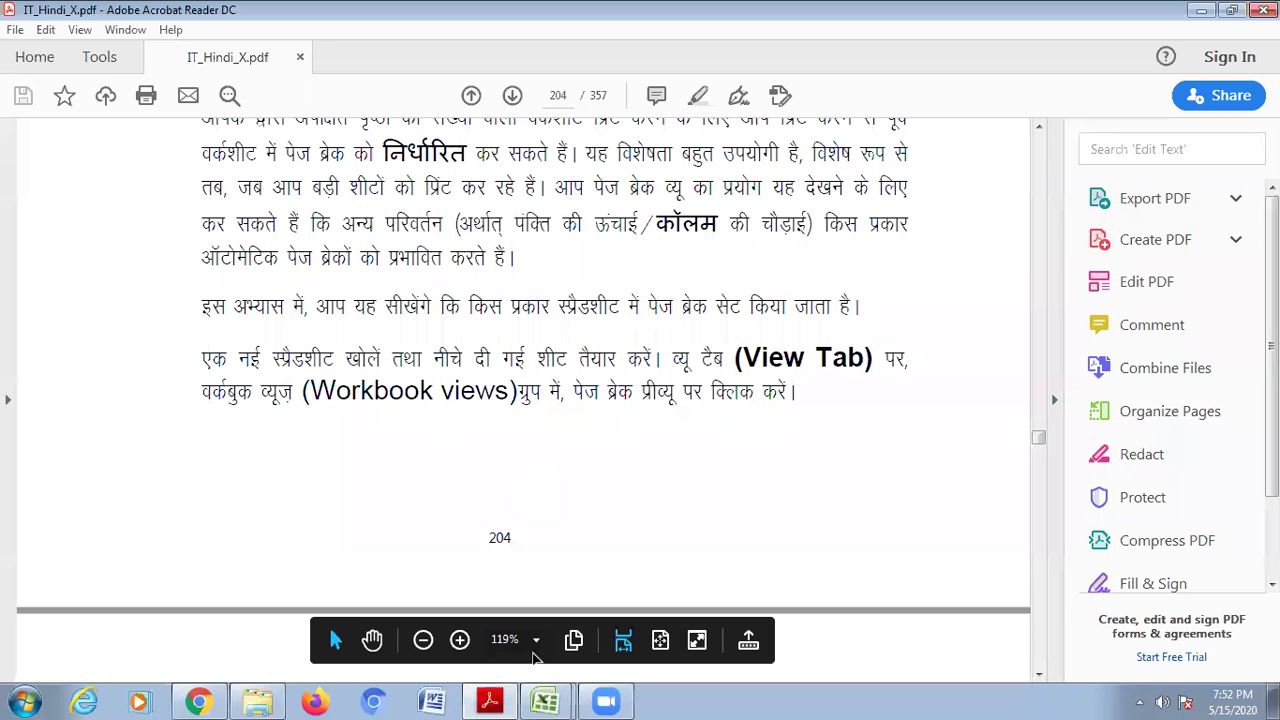
pyautogui.scroll(-8, 566, 646)
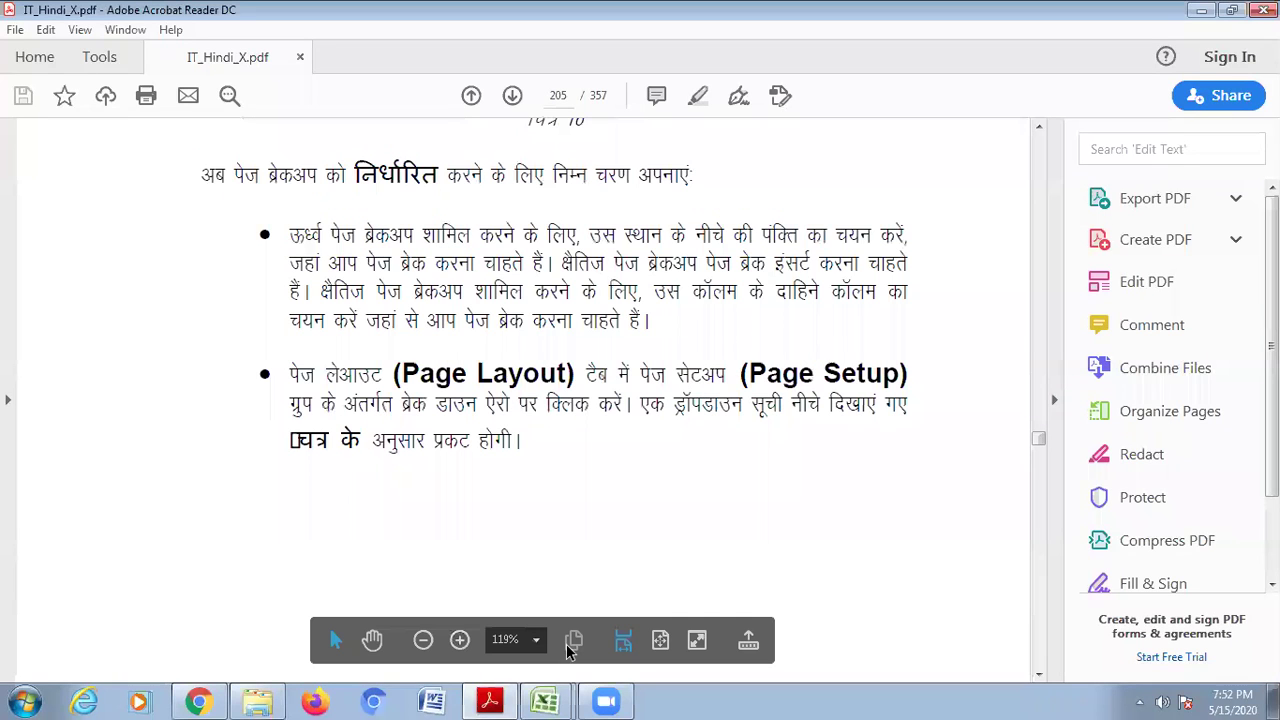
pyautogui.click(546, 701)
pyautogui.click(543, 659)
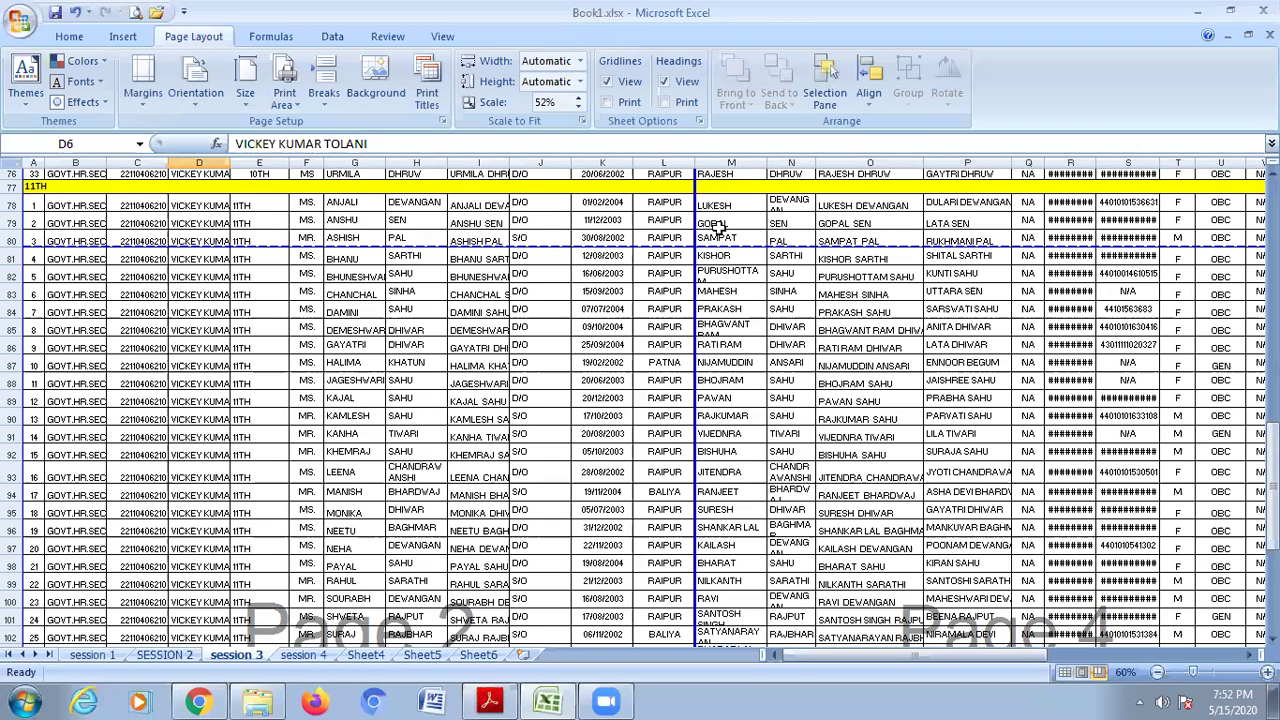
# Set the print scale of the session 3 sheet to 95%.
pyautogui.hotkey('alt', 'w')
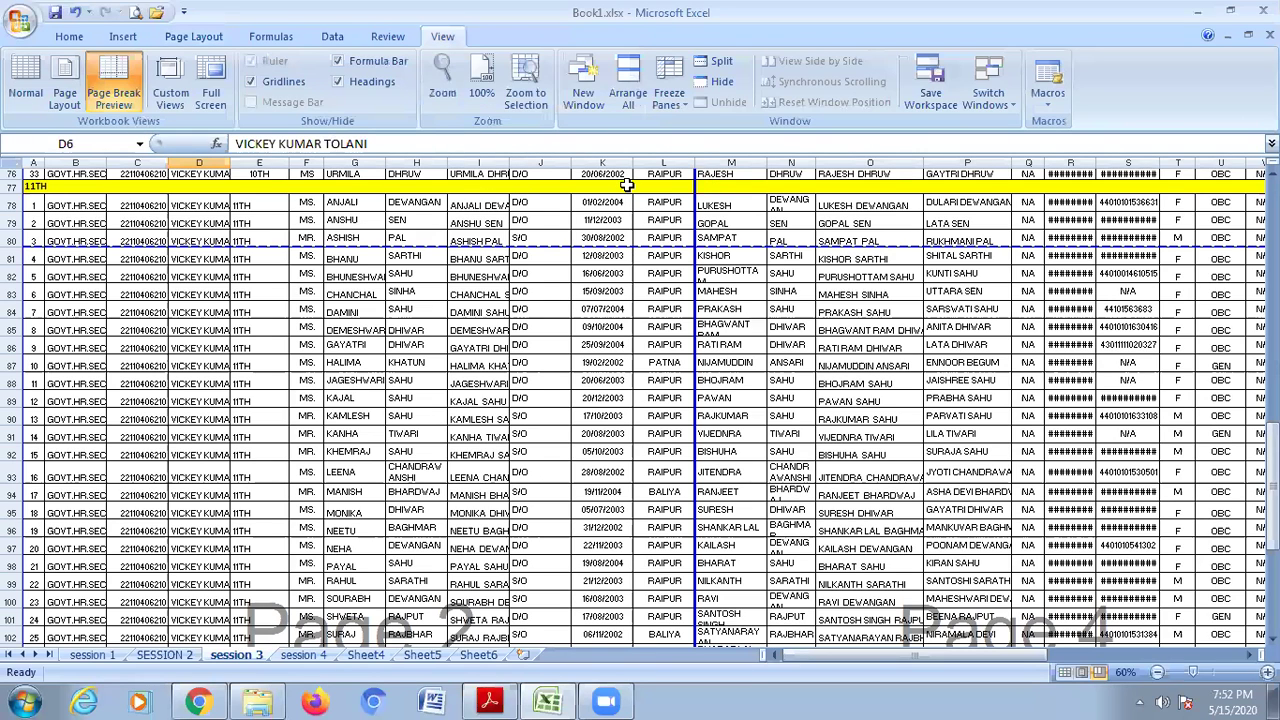
pyautogui.click(220, 38)
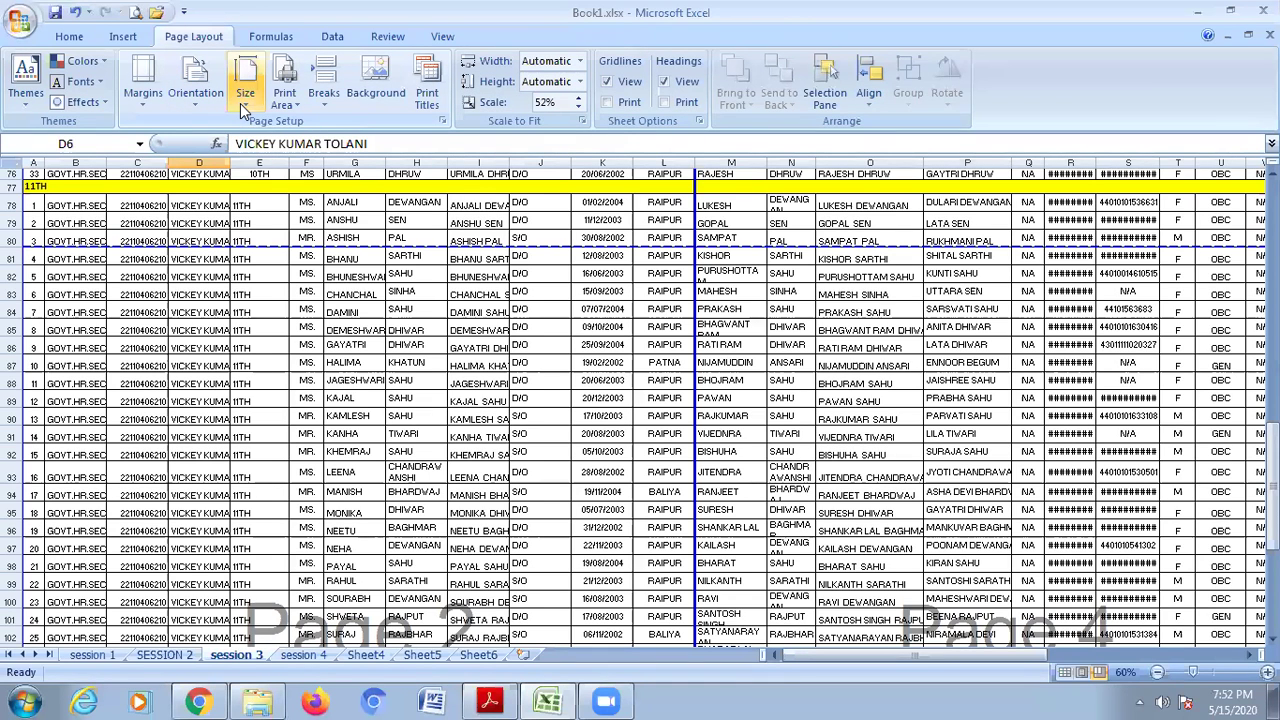
pyautogui.click(579, 99)
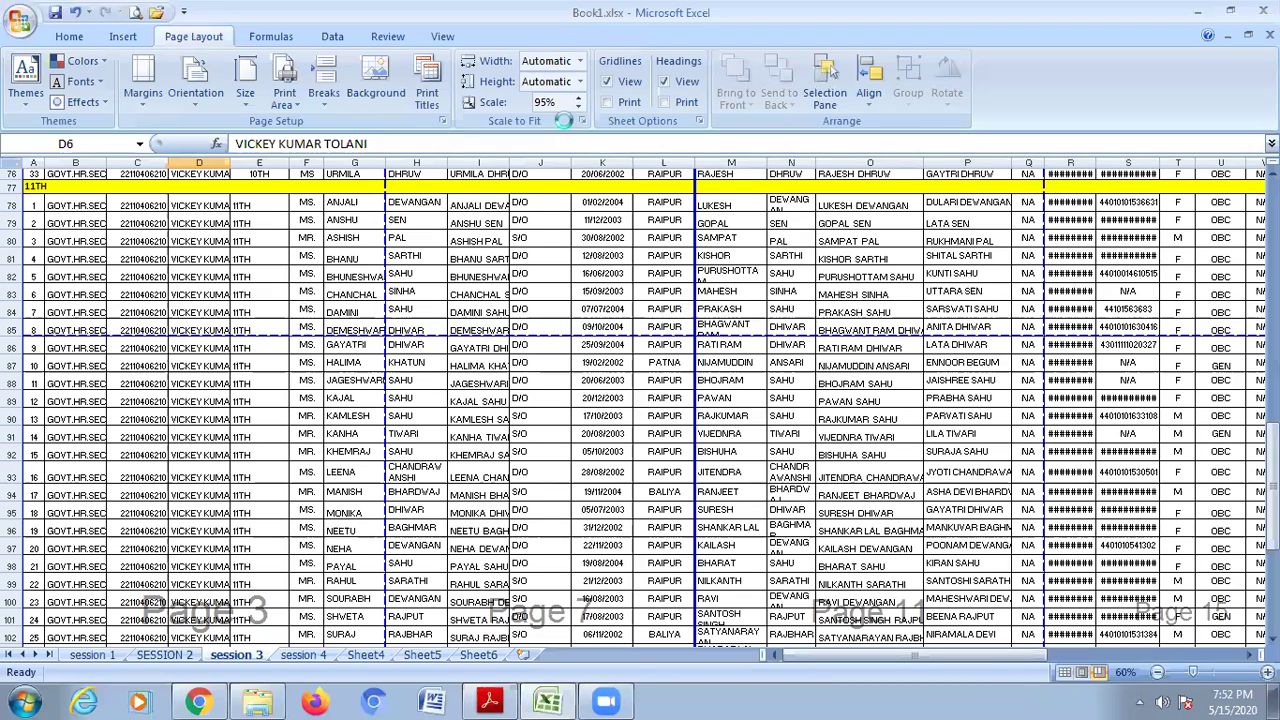
# Set the print scale of the session 3 sheet to 25% and move the vertical page break to the right edge of column M.
pyautogui.click(577, 97)
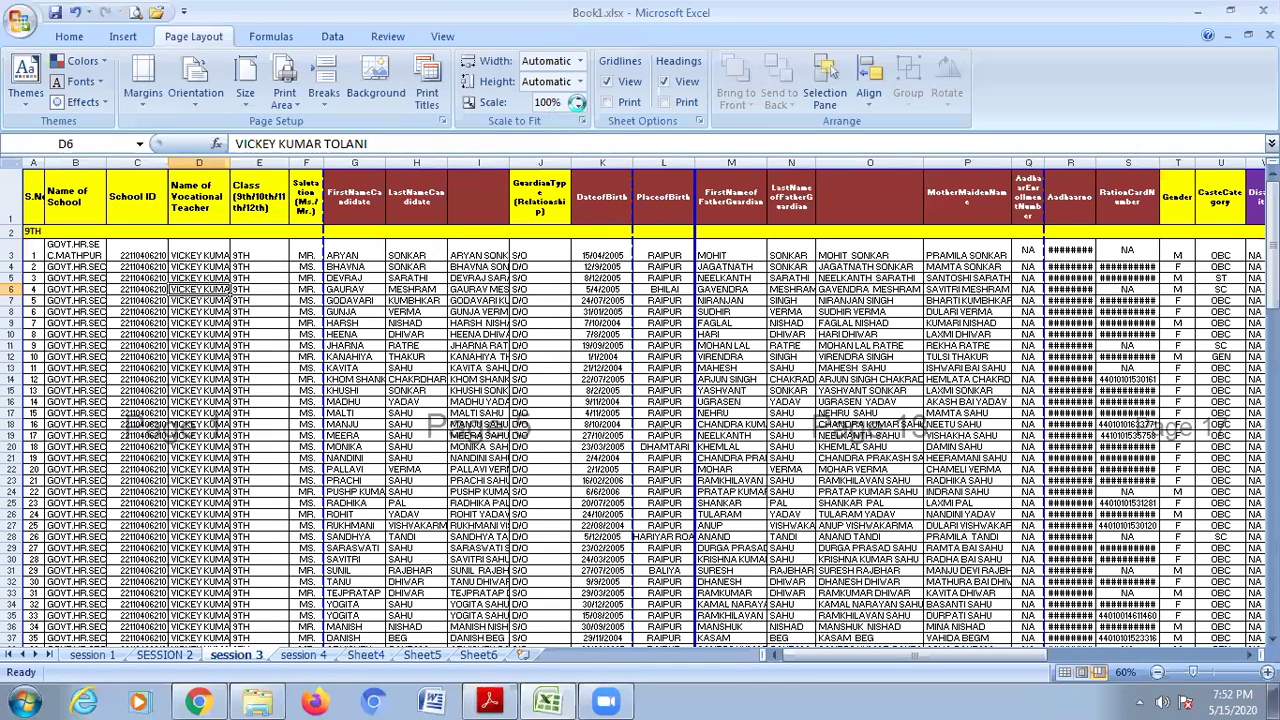
pyautogui.click(578, 108)
pyautogui.click(578, 108)
pyautogui.moveTo(693, 197); pyautogui.dragTo(745, 200)
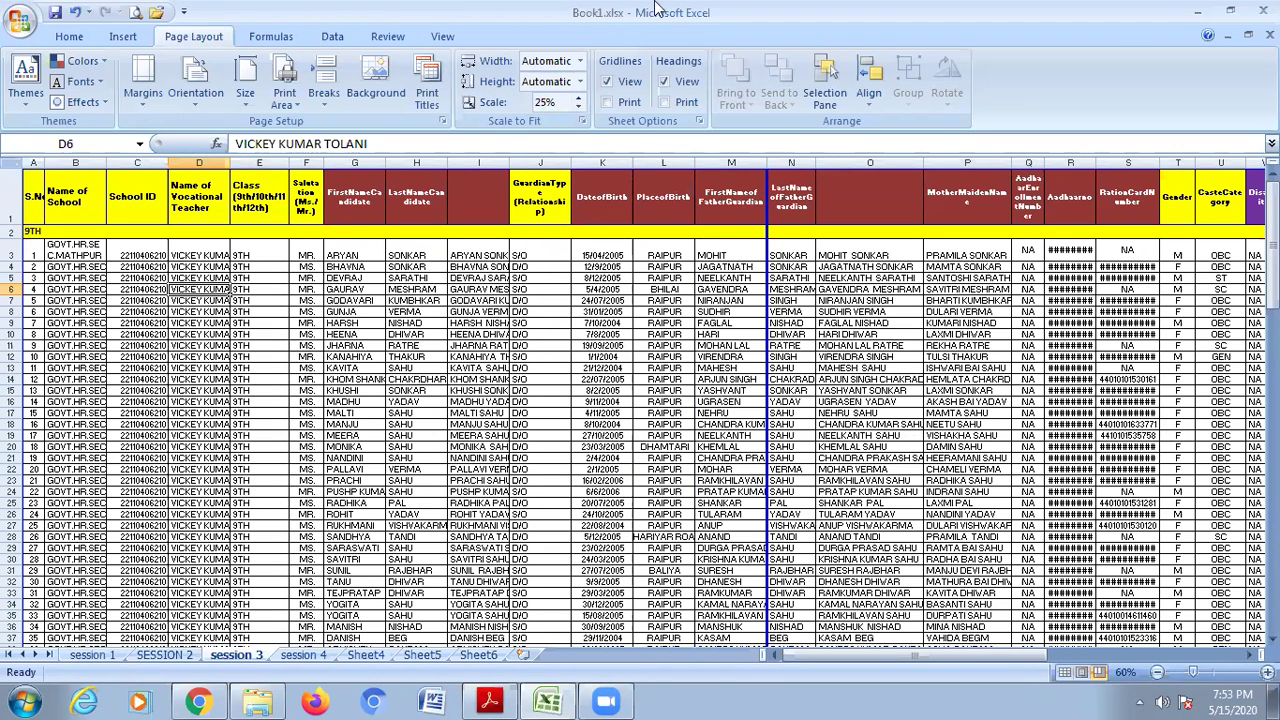
# Check the page division down to the 11TH section and examine page 1 in print preview, closing the preview when finished.
pyautogui.scroll(-5, 730, 328)
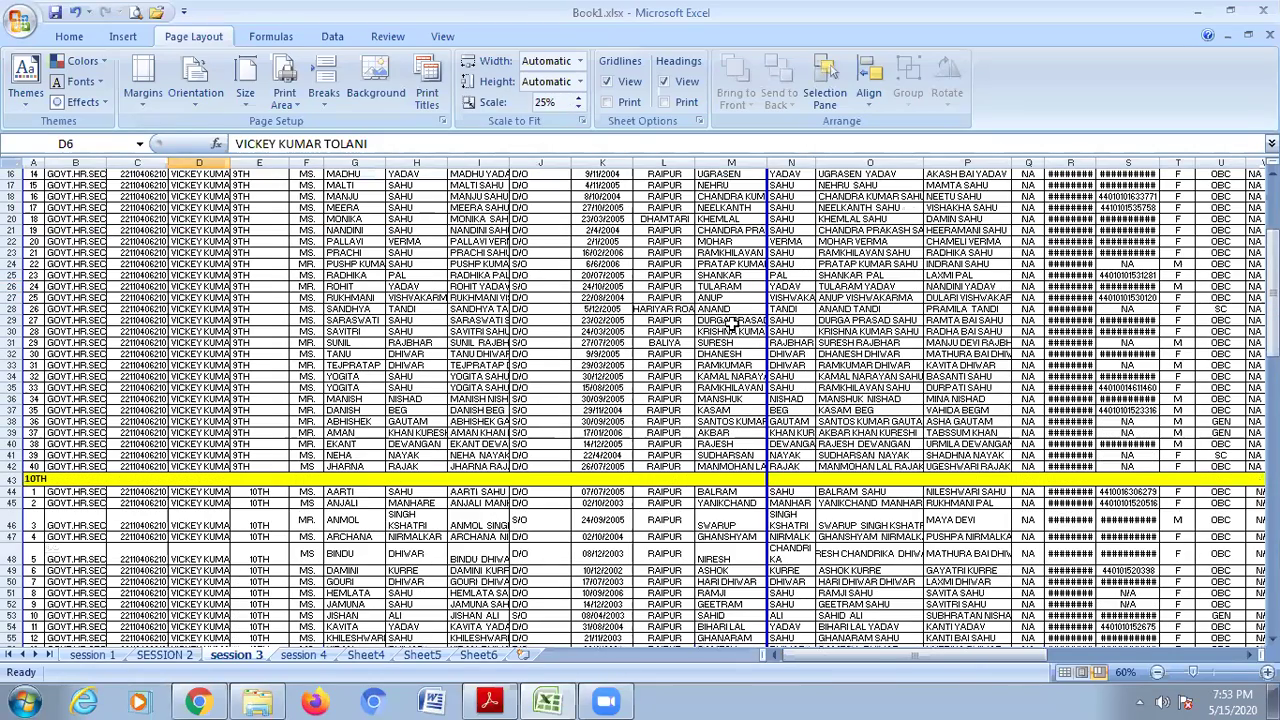
pyautogui.scroll(-9, 551, 371)
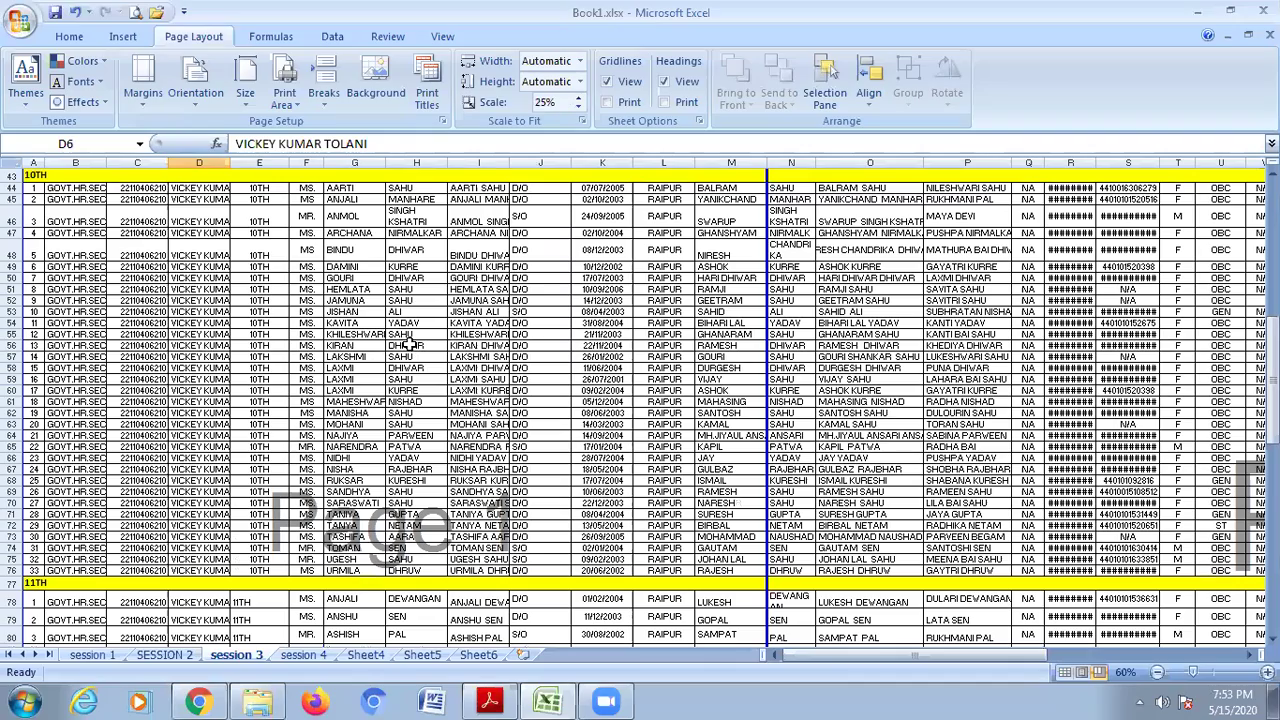
pyautogui.scroll(-10, 408, 342)
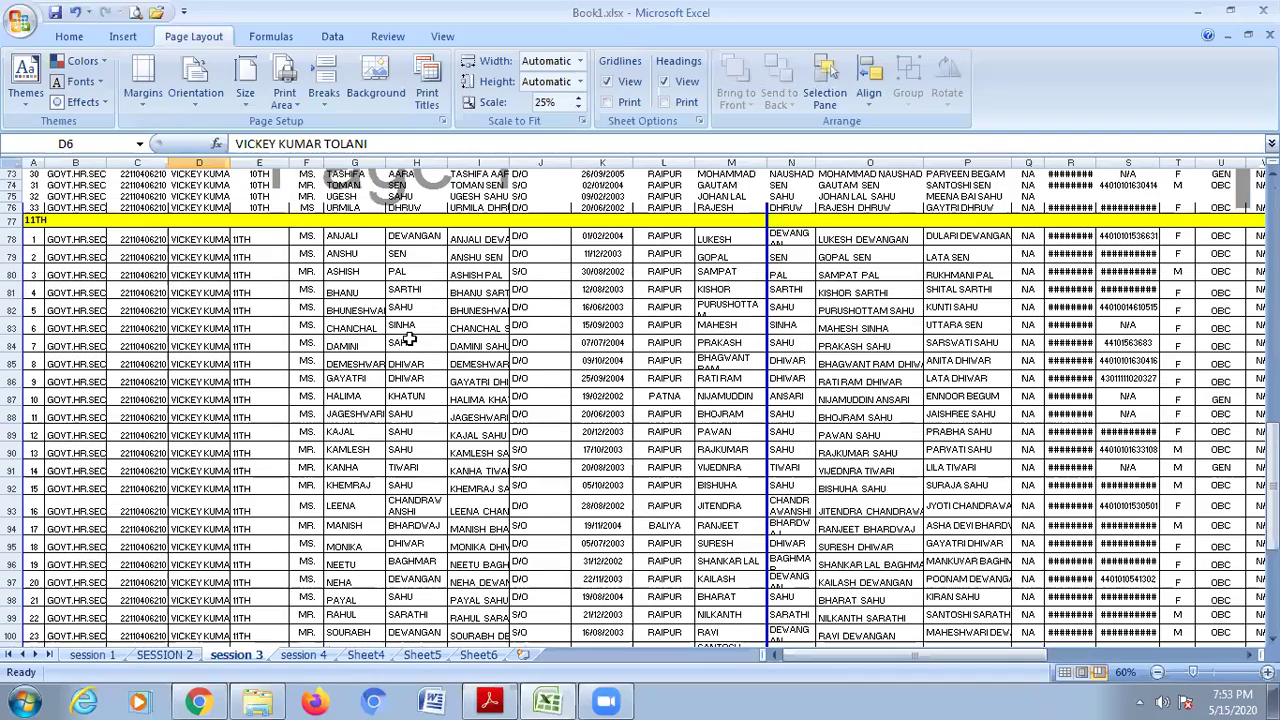
pyautogui.click(135, 14)
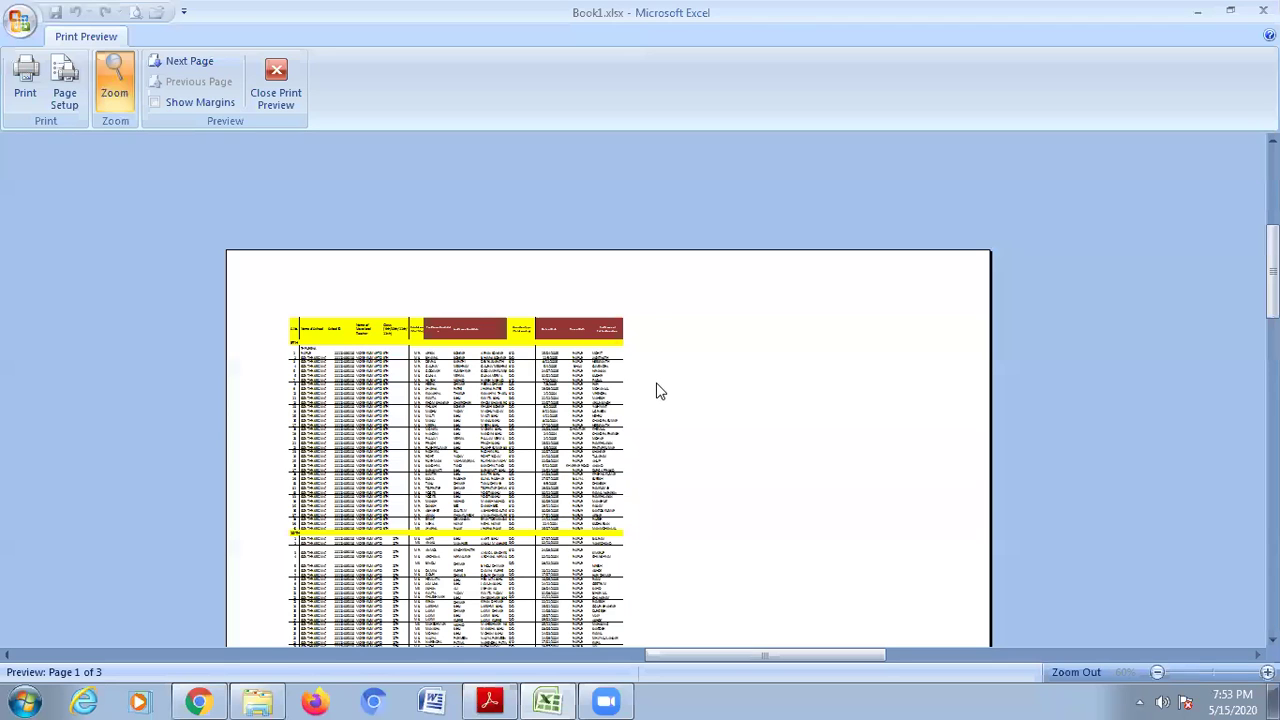
pyautogui.scroll(2, 279, 302)
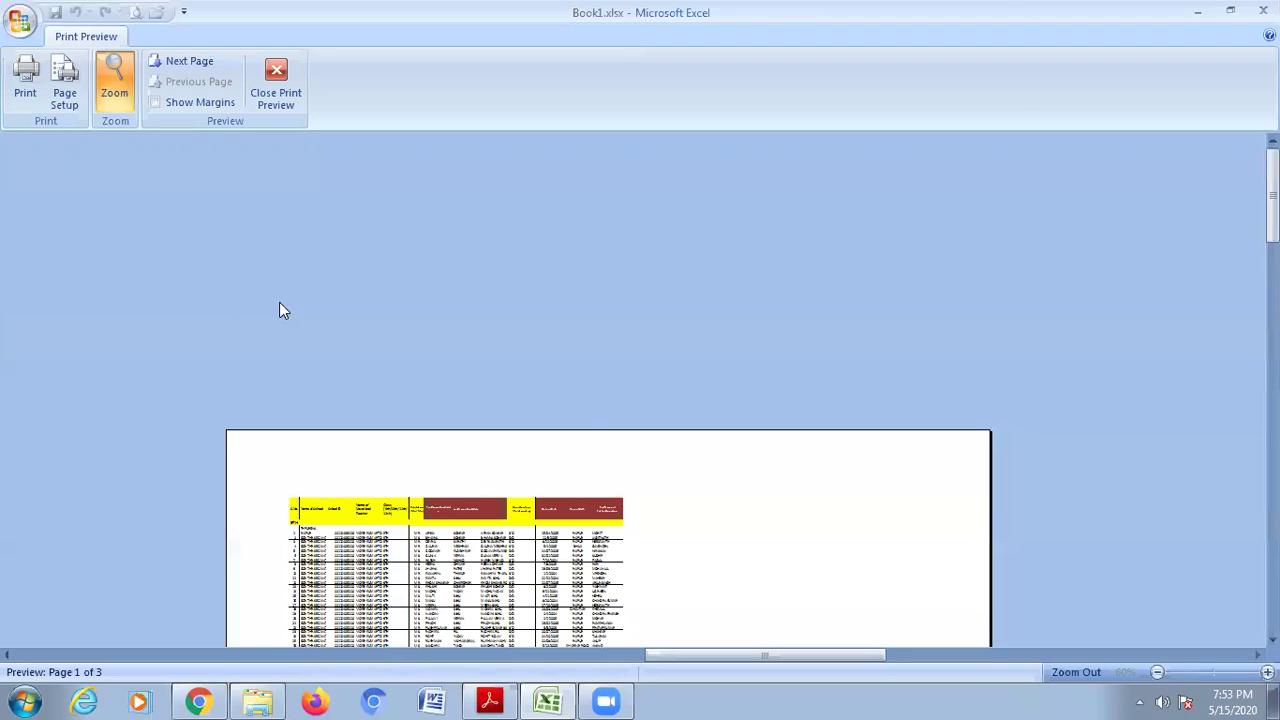
pyautogui.scroll(-5, 279, 302)
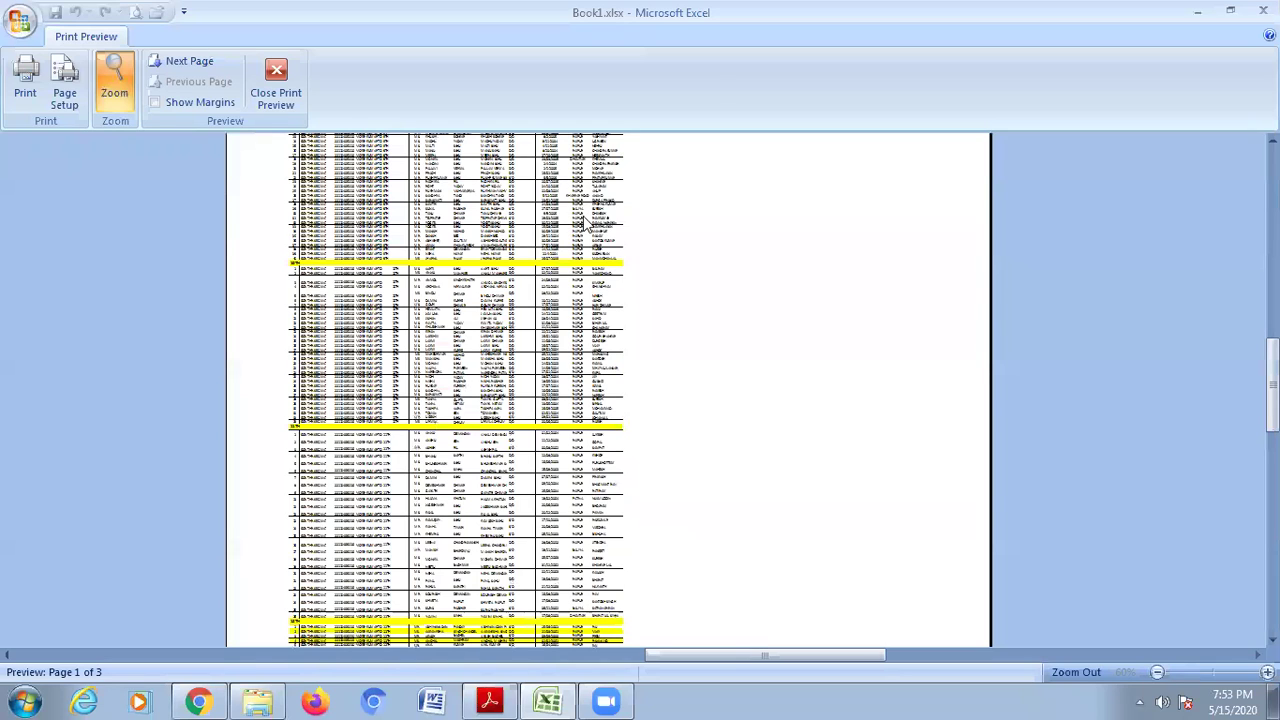
pyautogui.scroll(10, 311, 180)
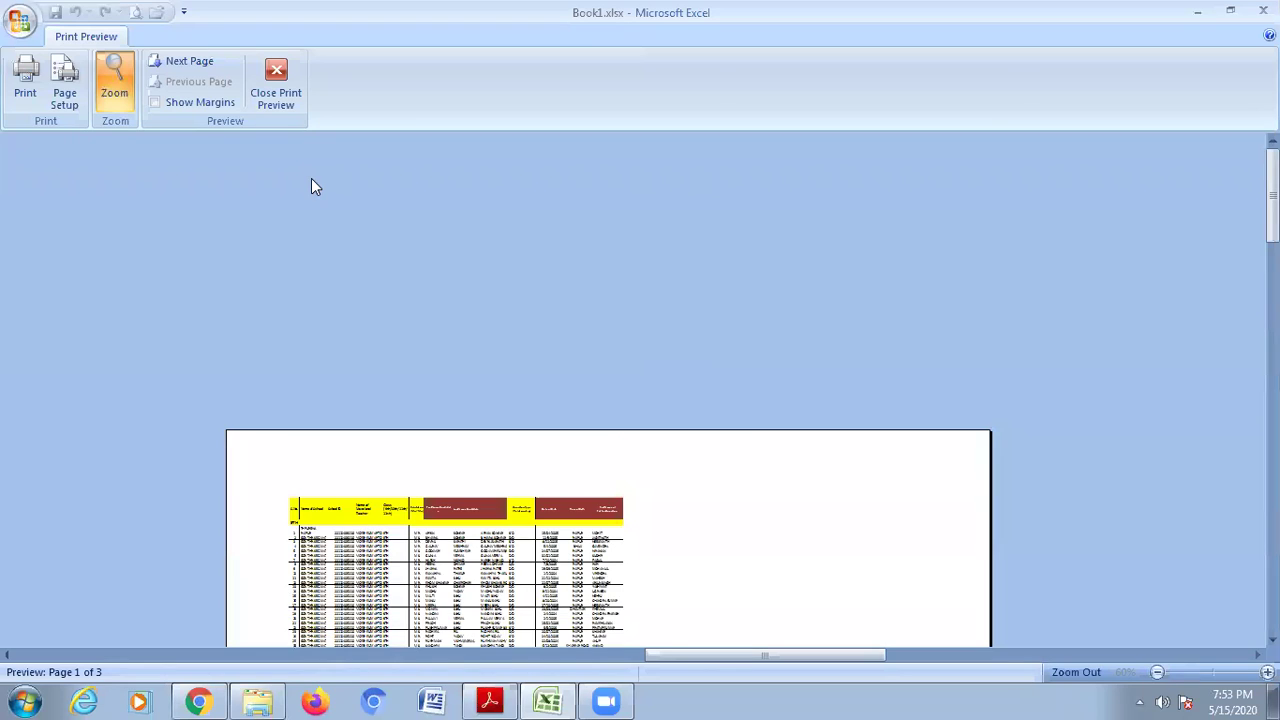
pyautogui.click(276, 90)
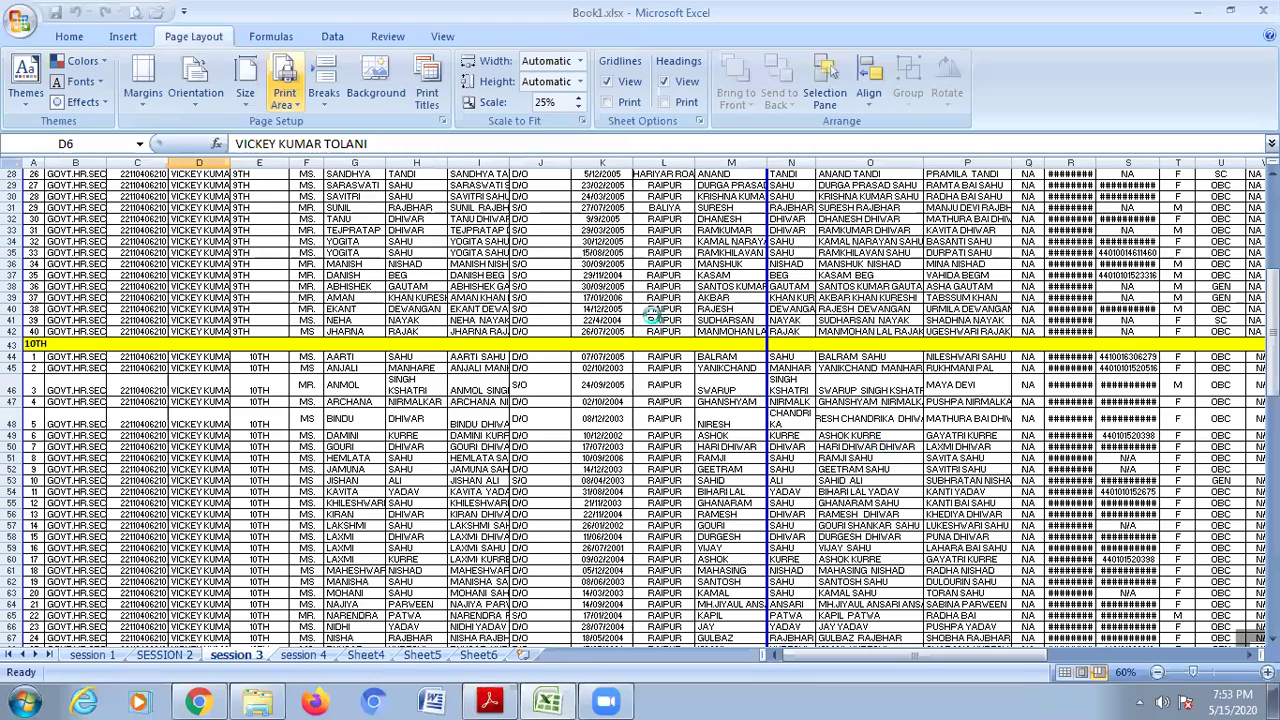
# Set the print scale to 47%, read the page break instructions on page 206 of IT_Hindi_X.pdf and return to Book1.xlsx.
pyautogui.click(580, 99)
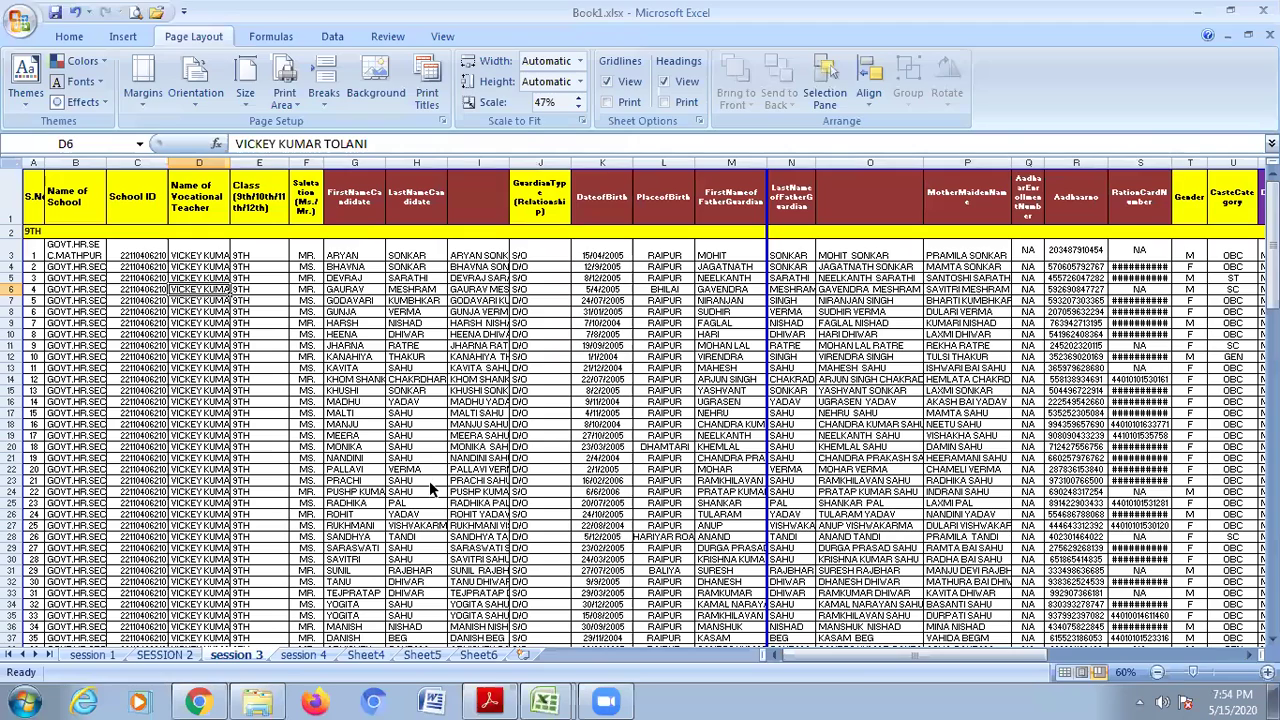
pyautogui.hotkey('alt', 'Tab')
pyautogui.scroll(-3, 594, 355)
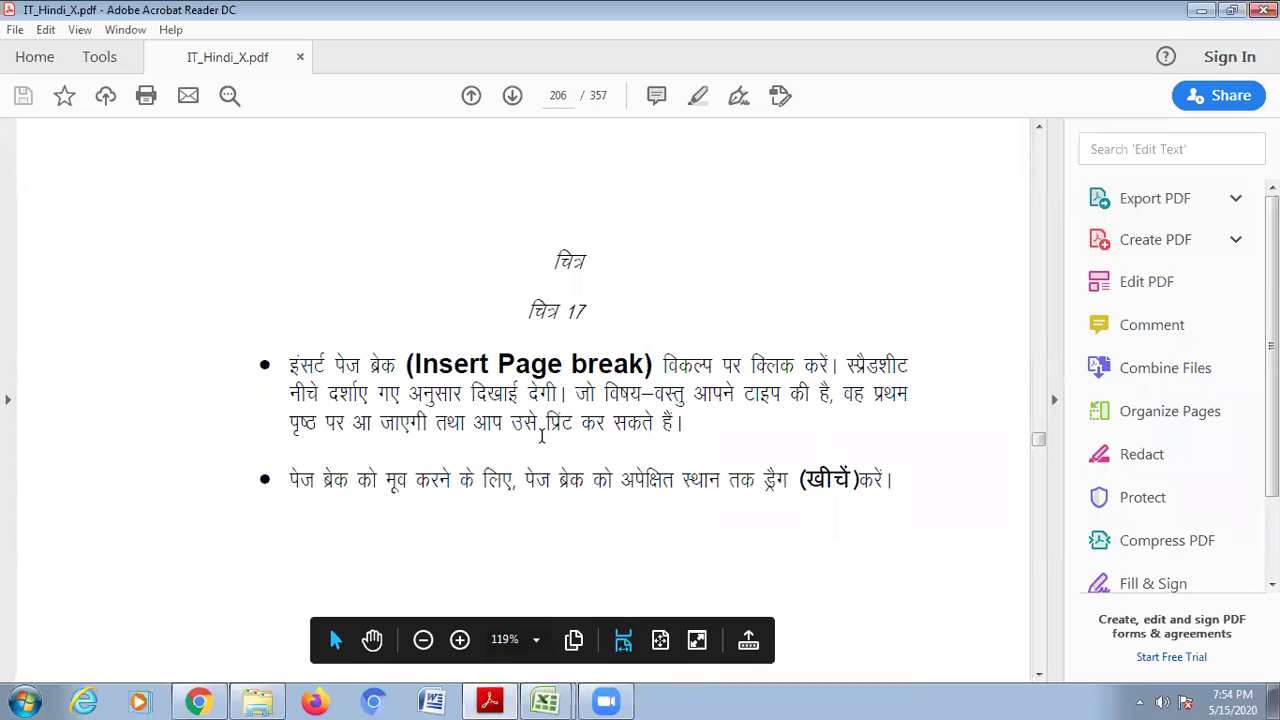
pyautogui.scroll(-1, 545, 520)
pyautogui.moveTo(546, 700)
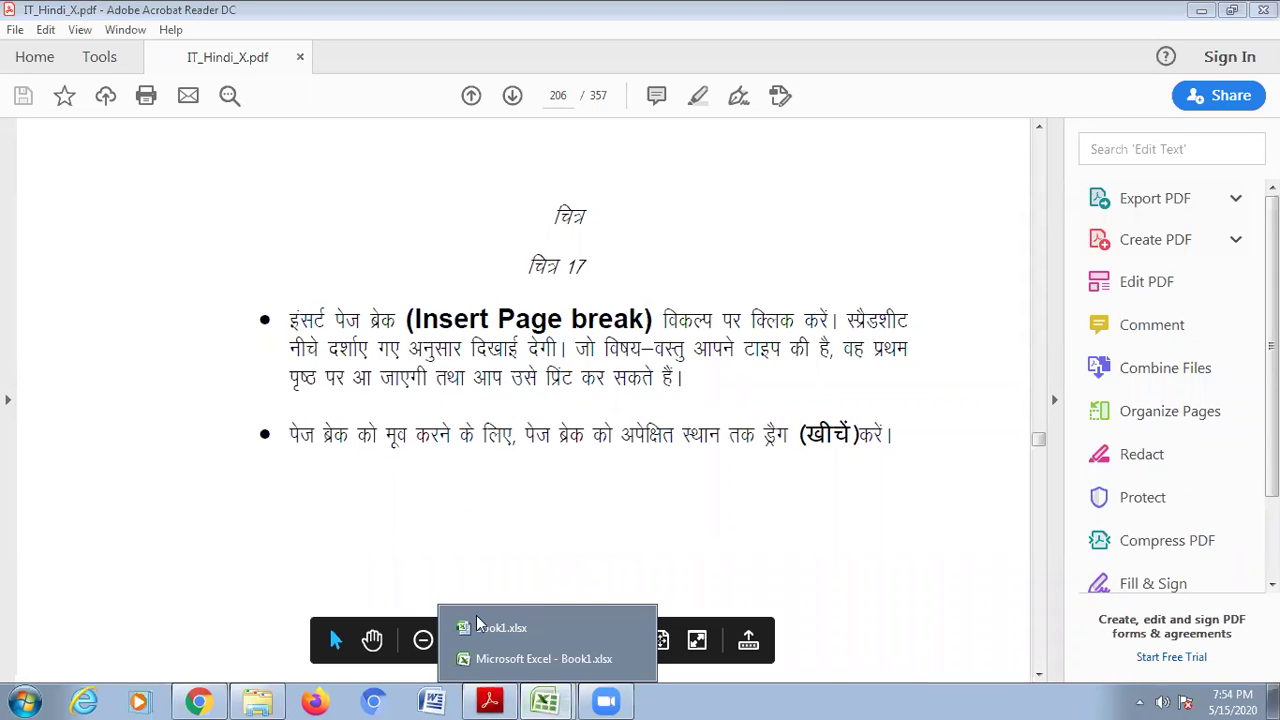
pyautogui.click(510, 622)
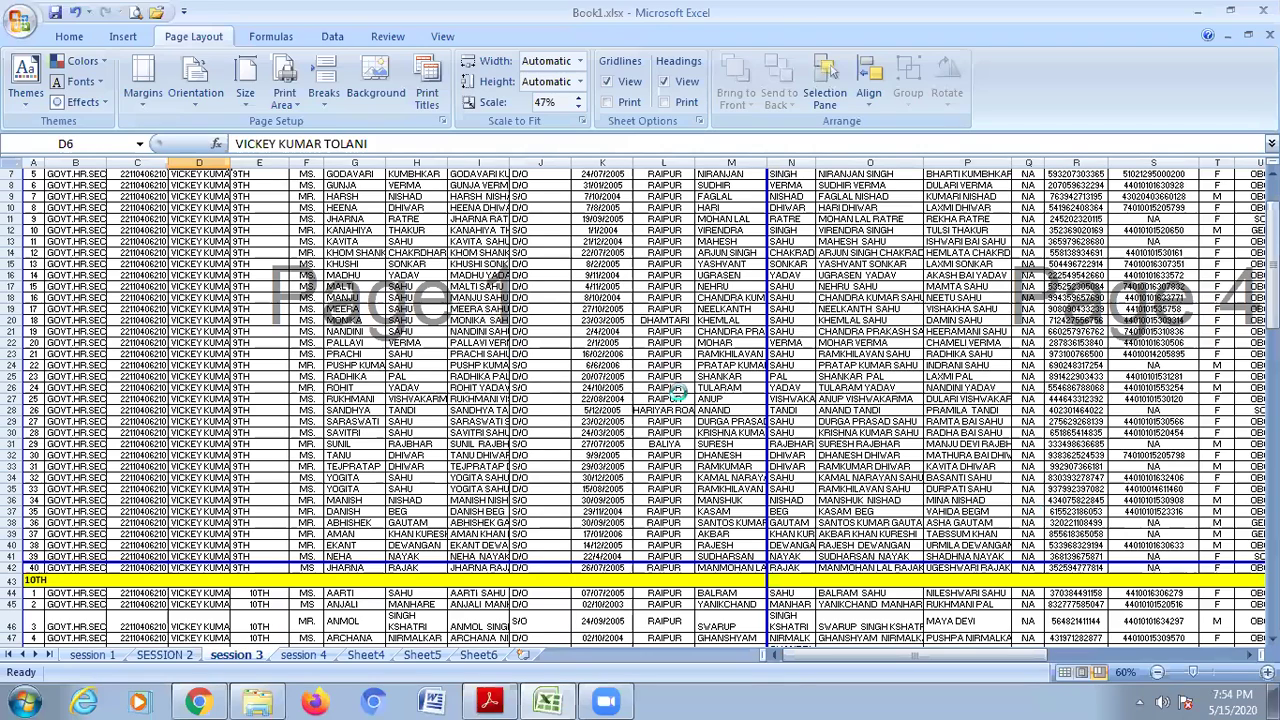
# Insert a page break at cell B76 and place the horizontal page breaks below rows 43 and 77, with a 20% print scale.
pyautogui.scroll(-8, 736, 218)
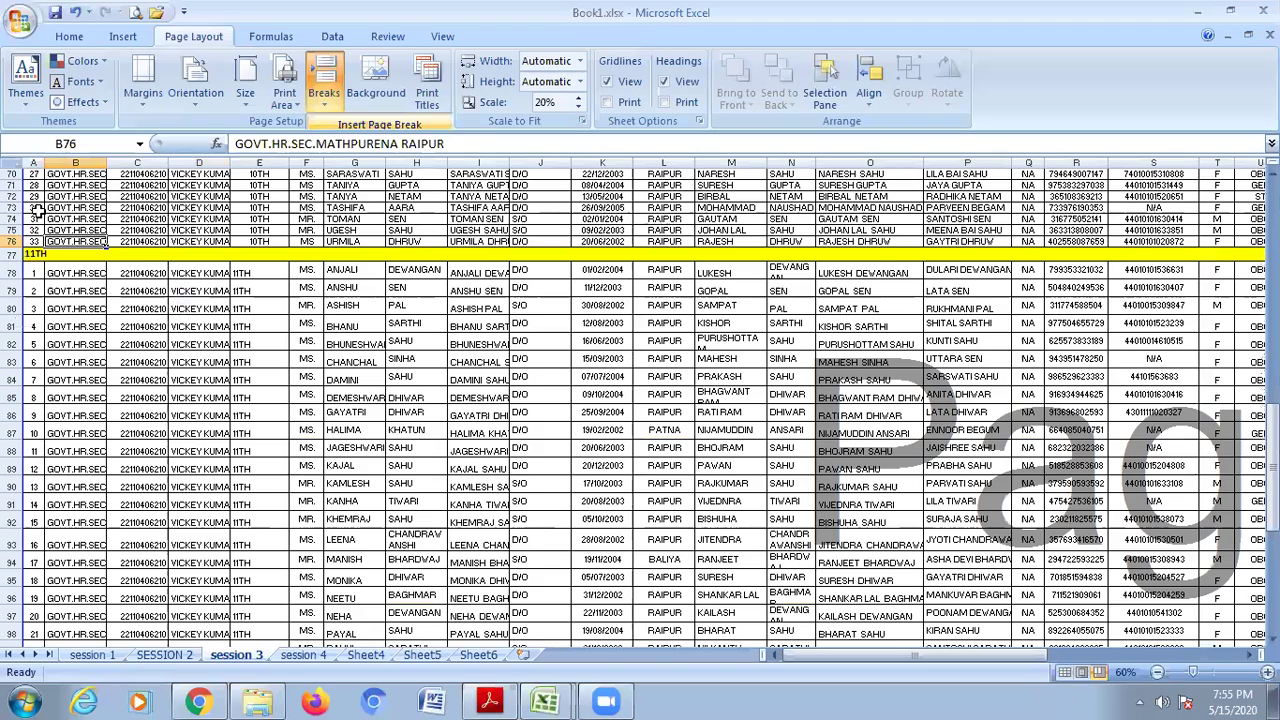
pyautogui.scroll(1, 98, 354)
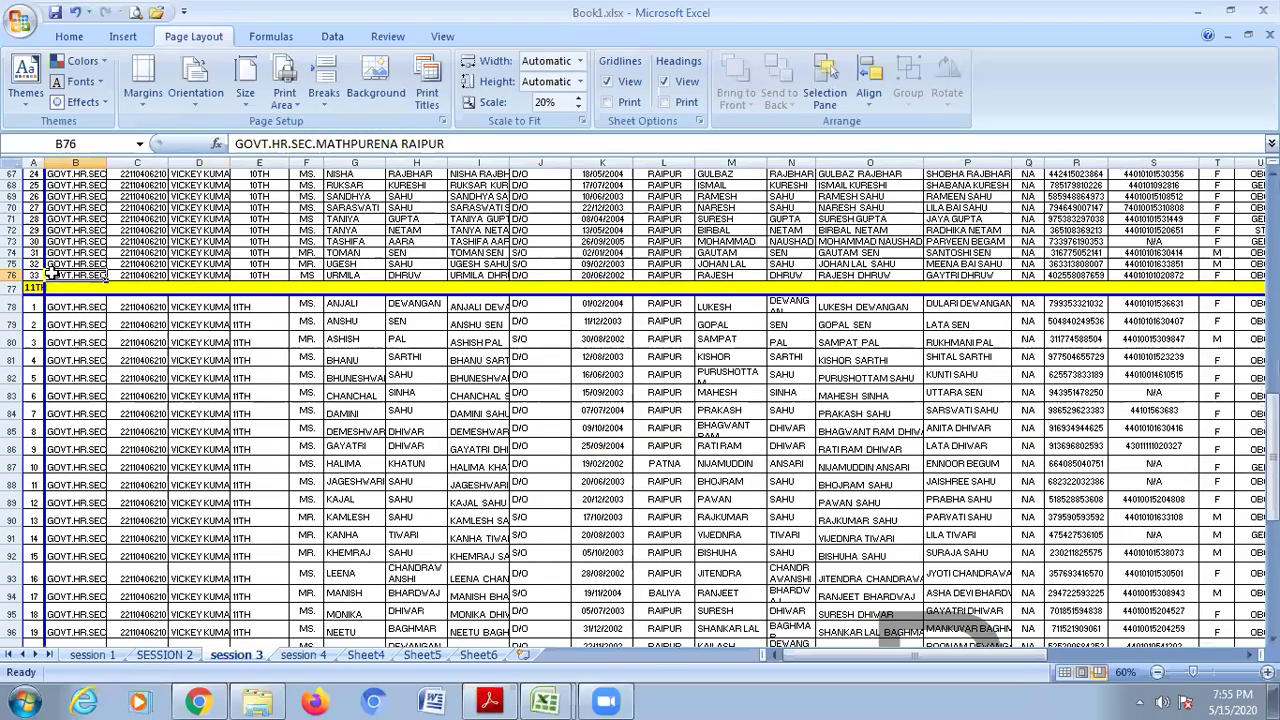
pyautogui.scroll(20, 112, 388)
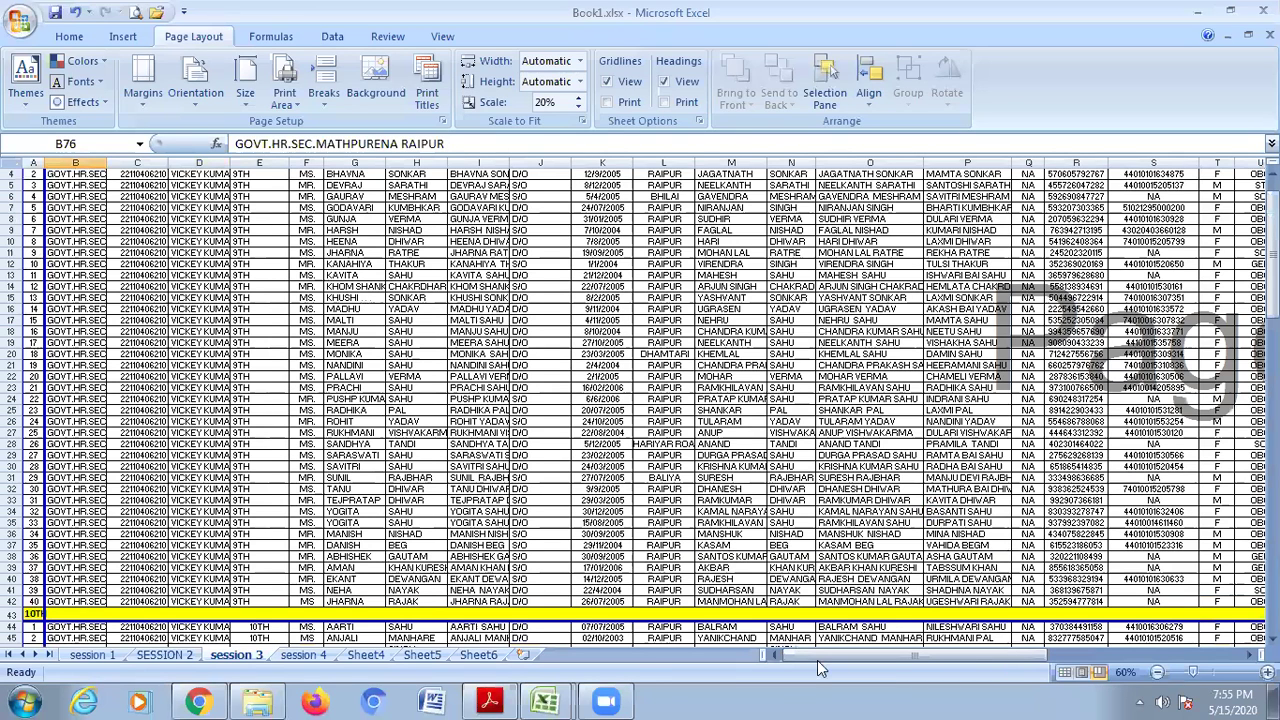
# Examine page 1 of the rearranged session 3 sheet in print preview, enlarged around its data table, and close the preview.
pyautogui.click(136, 12)
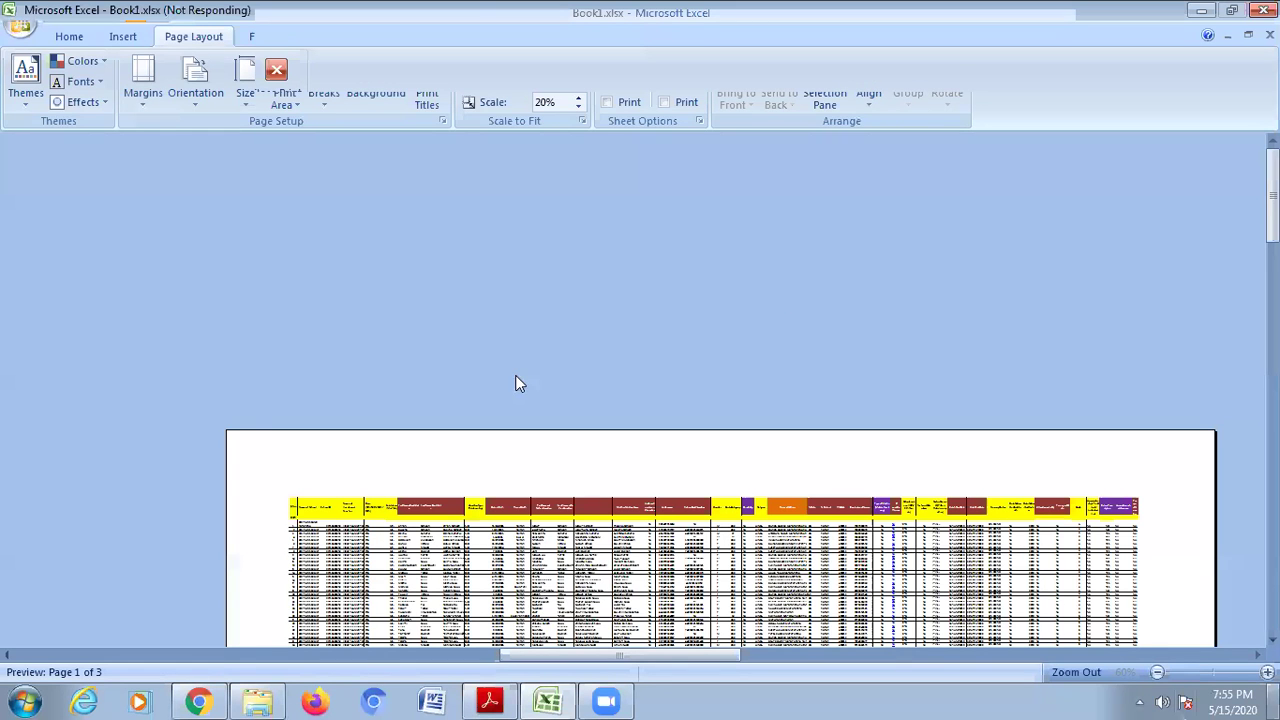
pyautogui.scroll(-1, 519, 384)
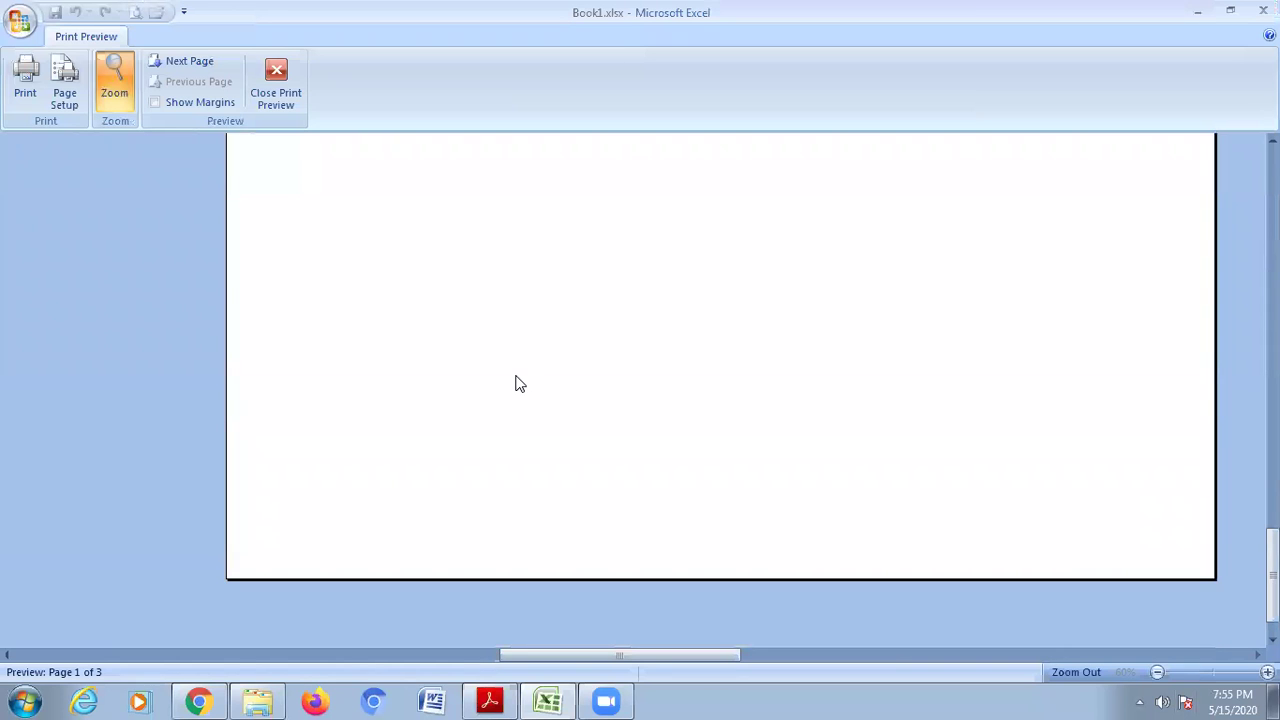
pyautogui.scroll(2, 519, 384)
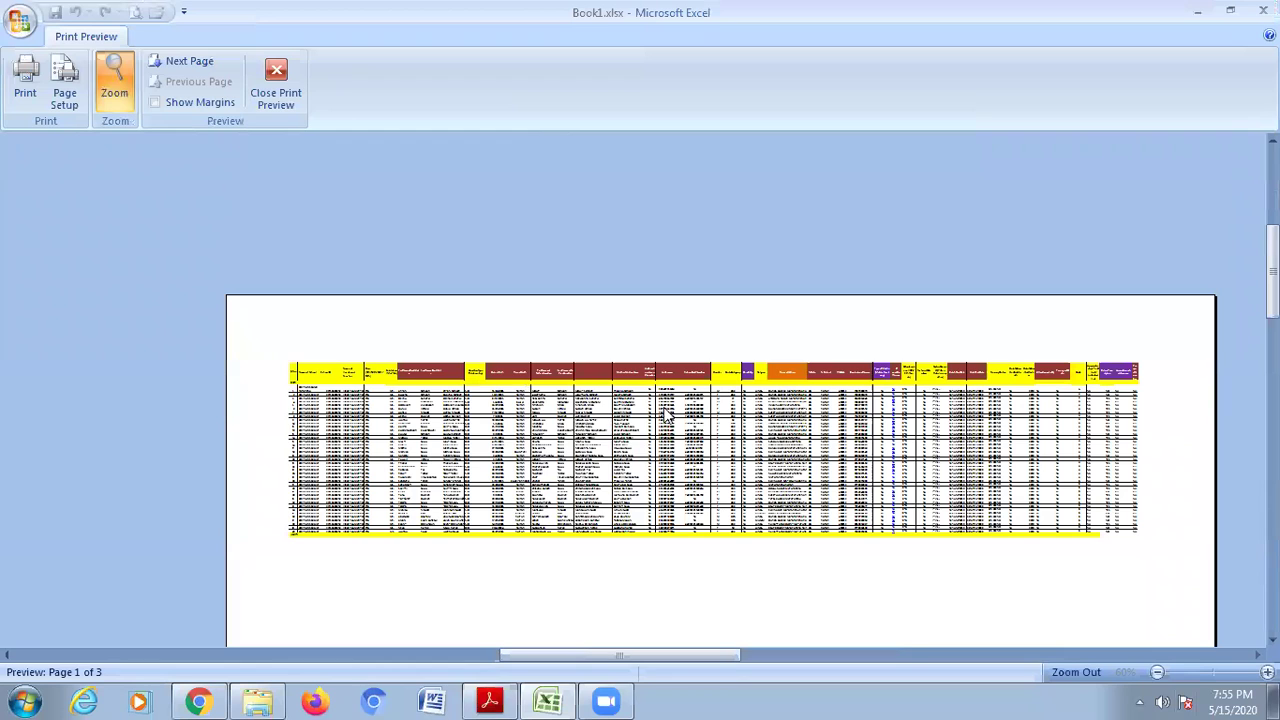
pyautogui.doubleClick(486, 278)
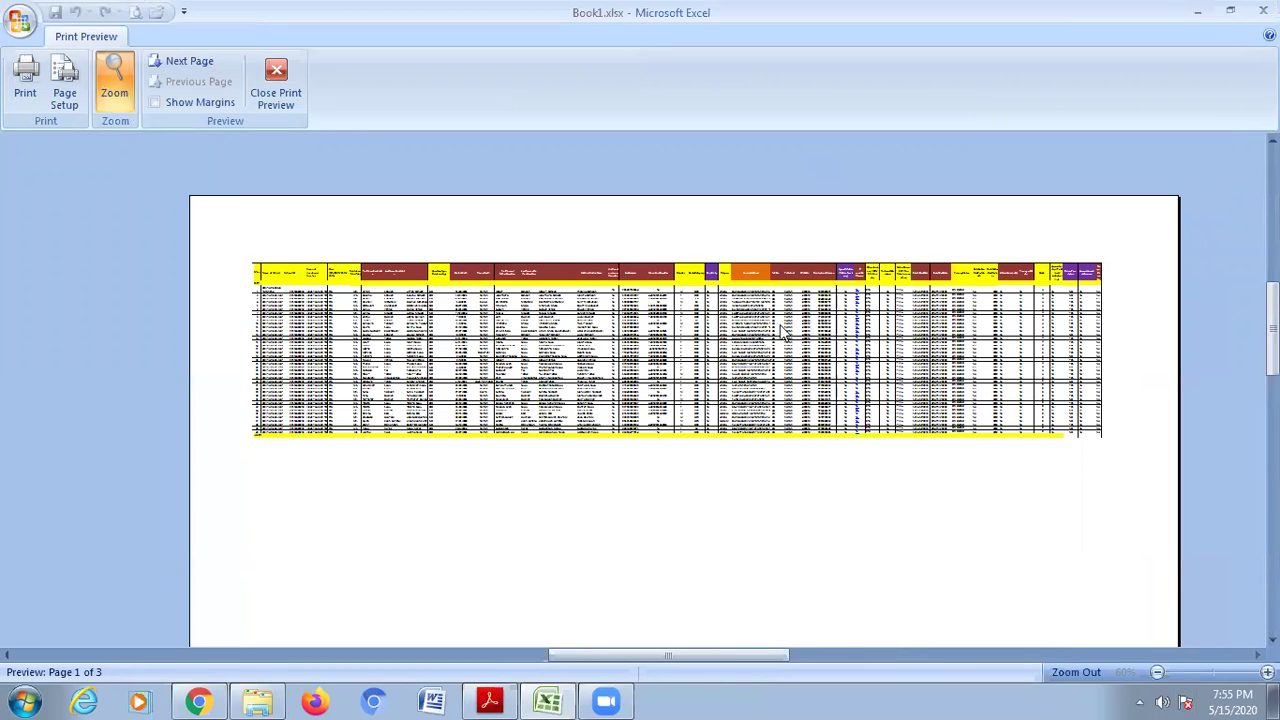
pyautogui.click(300, 104)
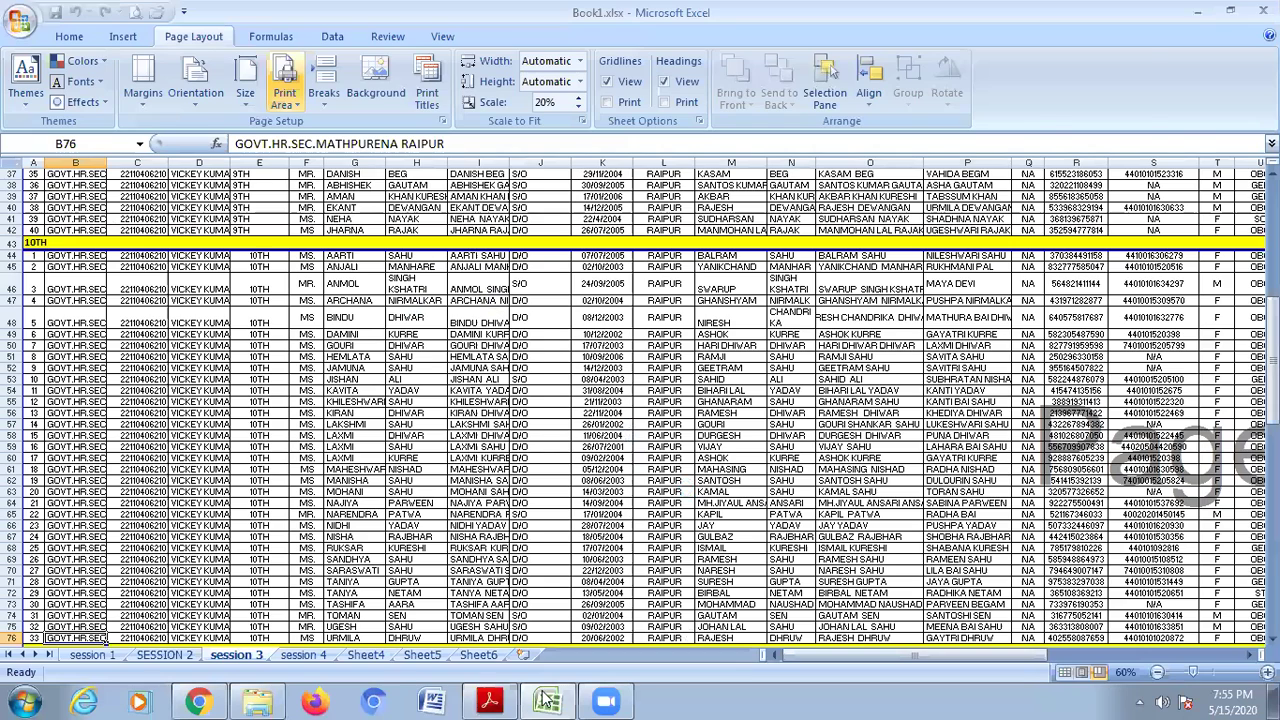
# Read the notes on page 207 of IT_Hindi_X.pdf, then return to Book1.xlsx and switch the session 3 sheet to Normal view.
pyautogui.hotkey('alt', 'Tab')
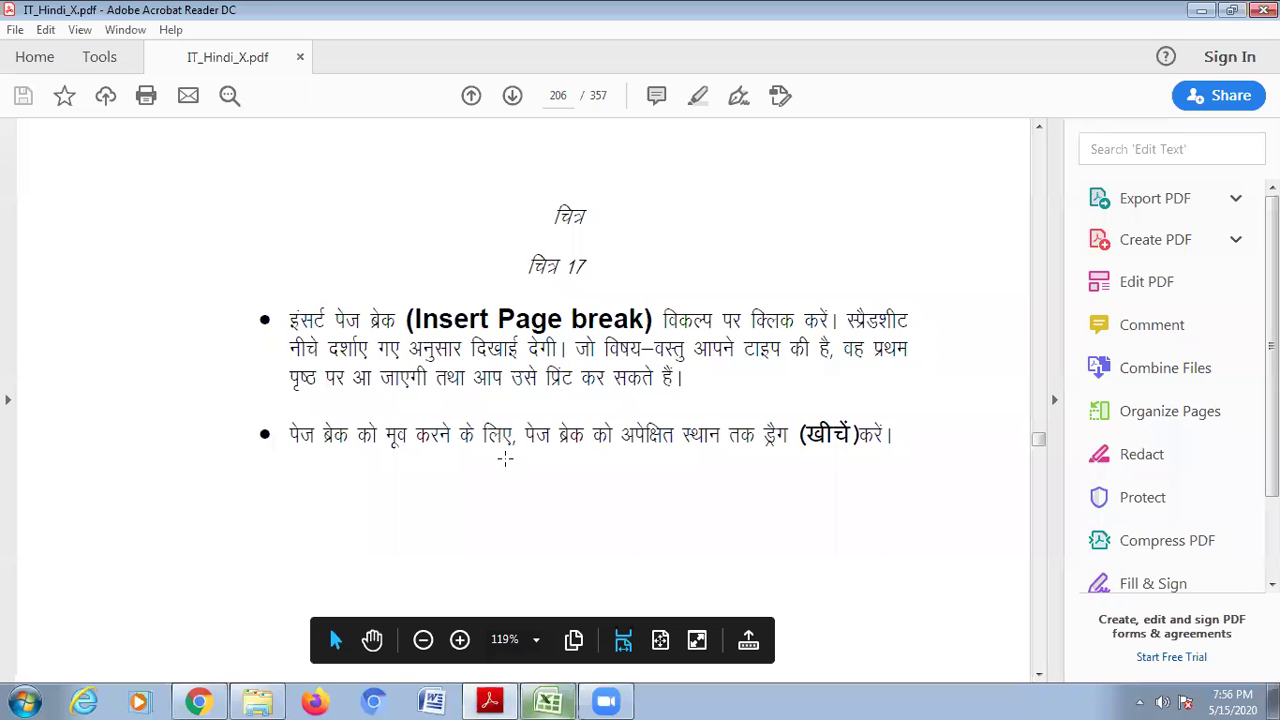
pyautogui.scroll(-3, 504, 465)
pyautogui.scroll(-5, 507, 460)
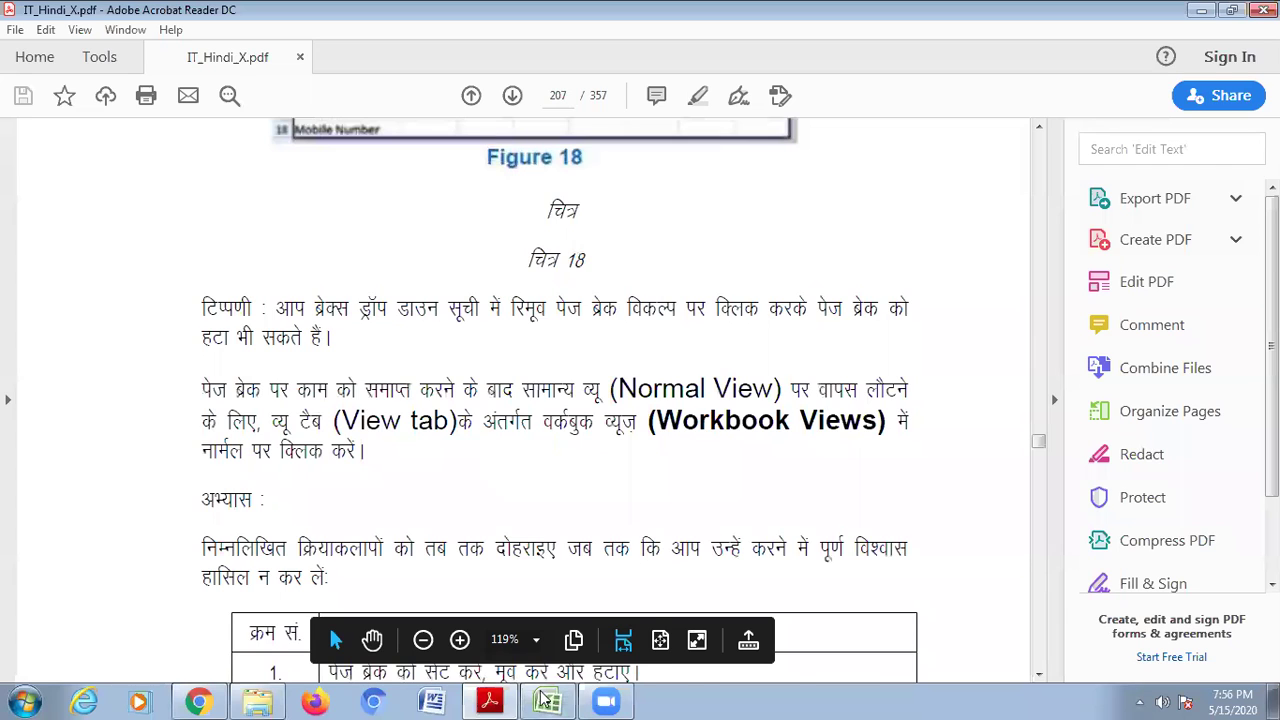
pyautogui.scroll(-1, 543, 700)
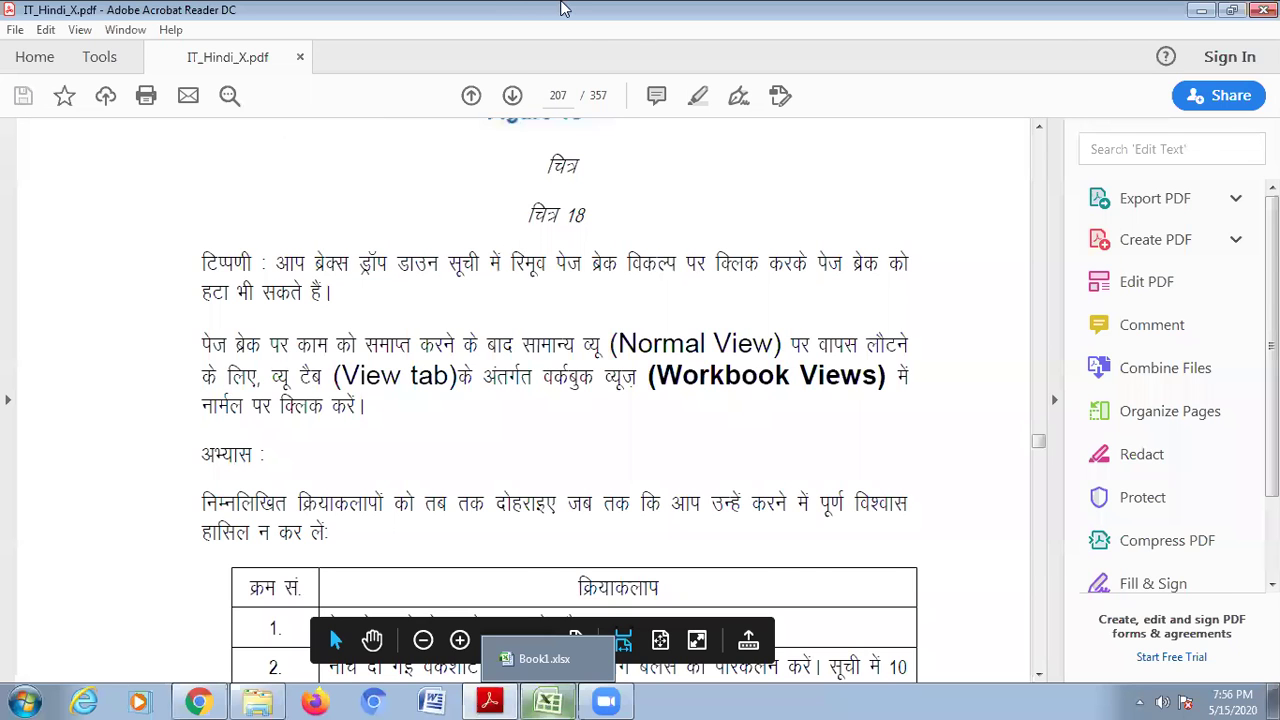
pyautogui.hotkey('alt', 'Tab')
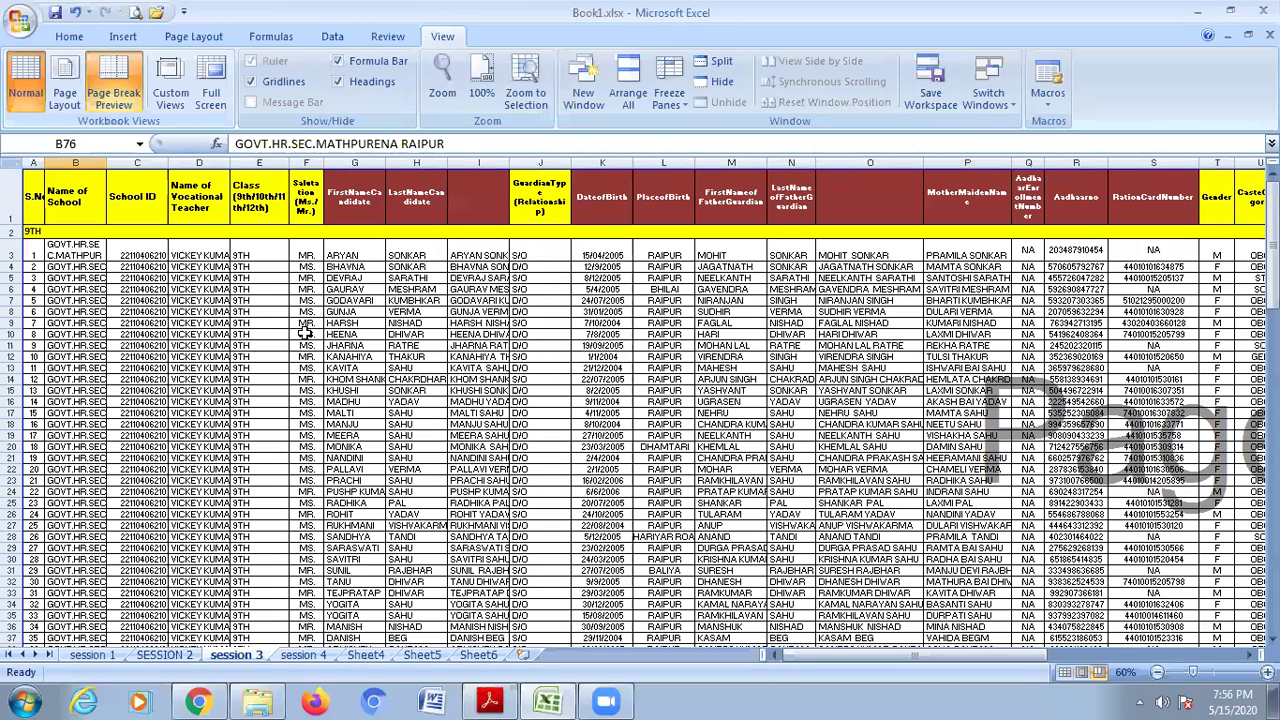
pyautogui.click(26, 80)
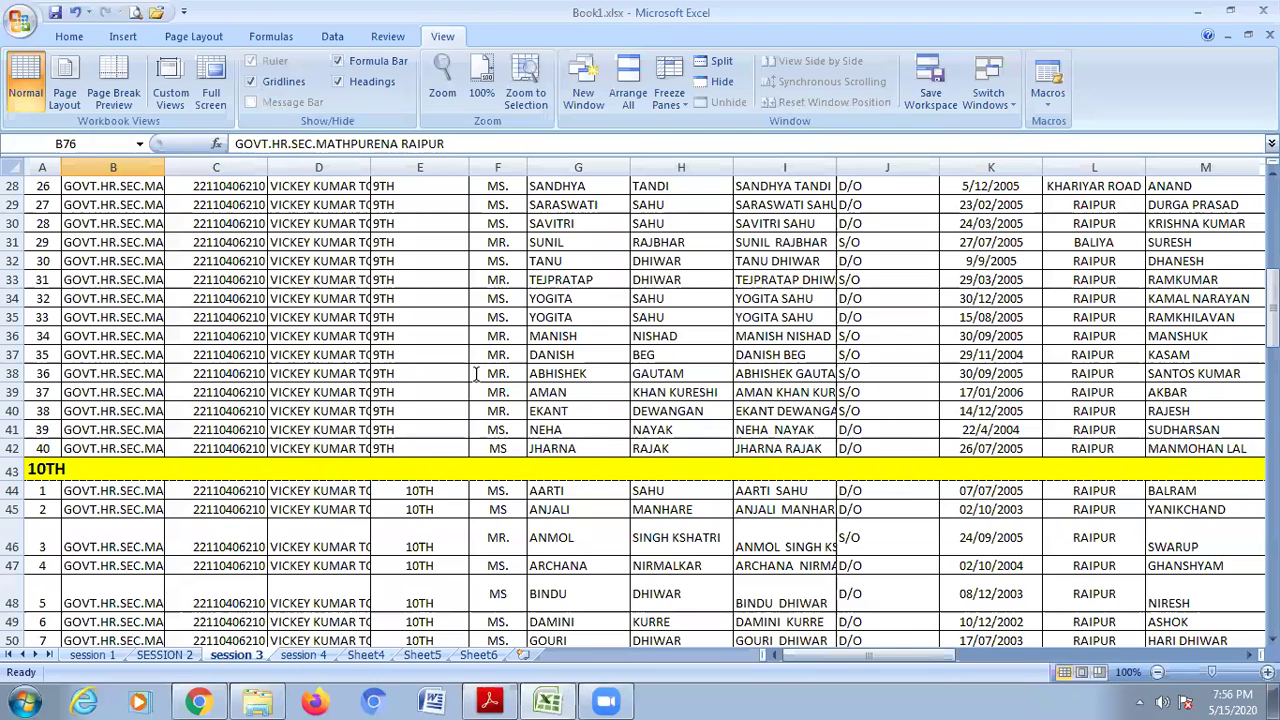
# Read the session 5 introduction to page layout on page 208 of IT_Hindi_X.pdf, then return to the session 3 sheet in Book1.xlsx.
pyautogui.hotkey('alt', 'Tab')
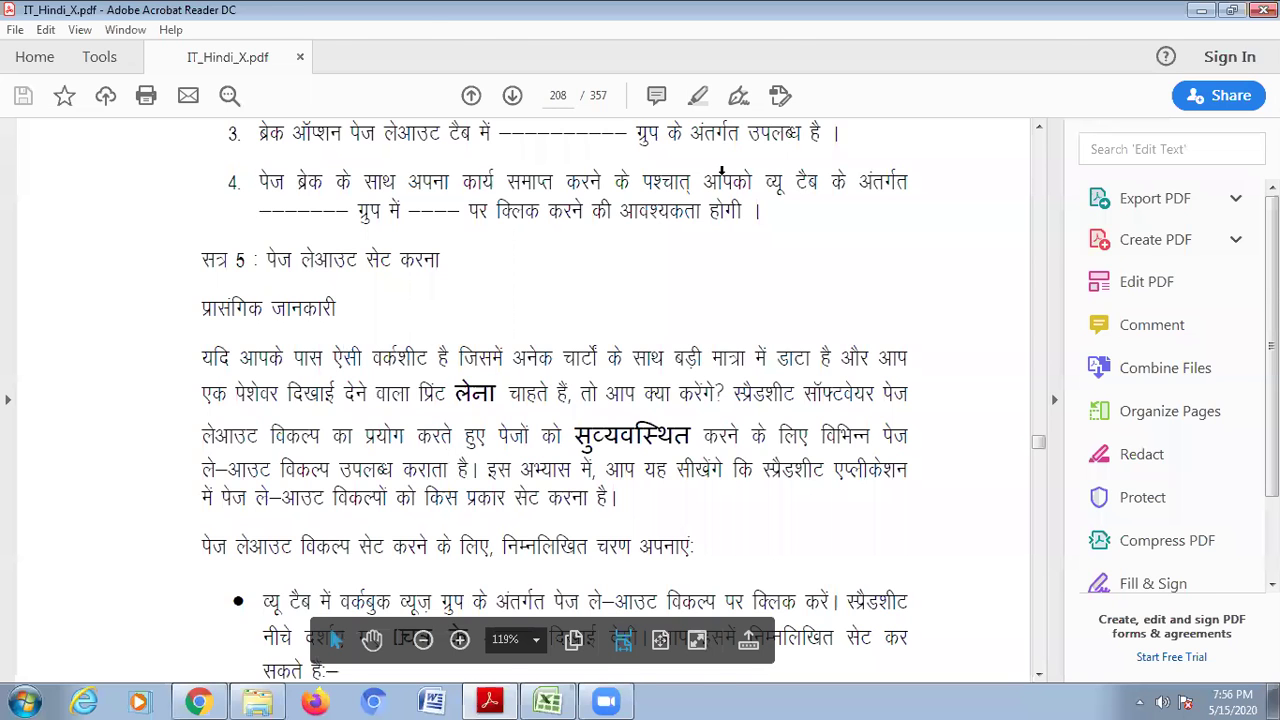
pyautogui.hotkey('alt', 'Tab')
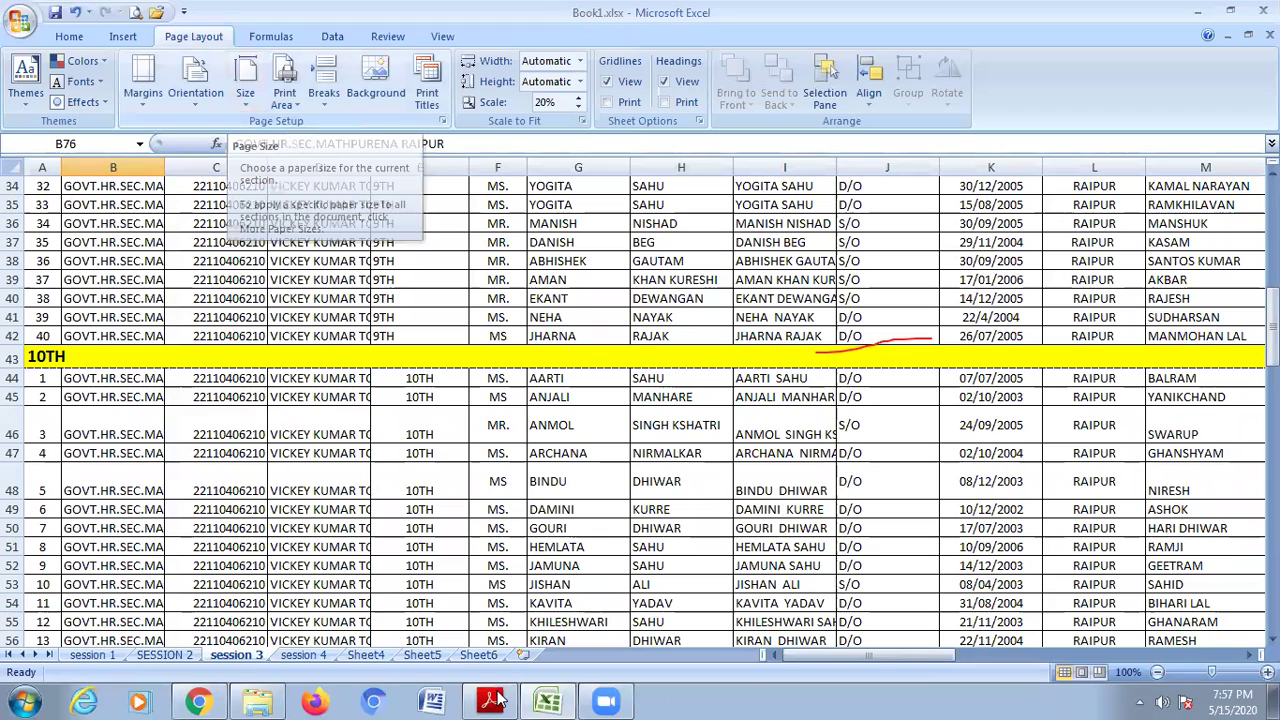
pyautogui.hotkey('alt', 'Tab')
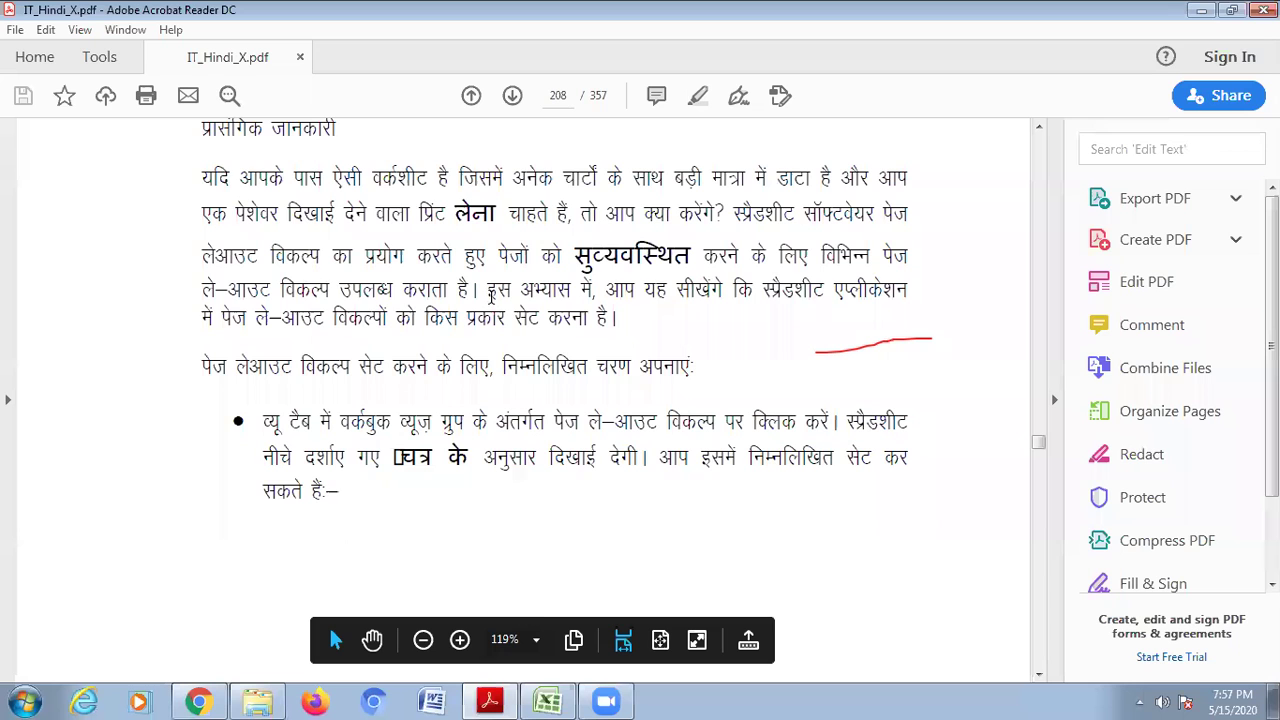
pyautogui.hotkey('alt', 'Tab')
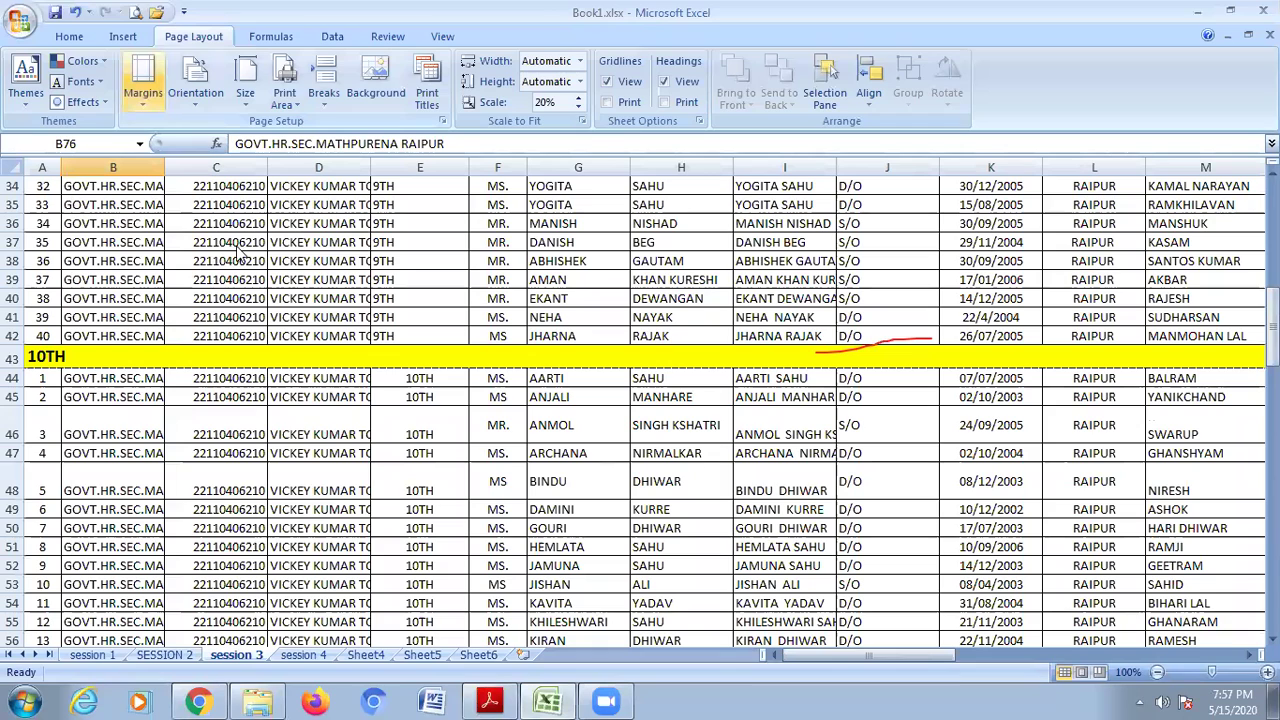
# Examine the margins and table placement of the session 3 sheet in print preview, then close the preview.
pyautogui.click(138, 14)
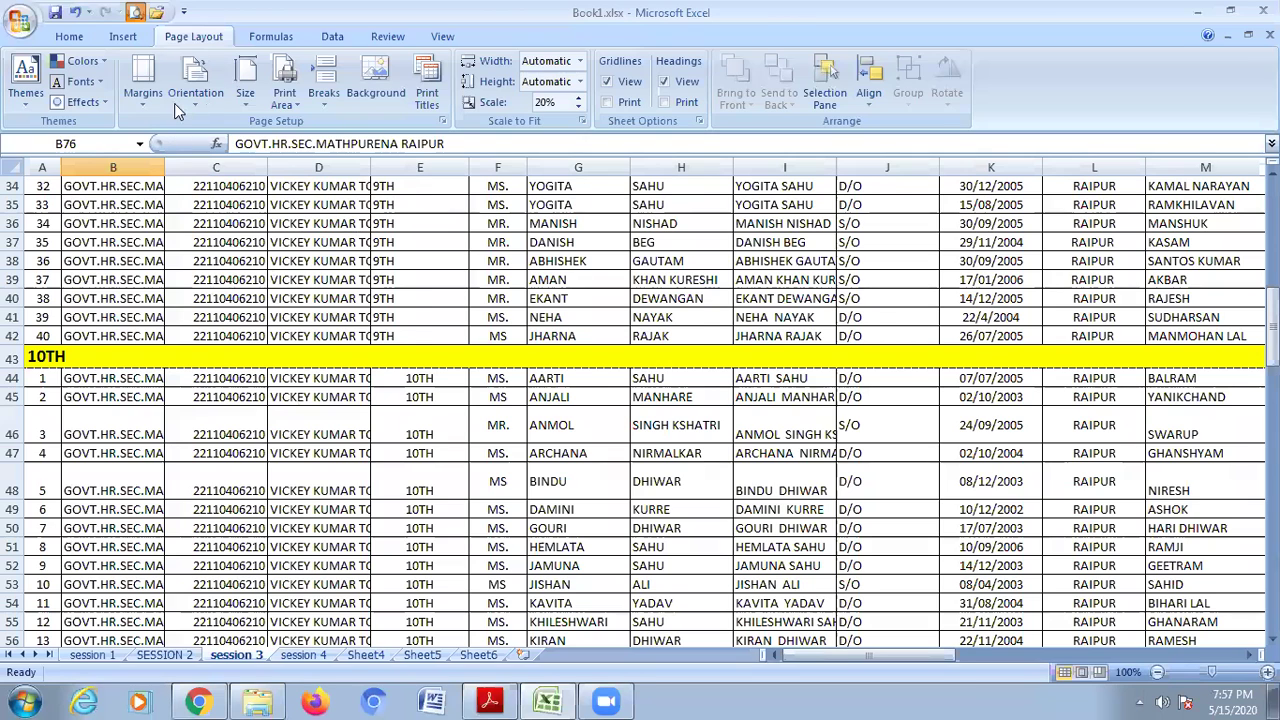
pyautogui.hotkey('ctrl', 'F2')
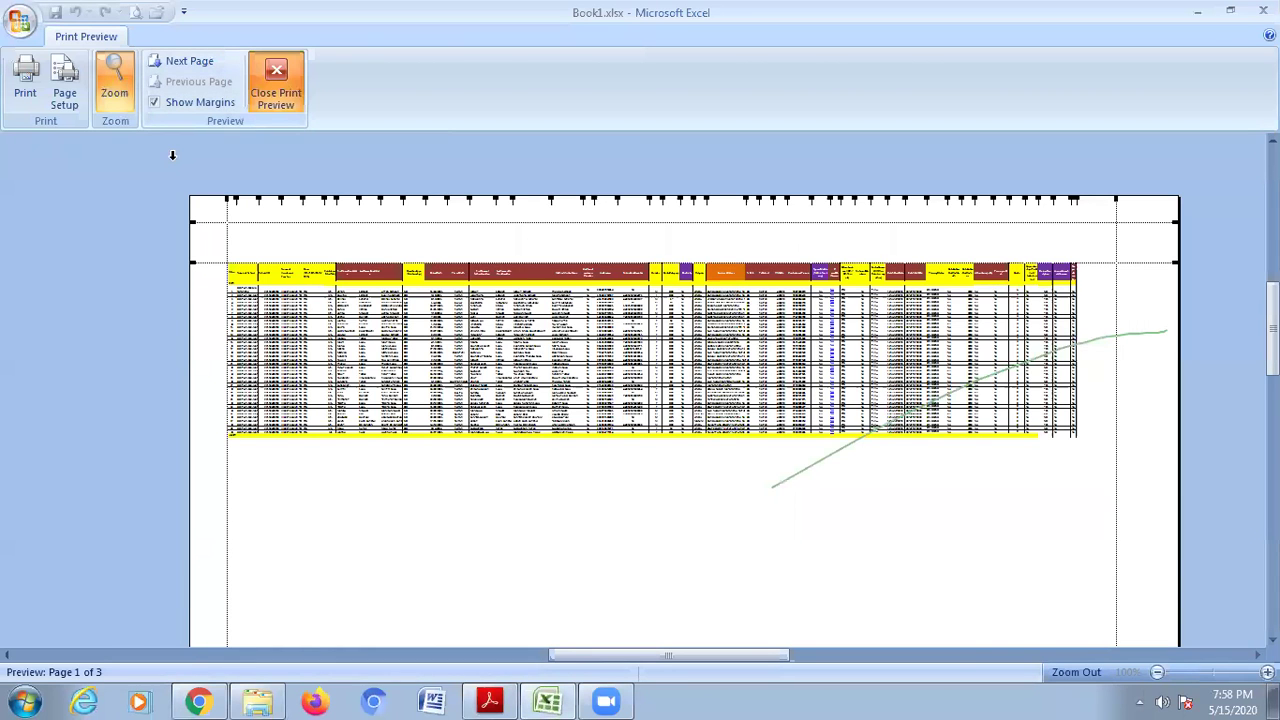
pyautogui.click(276, 80)
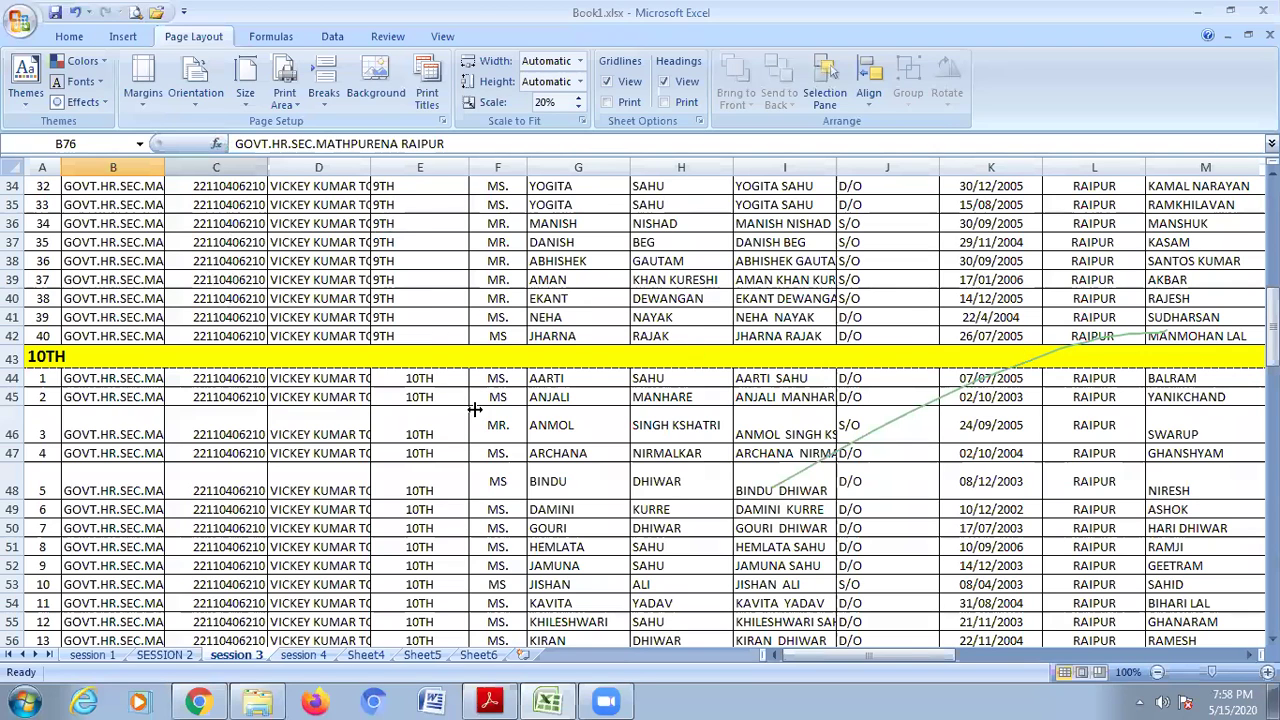
# Apply the Wide margins preset to the session 3 sheet and check the result in print preview.
pyautogui.hotkey('ctrl', 'F2')
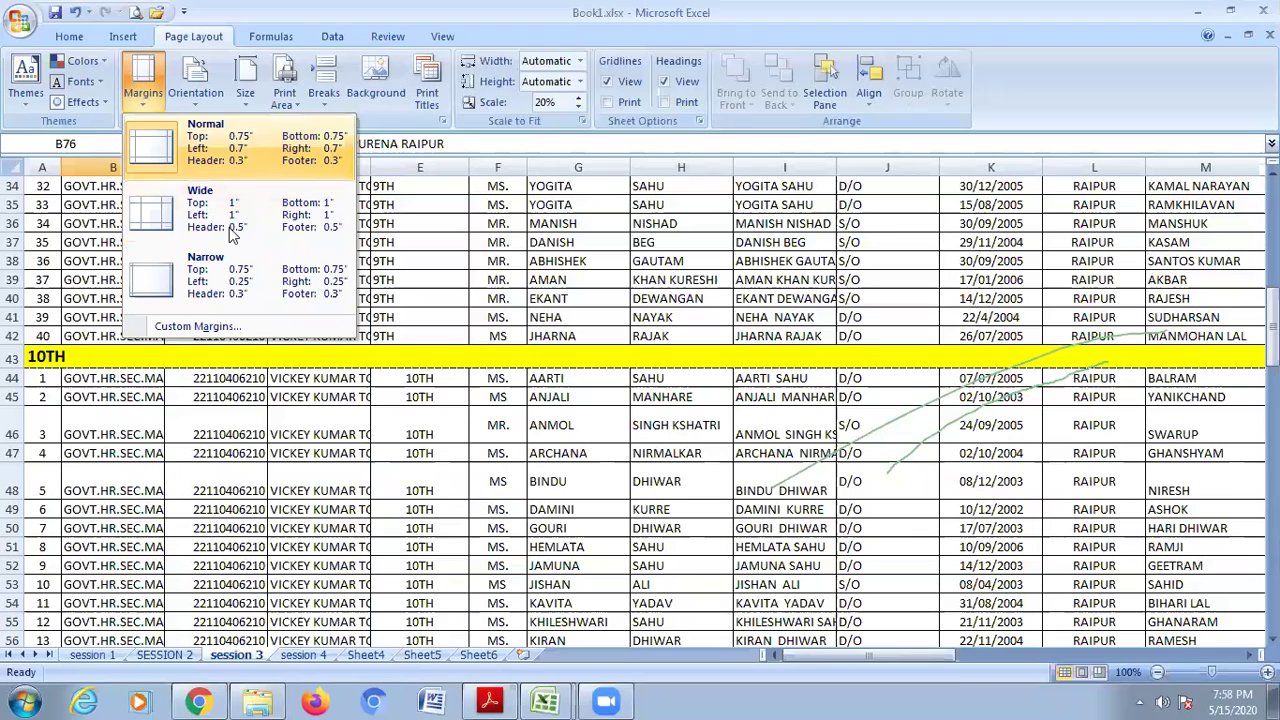
pyautogui.click(229, 225)
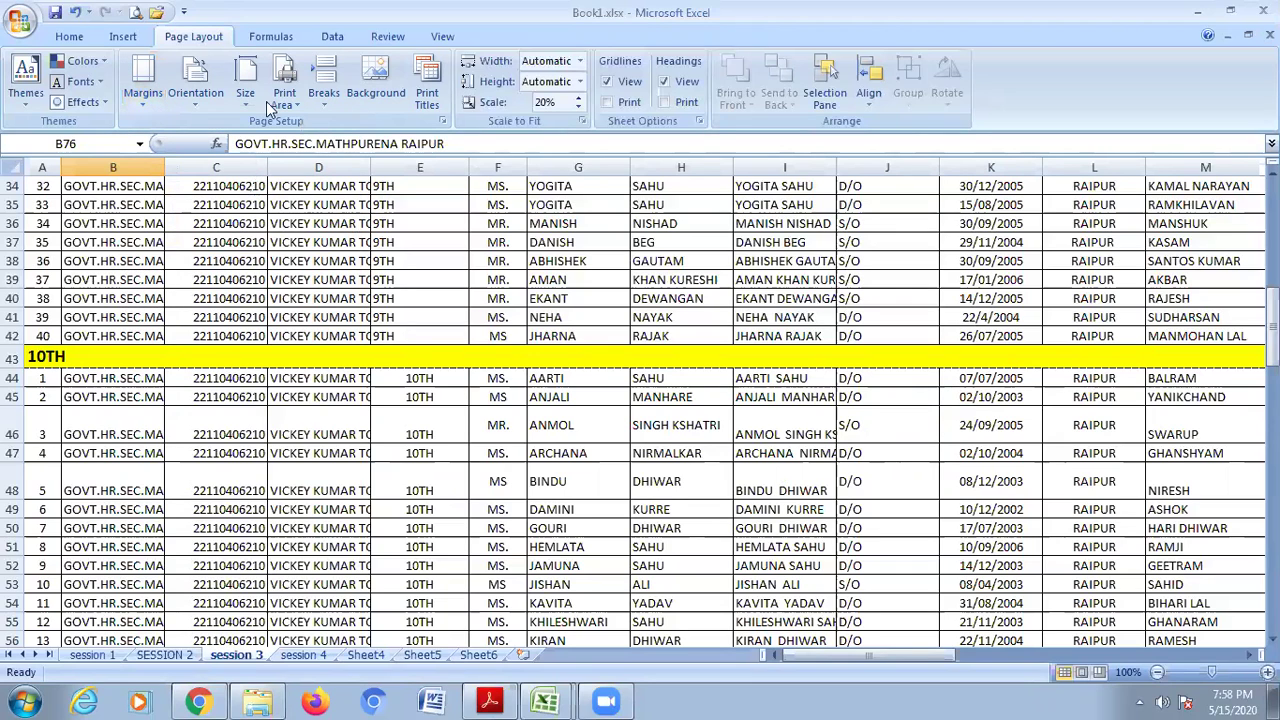
pyautogui.click(134, 12)
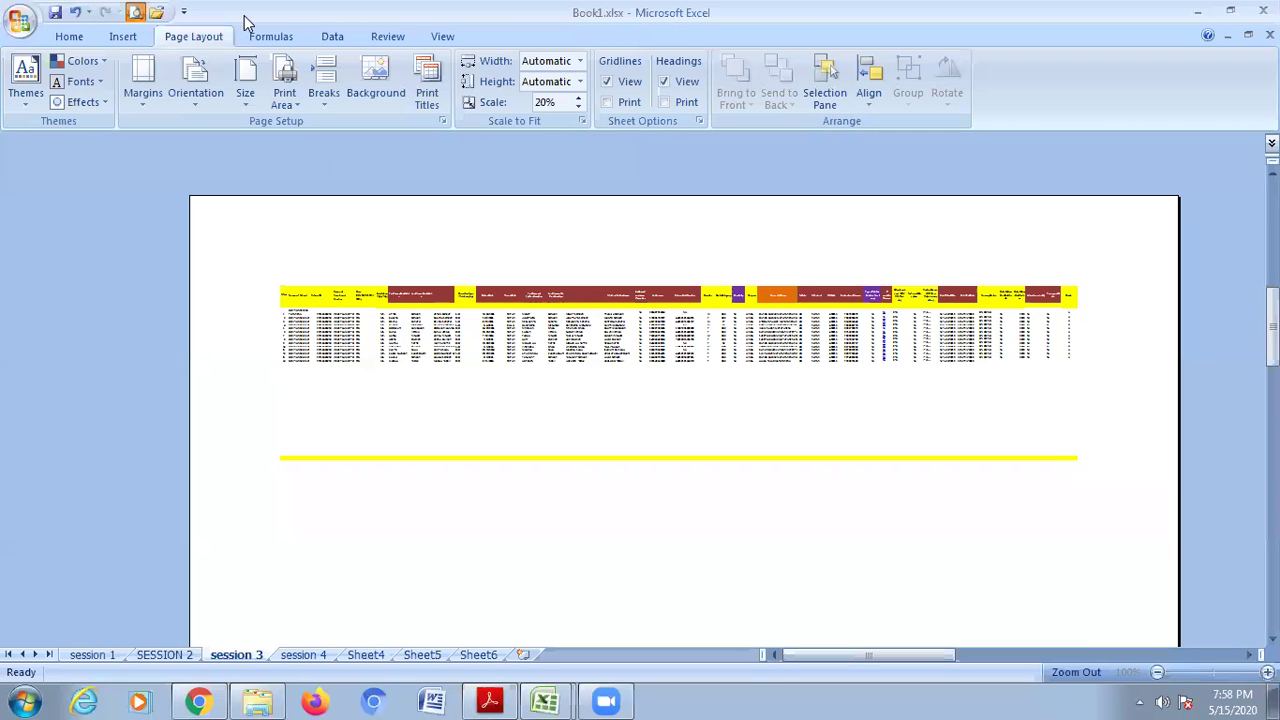
# Apply the Narrow margins preset to the session 3 sheet, check it in print preview and close the preview.
pyautogui.click(202, 93)
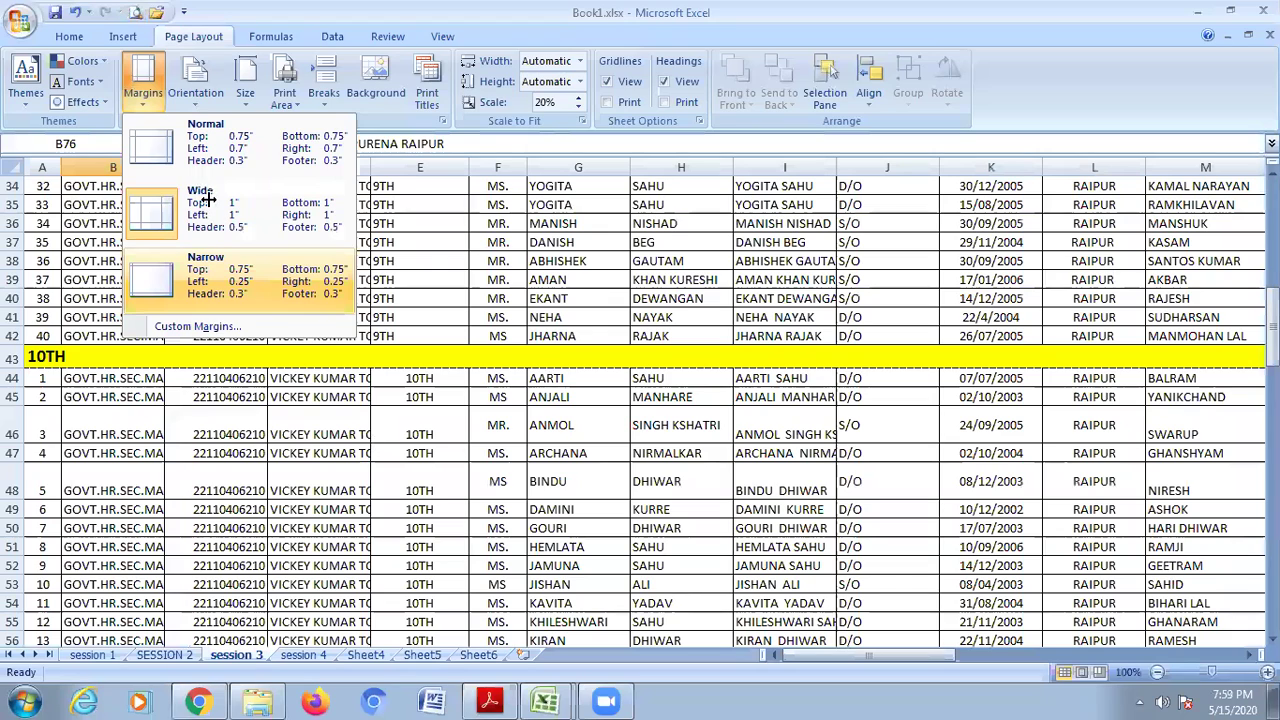
pyautogui.hotkey('ctrl', 'F2')
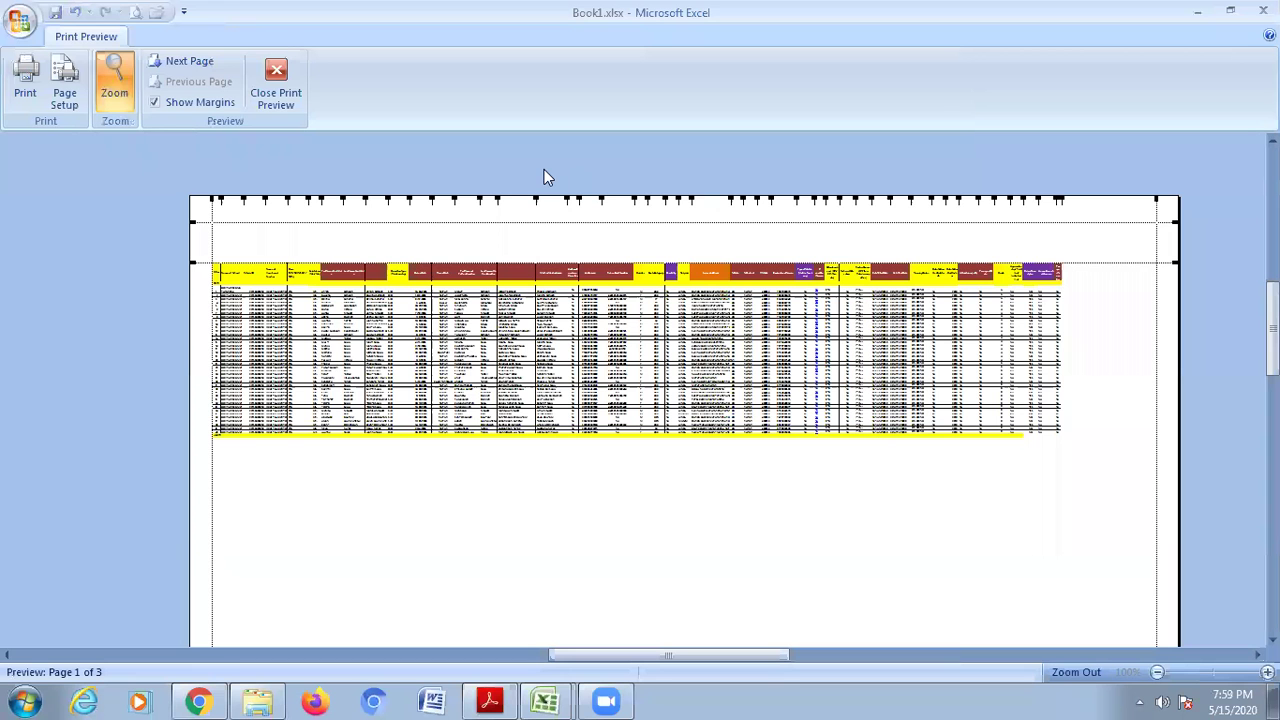
pyautogui.click(262, 97)
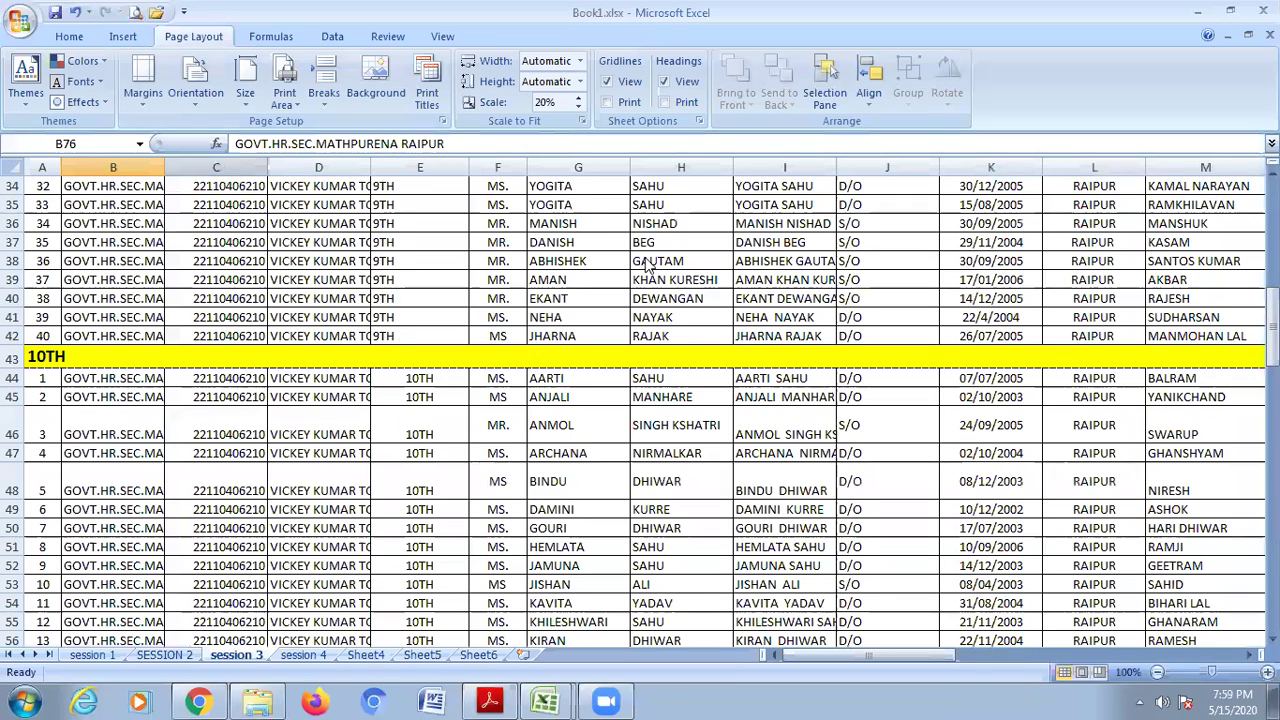
# Set custom margins of 0.5 at the top and 0 at the left and right, and check them in print preview.
pyautogui.hotkey('alt', 'p')
pyautogui.press('m')
pyautogui.press('a')
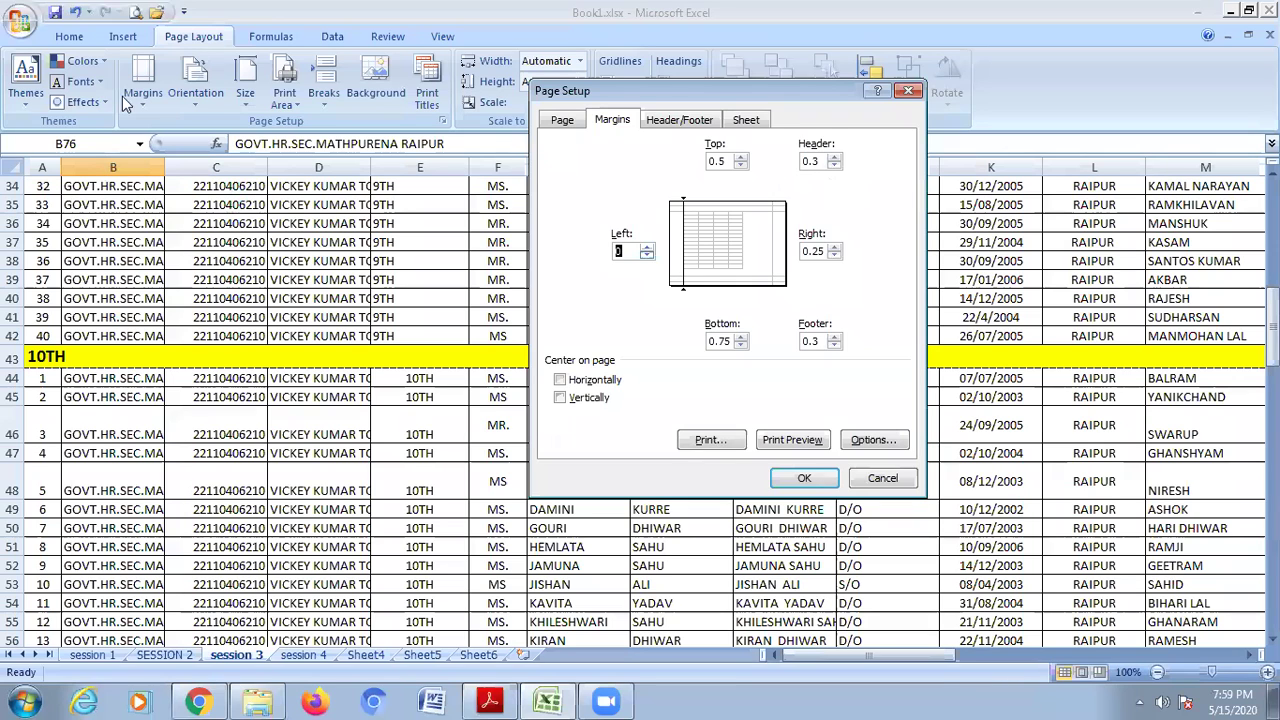
pyautogui.click(136, 12)
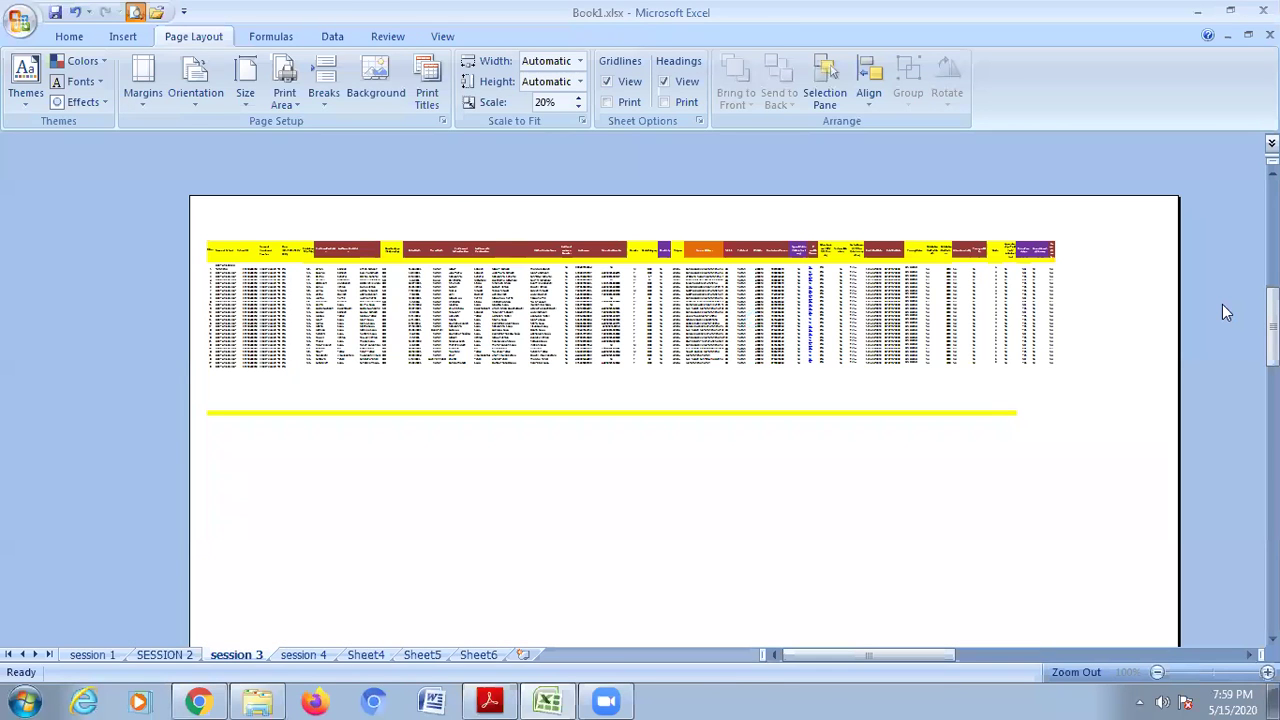
pyautogui.click(143, 85)
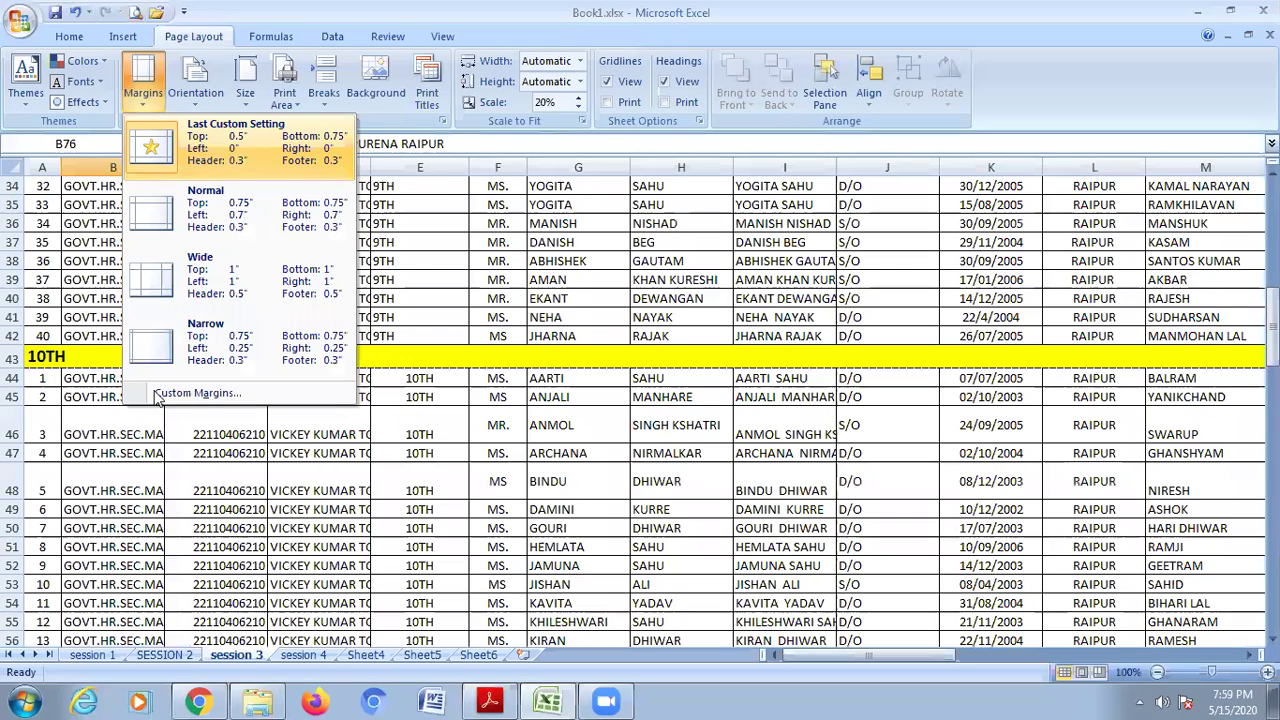
pyautogui.click(185, 393)
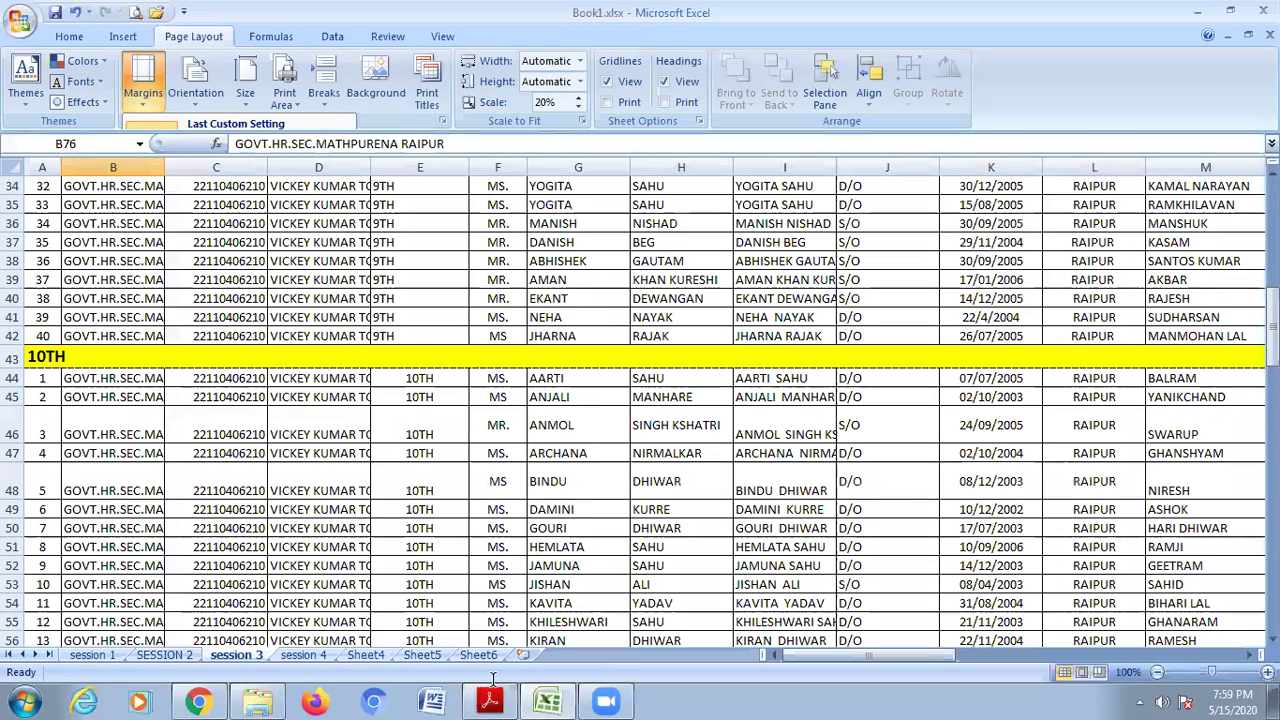
# Look through the page orientation, paper size and print area options for the session 3 sheet.
pyautogui.click(197, 100)
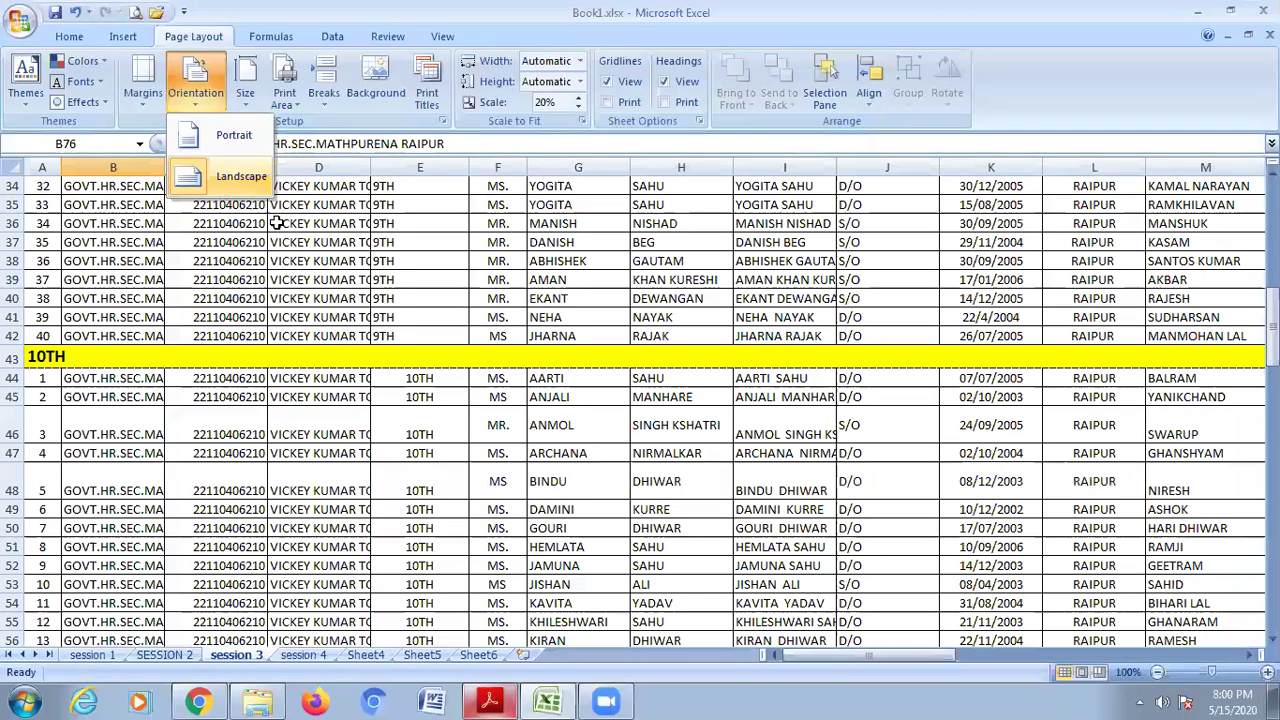
pyautogui.click(251, 101)
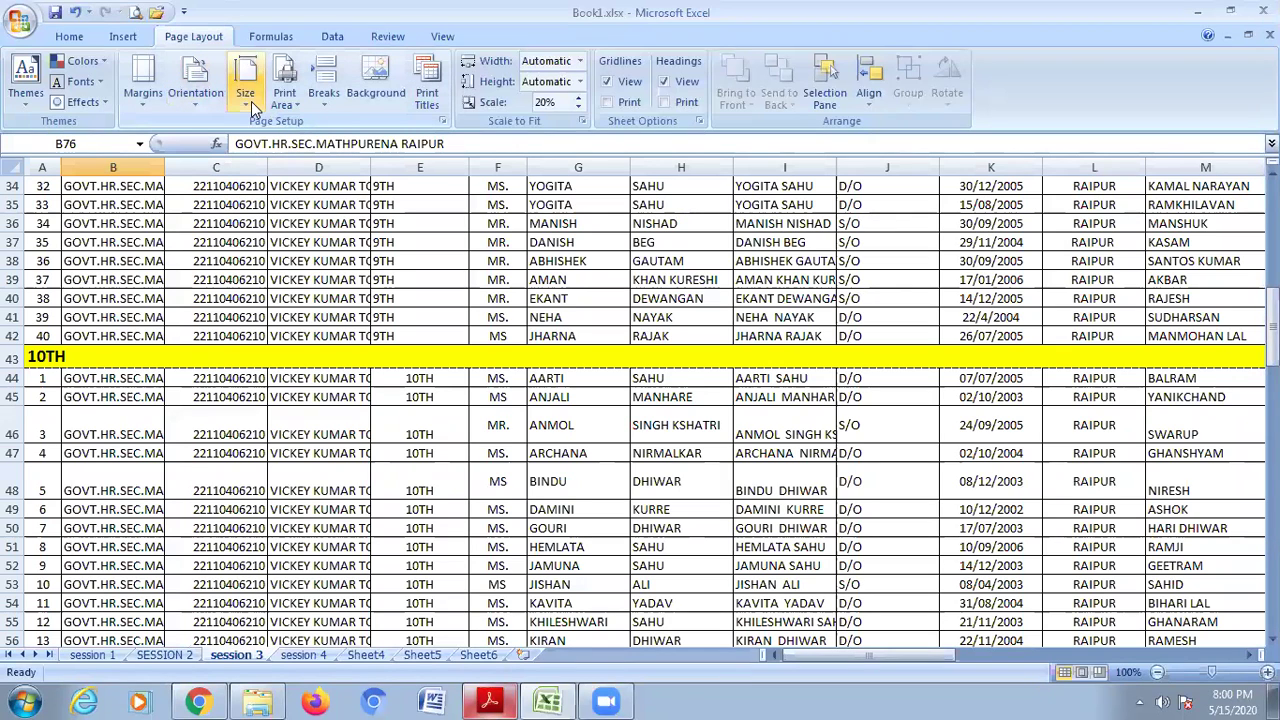
pyautogui.click(251, 101)
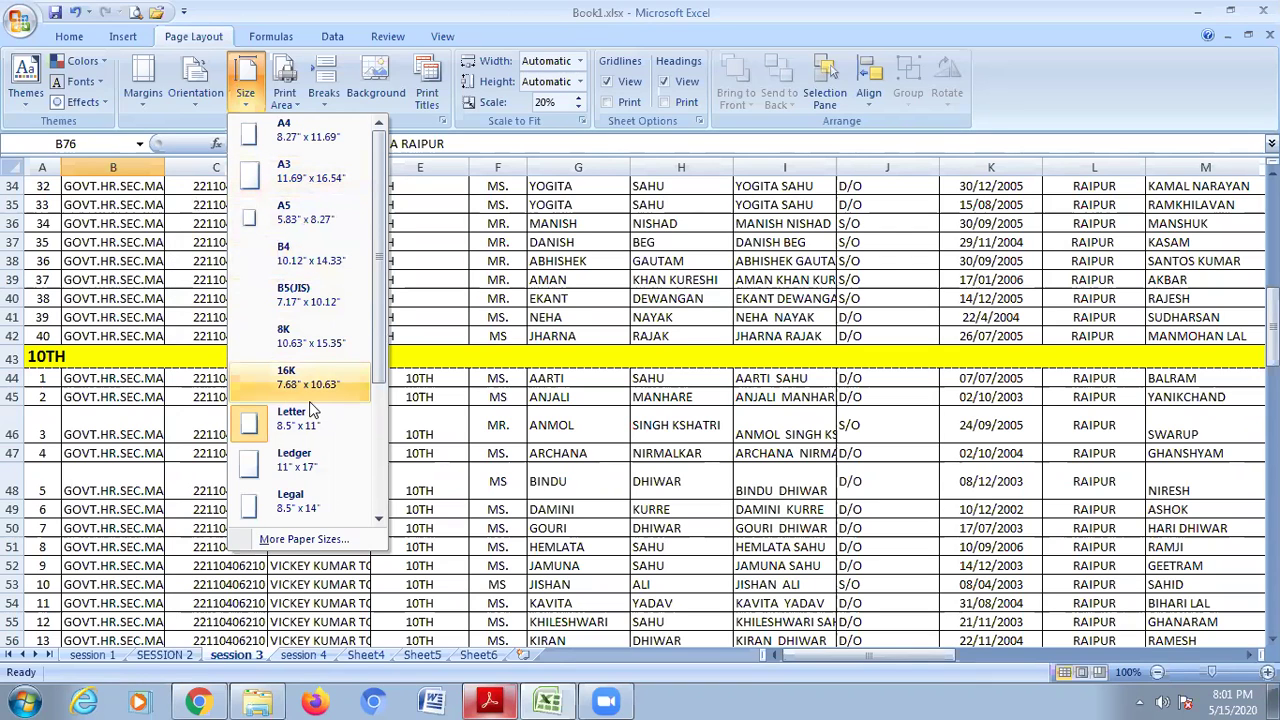
pyautogui.click(137, 263)
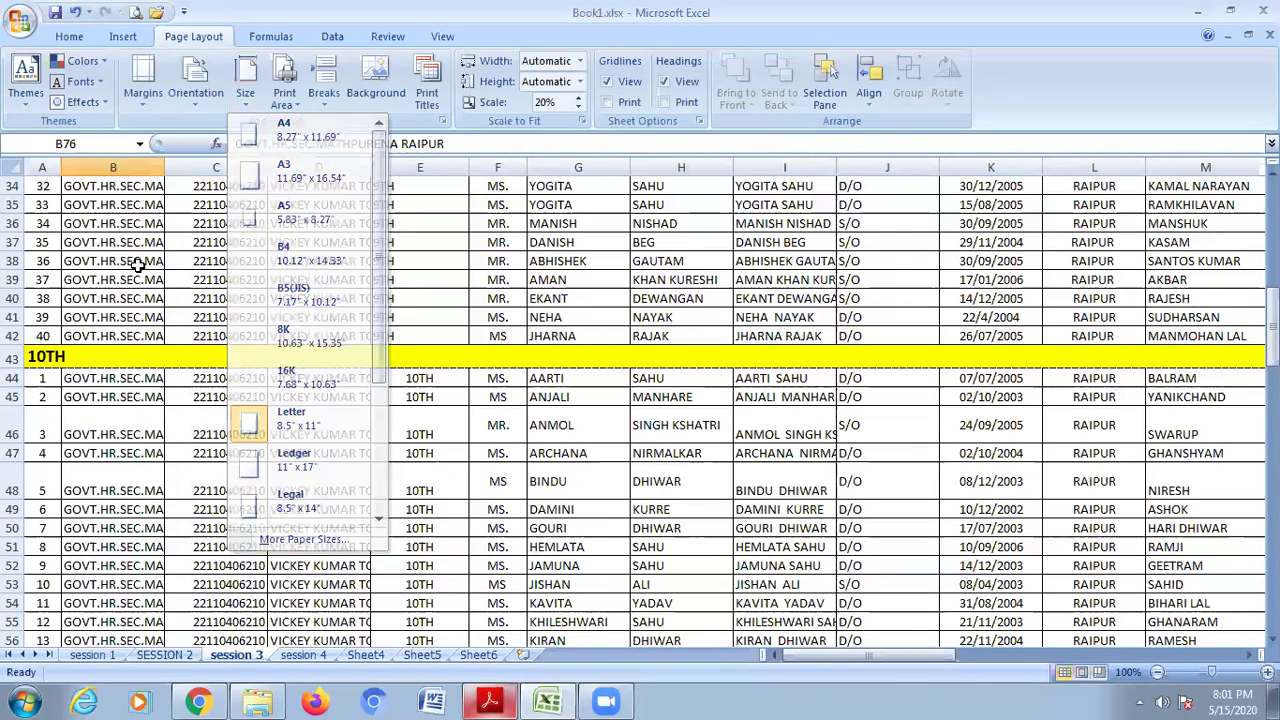
pyautogui.click(296, 105)
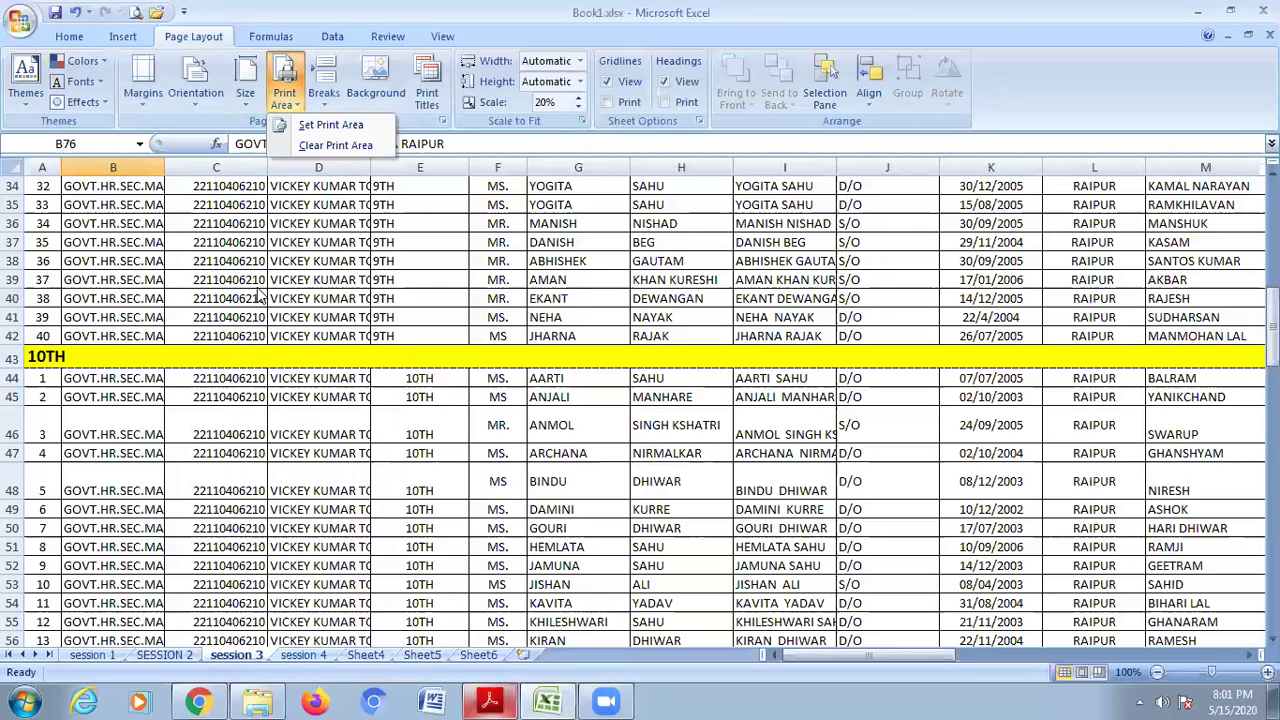
# Read the page layout topics on page 209 of IT_Hindi_X.pdf, highlight the page headers and footers line, and return to Book1.xlsx.
pyautogui.click(507, 699)
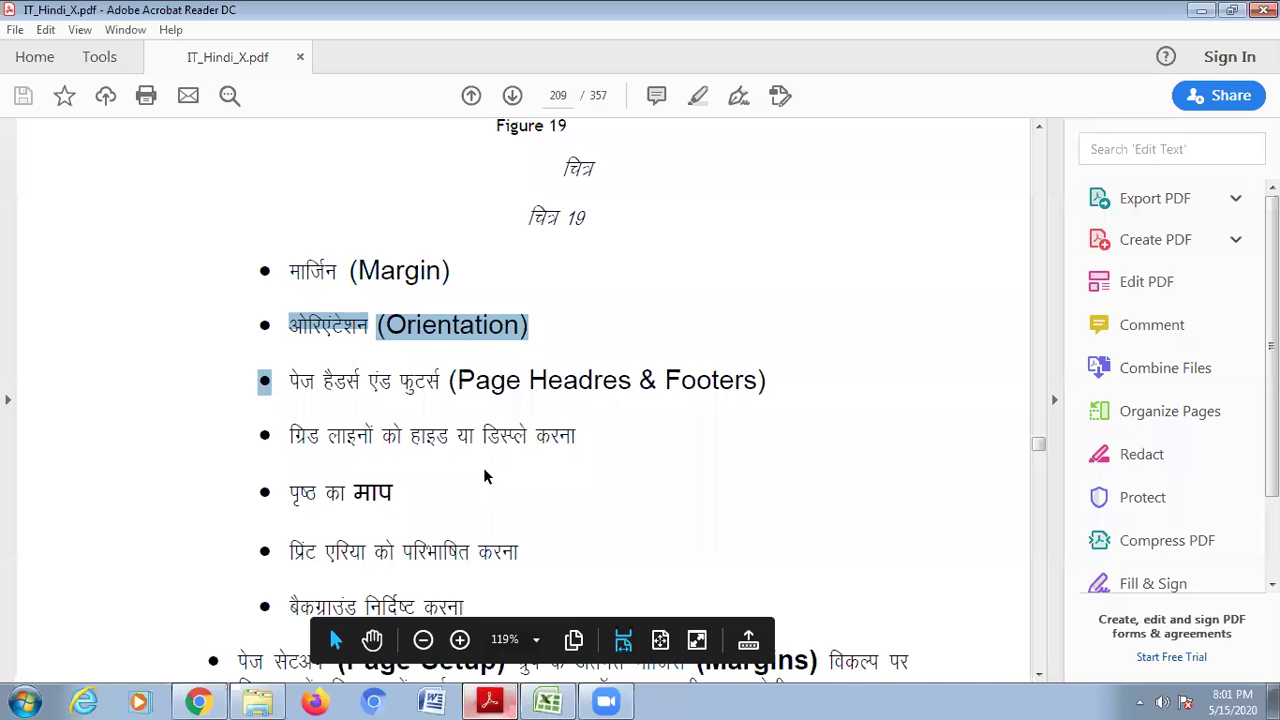
pyautogui.scroll(-1, 482, 480)
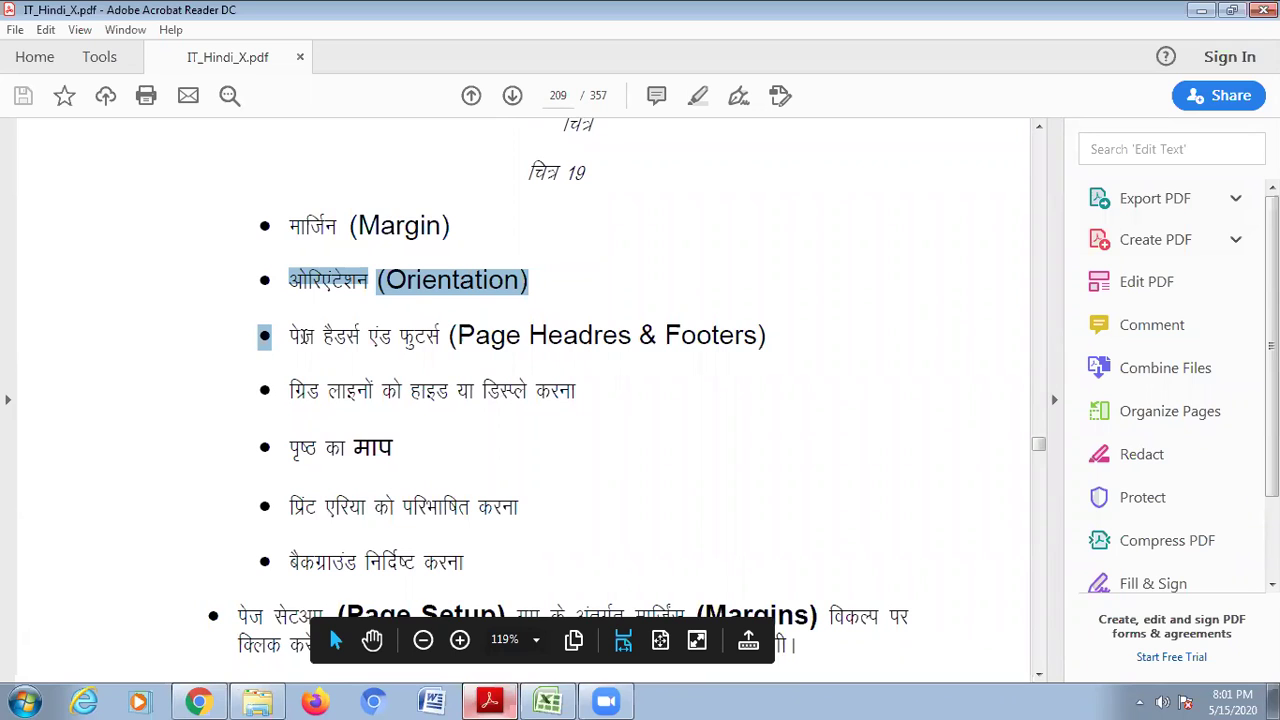
pyautogui.moveTo(780, 338); pyautogui.dragTo(288, 336)
pyautogui.hotkey('alt', 'Tab')
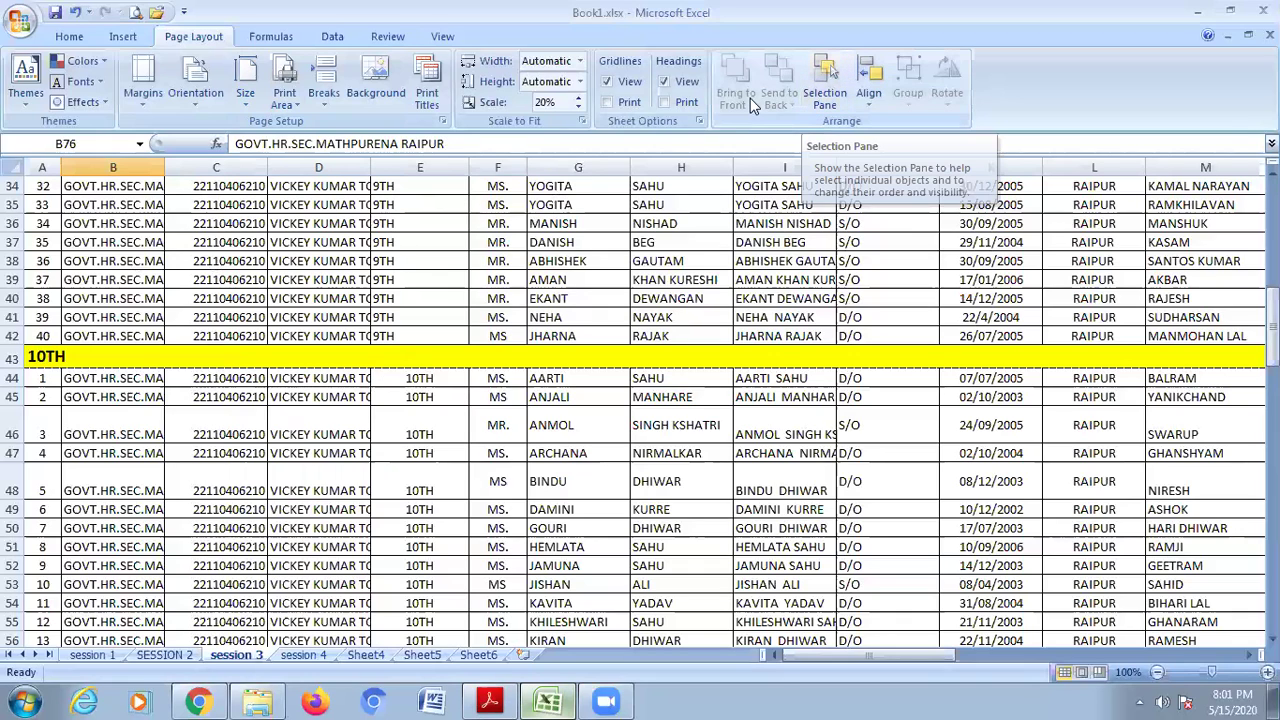
# Bring up the header and footer for the session 3 sheet in Page Layout view, and cancel its Page Setup dialog.
pyautogui.click(145, 95)
pyautogui.click(200, 394)
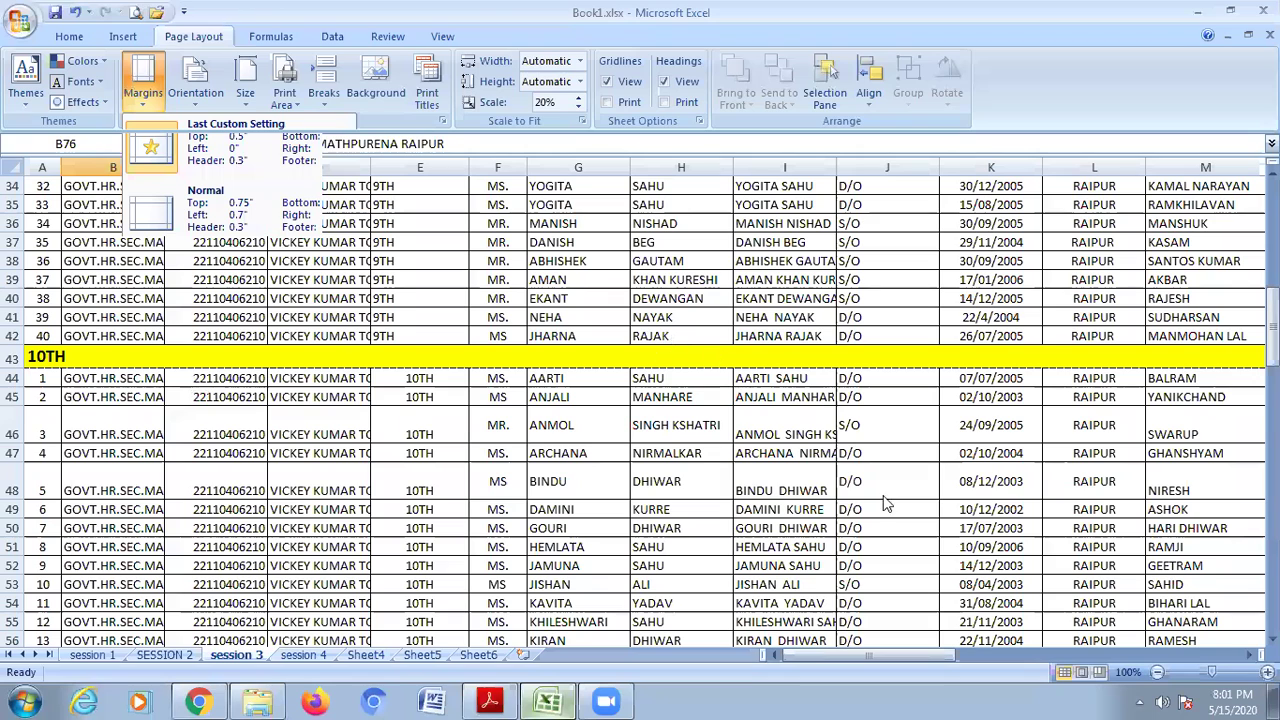
pyautogui.click(123, 37)
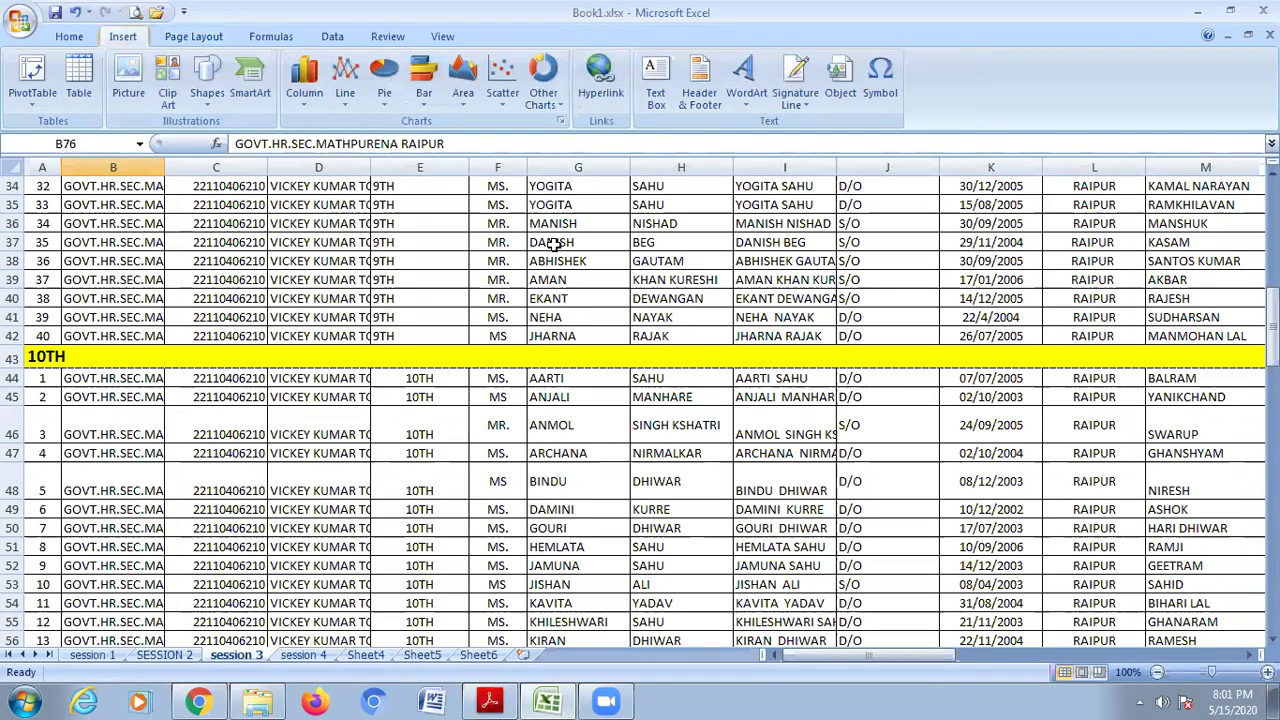
pyautogui.click(692, 96)
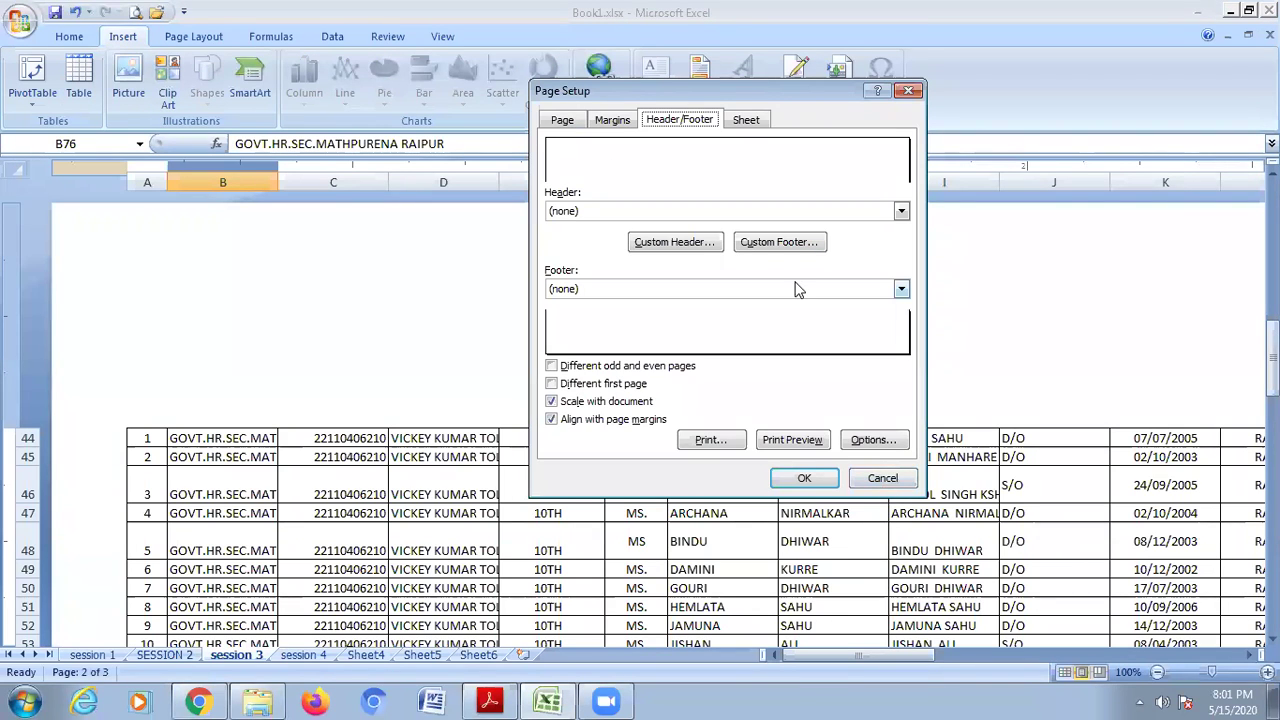
pyautogui.click(876, 479)
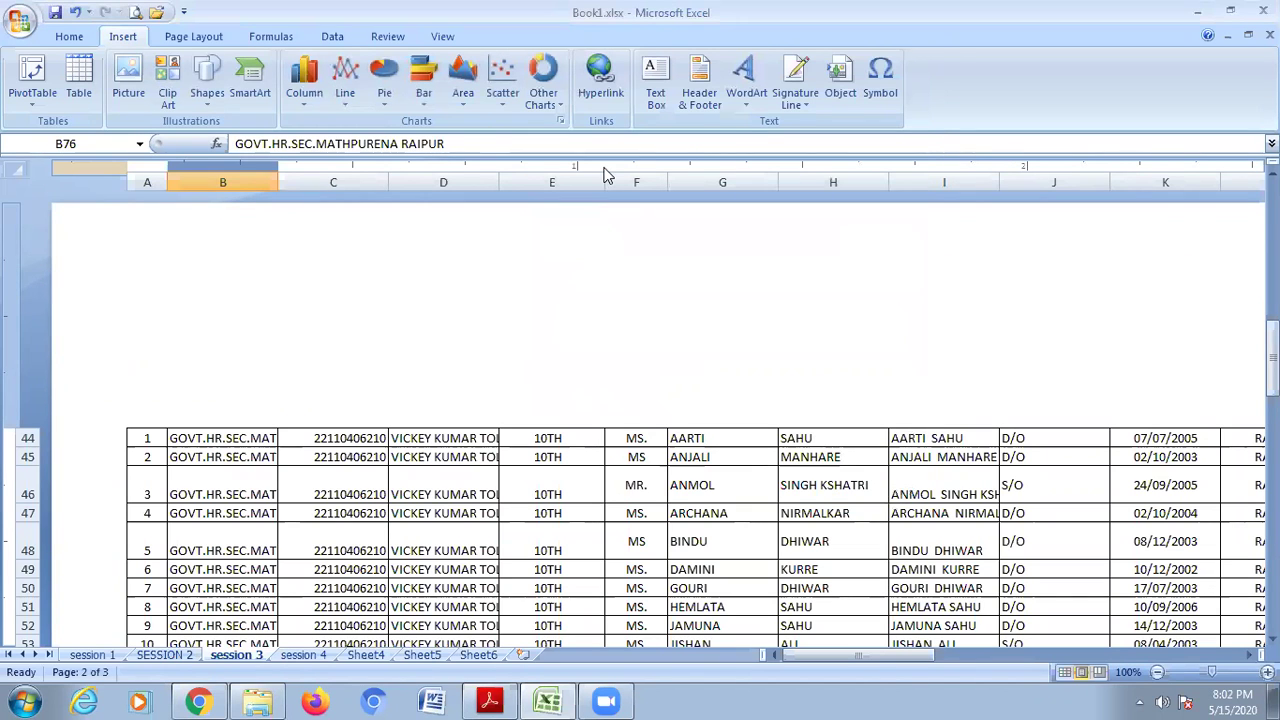
# Reopen the header and footer settings in Page Setup and choose the preset header Page 1.
pyautogui.click(700, 100)
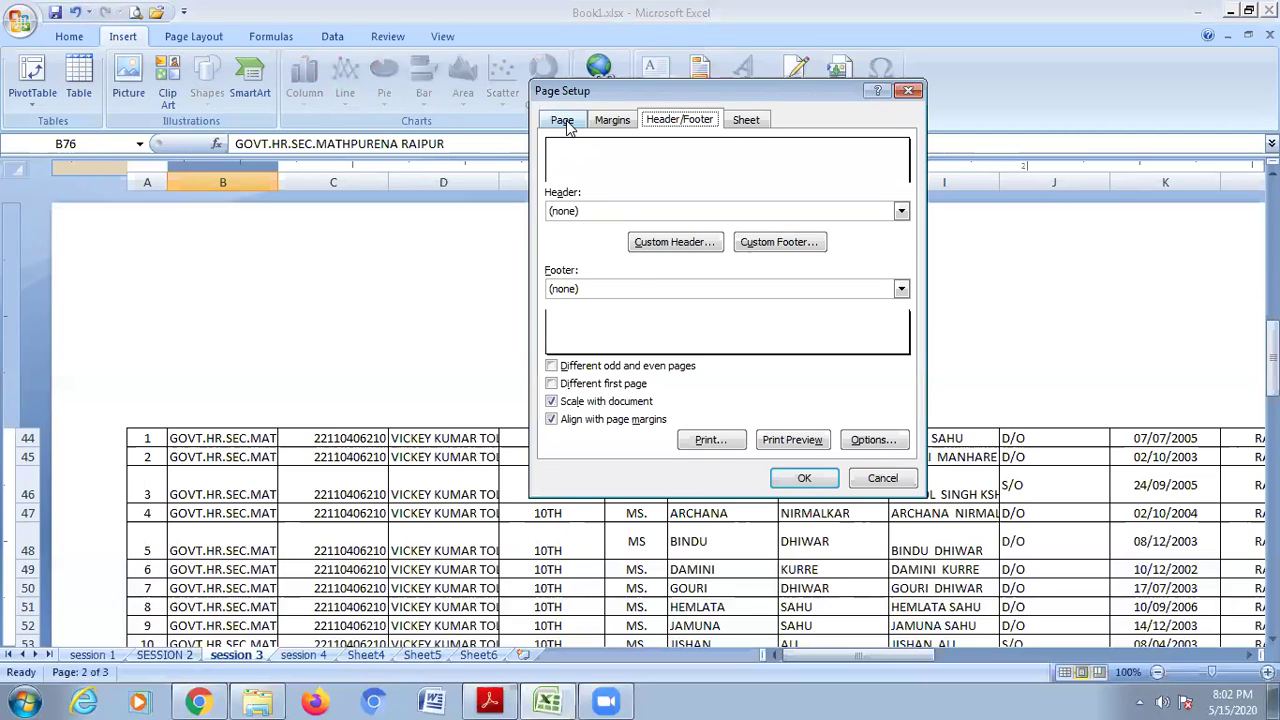
pyautogui.click(562, 120)
pyautogui.click(612, 120)
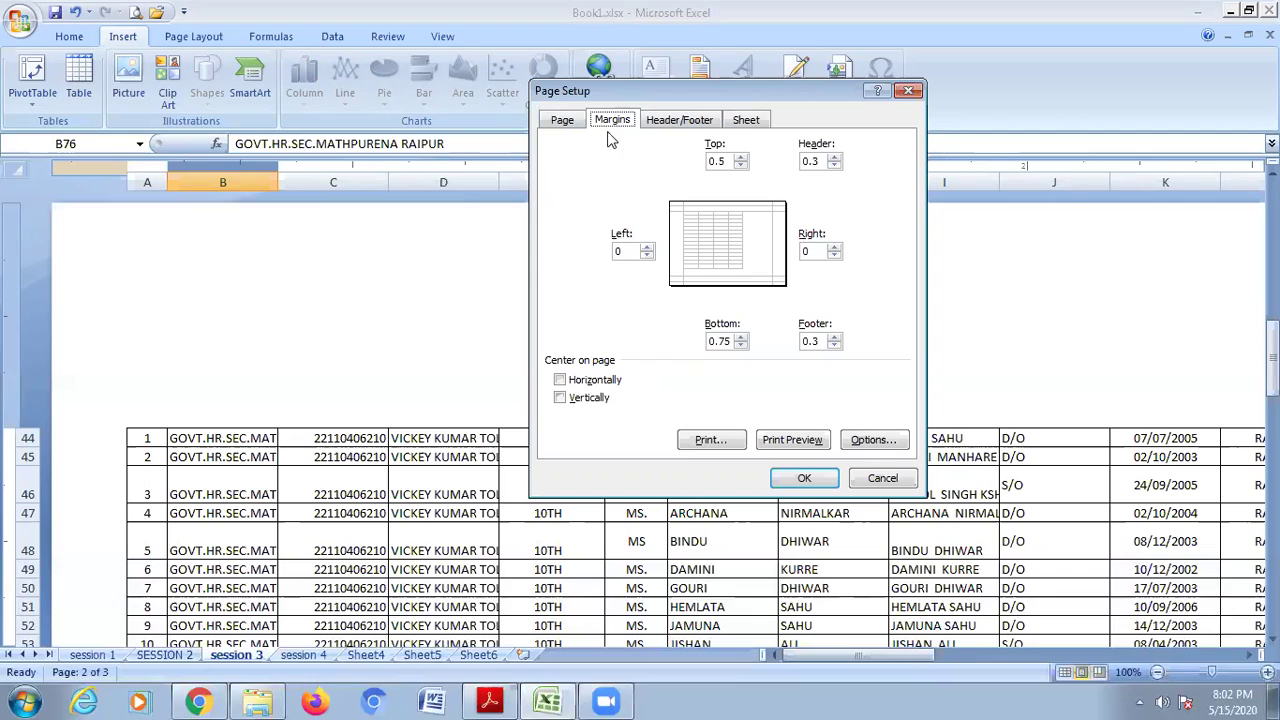
pyautogui.click(652, 119)
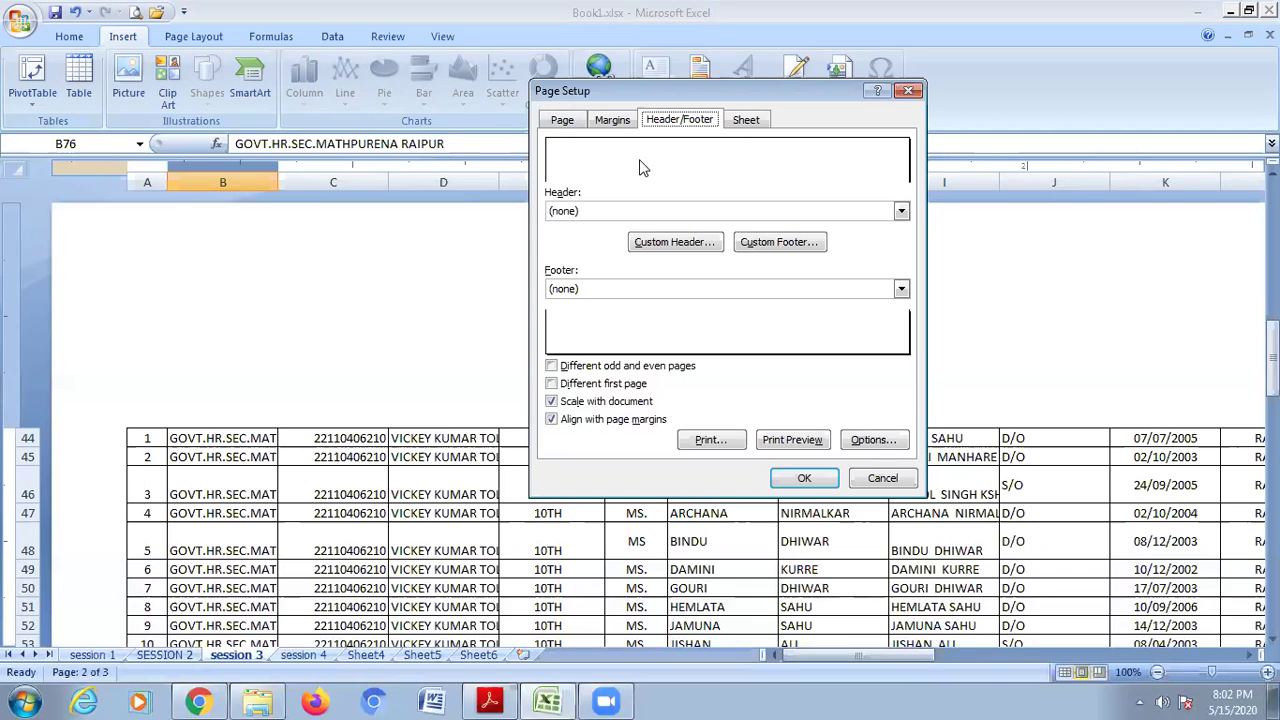
pyautogui.click(600, 212)
pyautogui.click(563, 240)
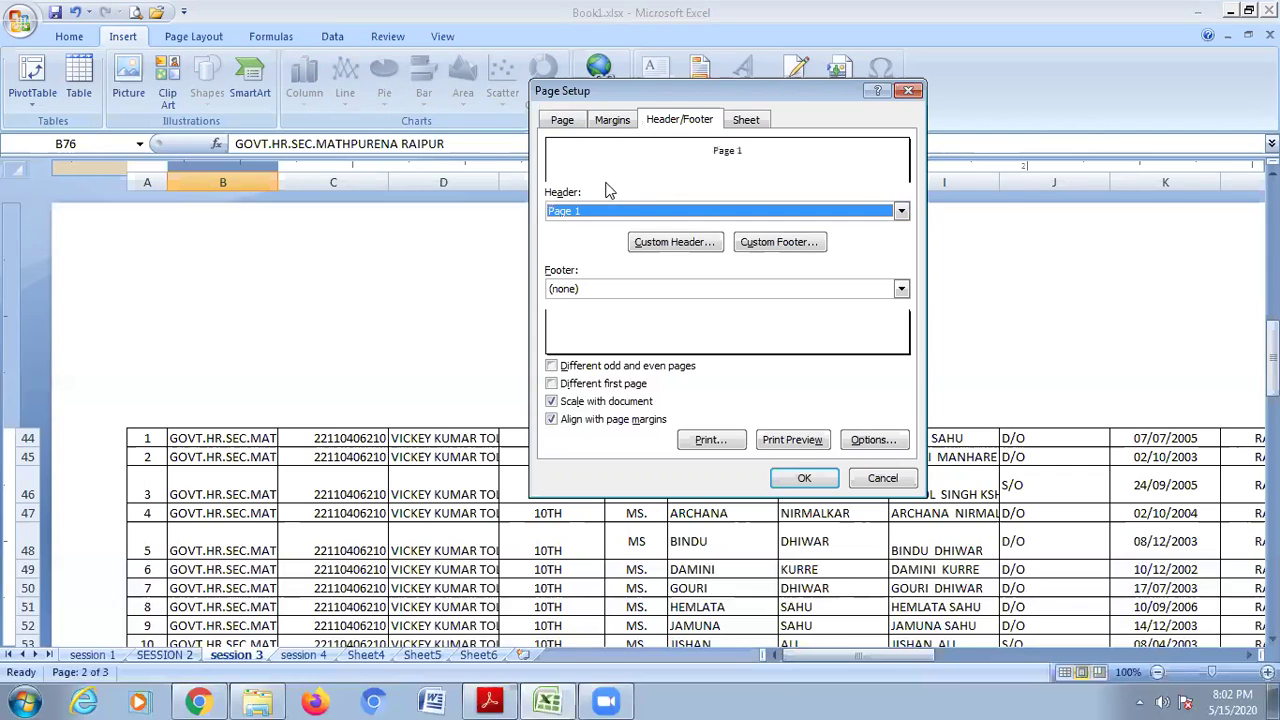
# Customize the header by adding "this document is created by" and the author's name to its left section.
pyautogui.click(688, 245)
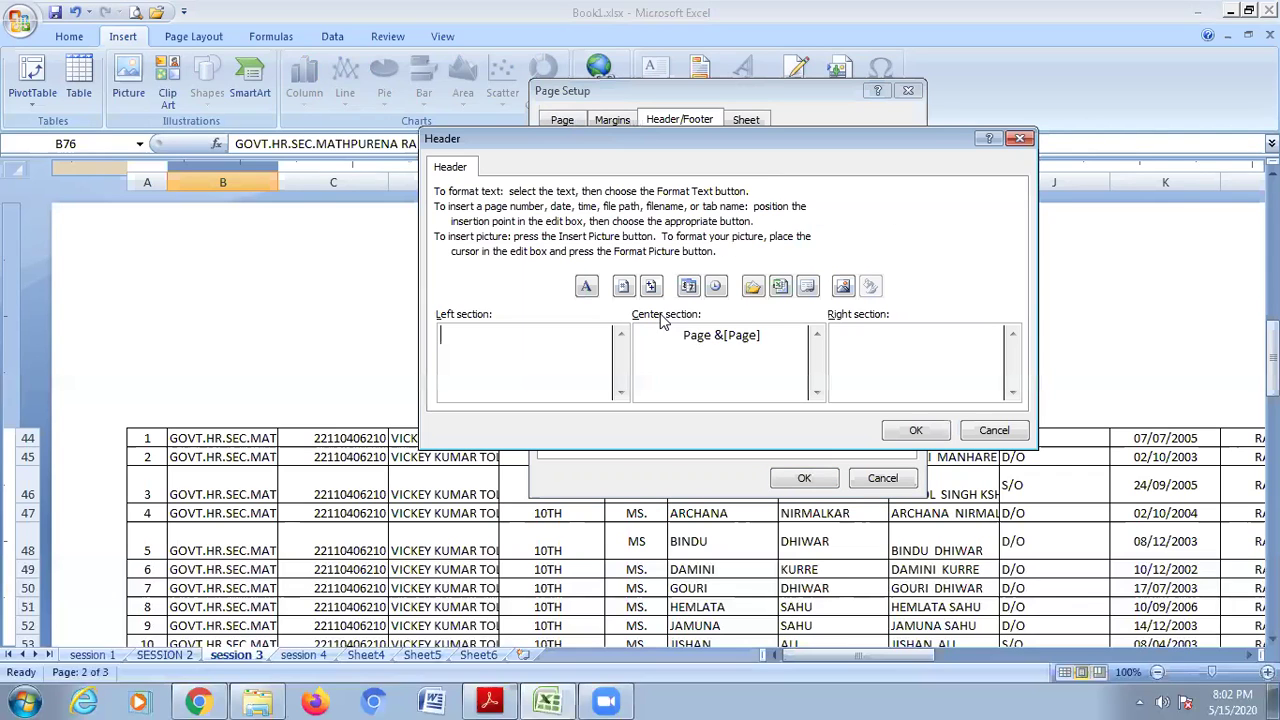
pyautogui.write('this document is c')
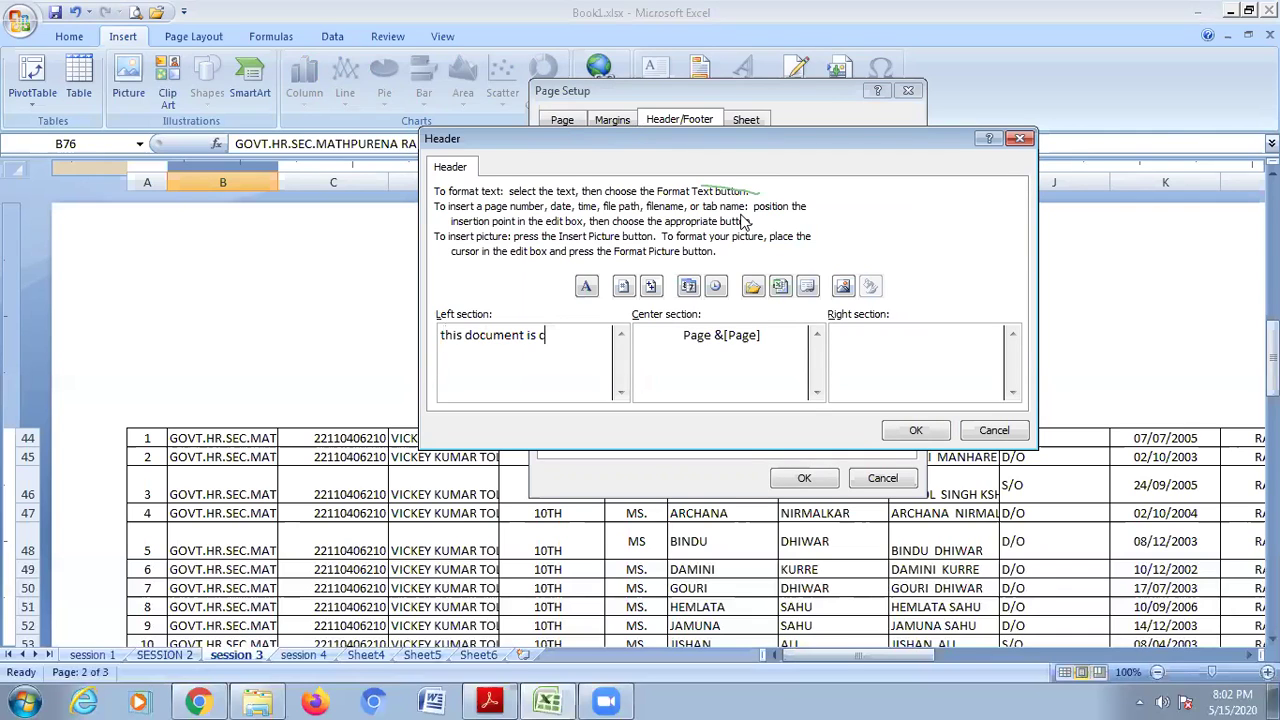
pyautogui.write('reated by Mr.vivek tola')
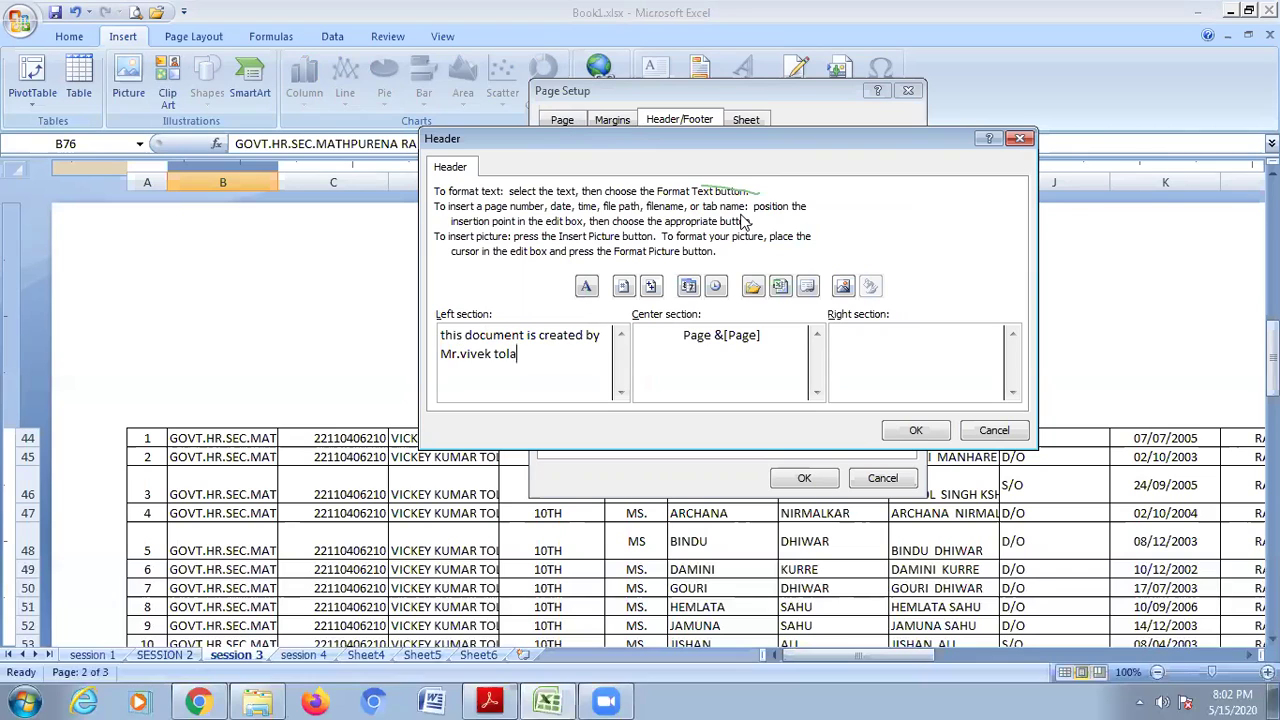
pyautogui.write('ni')
pyautogui.press('Return')
# Check the new header in print preview, then view it at the start of the sheet in Page Layout view.
pyautogui.click(792, 440)
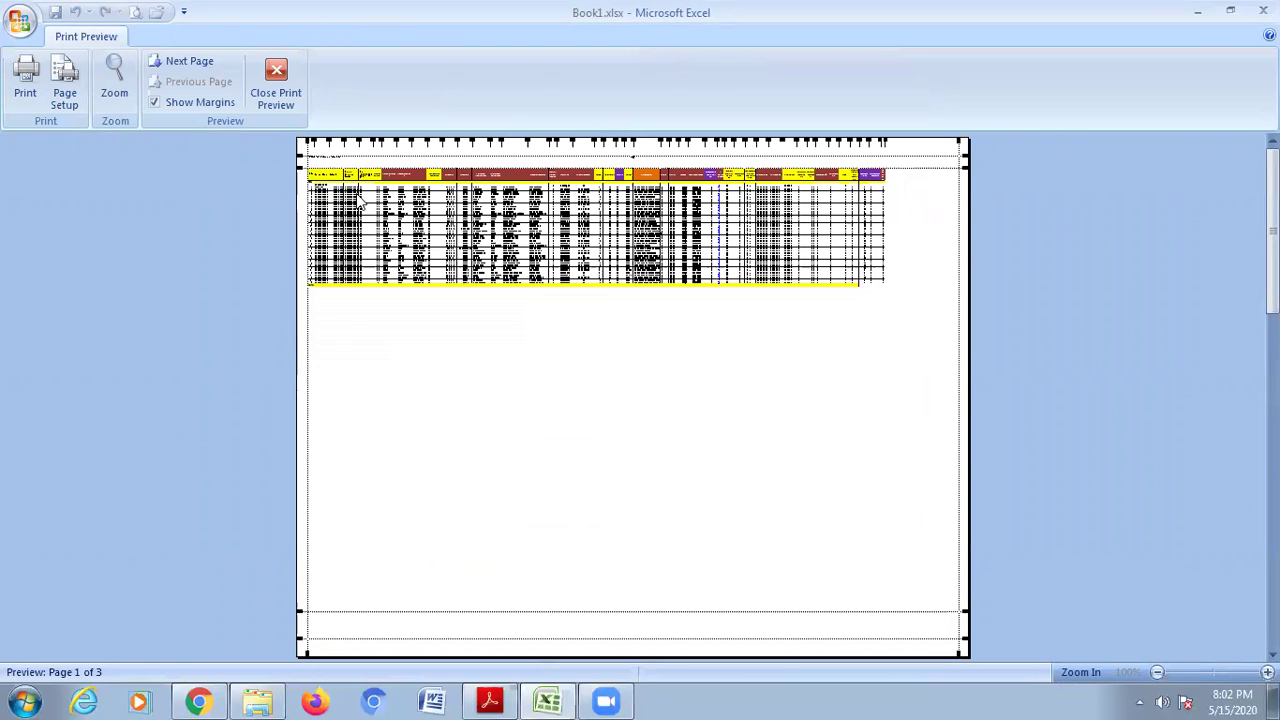
pyautogui.press('Escape')
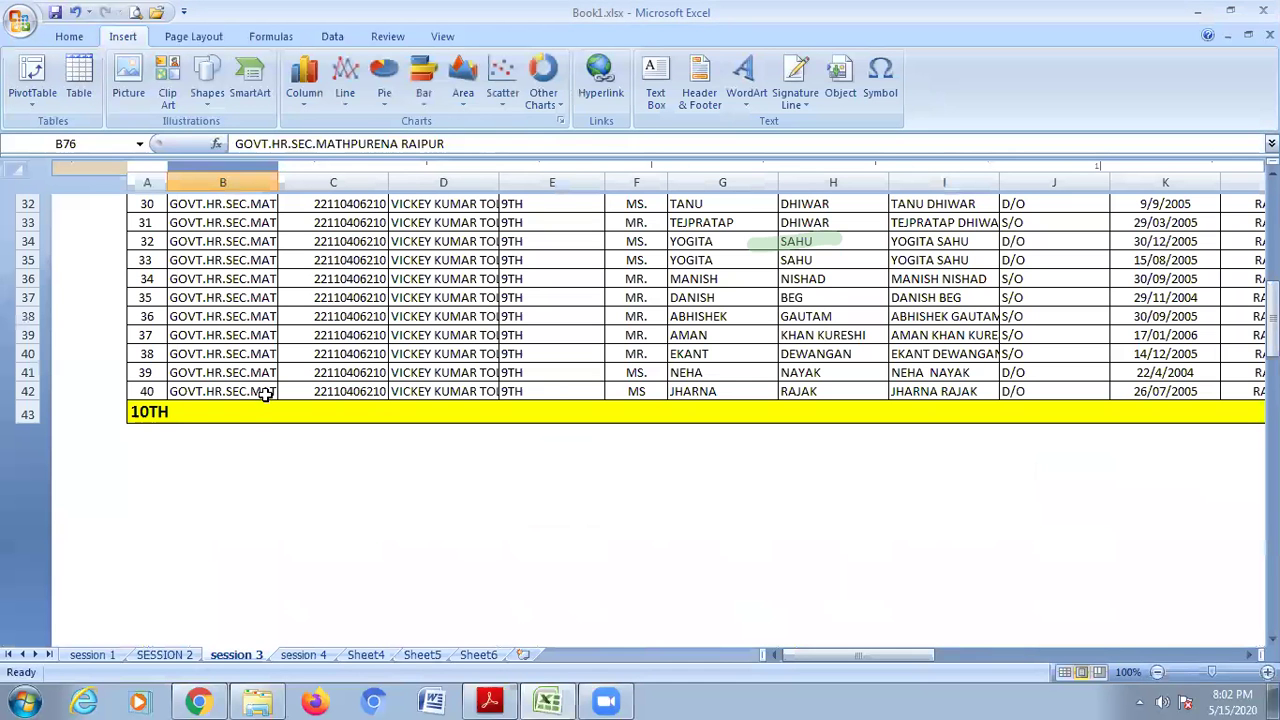
pyautogui.scroll(11, 263, 393)
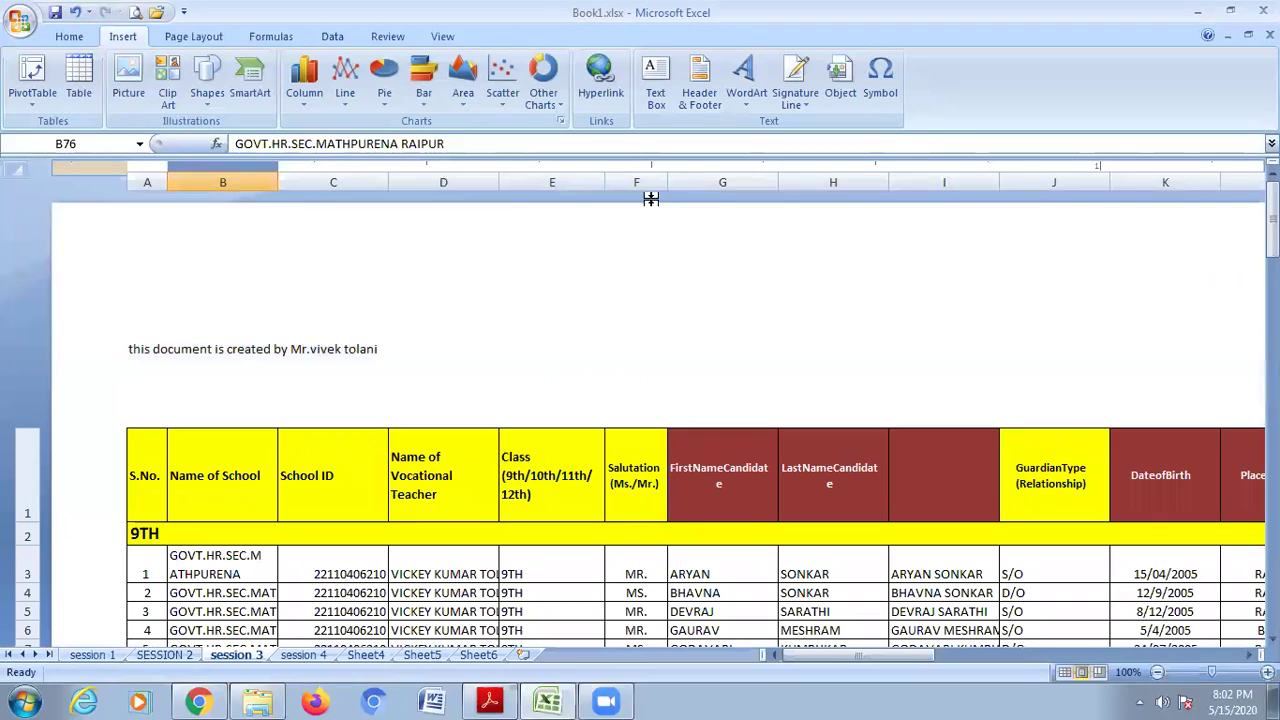
# Switch the session 3 sheet to Normal view and look at the start of the student table without the header.
pyautogui.click(185, 37)
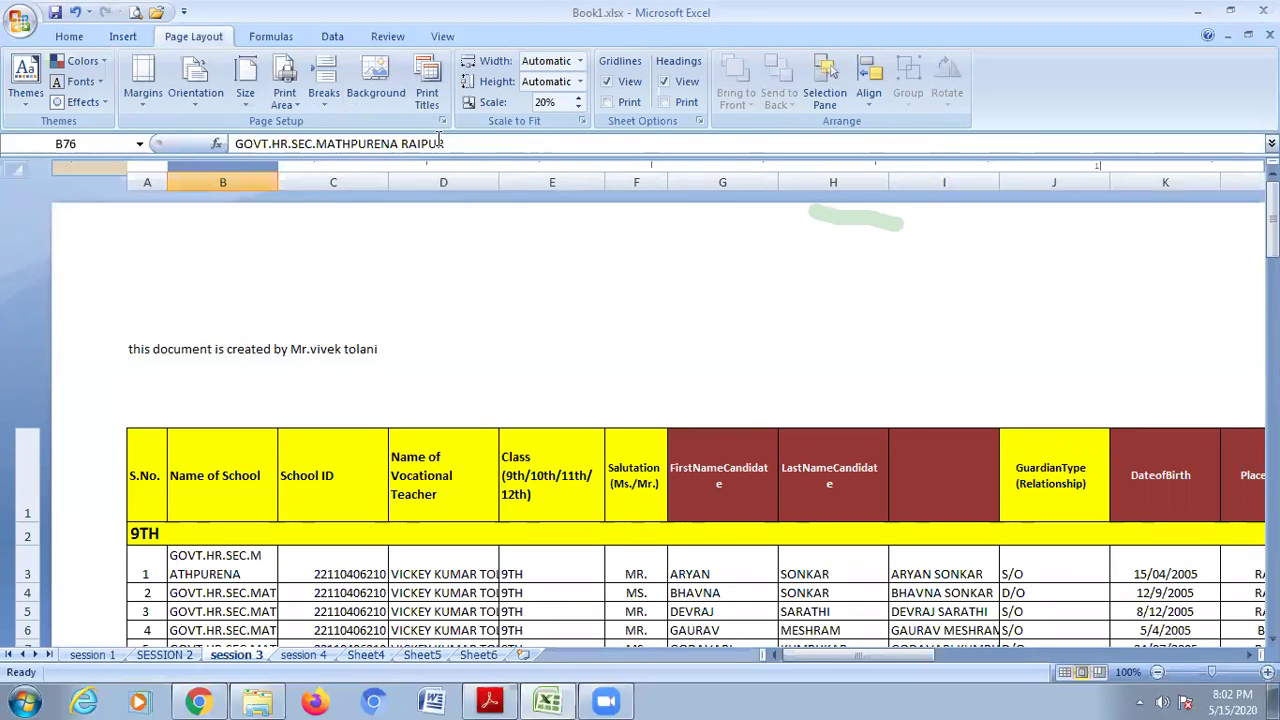
pyautogui.click(442, 36)
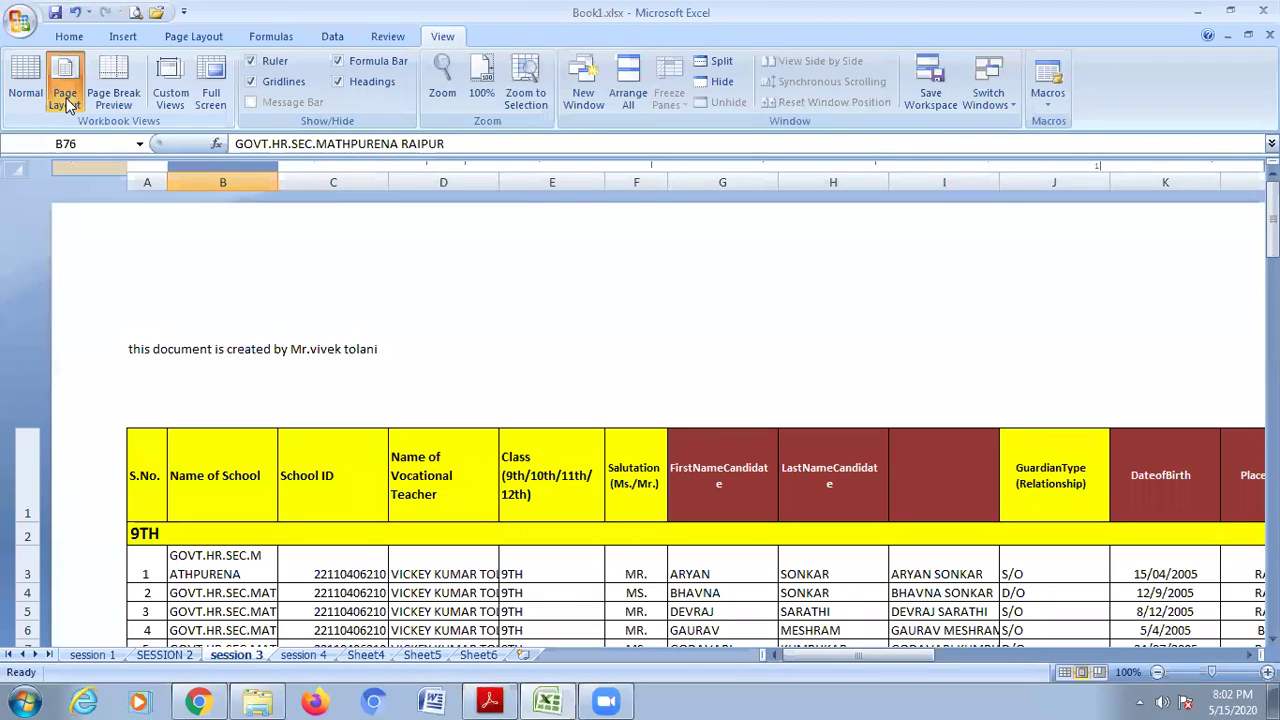
pyautogui.click(12, 72)
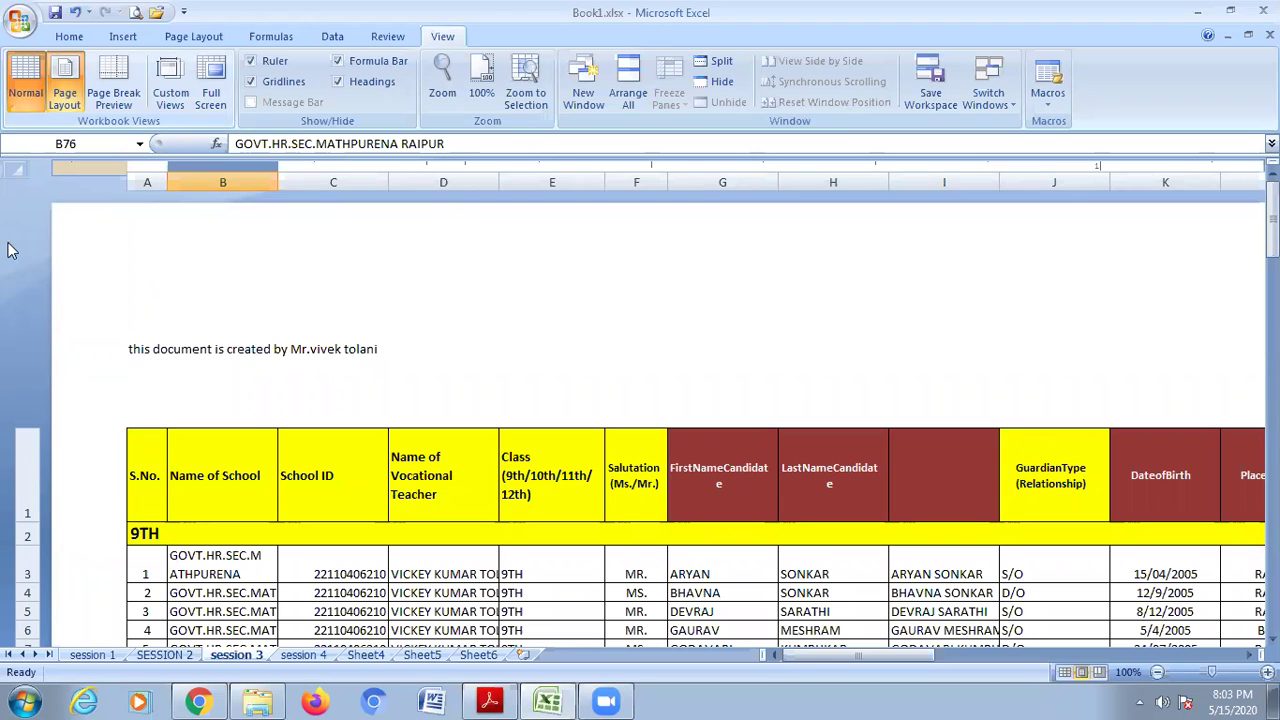
pyautogui.click(45, 111)
pyautogui.scroll(10, 130, 275)
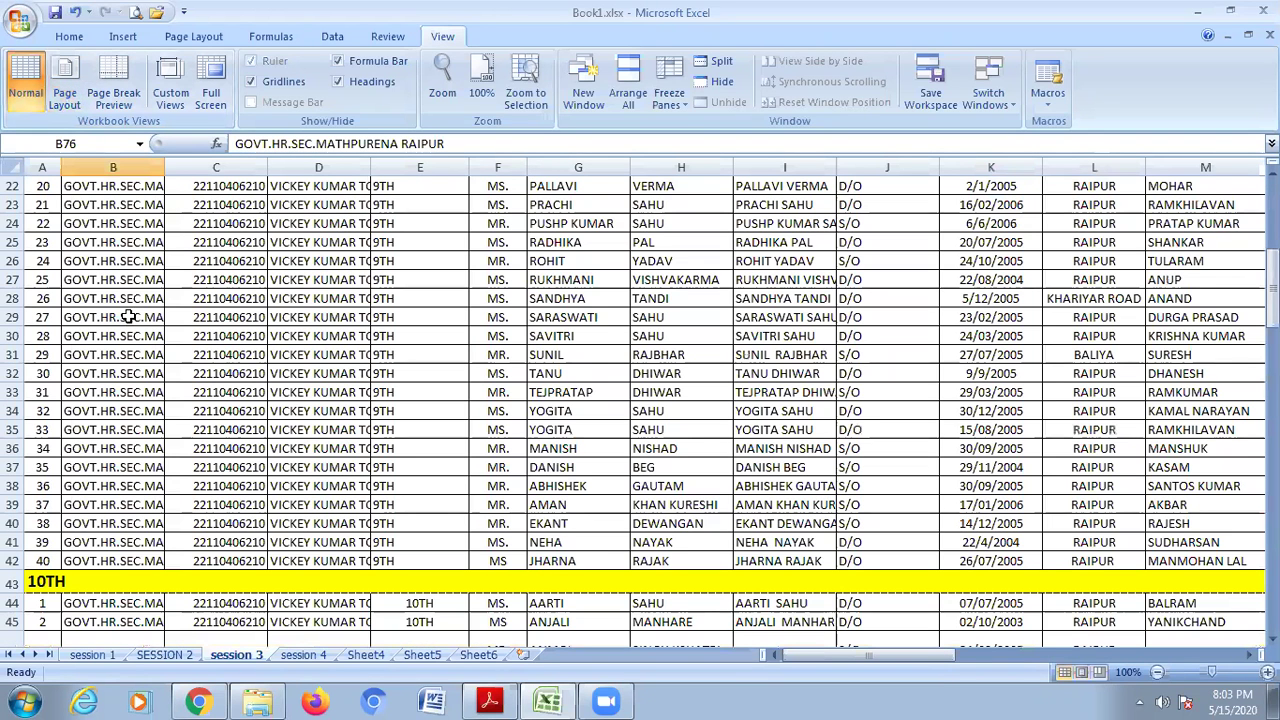
pyautogui.scroll(7, 130, 316)
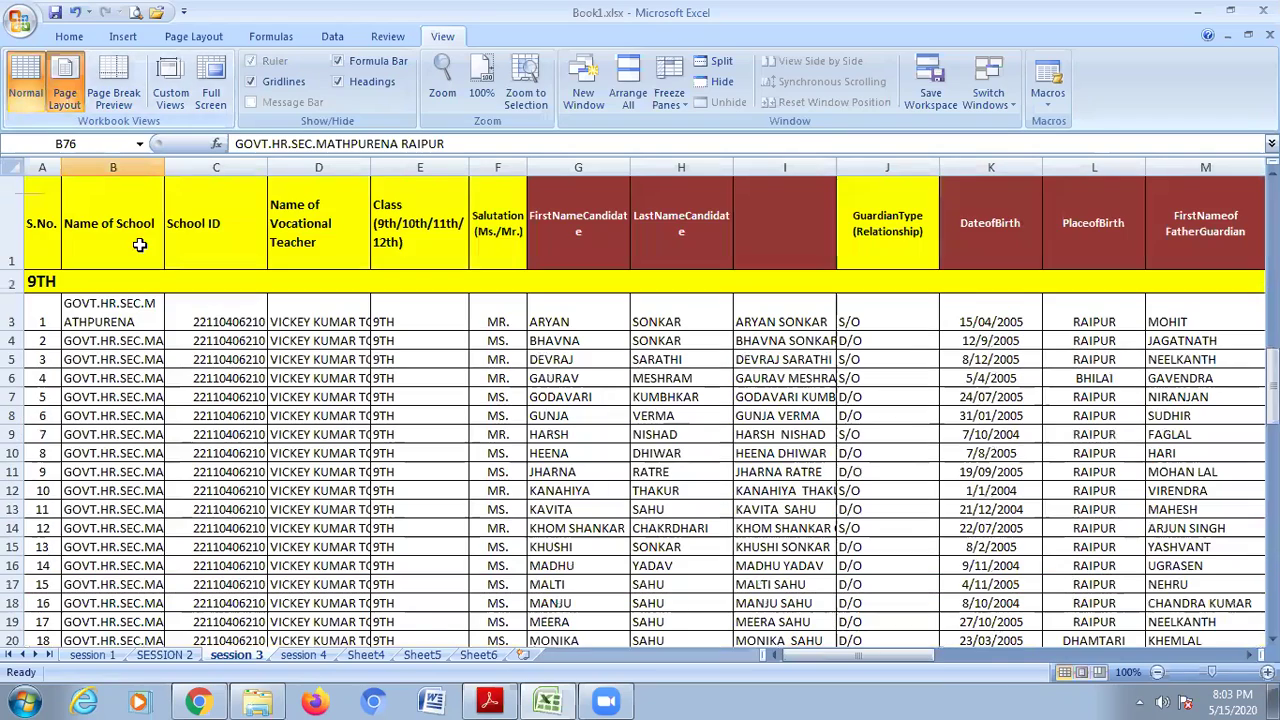
# Return to Page Layout view and examine the custom header above the table and the rows across the following pages.
pyautogui.hotkey('alt', 'w')
pyautogui.press('p')
pyautogui.scroll(15, 232, 371)
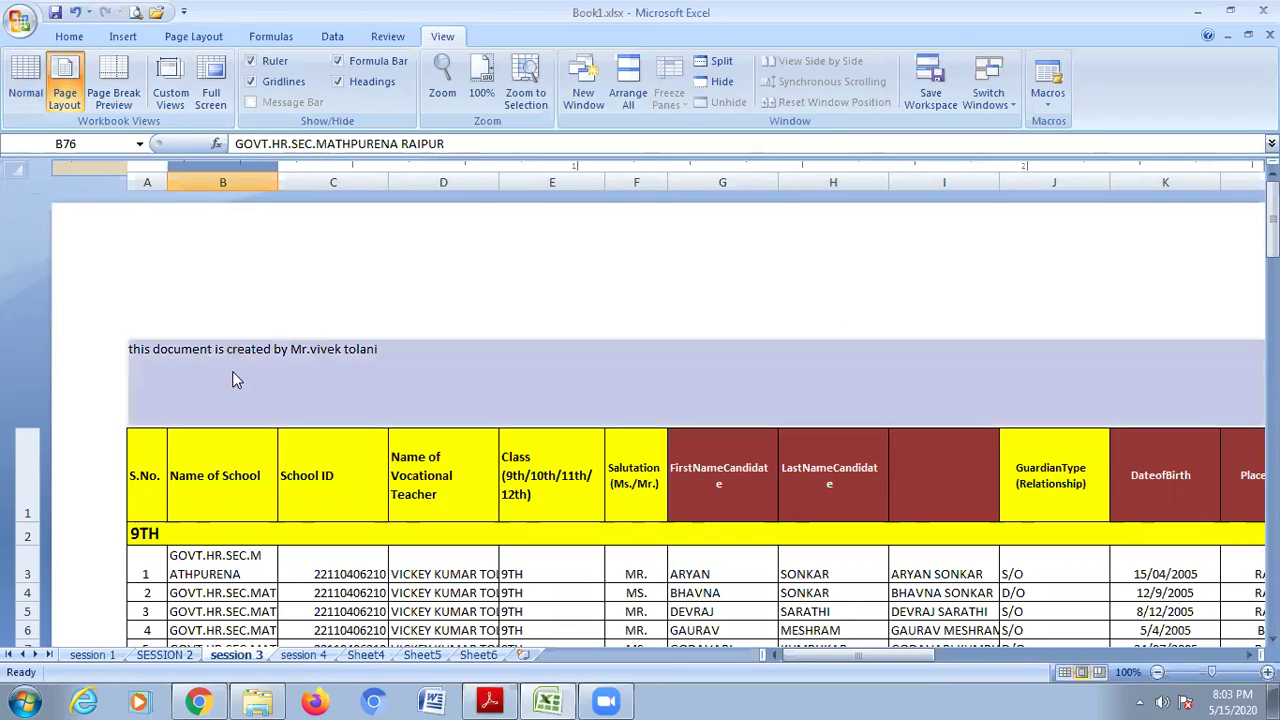
pyautogui.scroll(-15, 380, 375)
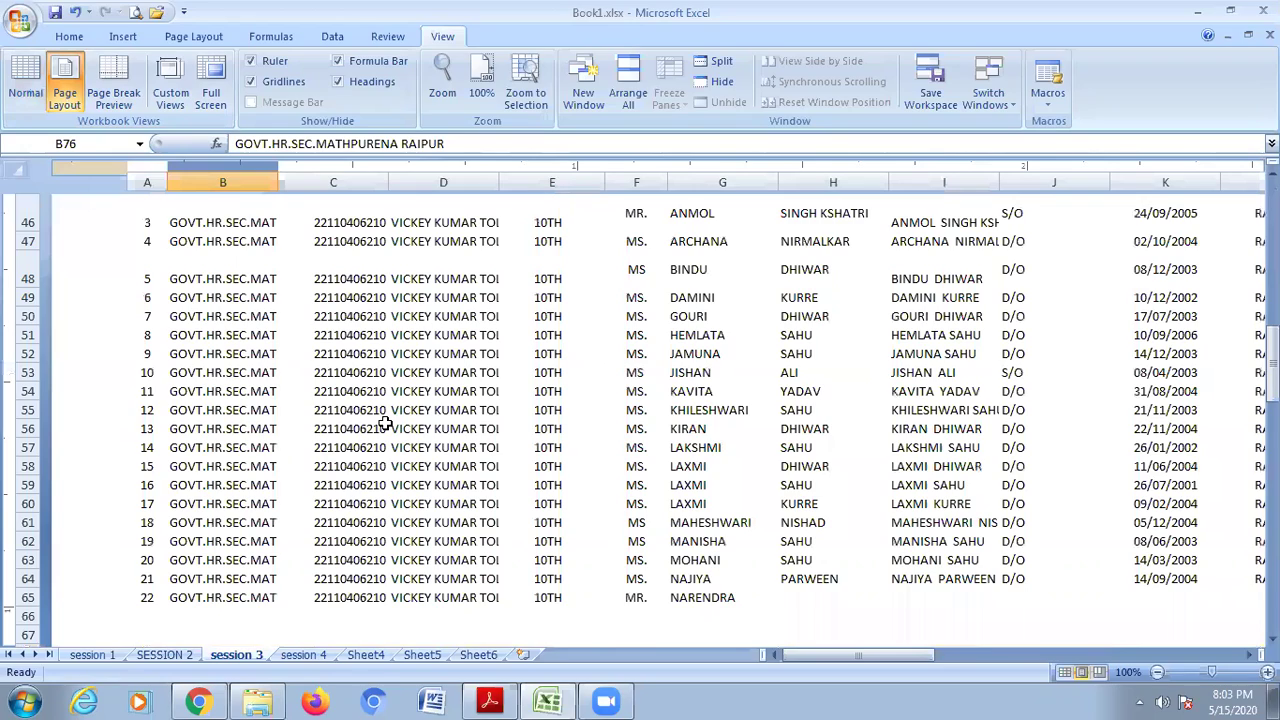
pyautogui.scroll(8, 1157, 678)
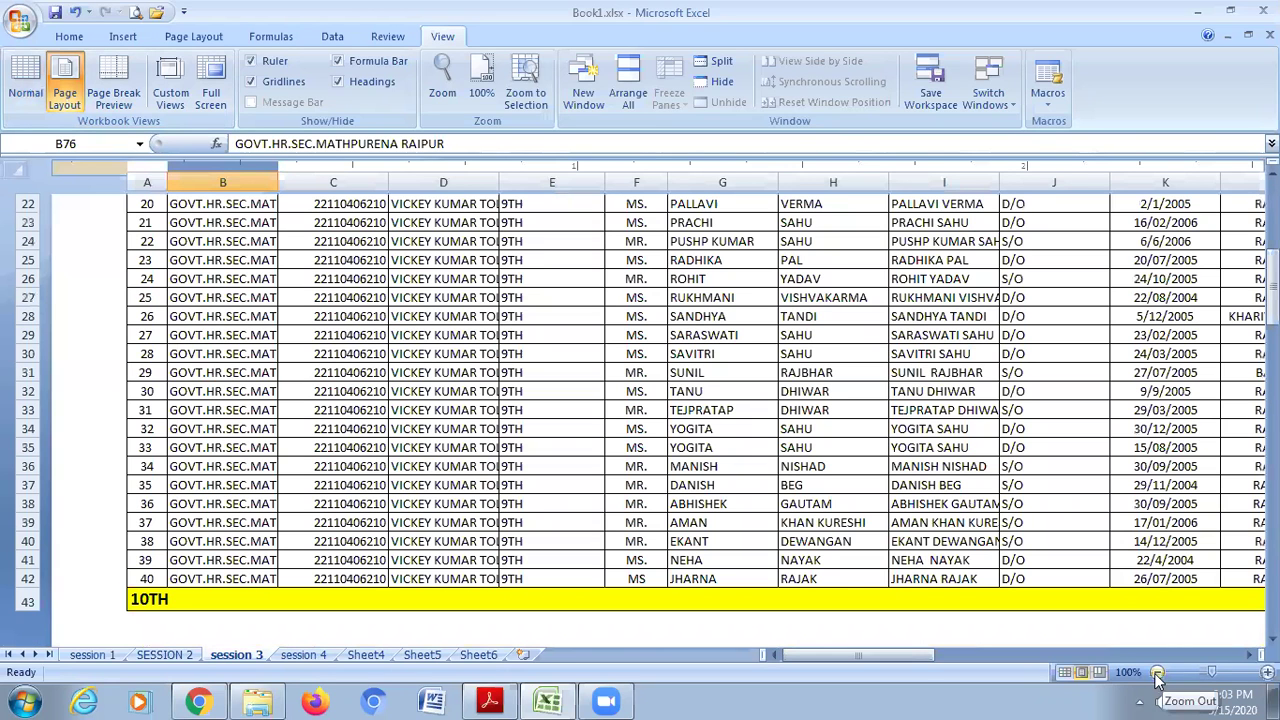
# Zoom out to 20% in Page Layout view and look over the whole page with its header and page number.
pyautogui.click(1157, 673)
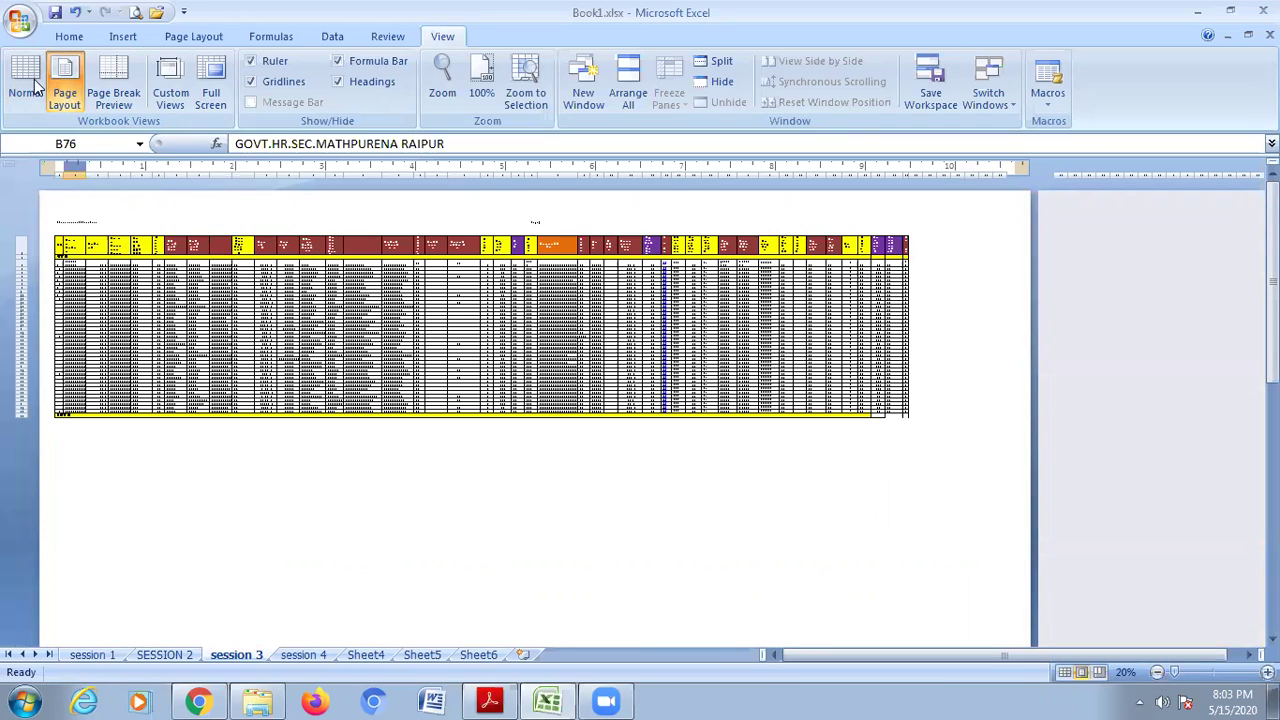
pyautogui.scroll(-3, 497, 360)
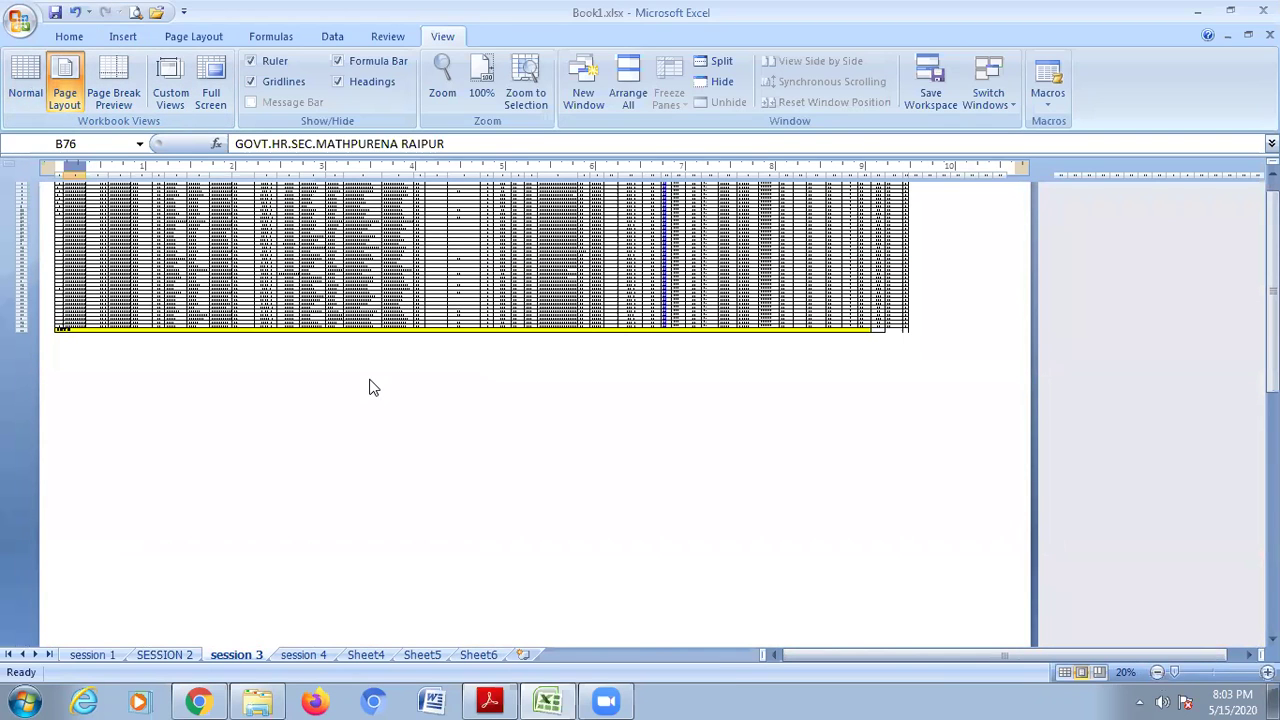
pyautogui.scroll(3, 371, 374)
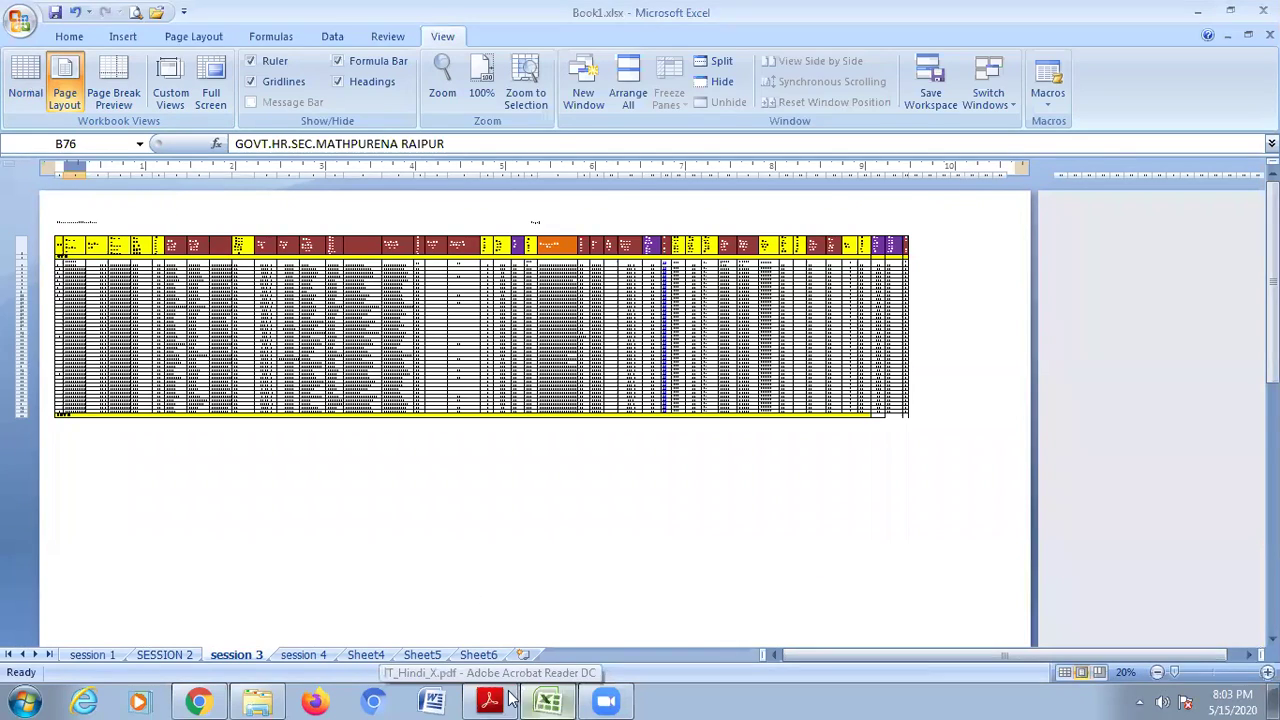
pyautogui.click(465, 670)
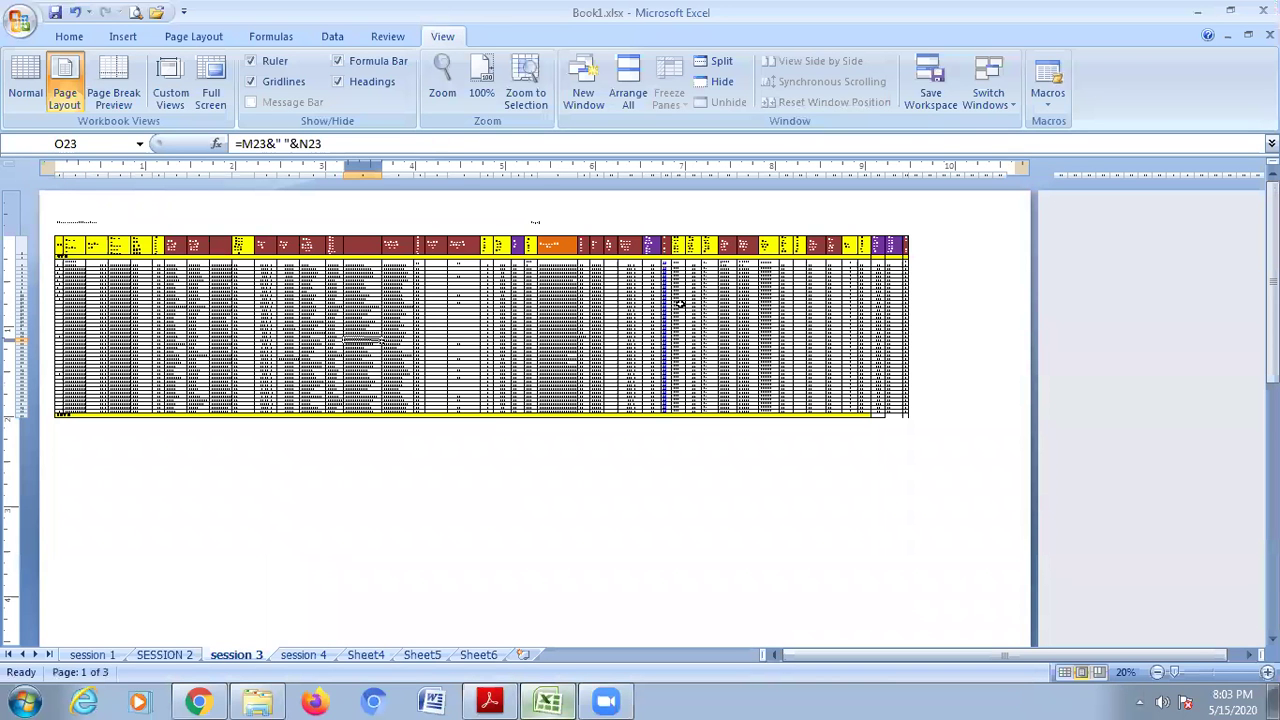
# Put the session 3 sheet back in Normal view and go to the empty rows below the last student record.
pyautogui.click(20, 95)
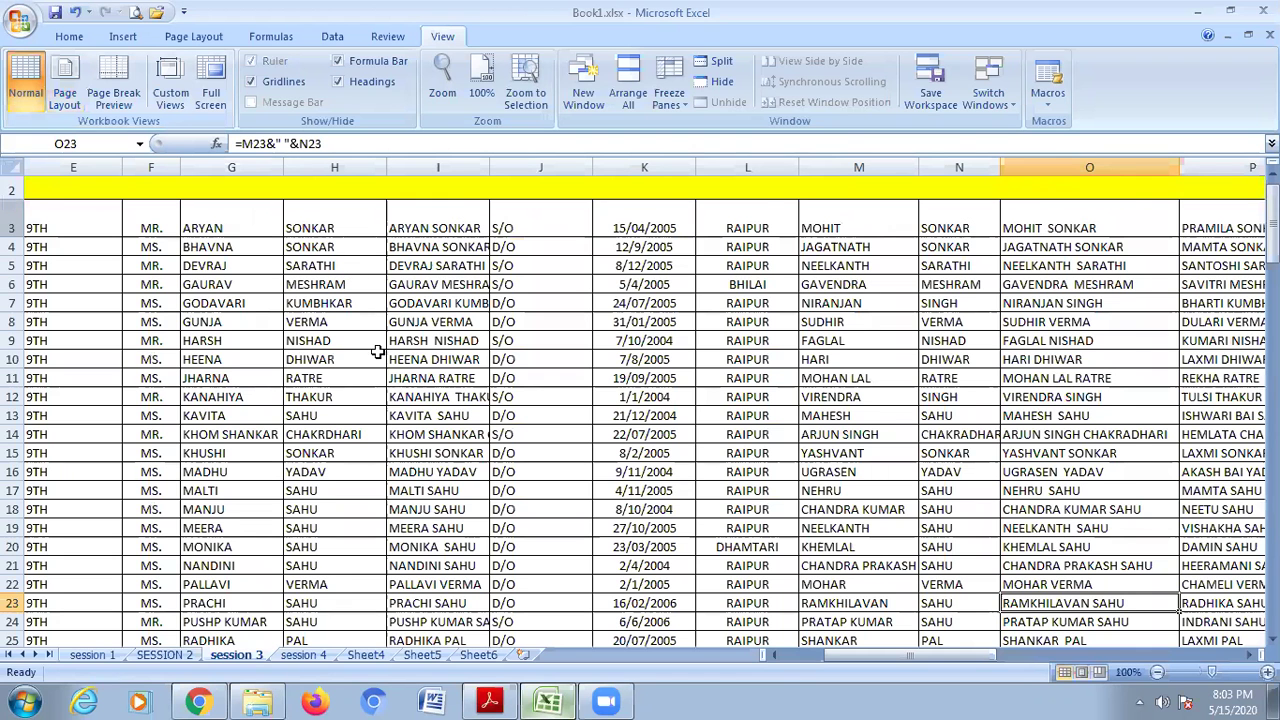
pyautogui.scroll(-8, 452, 364)
pyautogui.moveTo(518, 258); pyautogui.dragTo(557, 386)
pyautogui.moveTo(547, 223); pyautogui.dragTo(549, 391)
pyautogui.scroll(-15, 550, 393)
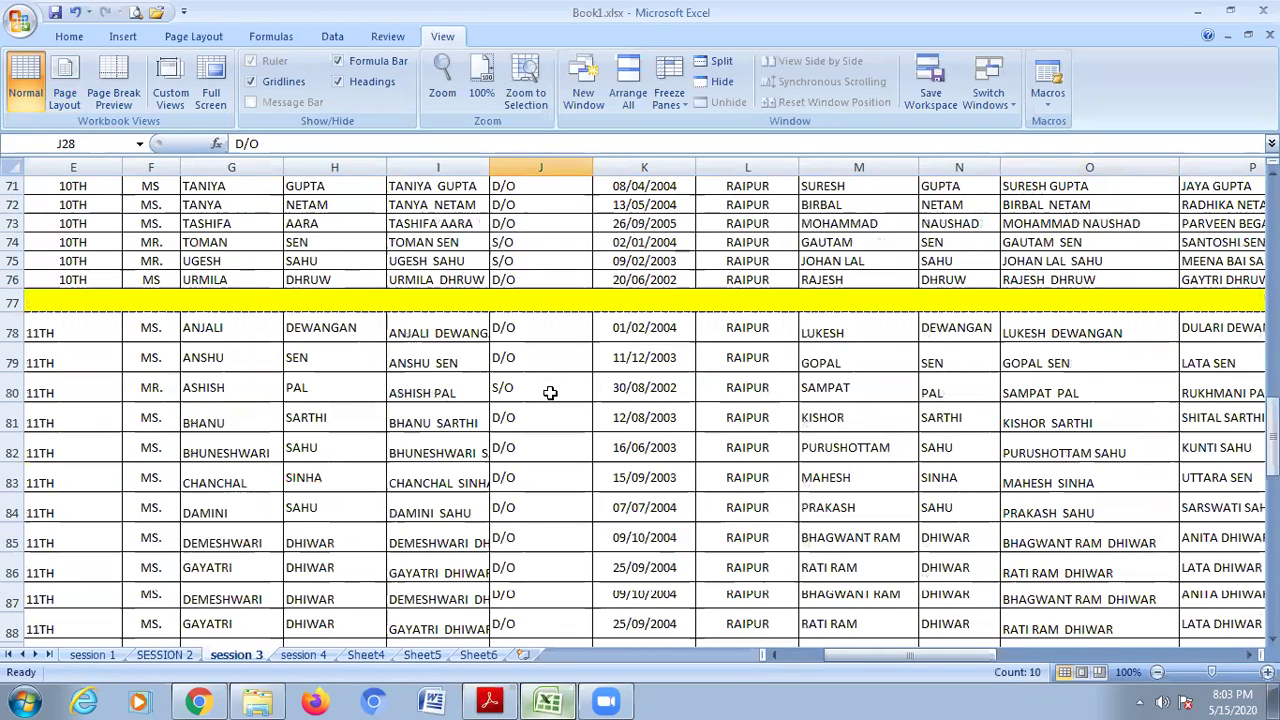
pyautogui.scroll(-15, 550, 393)
pyautogui.scroll(-2, 550, 393)
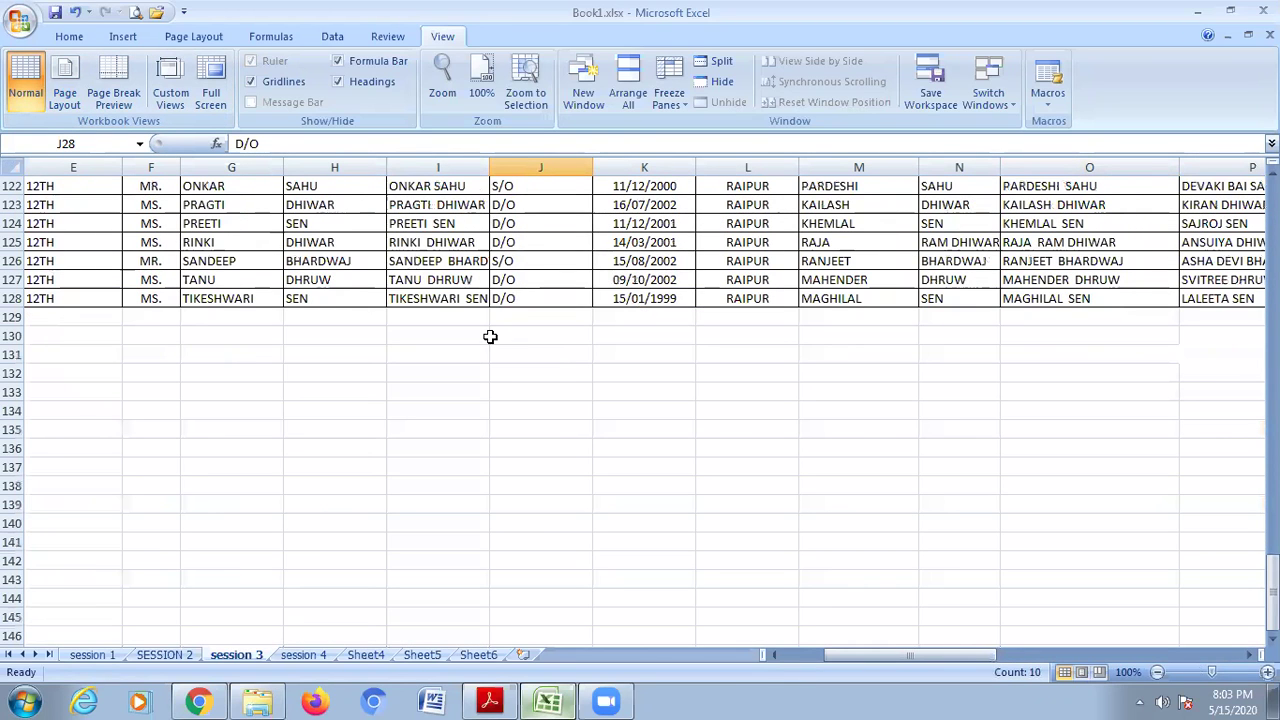
# Select empty cells below the student table, then hide the sheet's gridlines and show them again.
pyautogui.click(525, 338)
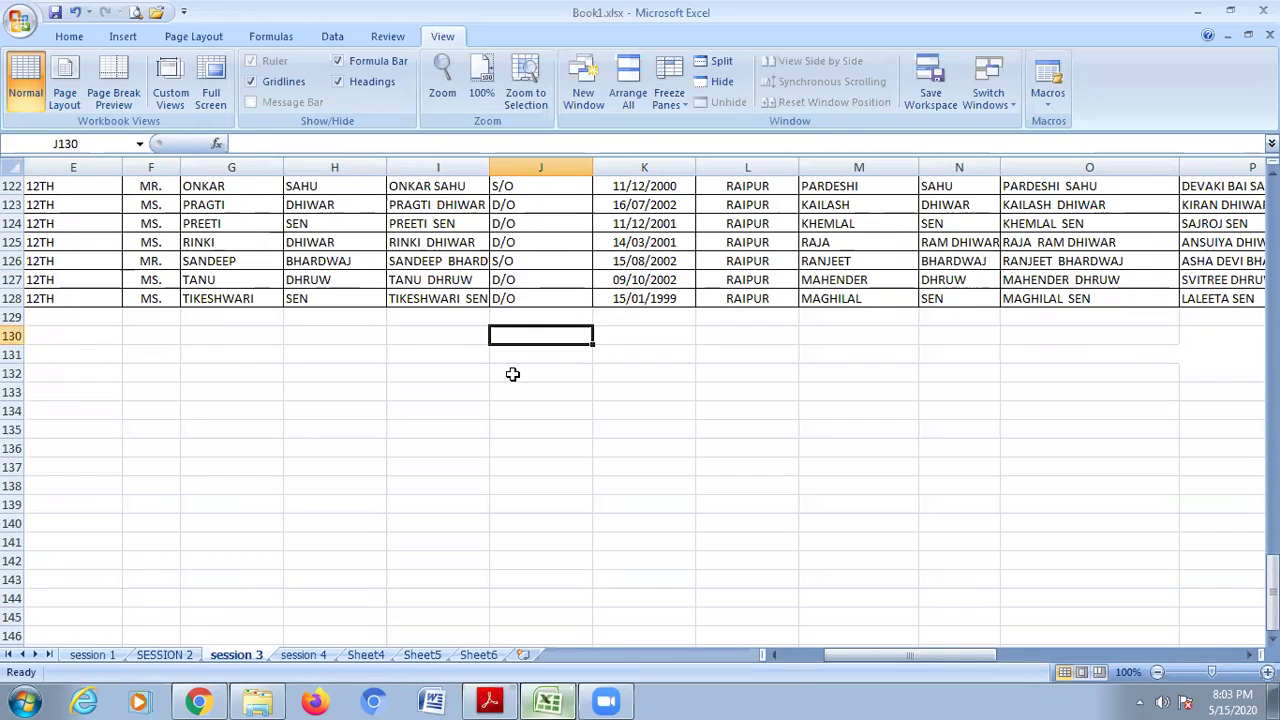
pyautogui.click(514, 352)
pyautogui.click(506, 386)
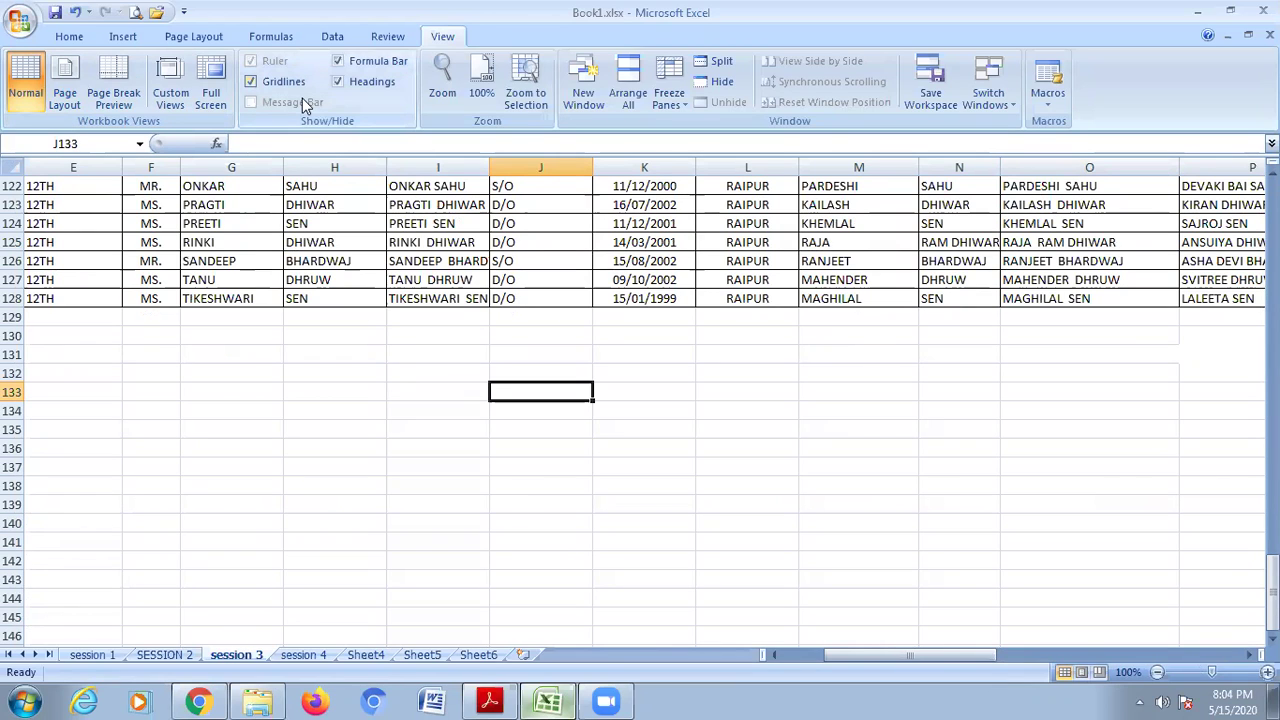
pyautogui.click(283, 81)
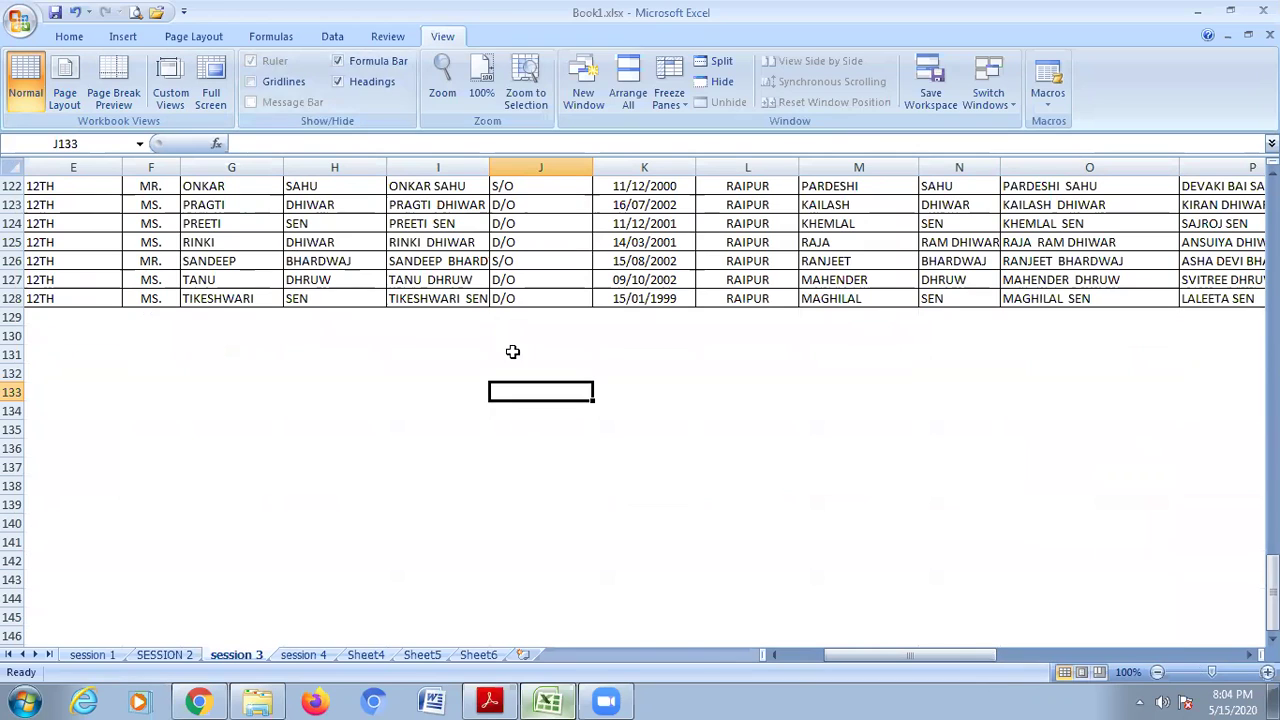
pyautogui.click(283, 82)
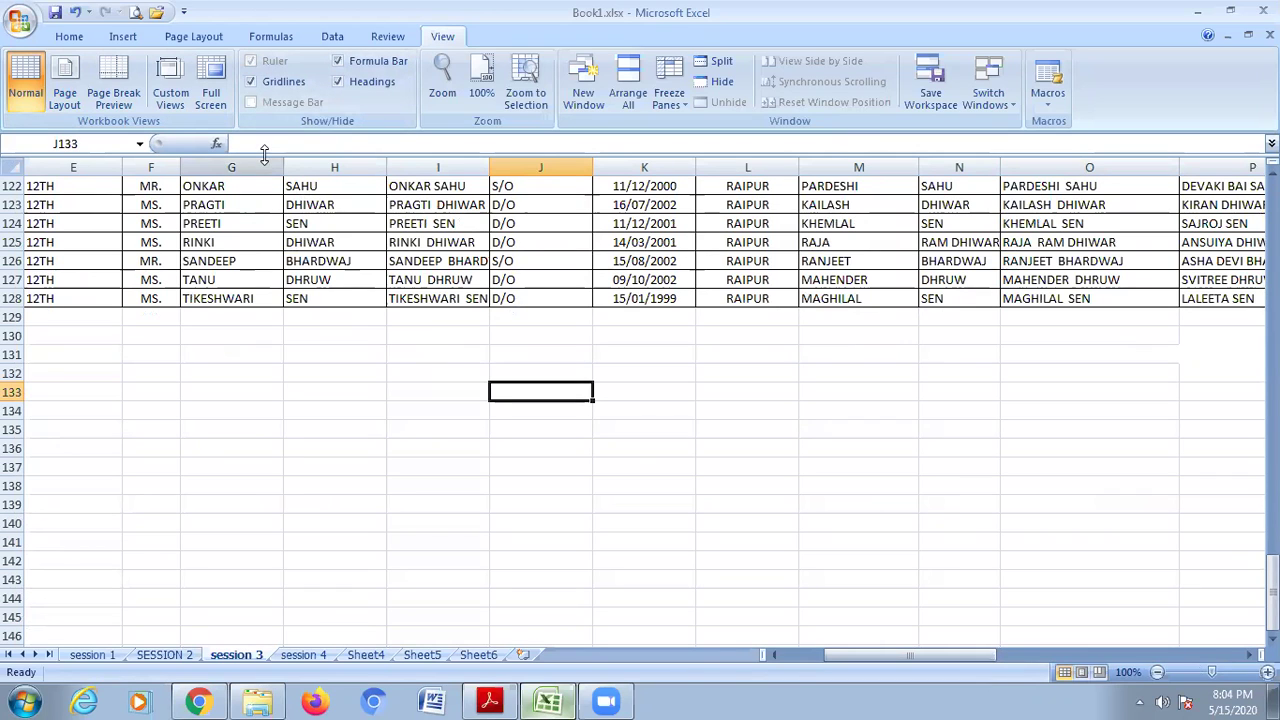
# With gridlines hidden, try all borders on the blank range J130:L136, undo them, and apply outside borders instead.
pyautogui.moveTo(593, 427); pyautogui.dragTo(700, 448)
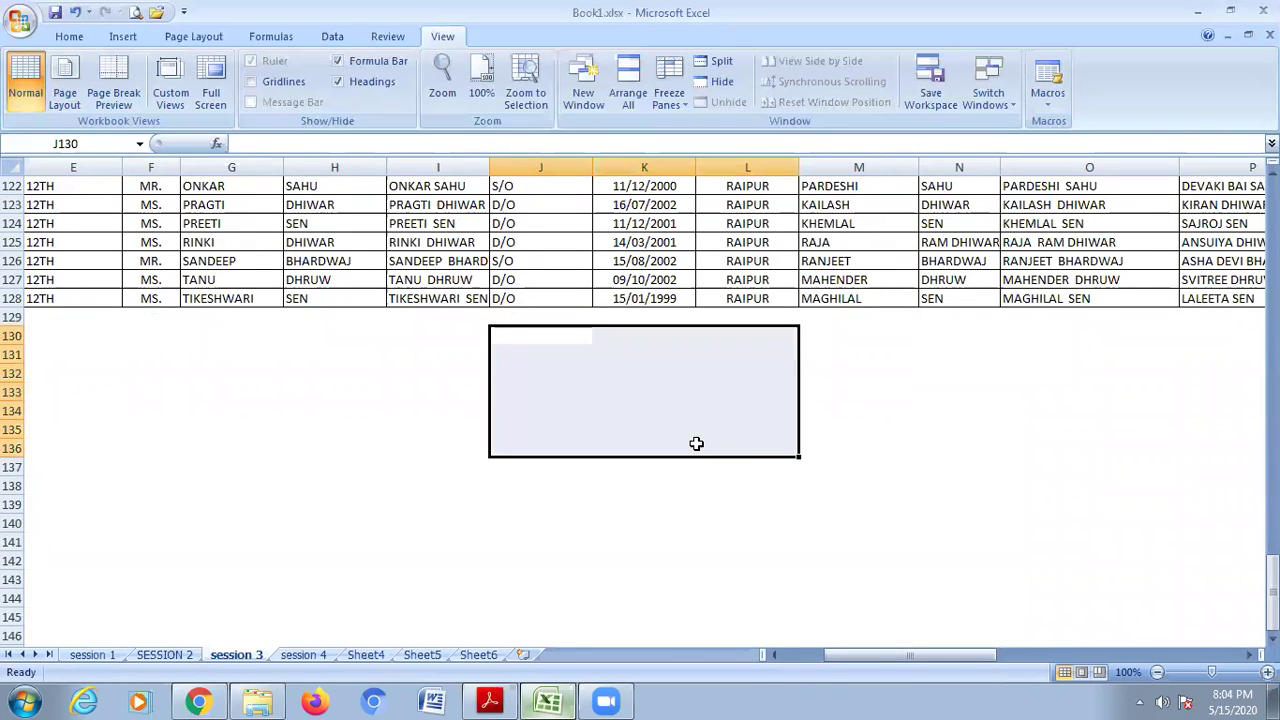
pyautogui.click(69, 37)
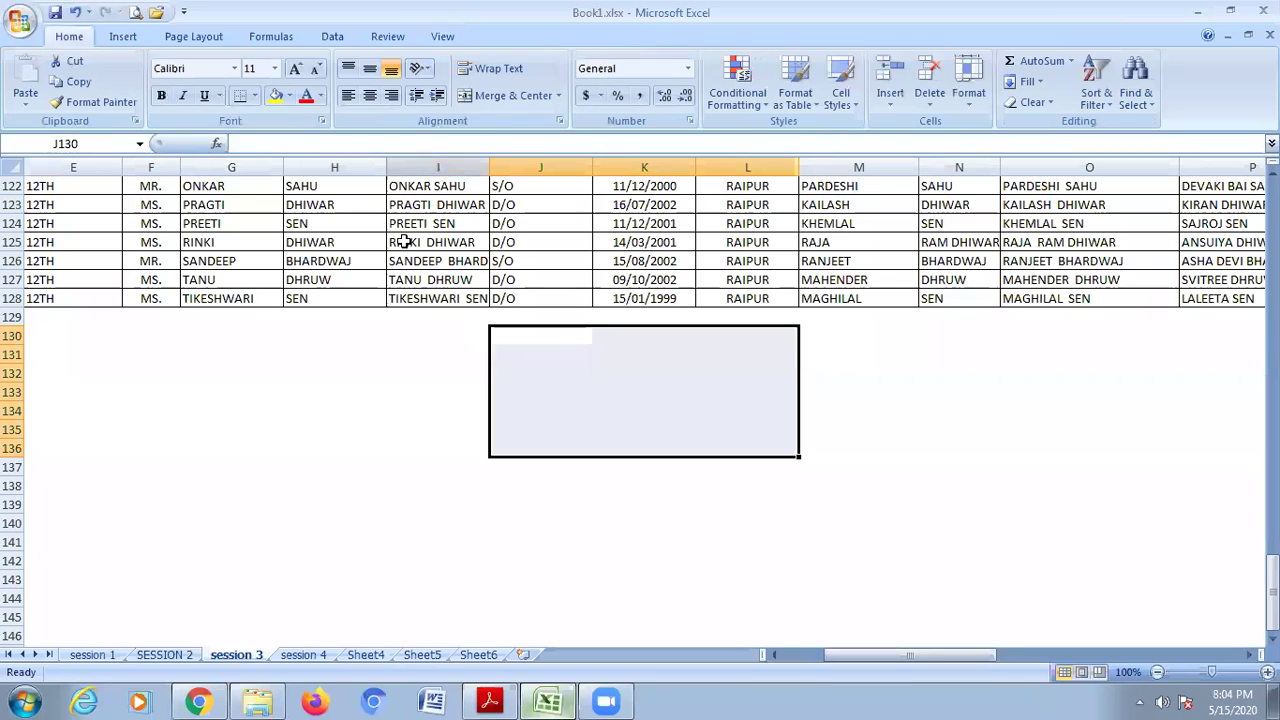
pyautogui.click(255, 96)
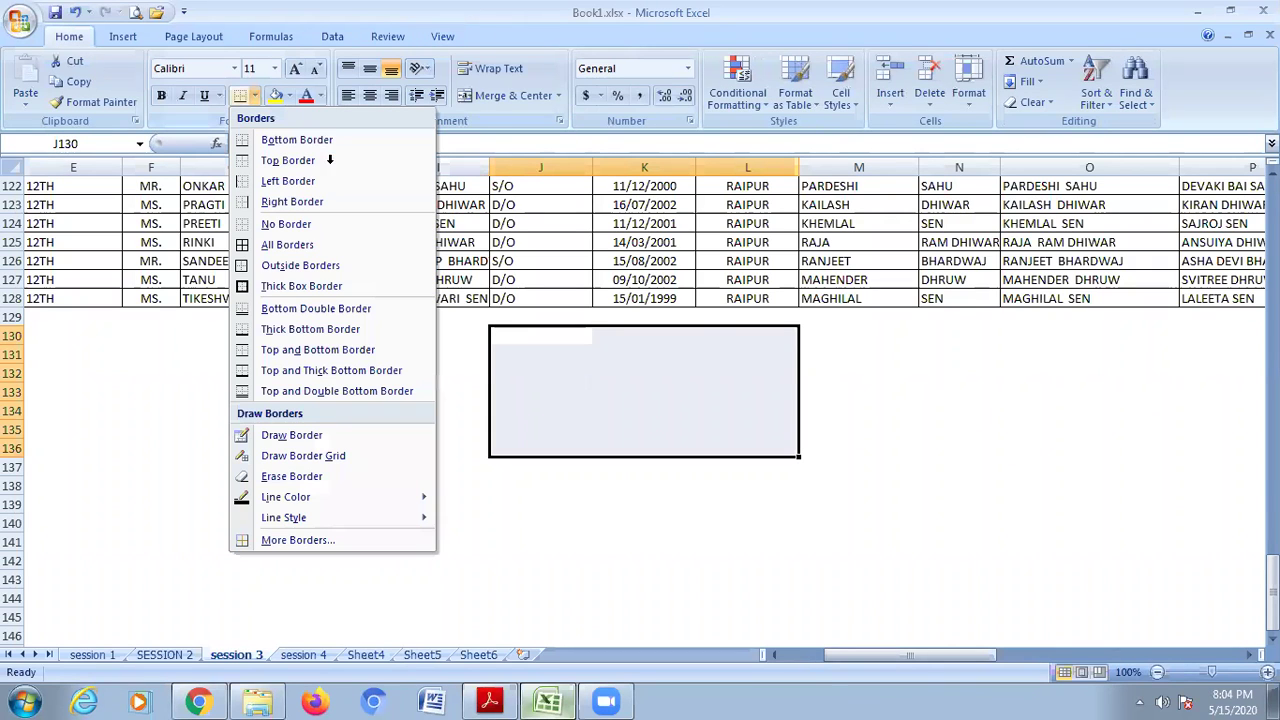
pyautogui.click(287, 245)
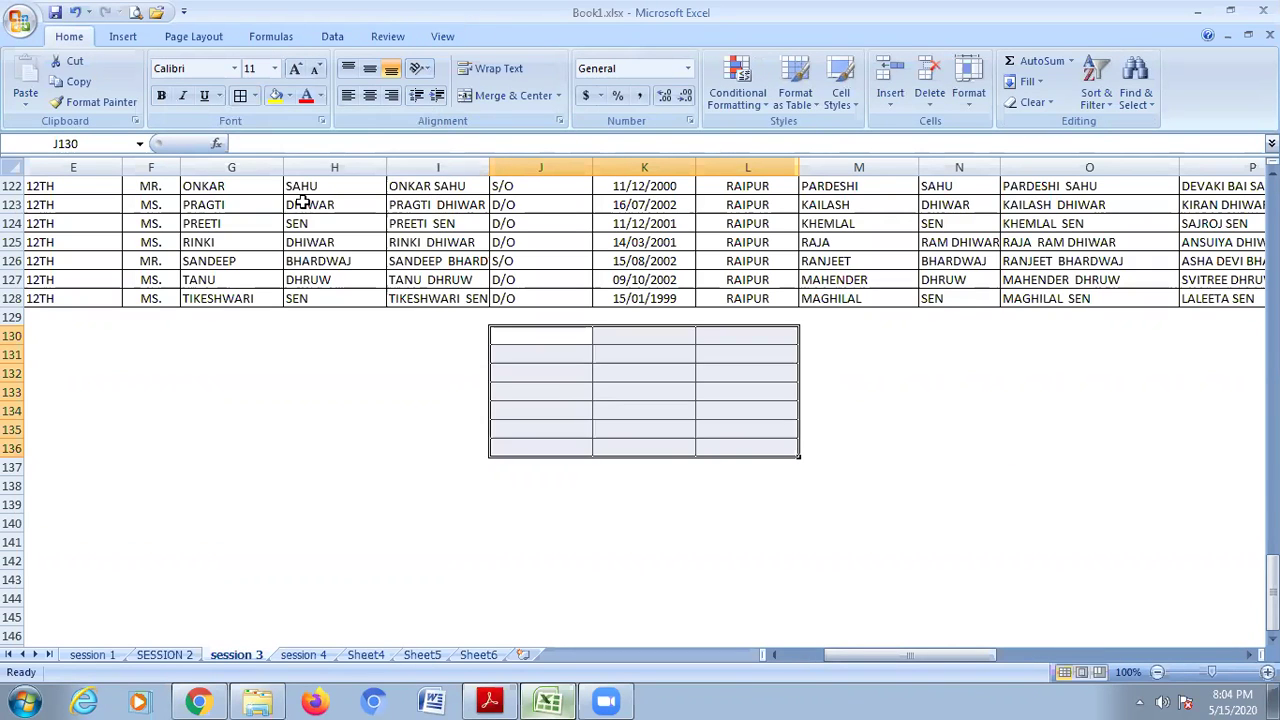
pyautogui.hotkey('ctrl', 'z')
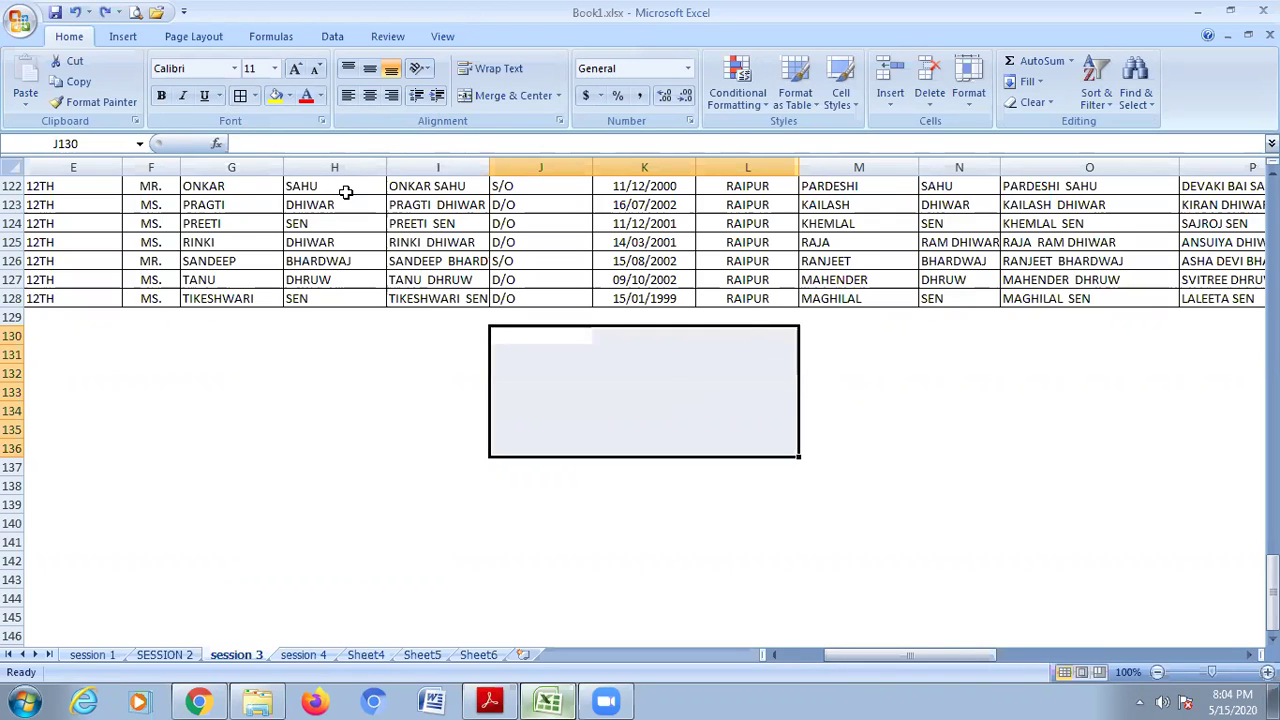
pyautogui.click(255, 96)
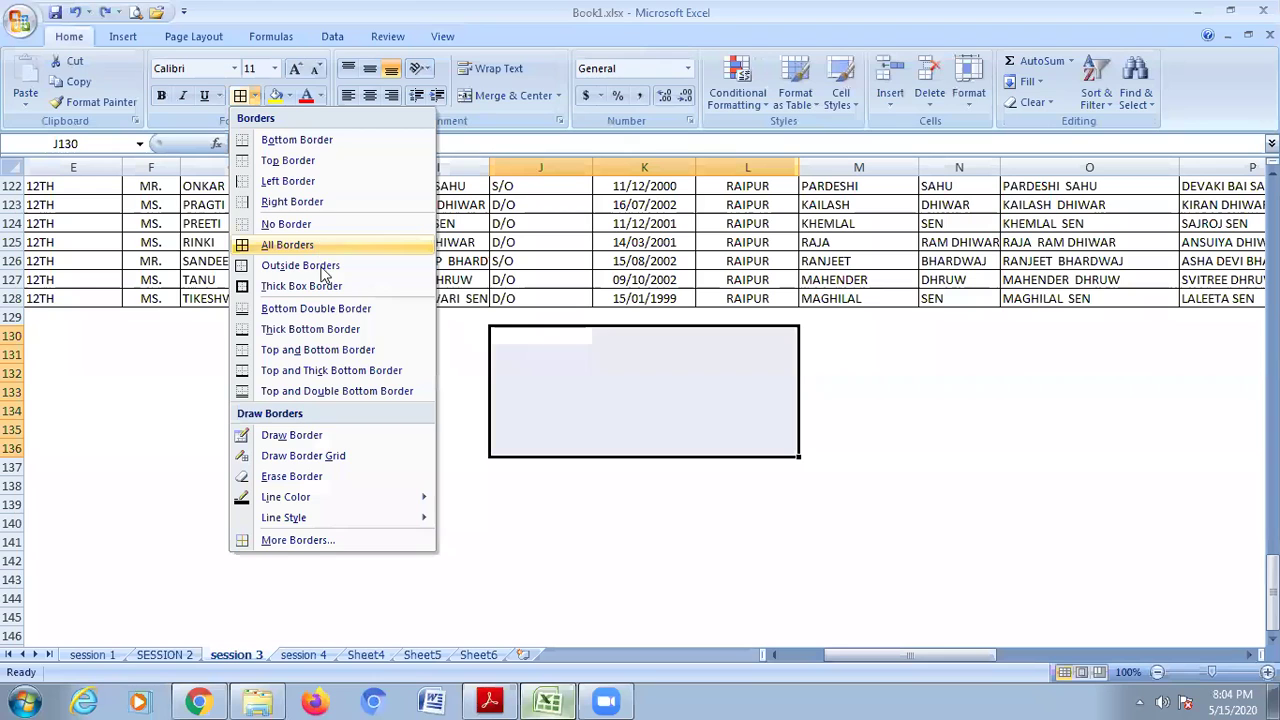
pyautogui.click(747, 504)
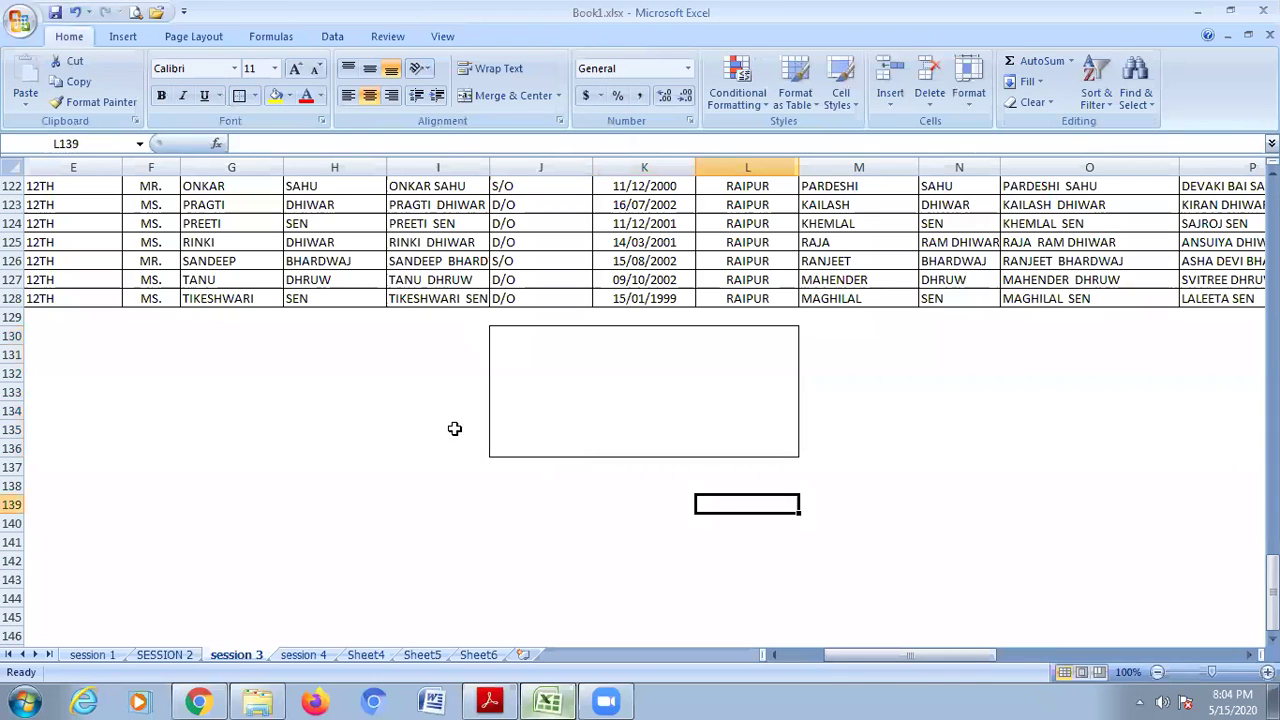
# Turn the display of gridlines back on for the session 3 sheet.
pyautogui.click(198, 38)
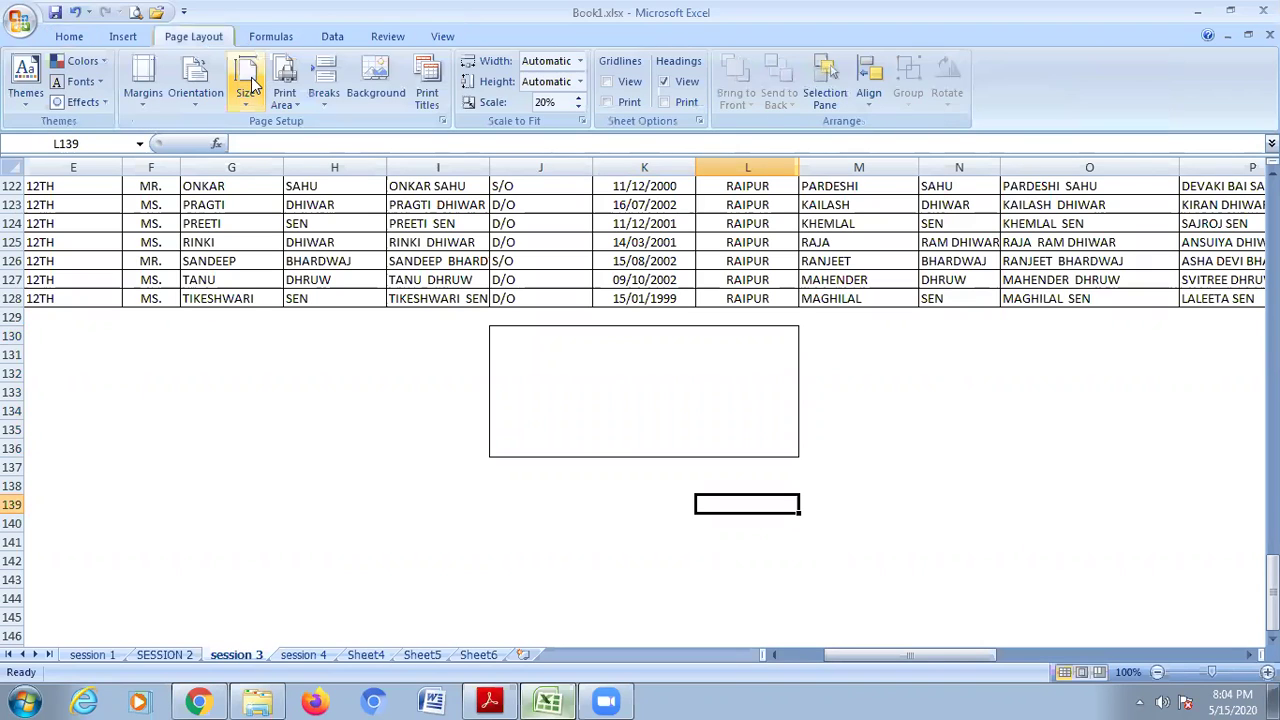
pyautogui.scroll(-4, 251, 77)
pyautogui.click(251, 80)
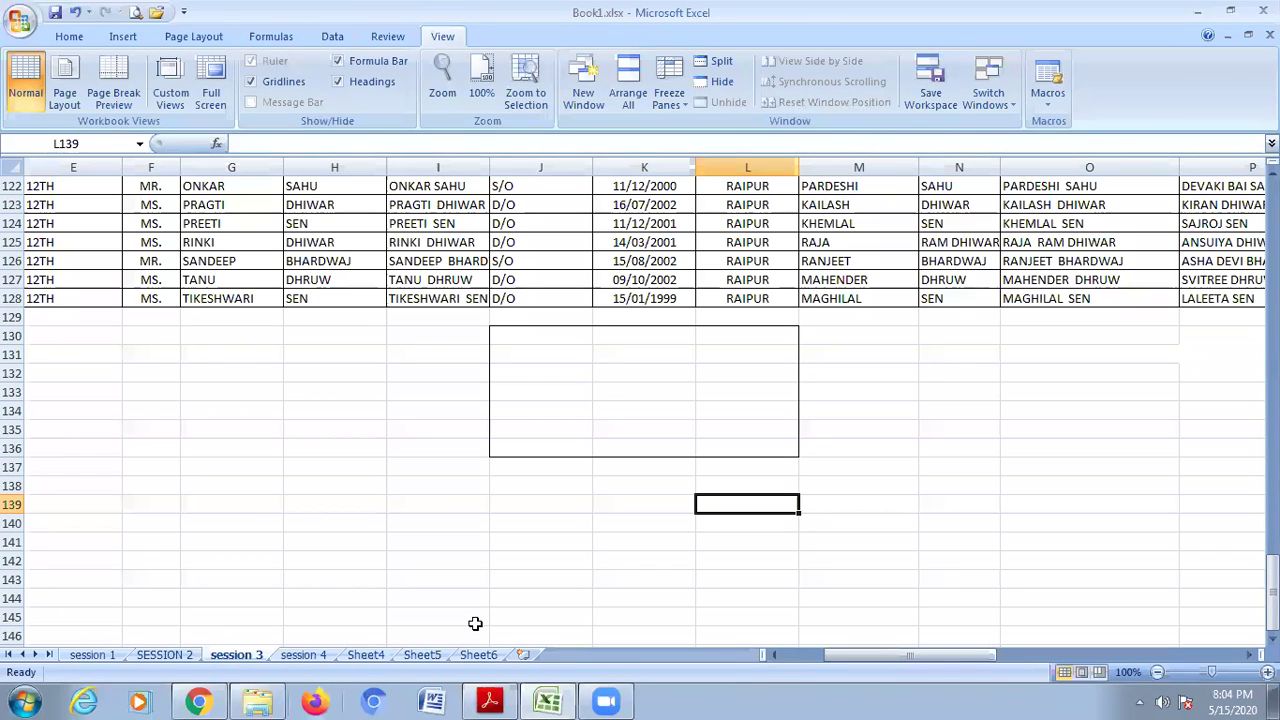
# On the blank Sheet4, hide the gridlines and display them again.
pyautogui.click(372, 661)
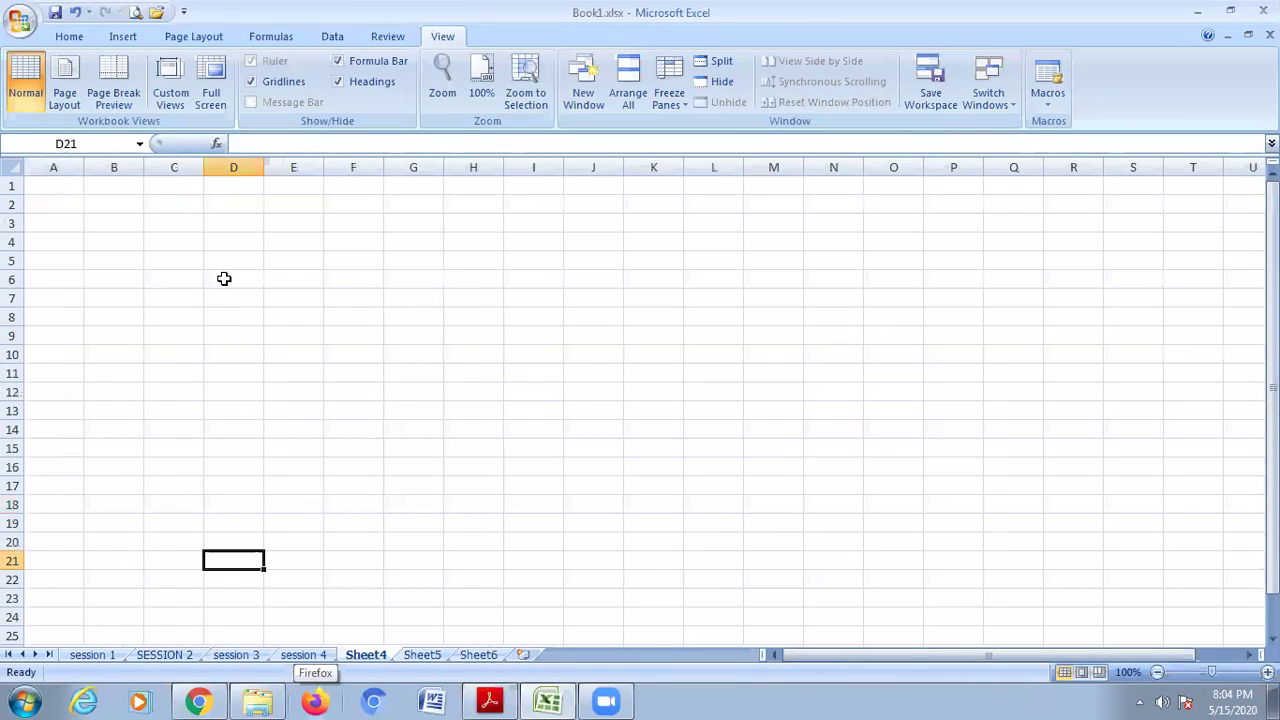
pyautogui.click(226, 196)
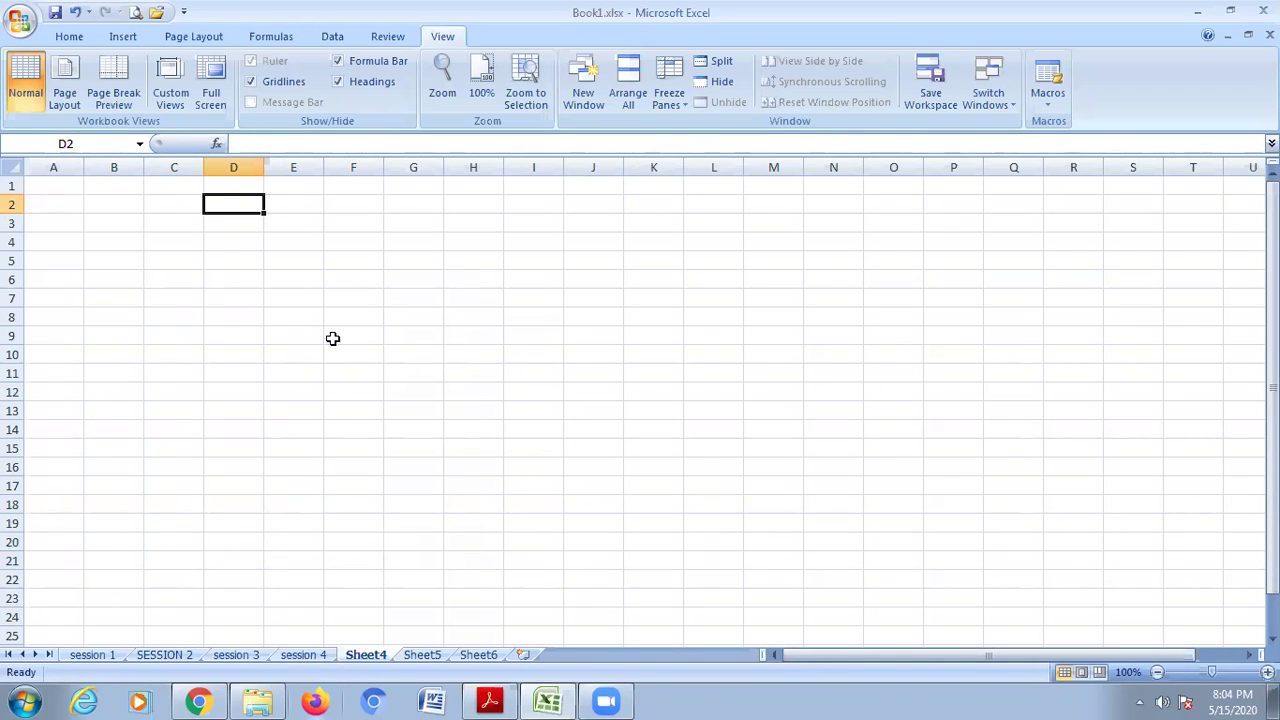
pyautogui.click(186, 187)
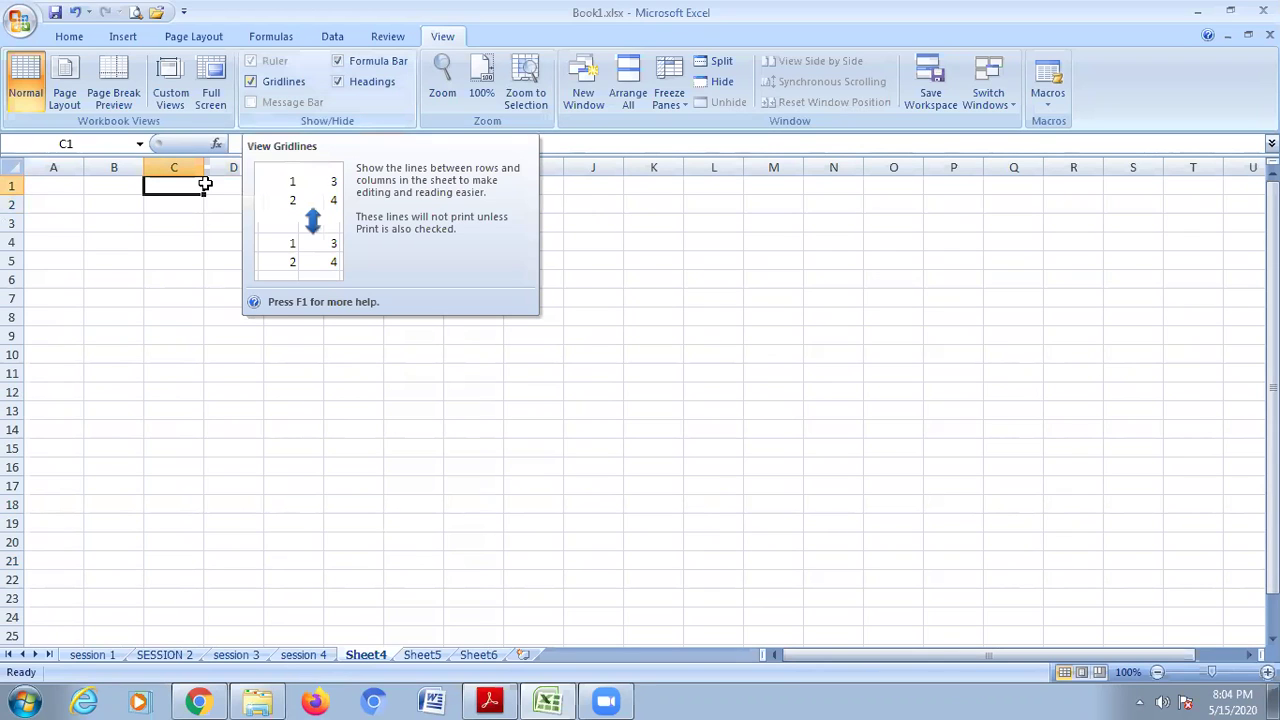
pyautogui.click(254, 82)
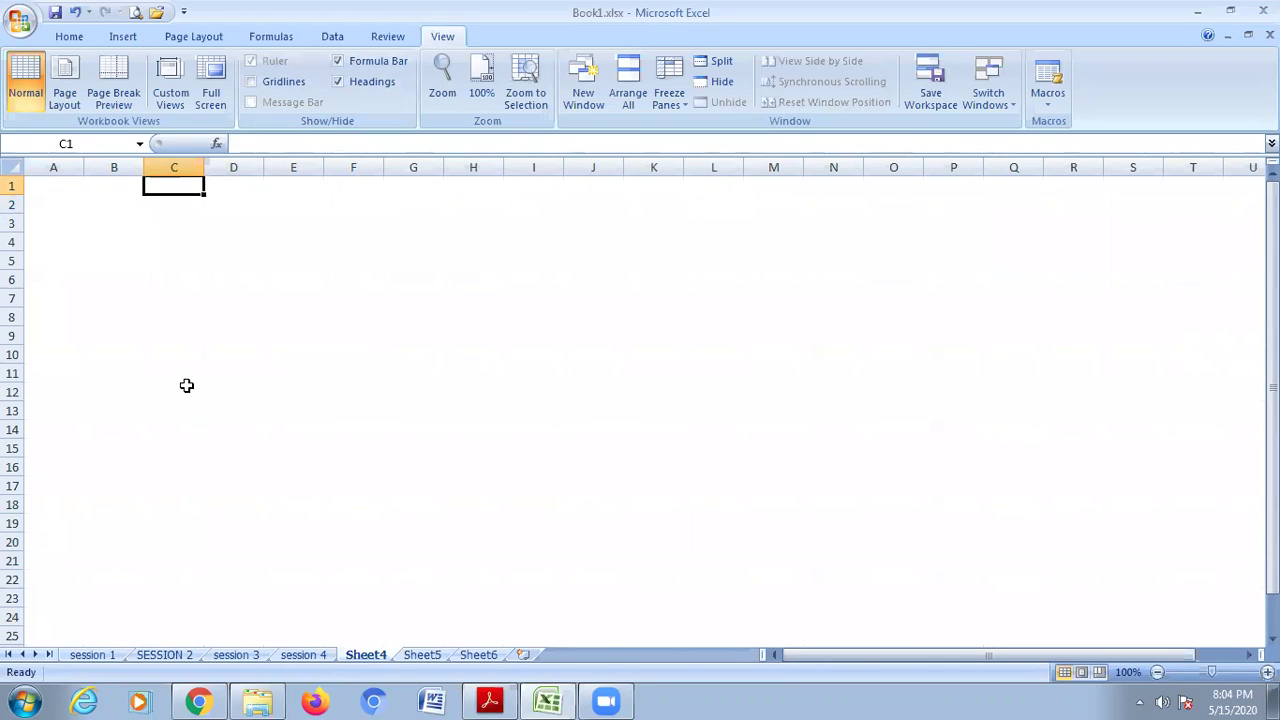
pyautogui.click(257, 182)
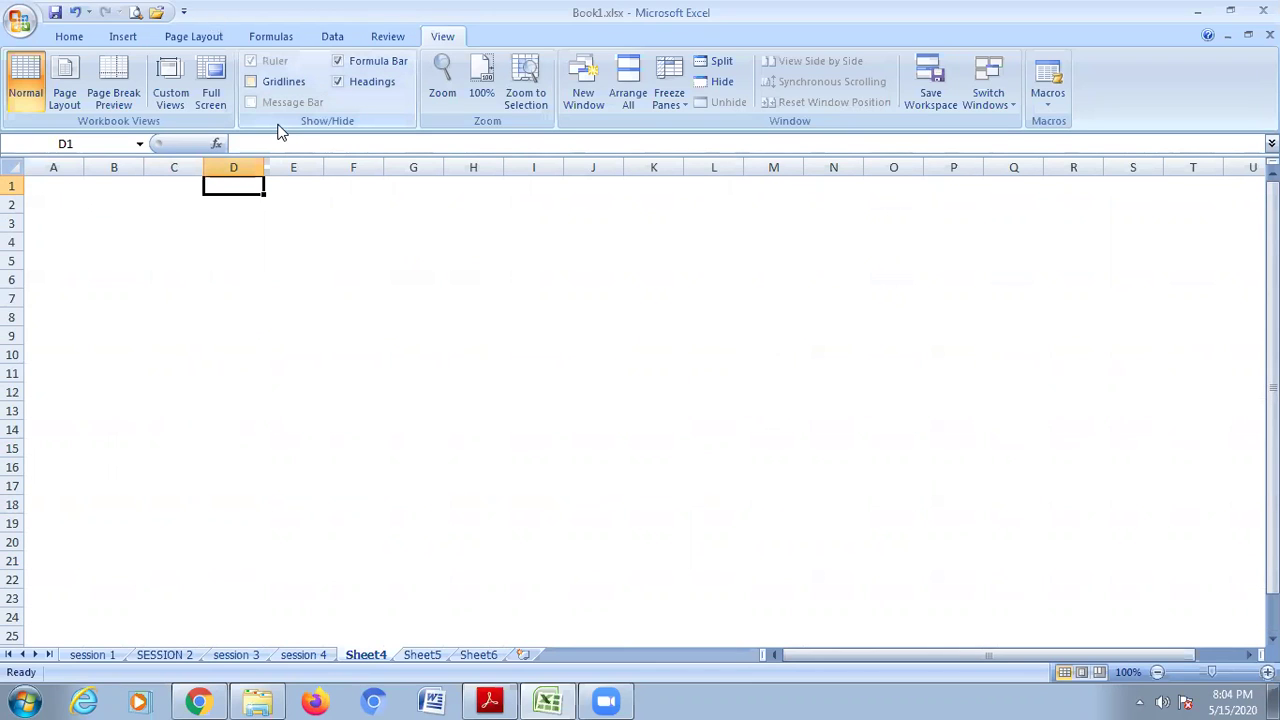
pyautogui.click(251, 81)
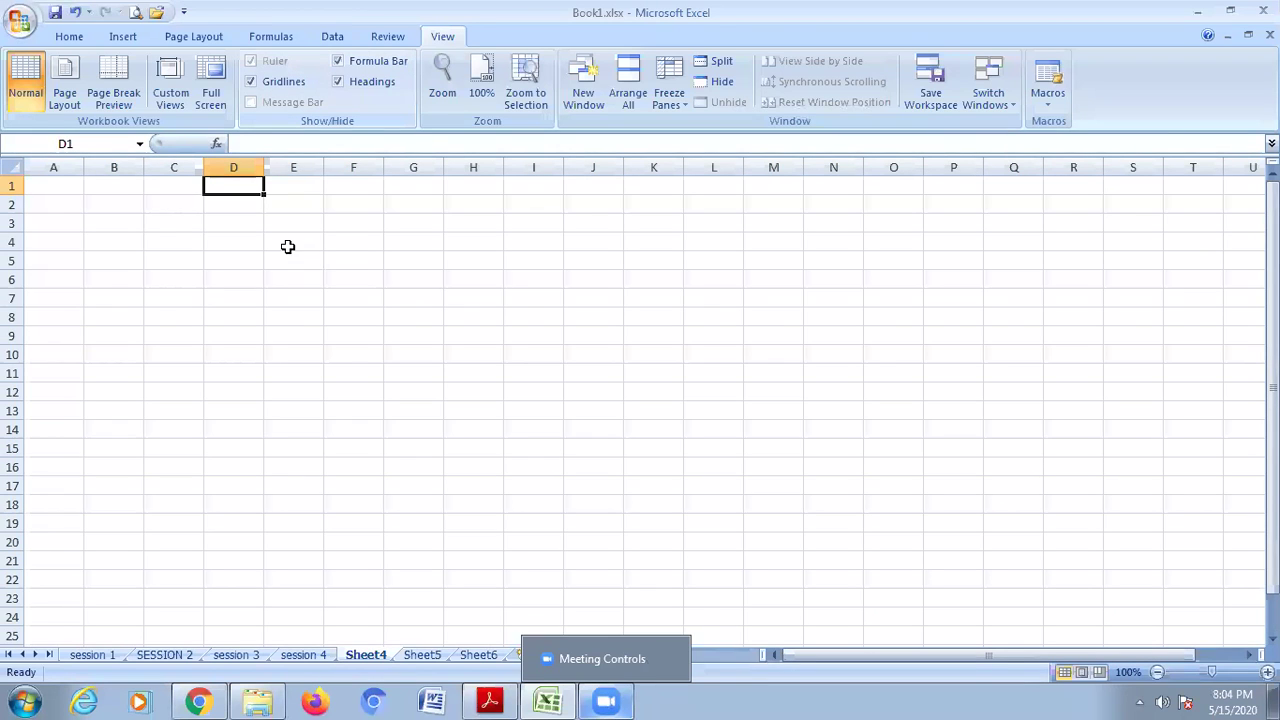
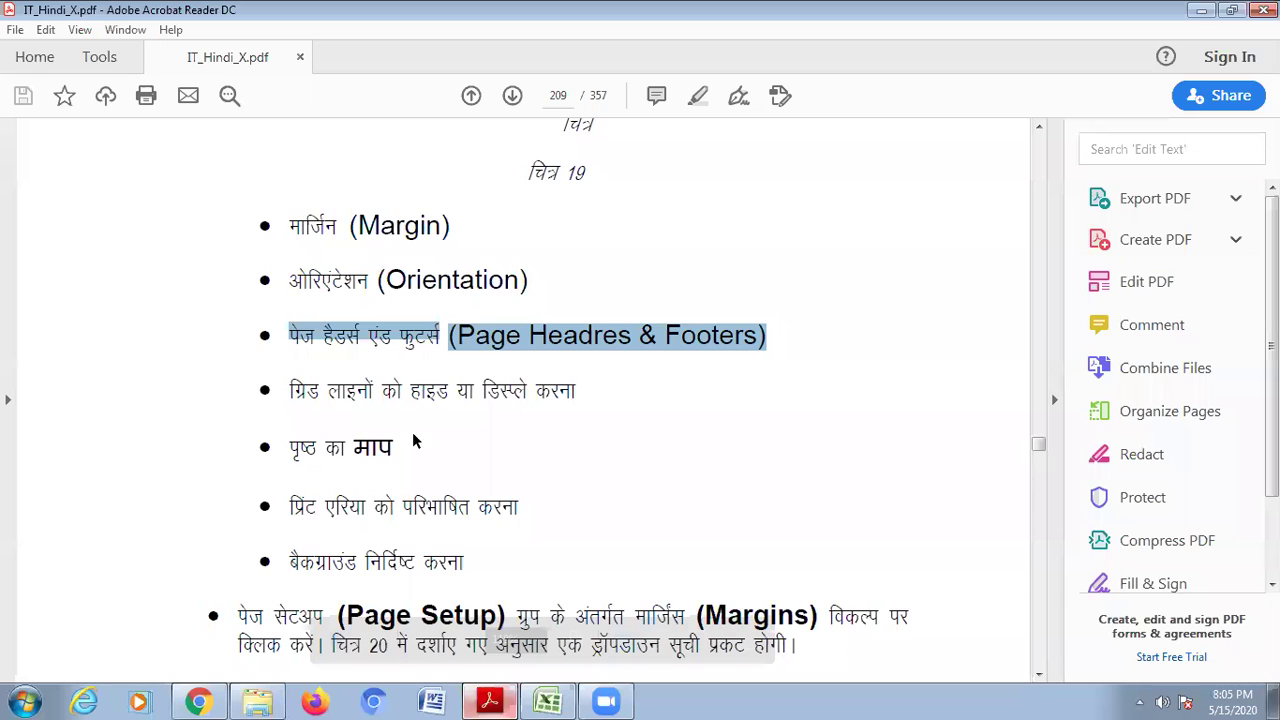
# Highlight the page size topic in the PDF textbook, switch to Excel and view Sheet4's paper size and print area options.
pyautogui.tripleClick(410, 452)
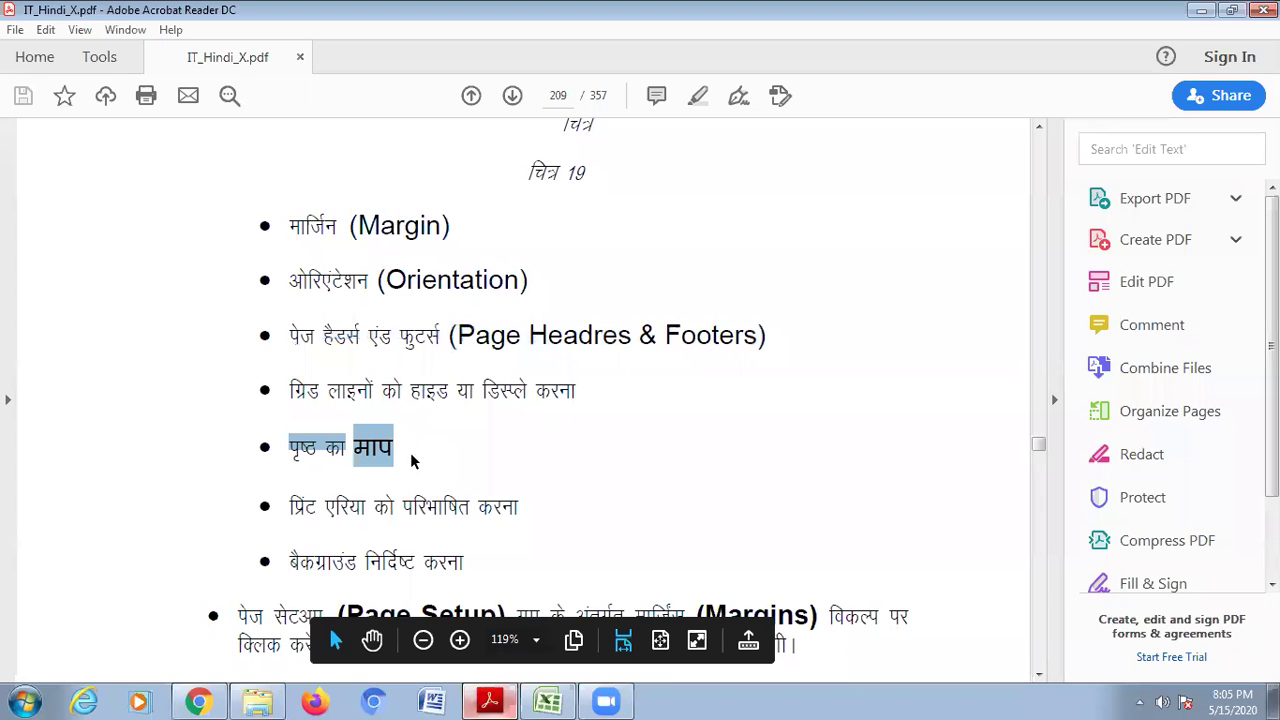
pyautogui.scroll(-1, 411, 449)
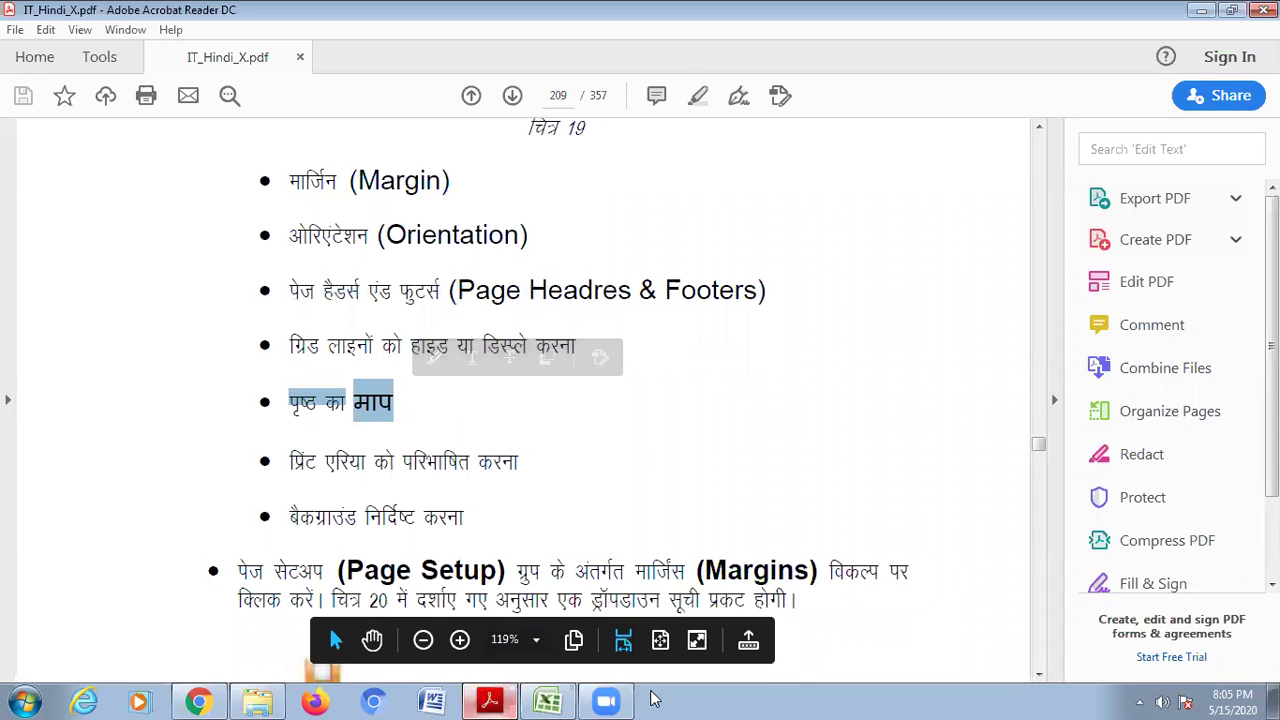
pyautogui.hotkey('alt', 'Tab')
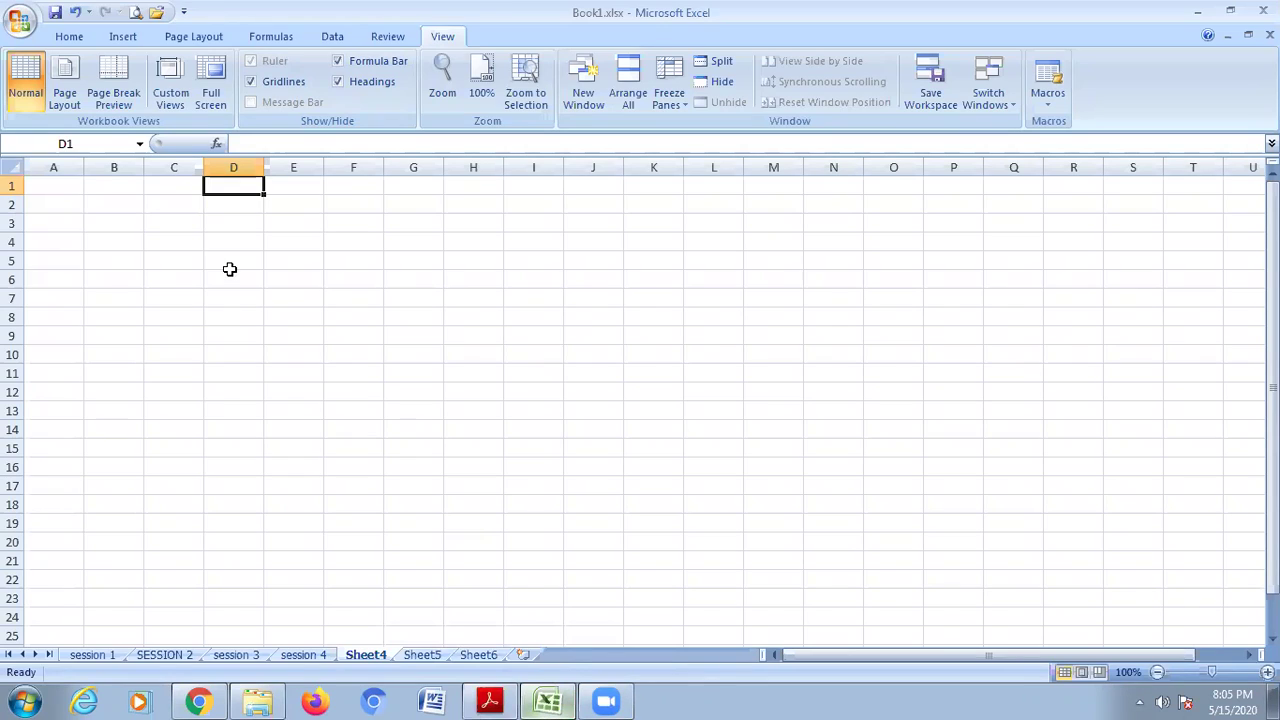
pyautogui.click(233, 297)
pyautogui.click(204, 37)
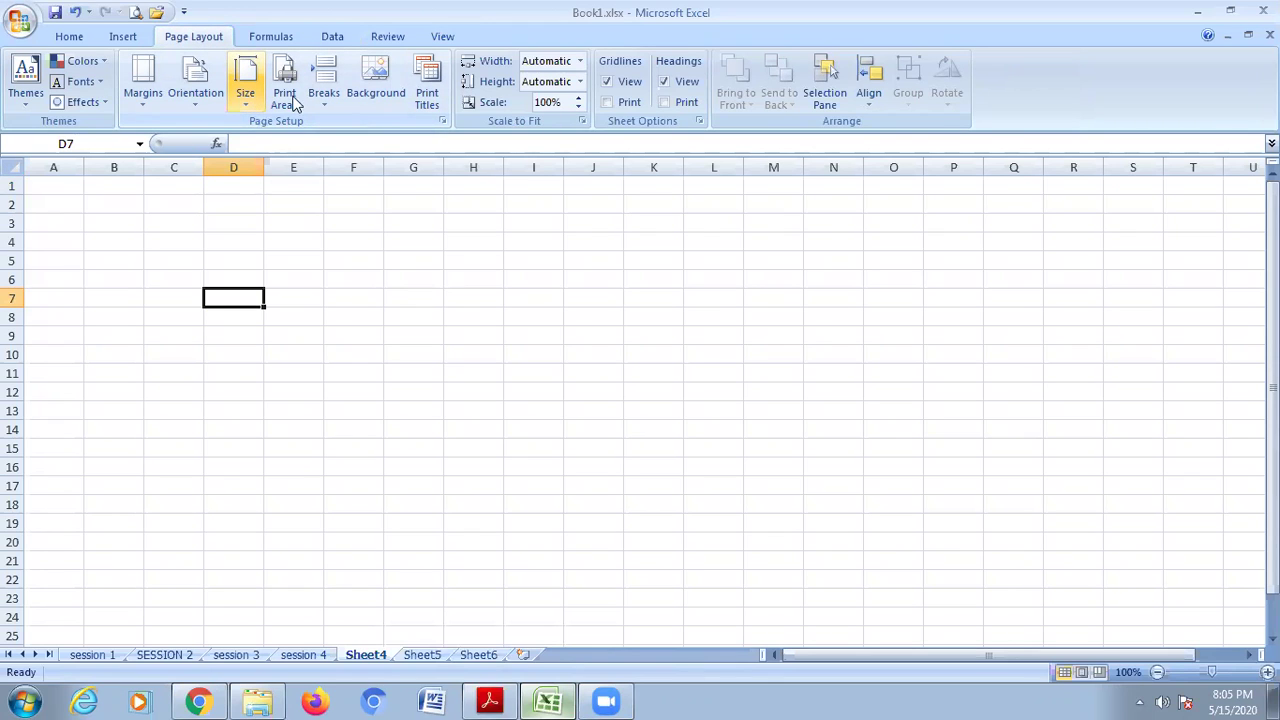
pyautogui.click(248, 94)
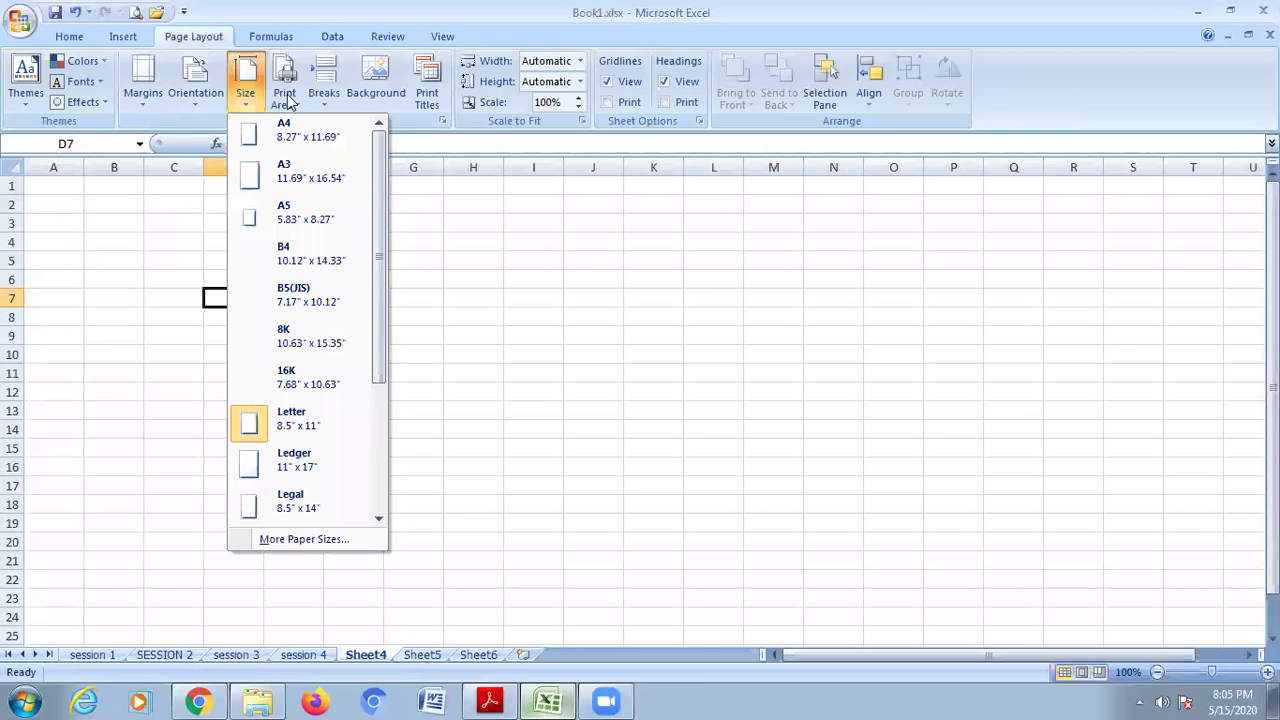
pyautogui.click(287, 100)
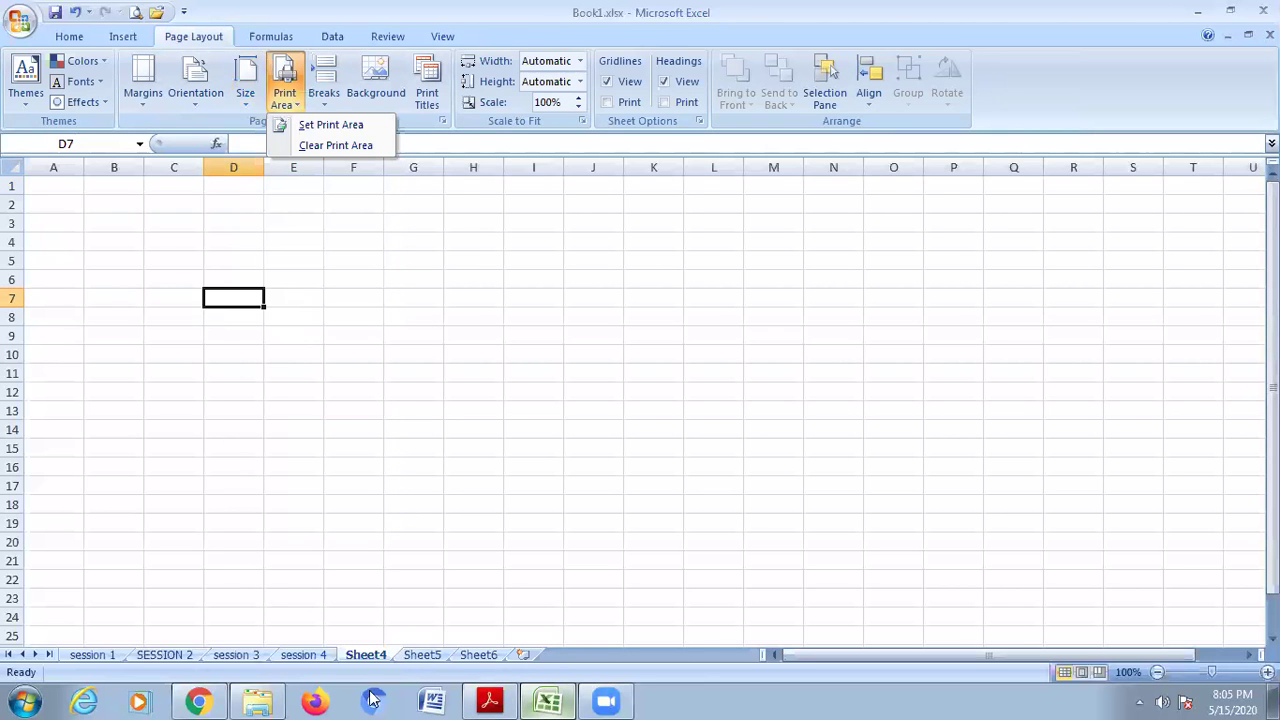
# On the session 4 sheet, set the 9th class student names in G3:I42 as the print area.
pyautogui.click(305, 658)
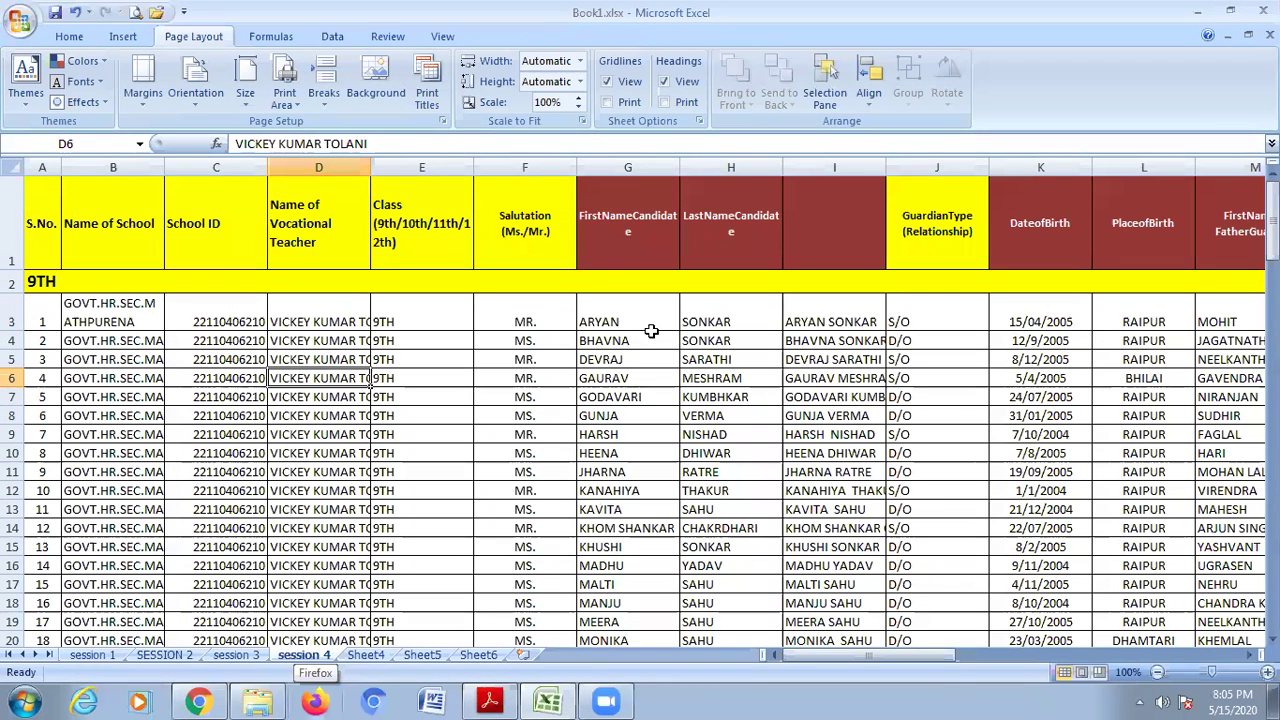
pyautogui.moveTo(628, 223); pyautogui.dragTo(775, 419)
pyautogui.click(756, 472)
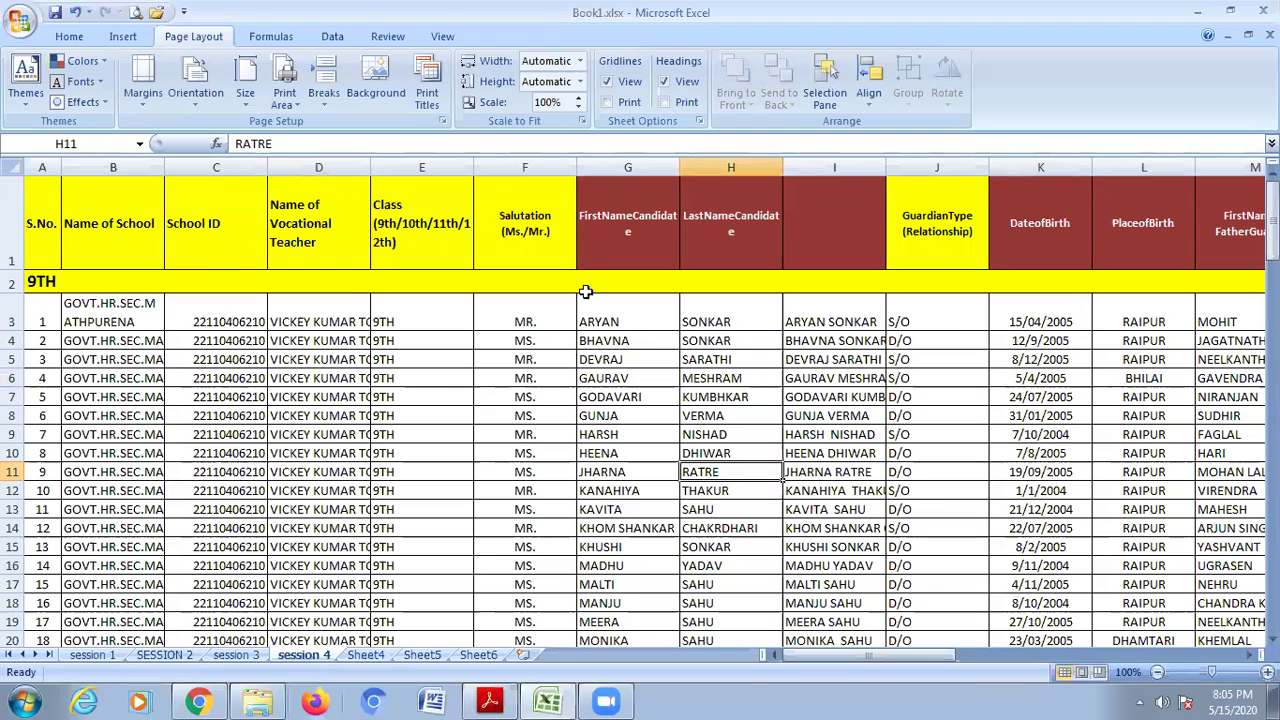
pyautogui.moveTo(628, 321); pyautogui.dragTo(878, 561)
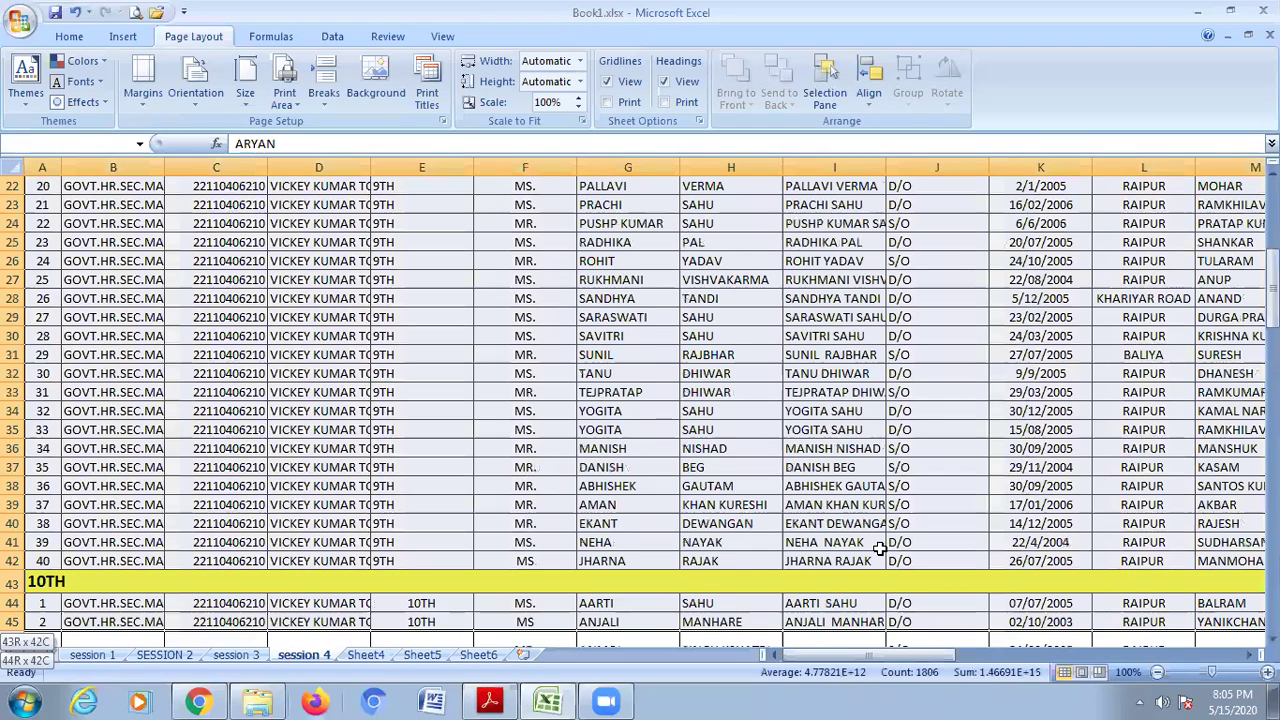
pyautogui.scroll(7, 852, 540)
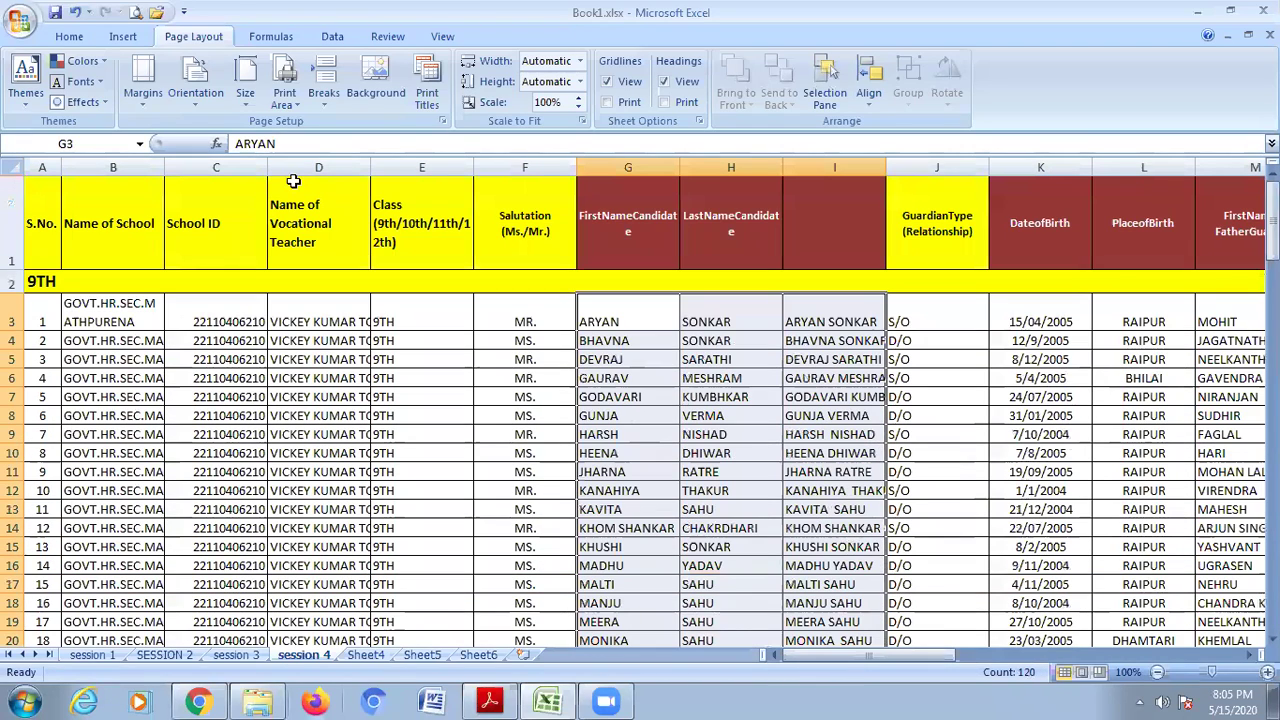
pyautogui.click(286, 100)
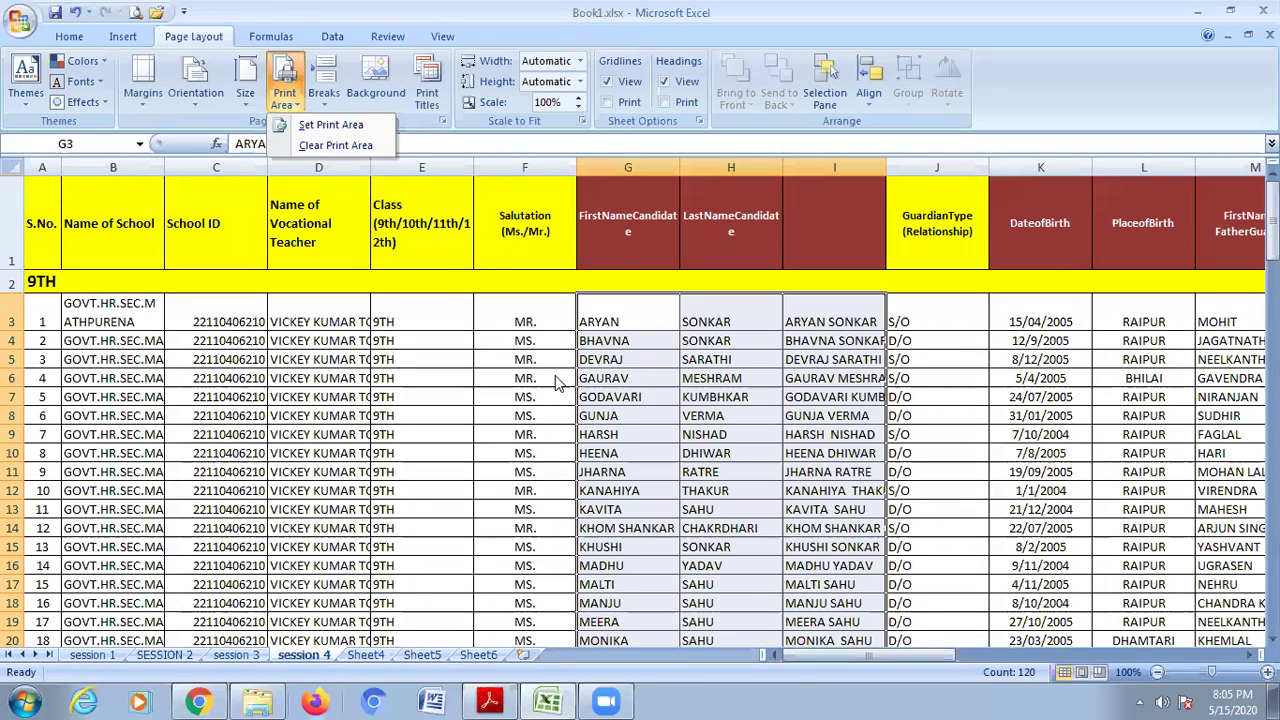
pyautogui.click(291, 132)
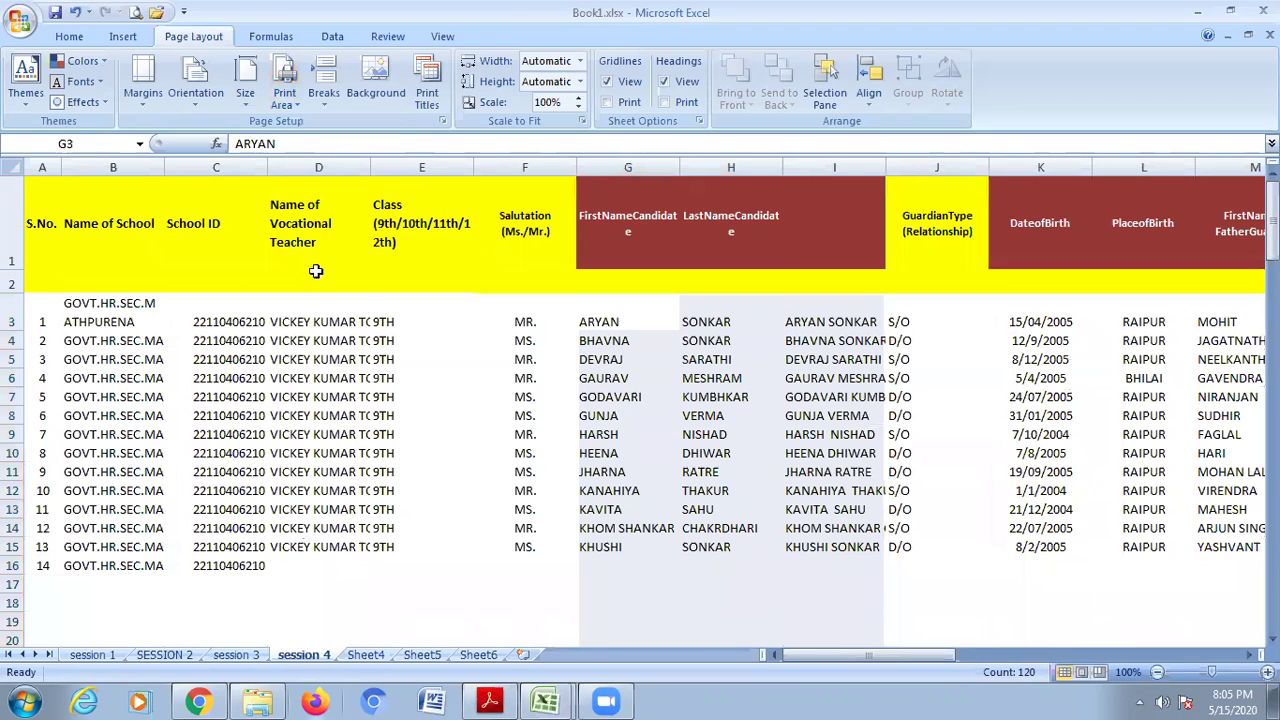
# Preview the printout of the print area, close the preview and clear the print area.
pyautogui.click(143, 10)
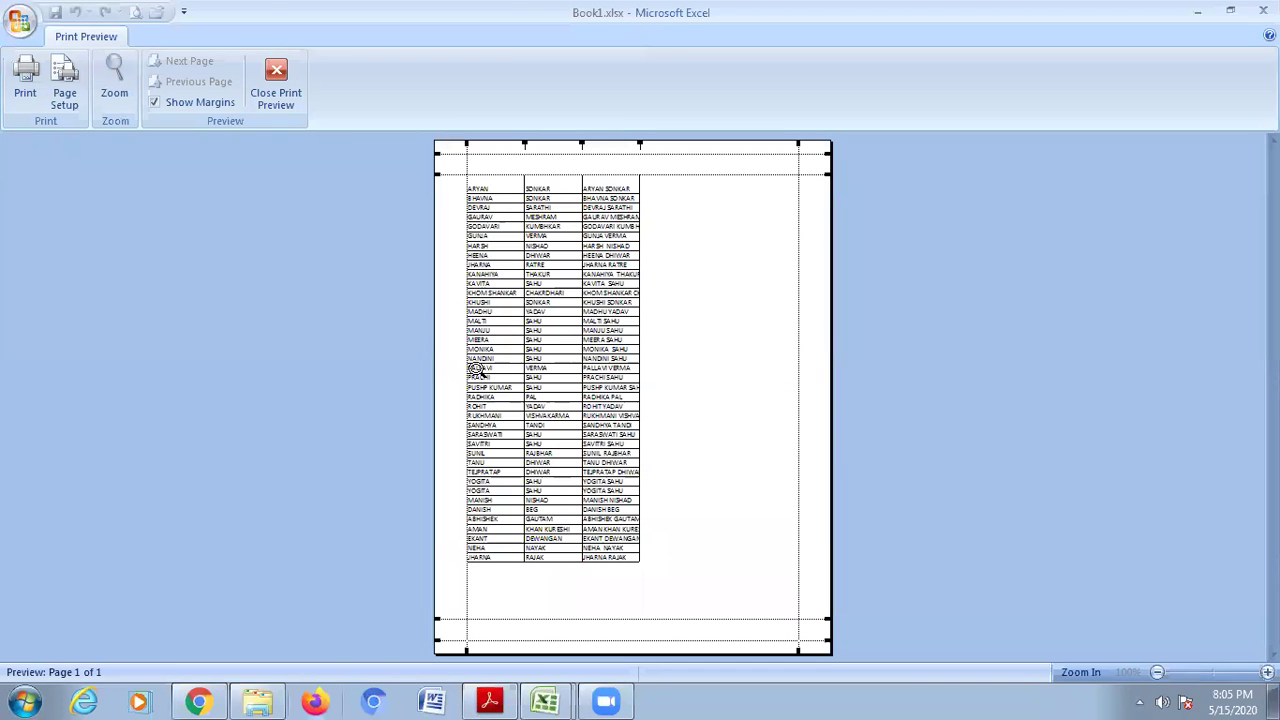
pyautogui.click(276, 82)
pyautogui.click(284, 98)
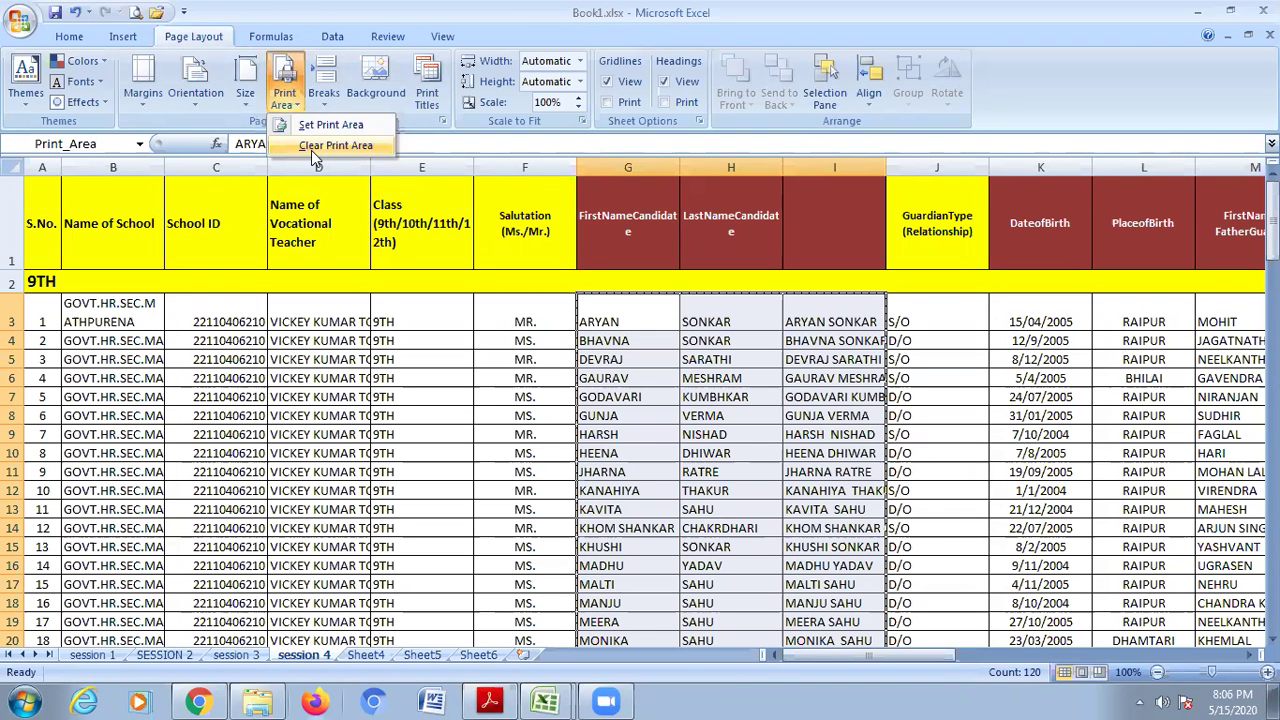
pyautogui.click(311, 150)
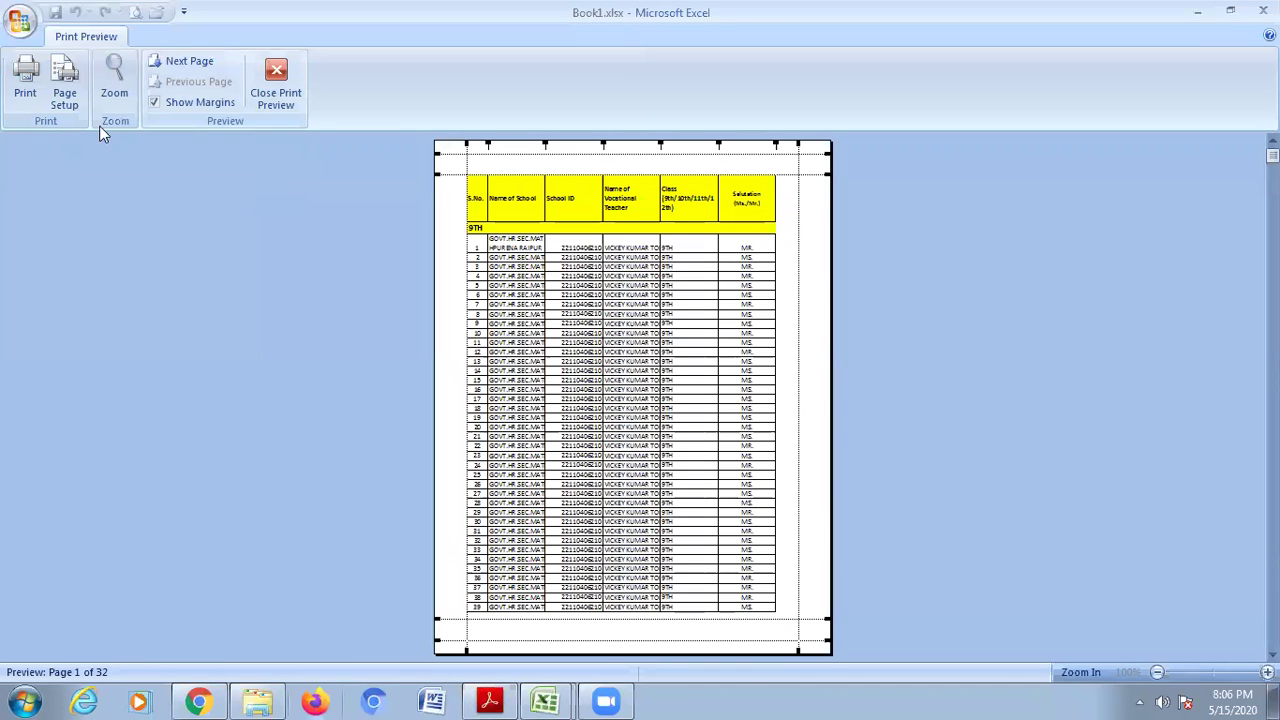
# From the full sheet's print preview, review the margin and page settings in Page Setup and the printer properties.
pyautogui.click(75, 99)
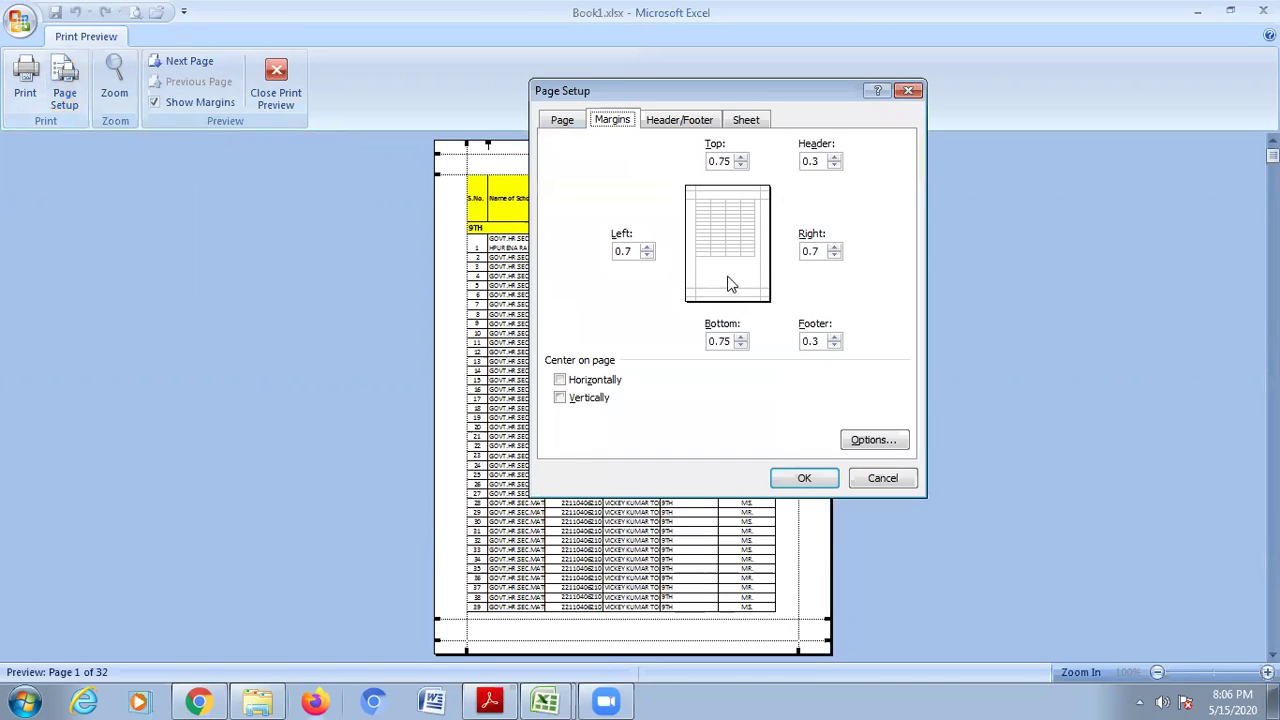
pyautogui.click(566, 120)
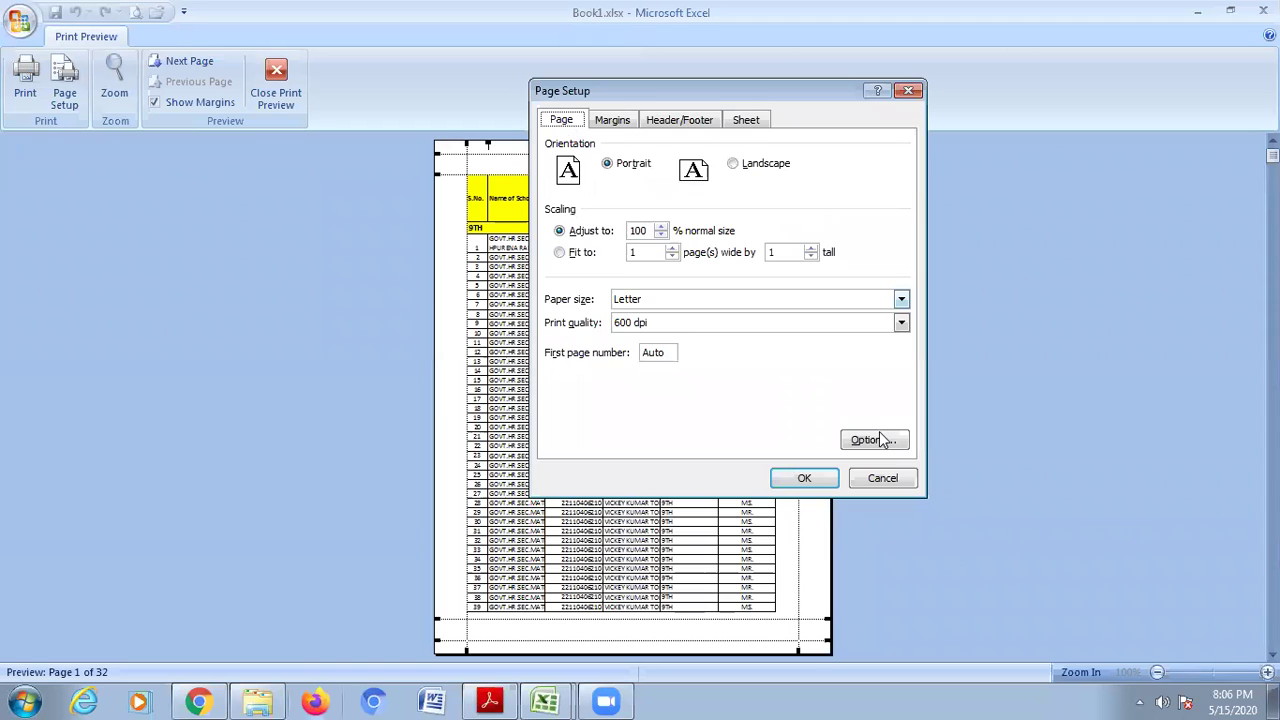
pyautogui.press('Escape')
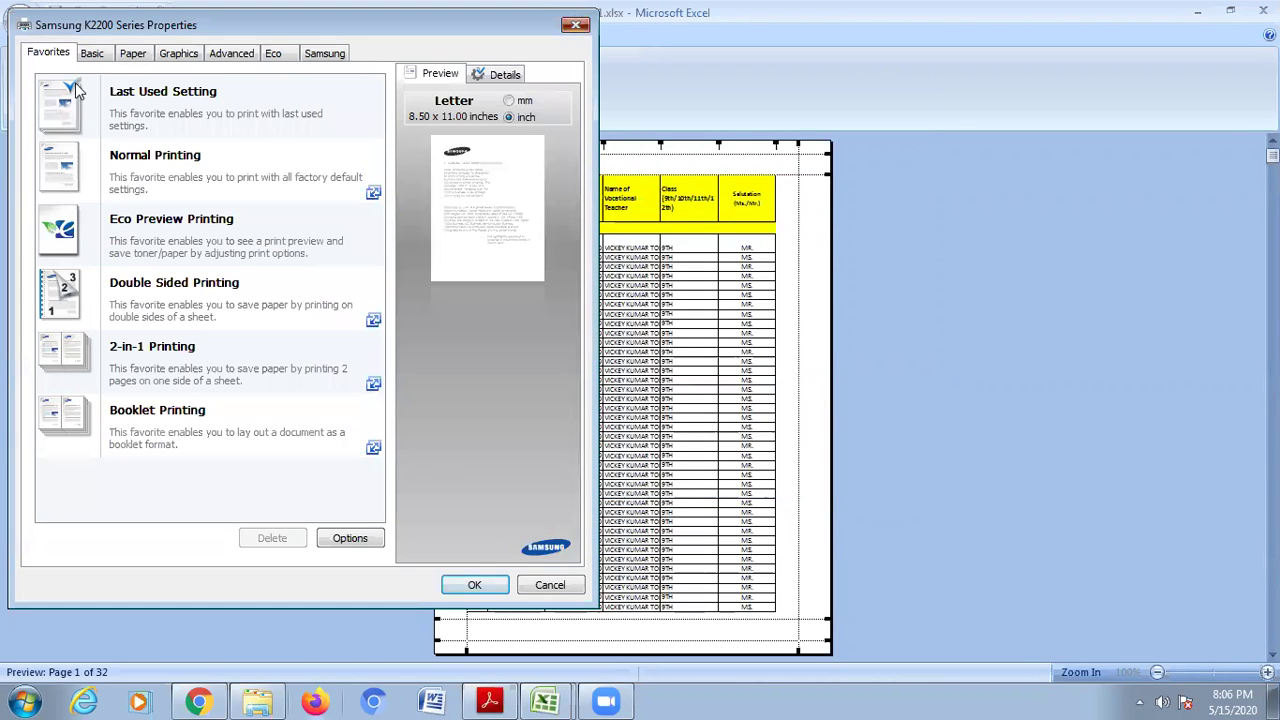
pyautogui.click(576, 24)
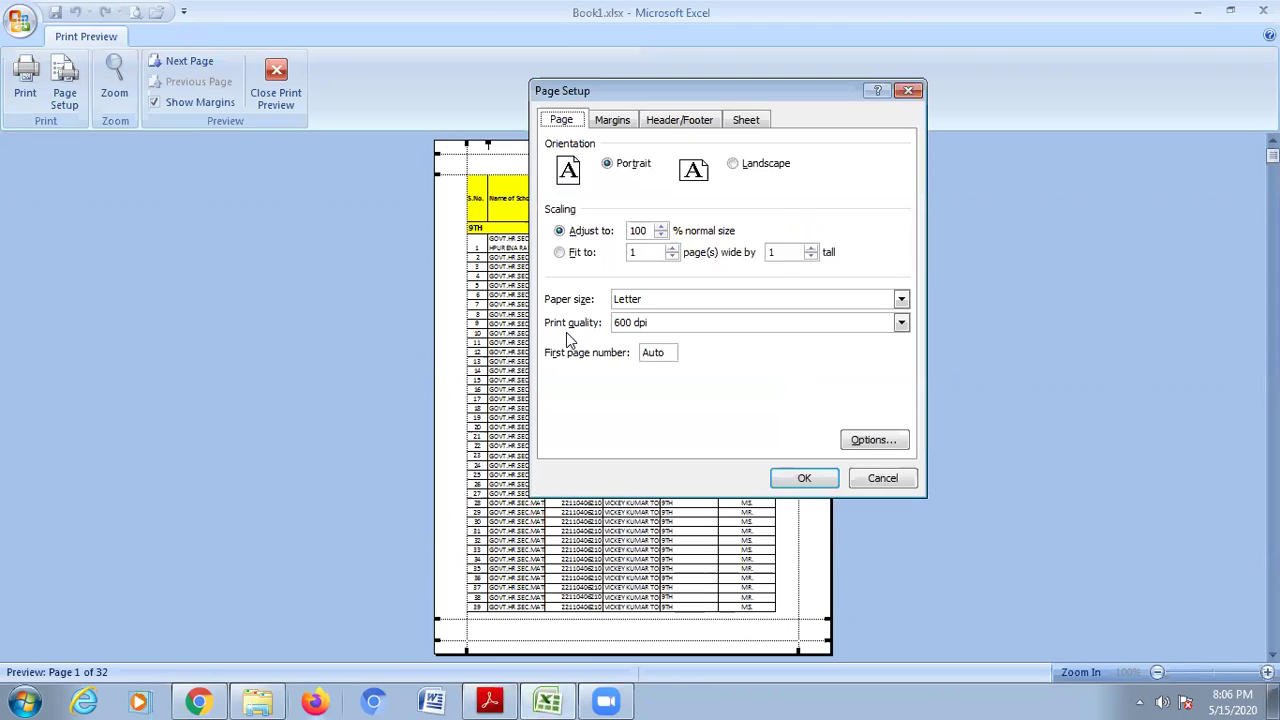
pyautogui.click(810, 472)
# Set the print job to Selection only, preview the selected name cells and close the preview.
pyautogui.click(27, 88)
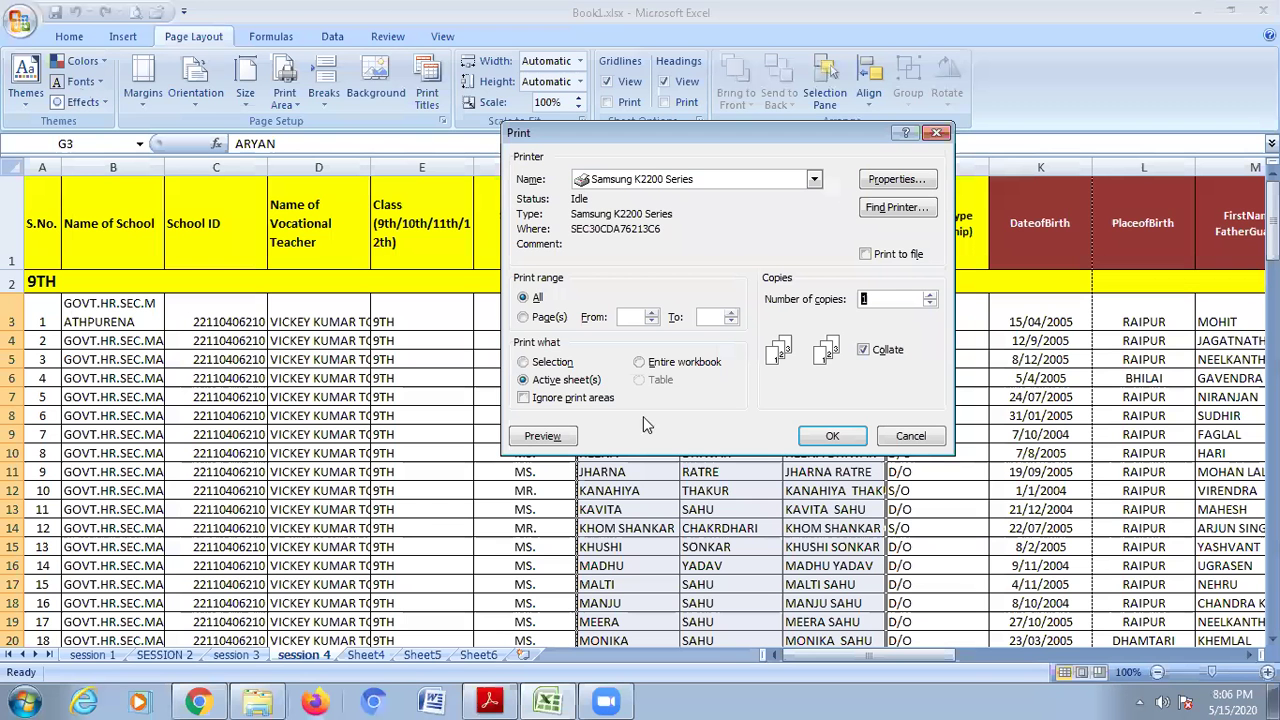
pyautogui.click(549, 363)
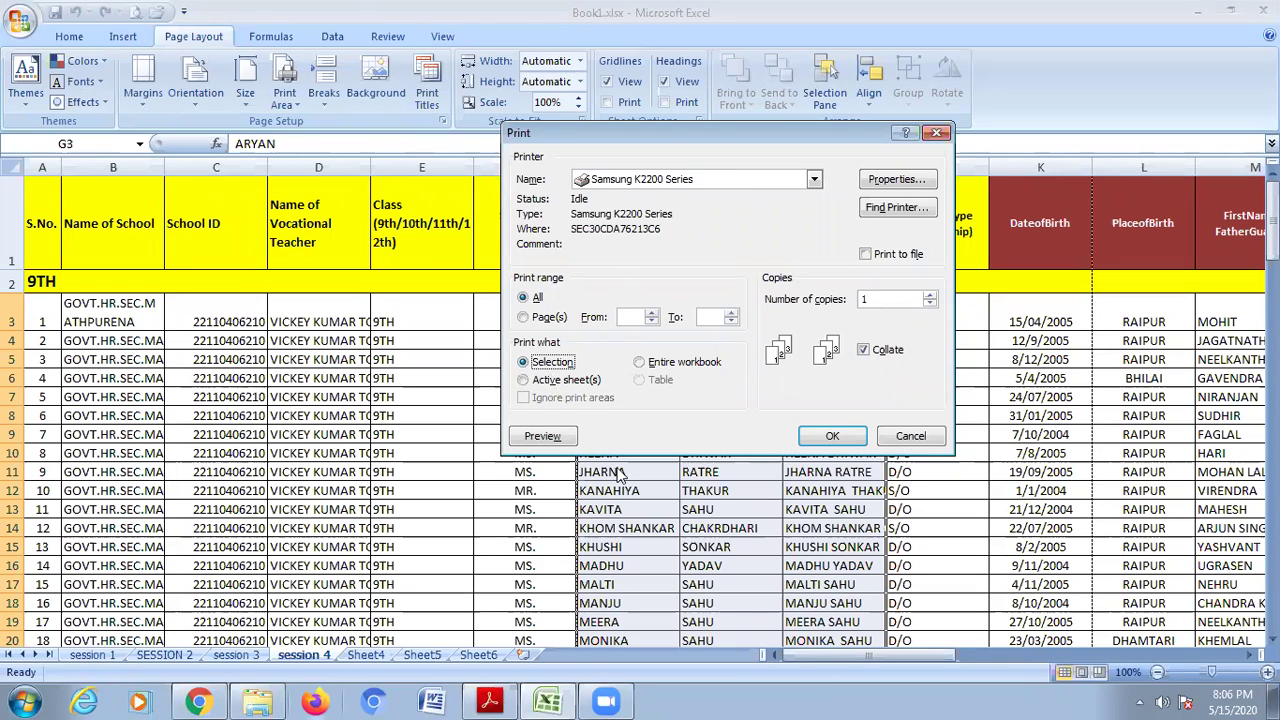
pyautogui.click(541, 436)
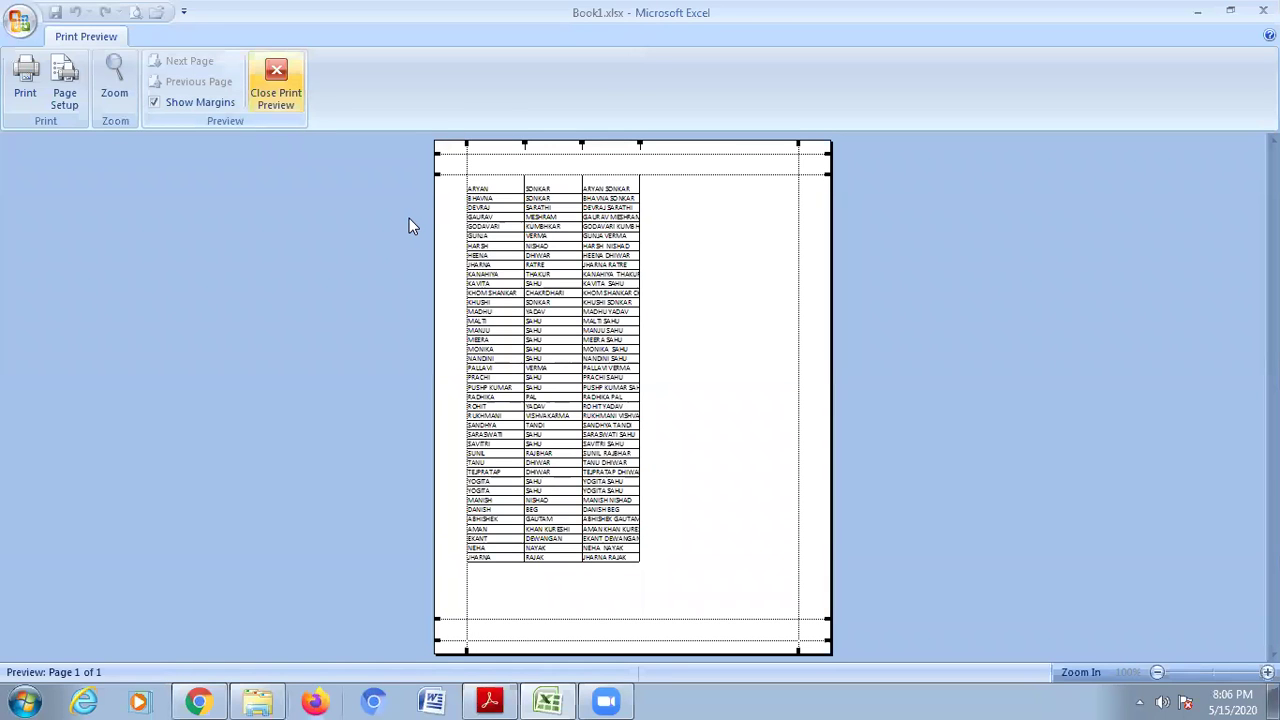
pyautogui.click(276, 84)
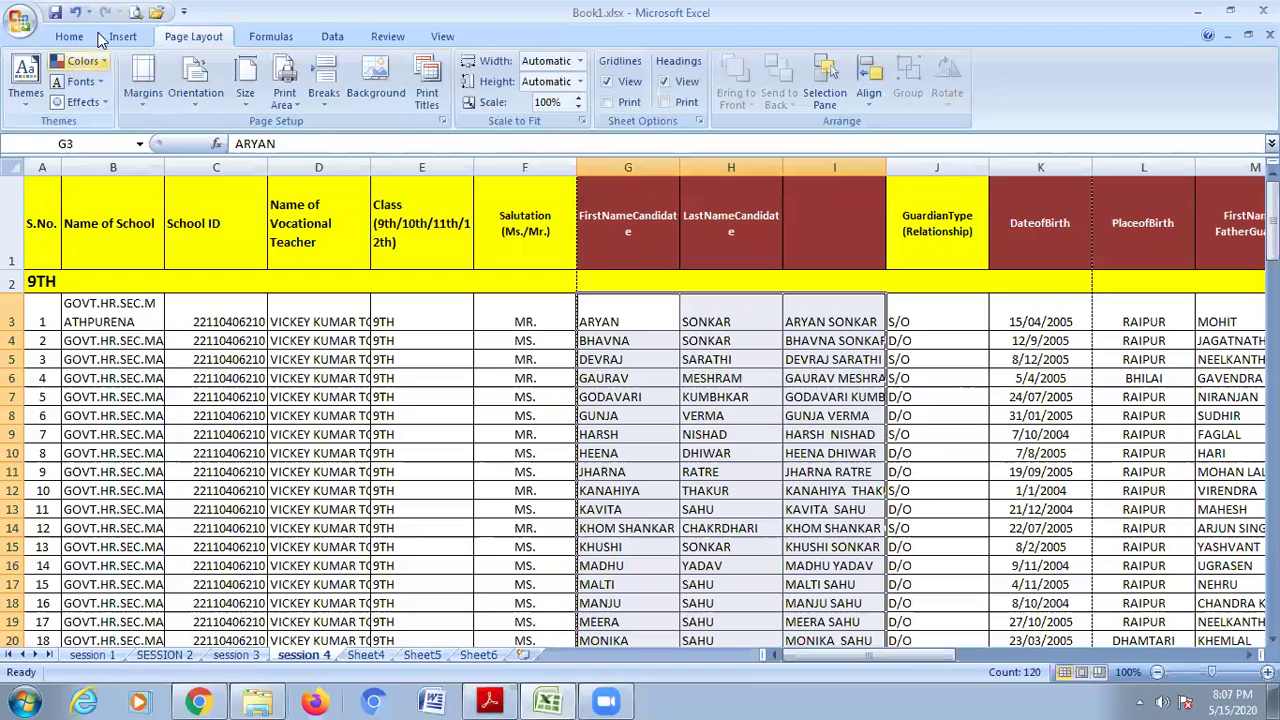
# Open the print settings from the worksheet again and preview the printout with only the Selection option.
pyautogui.click(21, 22)
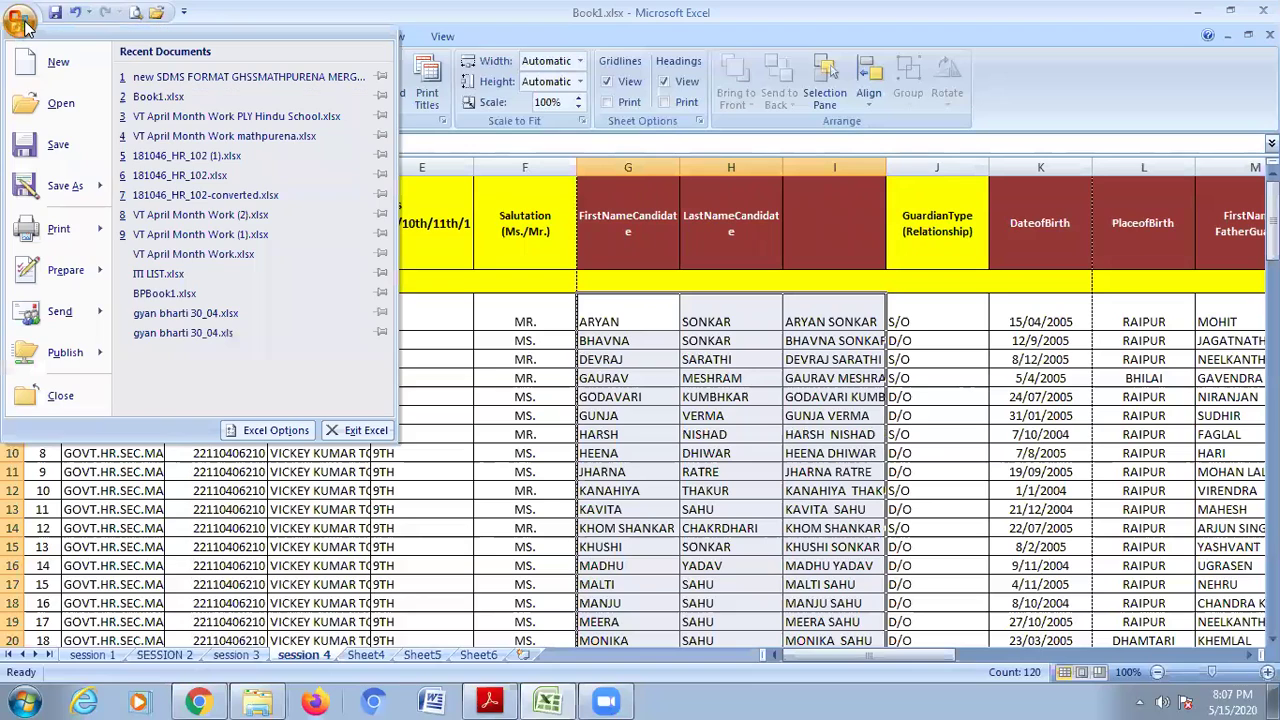
pyautogui.click(60, 230)
pyautogui.click(553, 363)
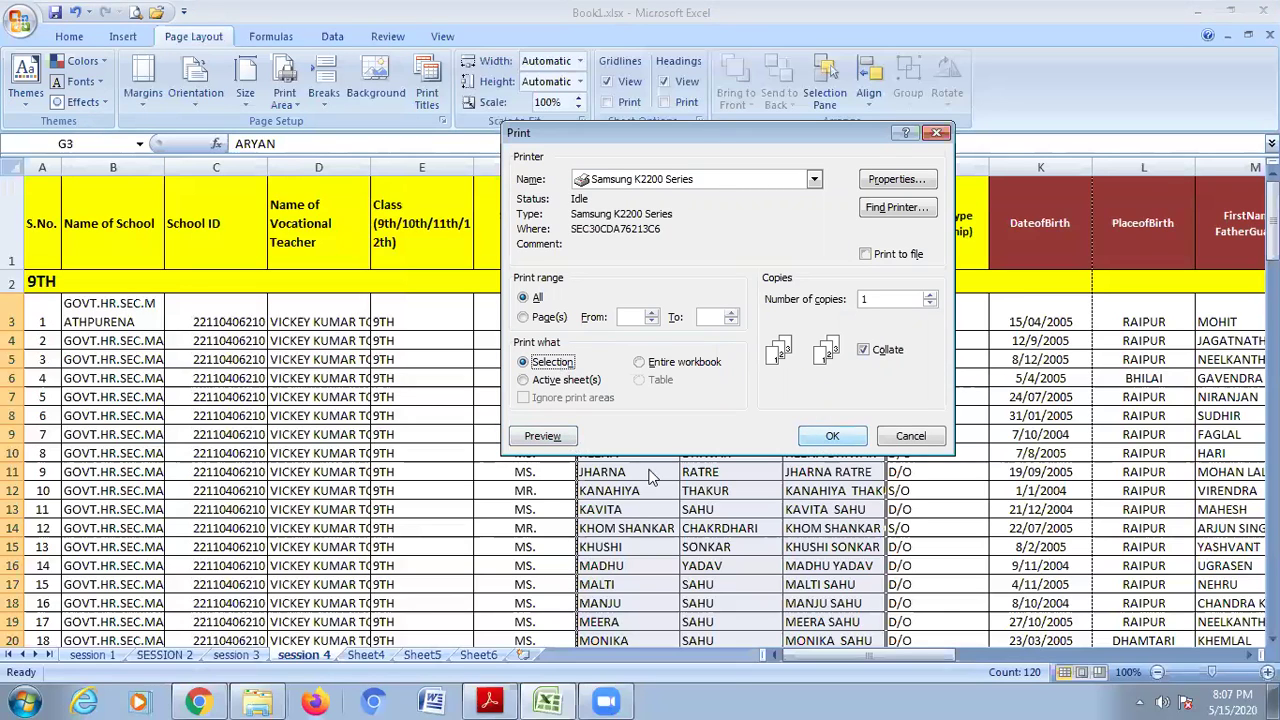
pyautogui.click(542, 436)
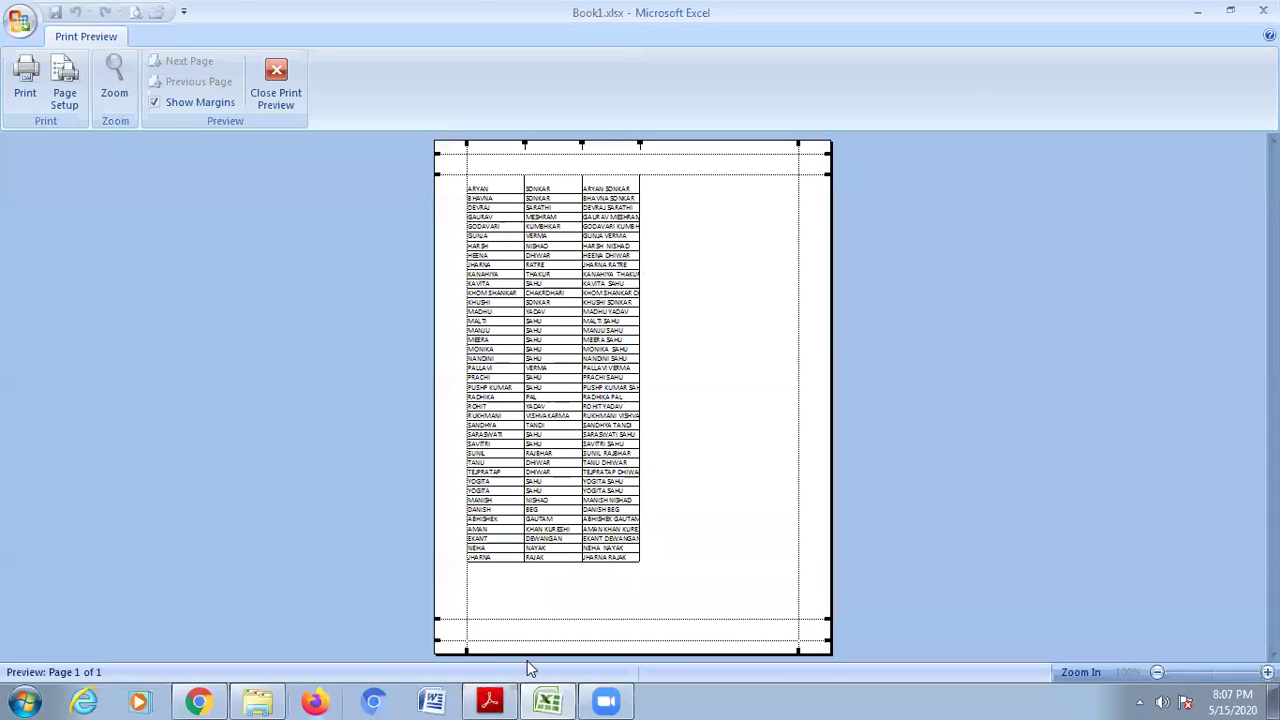
# Highlight the background topic in the PDF textbook, return to Excel and close the print preview.
pyautogui.hotkey('alt', 'Tab')
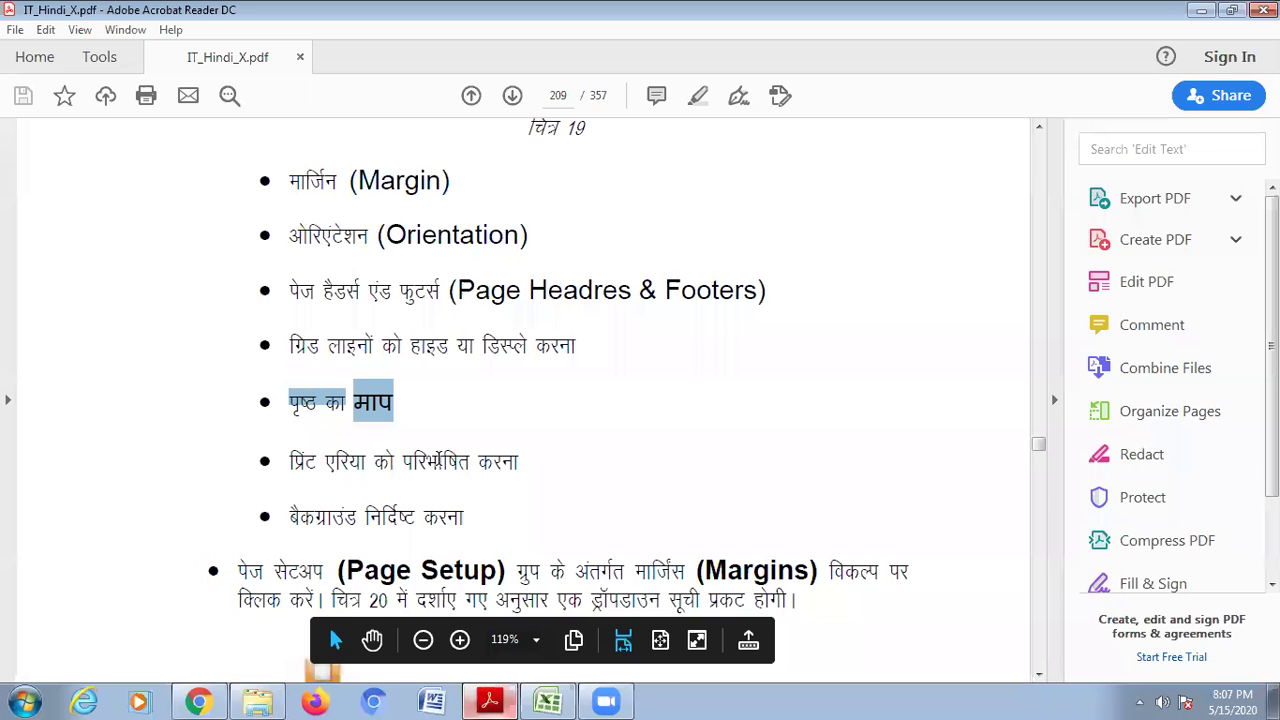
pyautogui.moveTo(290, 512); pyautogui.dragTo(474, 517)
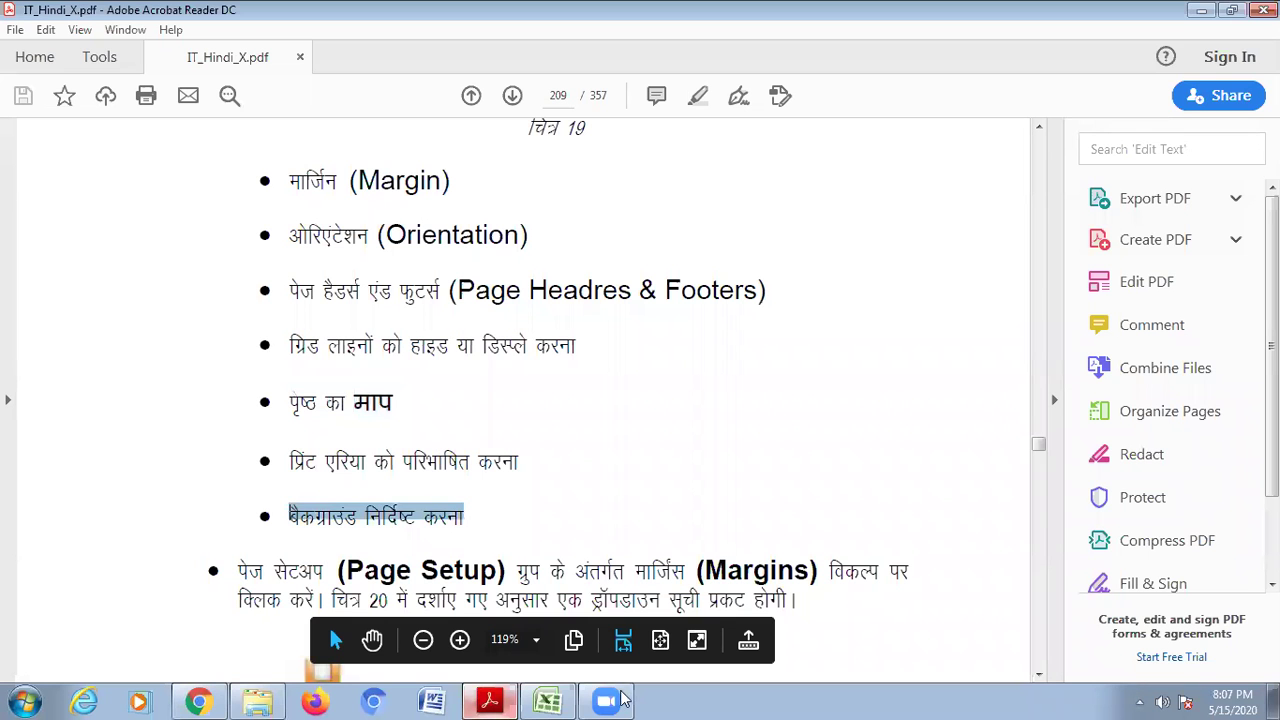
pyautogui.click(548, 701)
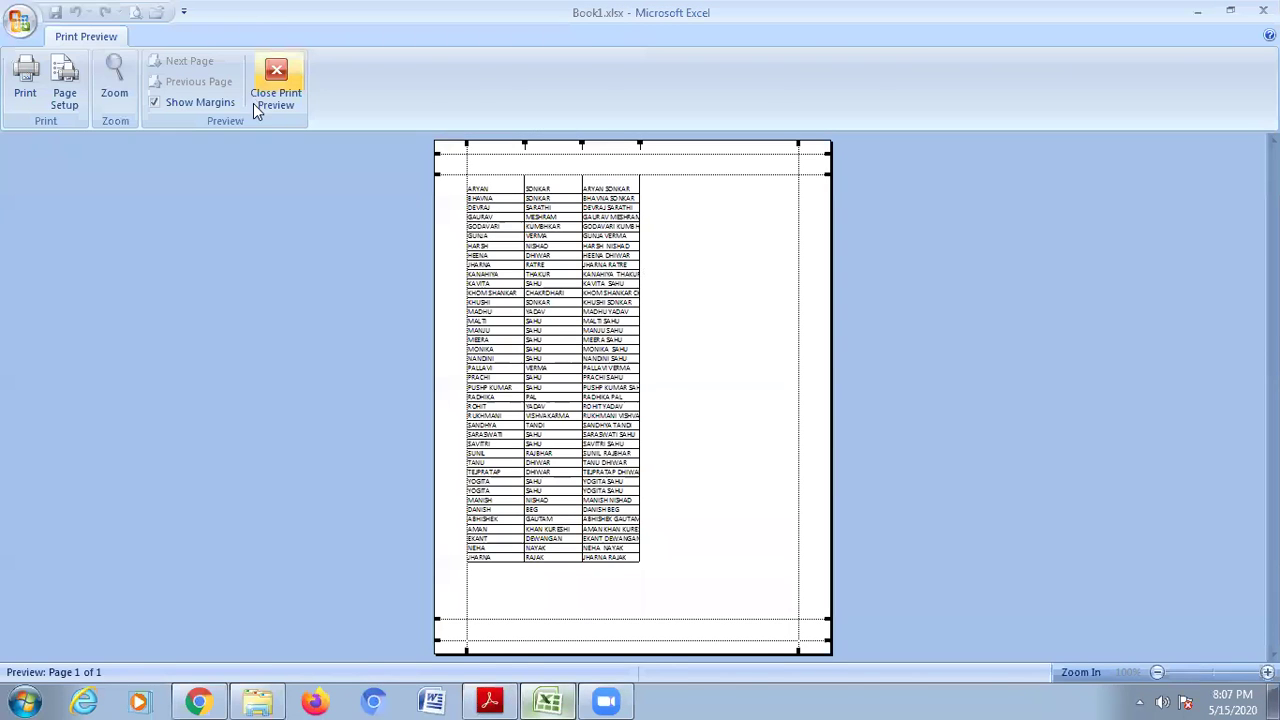
pyautogui.click(270, 90)
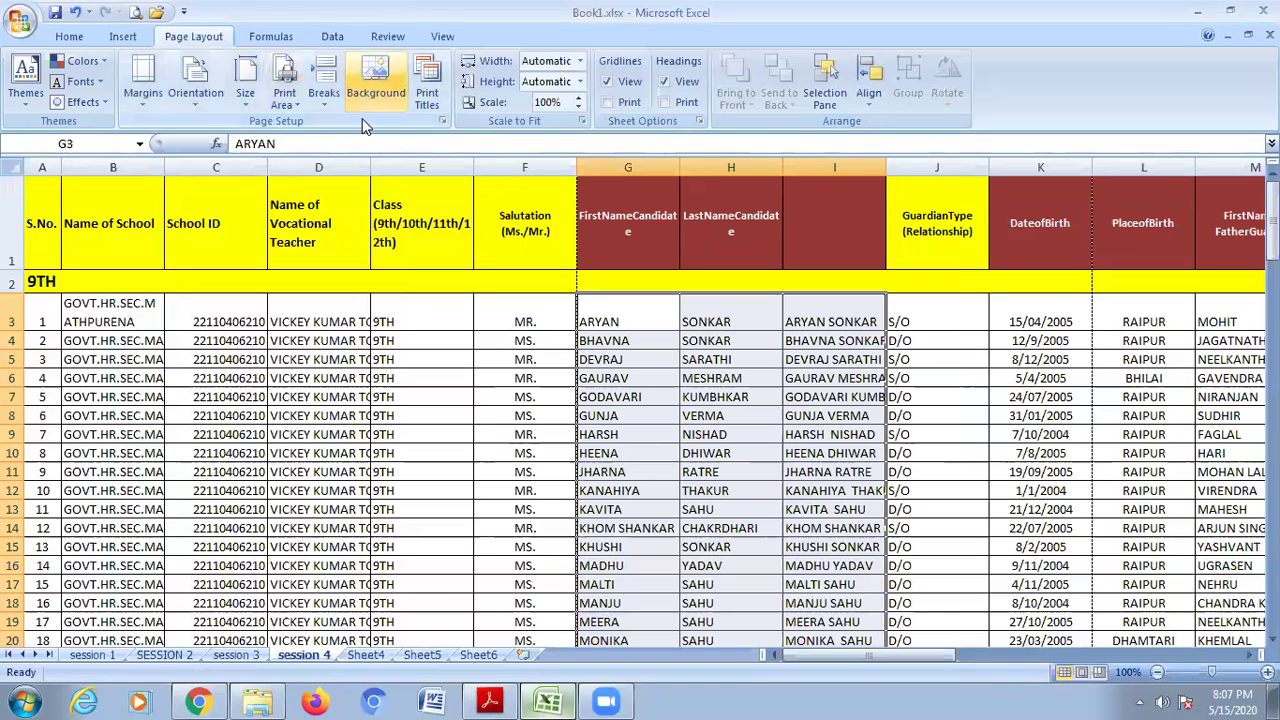
# Insert school logo.png from the Desktop as the session 4 sheet's background and look over the rows.
pyautogui.click(386, 99)
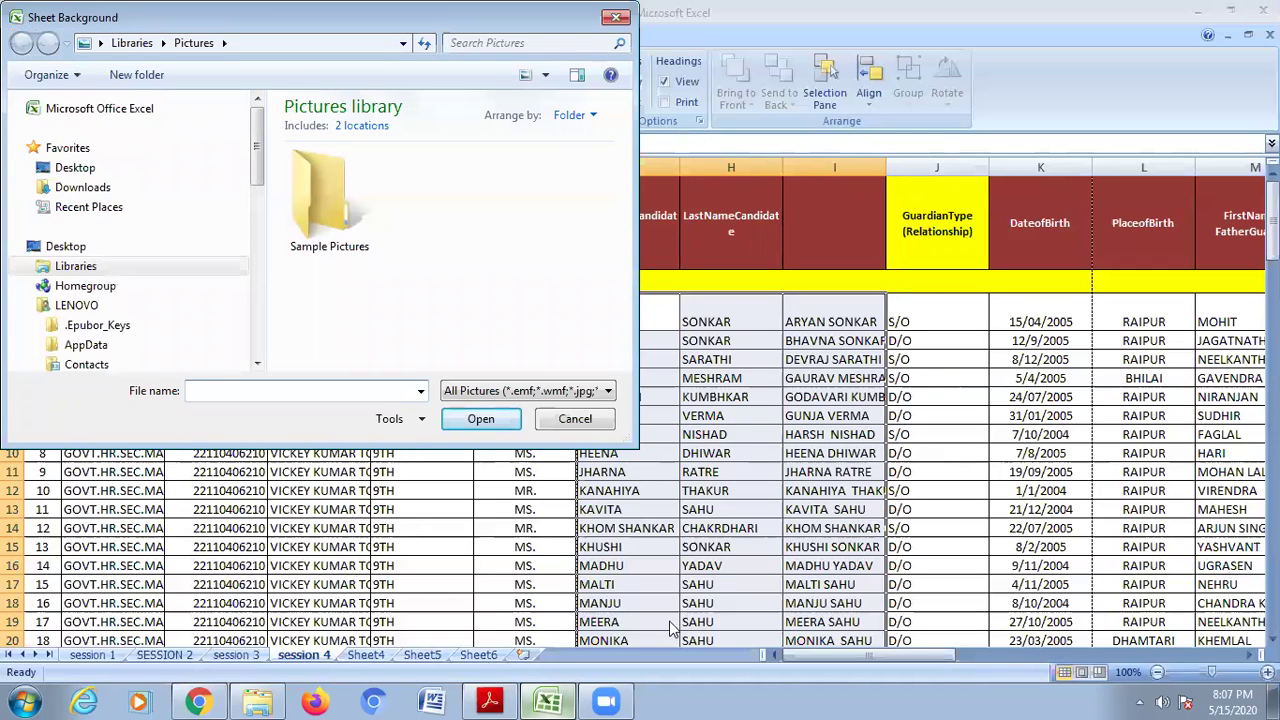
pyautogui.click(75, 167)
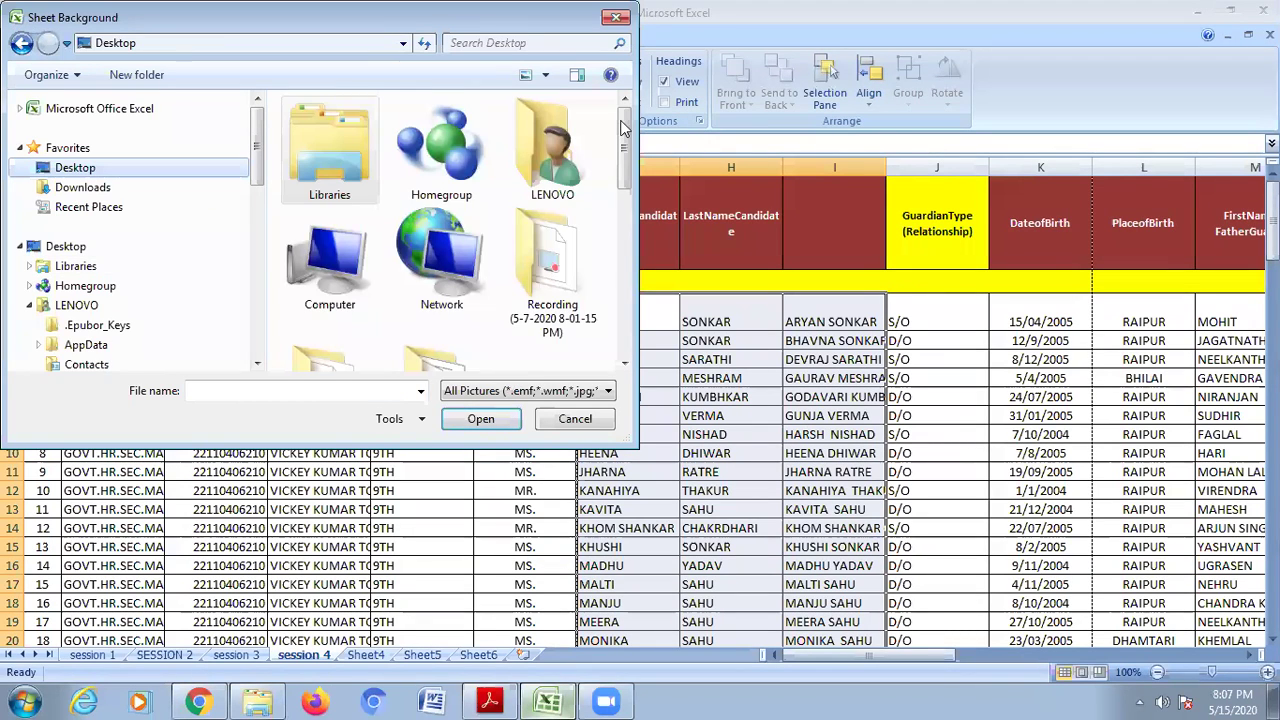
pyautogui.click(621, 272)
pyautogui.click(555, 230)
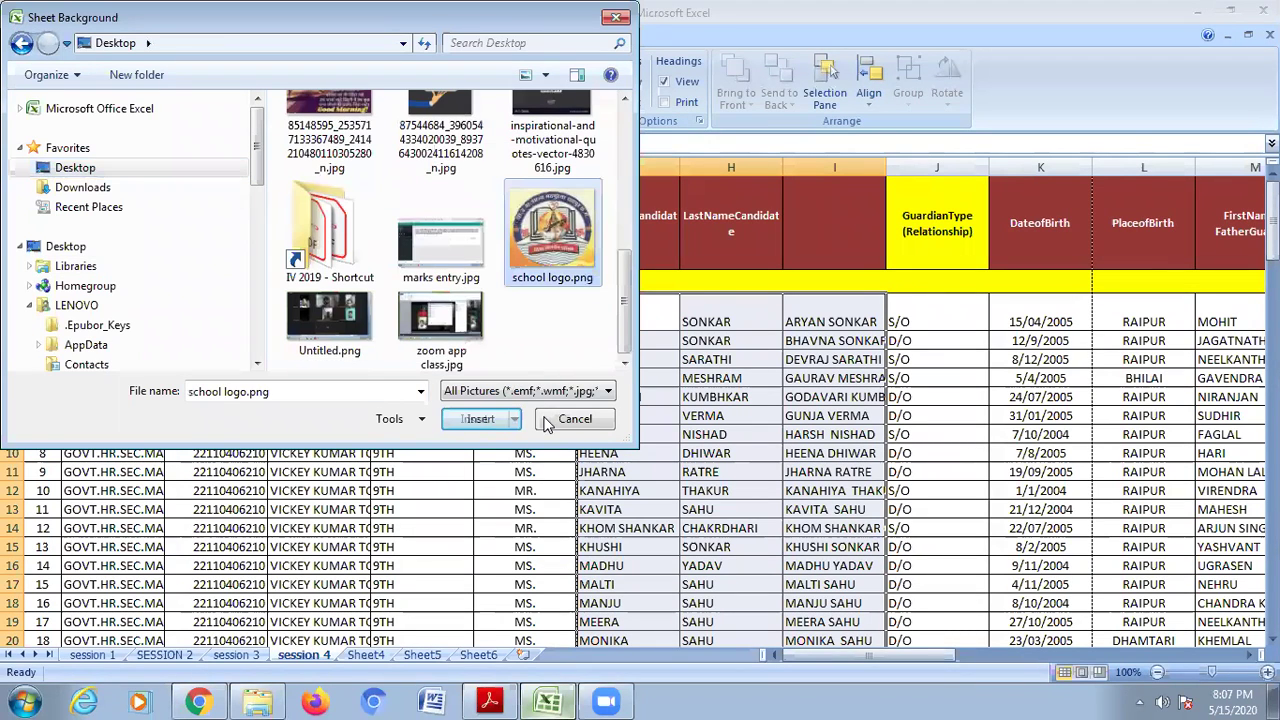
pyautogui.click(468, 420)
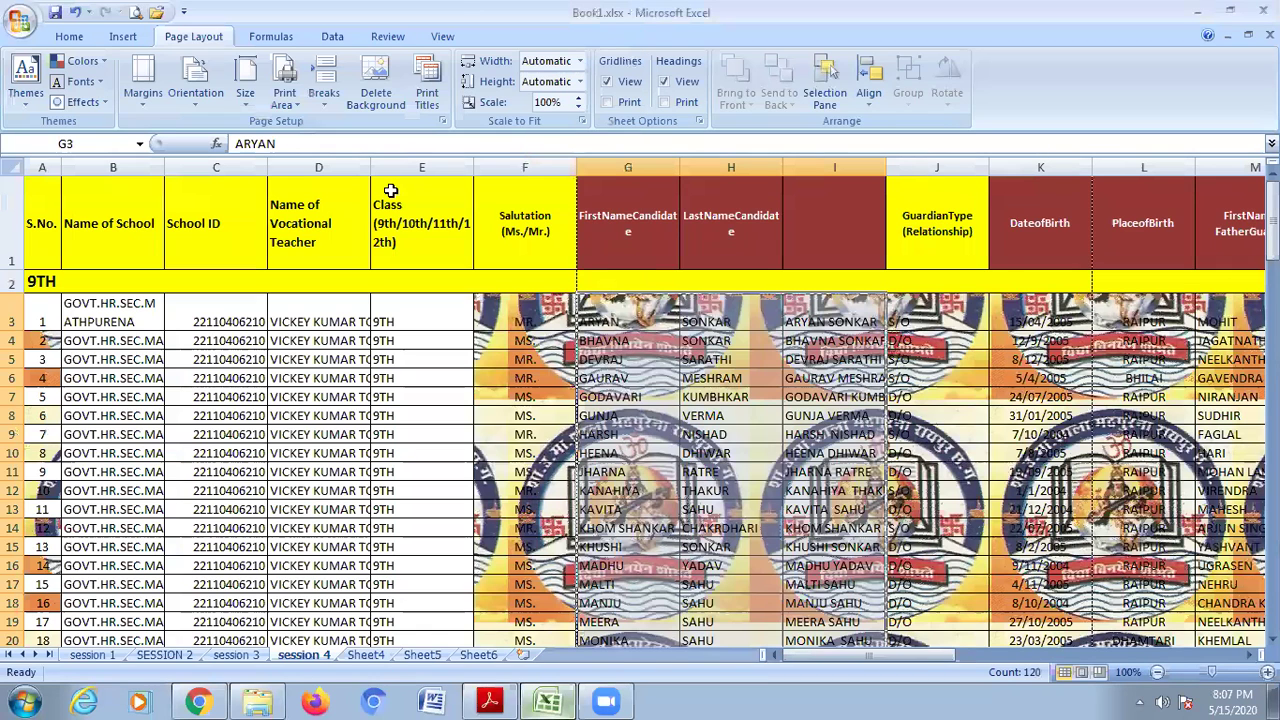
pyautogui.scroll(-3, 884, 430)
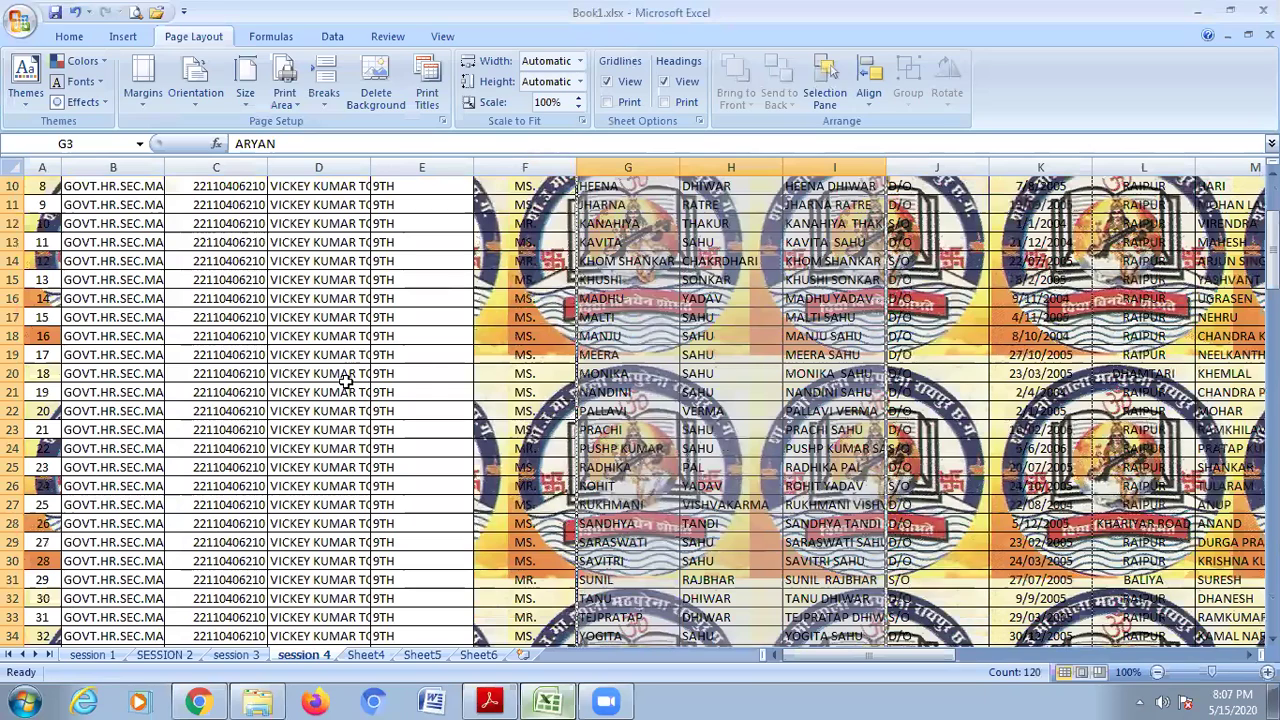
# Select cell E5 above the logo background and check the session 4 sheet's pages in print preview.
pyautogui.scroll(3, 434, 365)
pyautogui.click(434, 365)
pyautogui.click(134, 13)
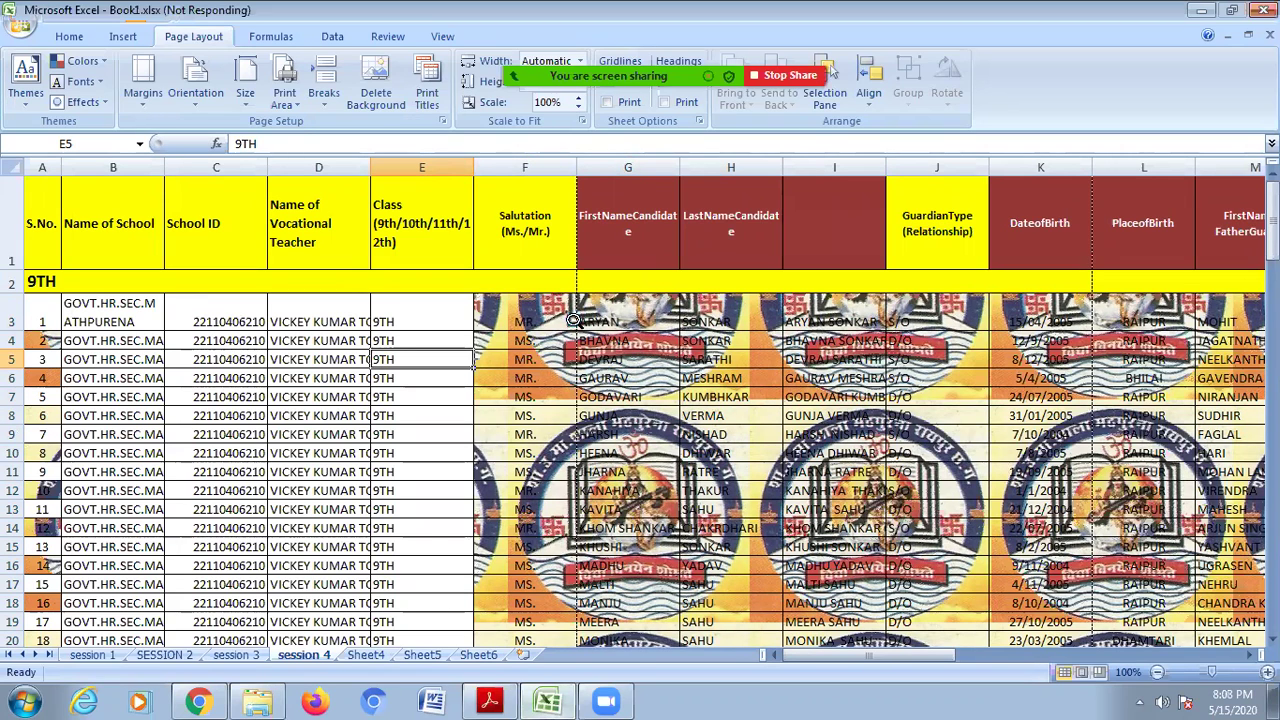
pyautogui.scroll(-3, 571, 316)
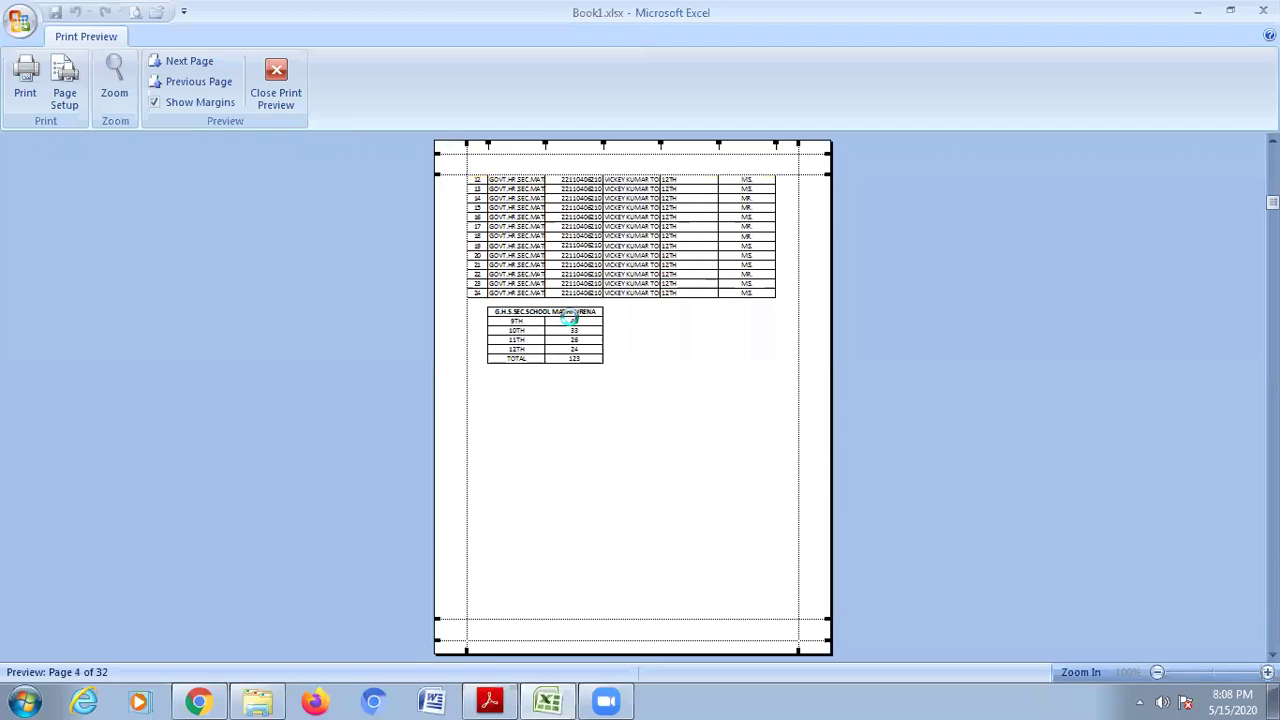
pyautogui.scroll(3, 571, 316)
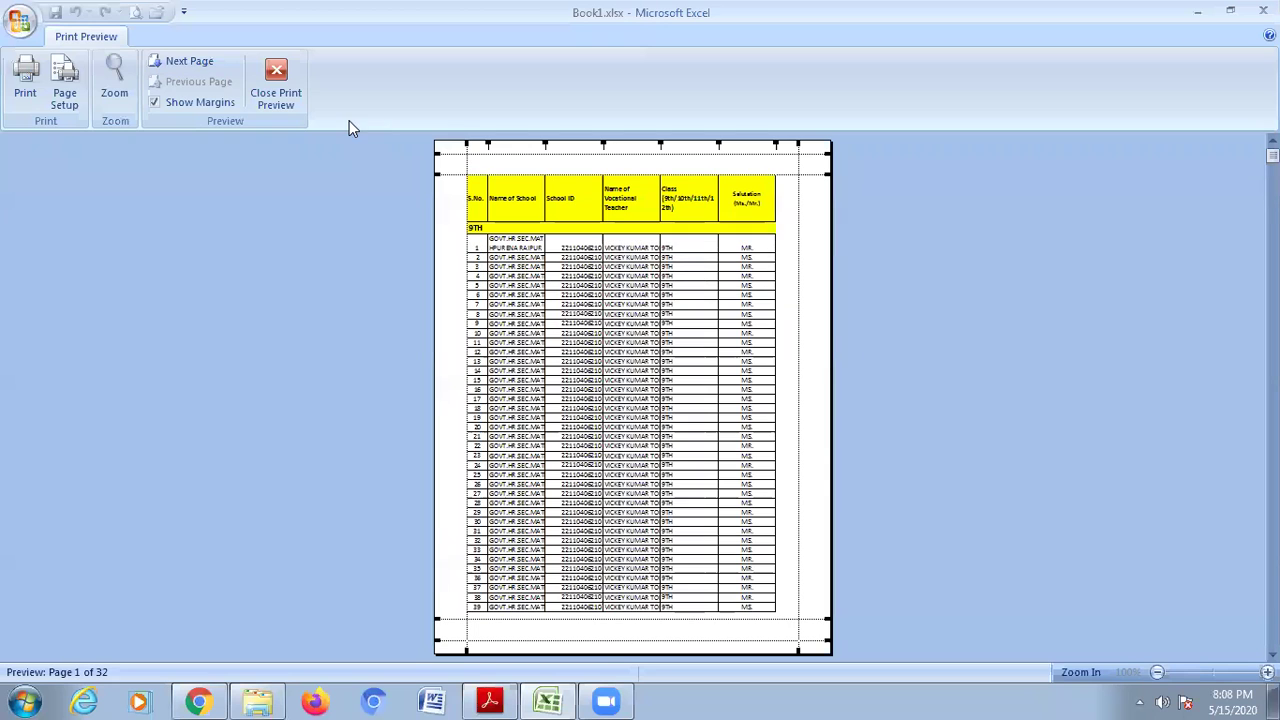
# Review the Sheet, Header/Footer, Margins and Page settings in the print preview's Page Setup.
pyautogui.click(63, 95)
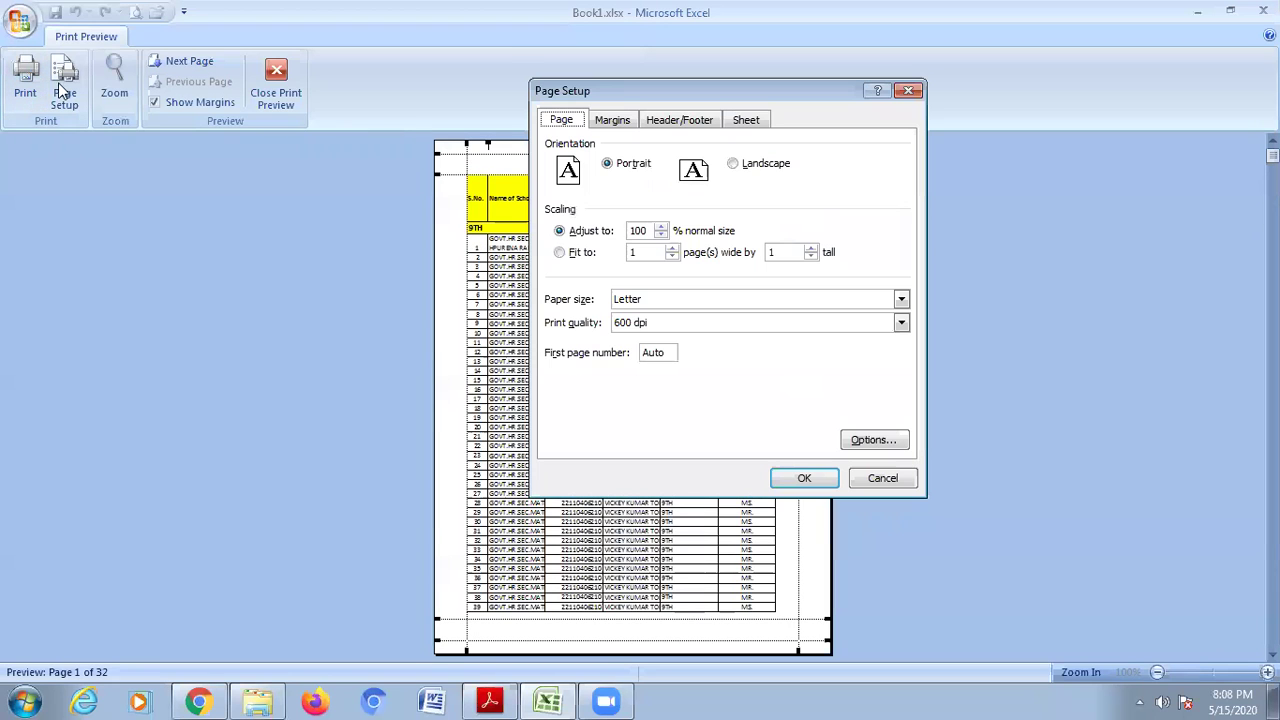
pyautogui.click(745, 120)
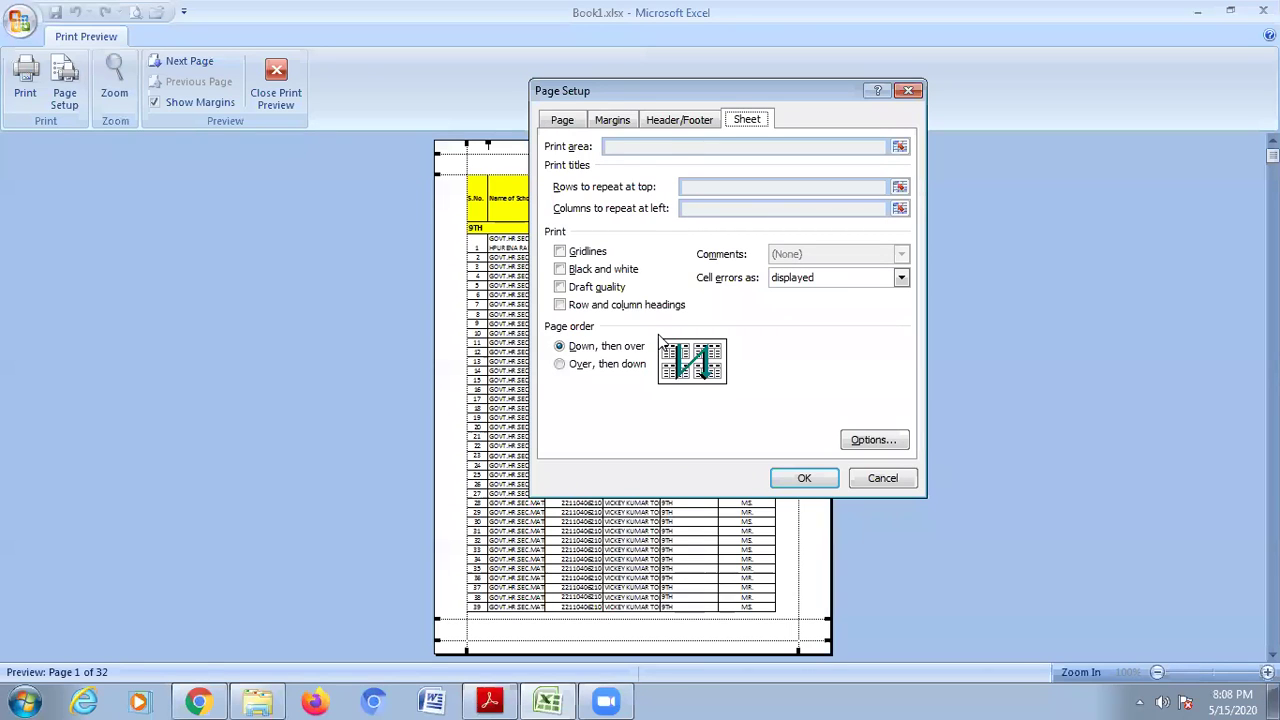
pyautogui.click(680, 120)
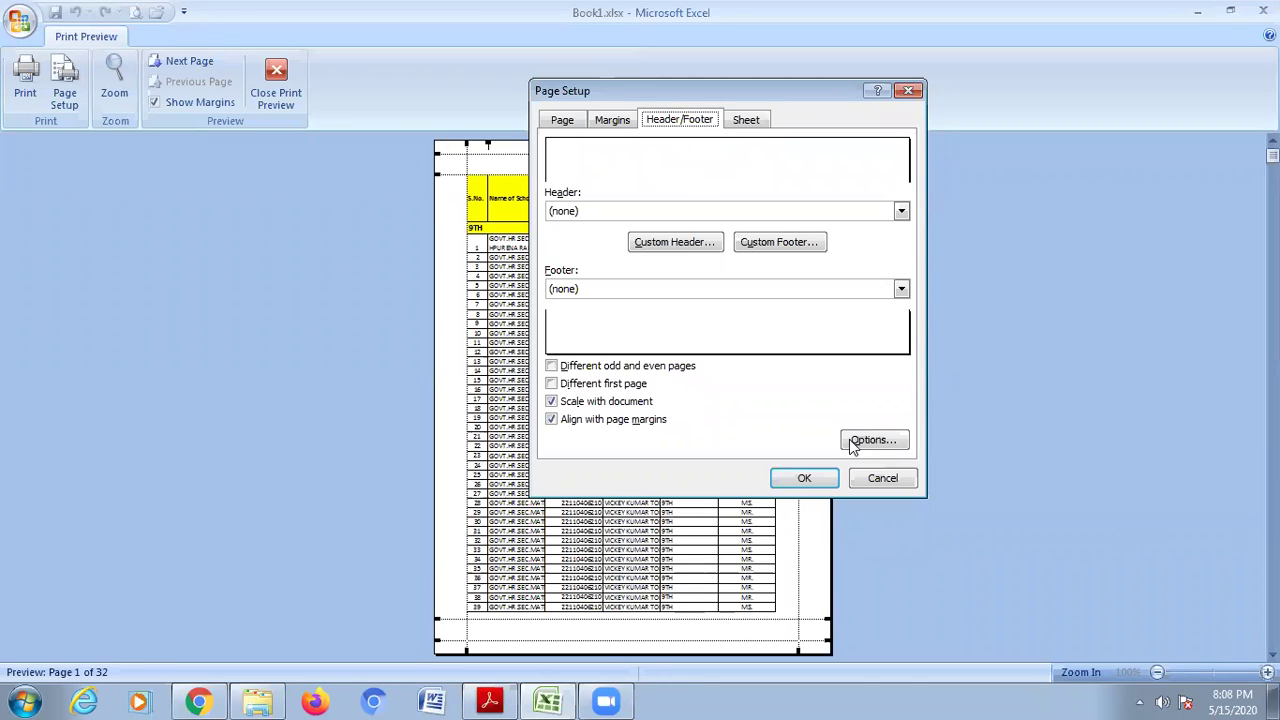
pyautogui.click(596, 121)
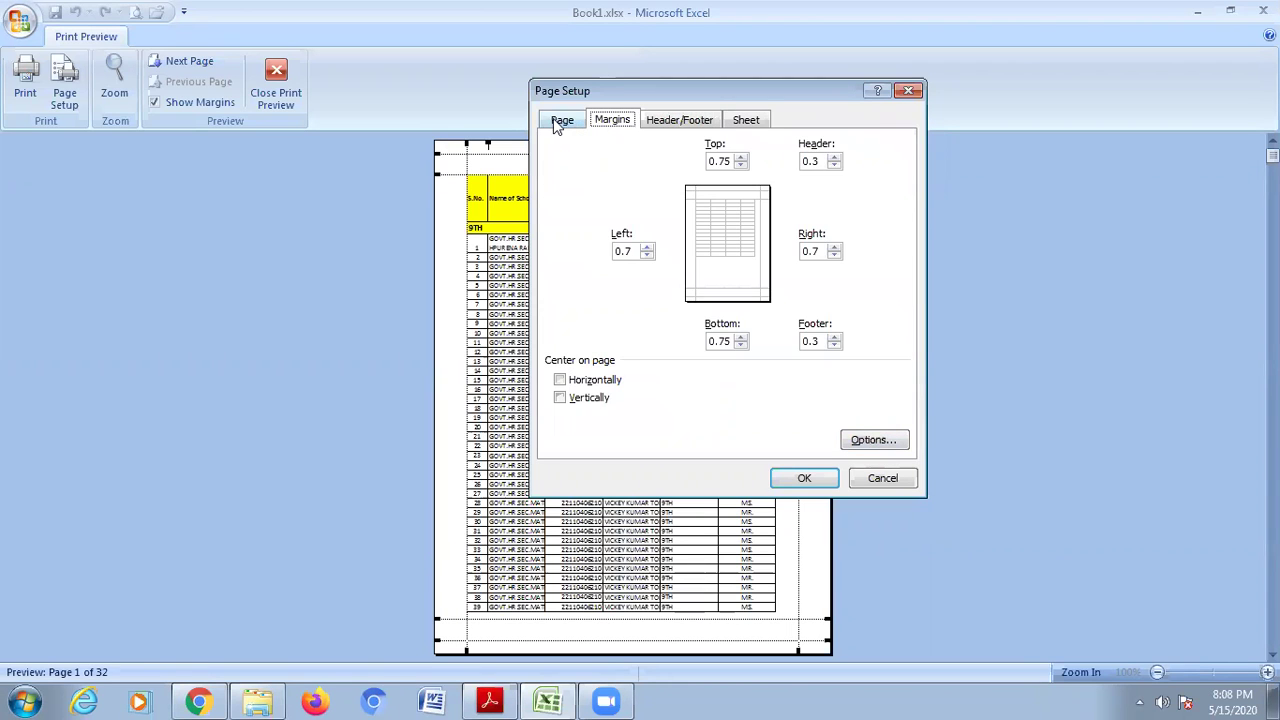
pyautogui.click(560, 121)
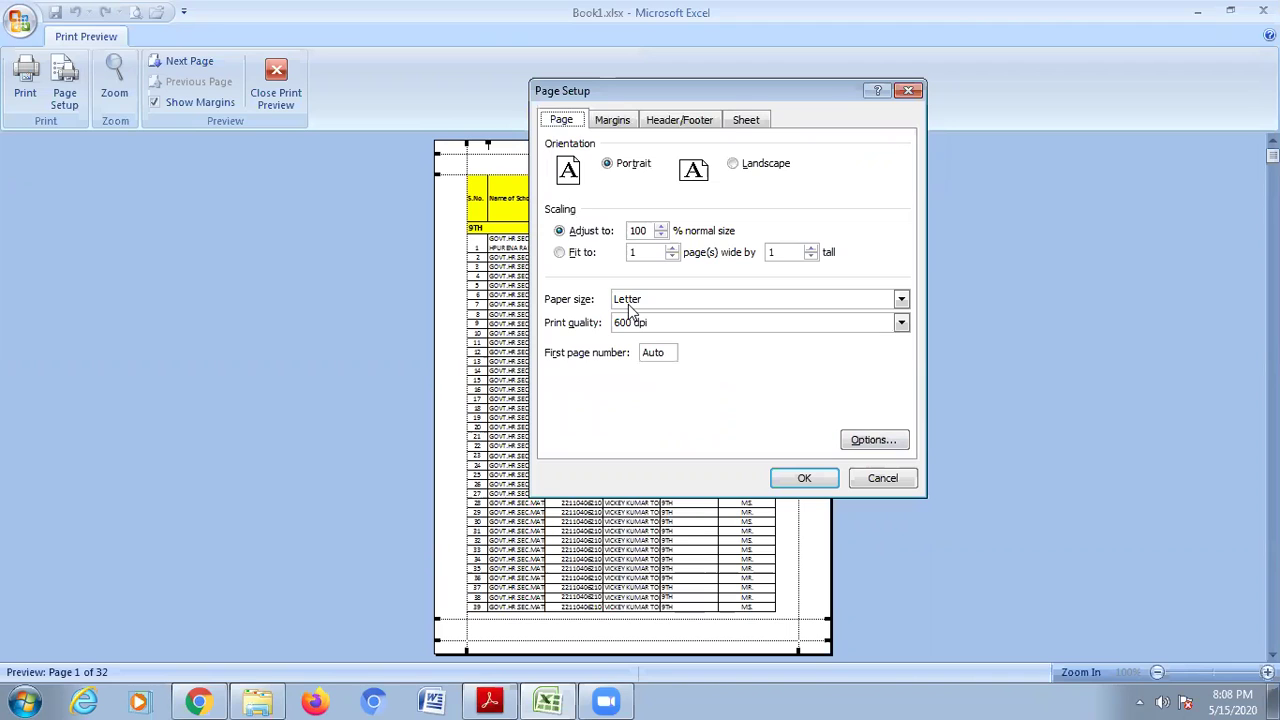
pyautogui.click(616, 124)
pyautogui.click(675, 121)
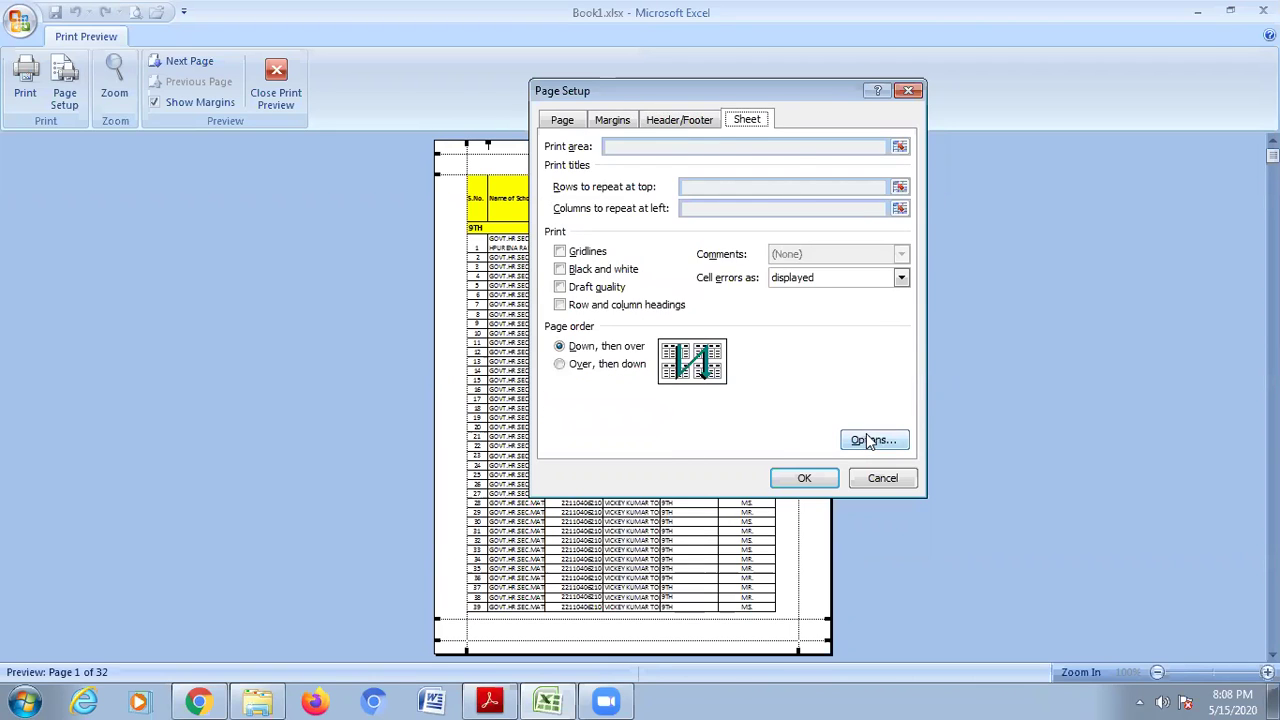
# View the printer properties from the Sheet and Margins settings, cancel them, and close Page Setup and the print preview.
pyautogui.click(883, 478)
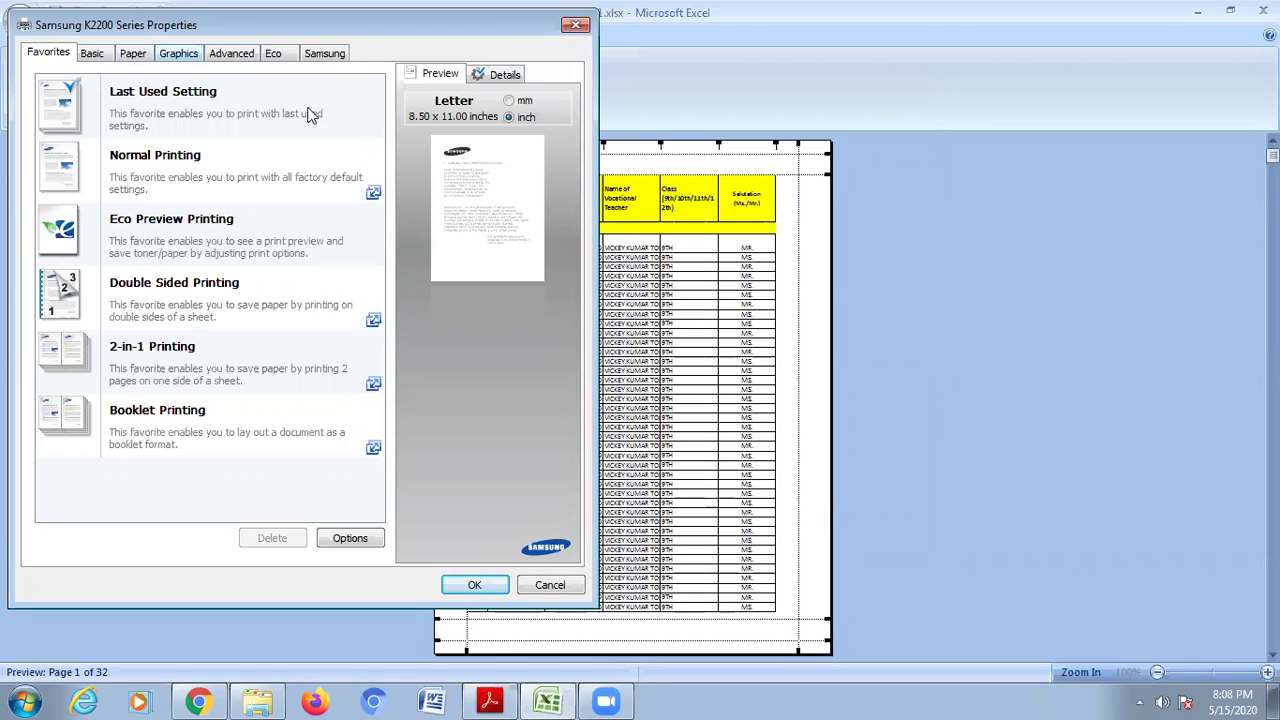
pyautogui.press('Escape')
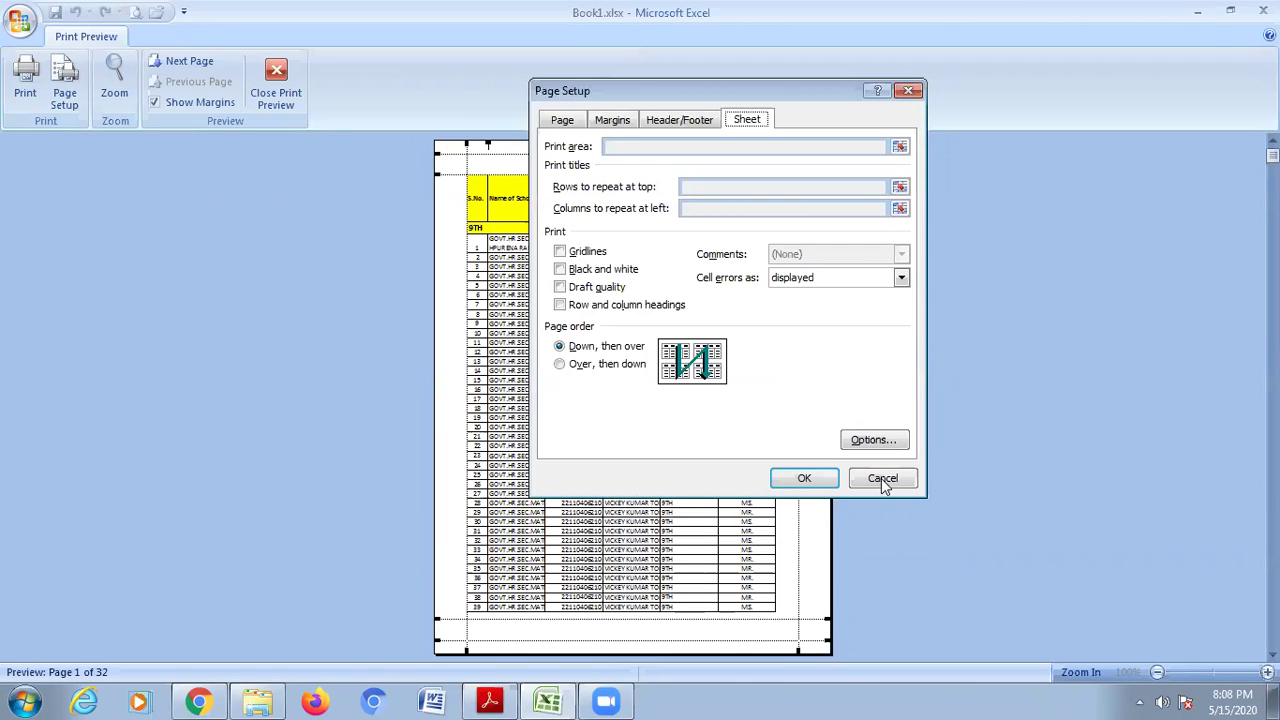
pyautogui.click(609, 121)
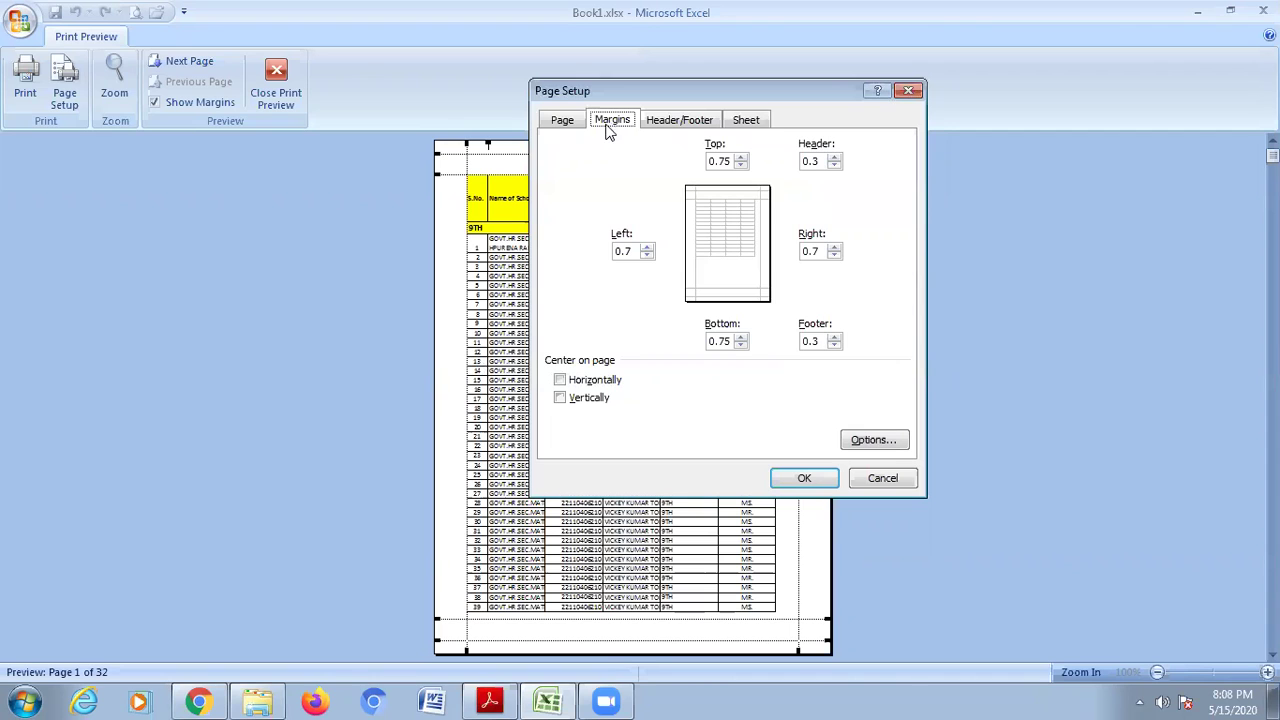
pyautogui.click(870, 441)
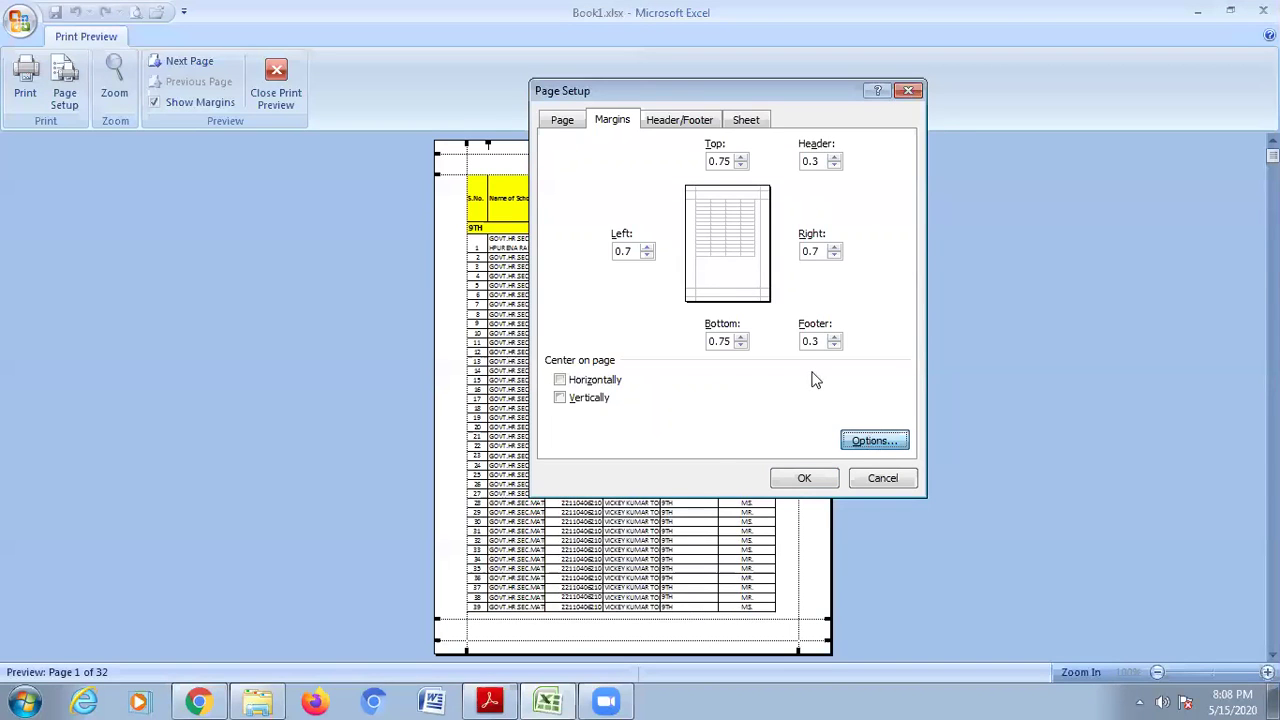
pyautogui.press('Escape')
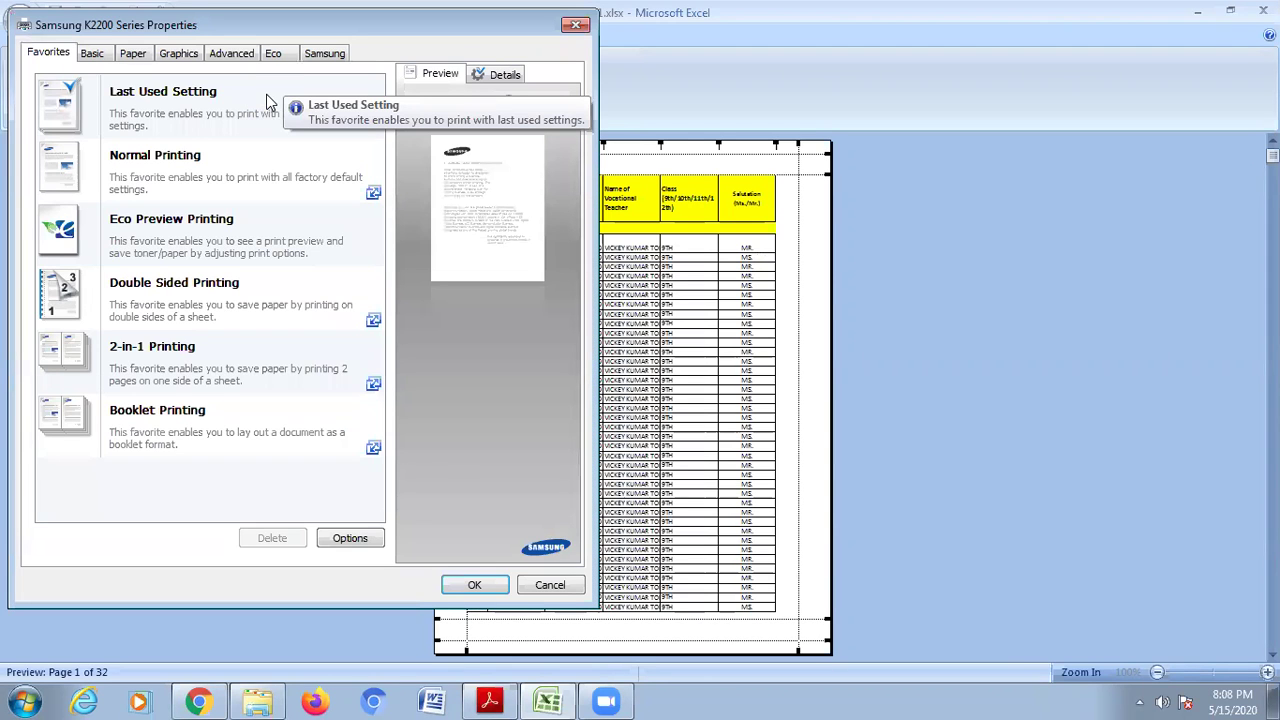
pyautogui.press('Escape')
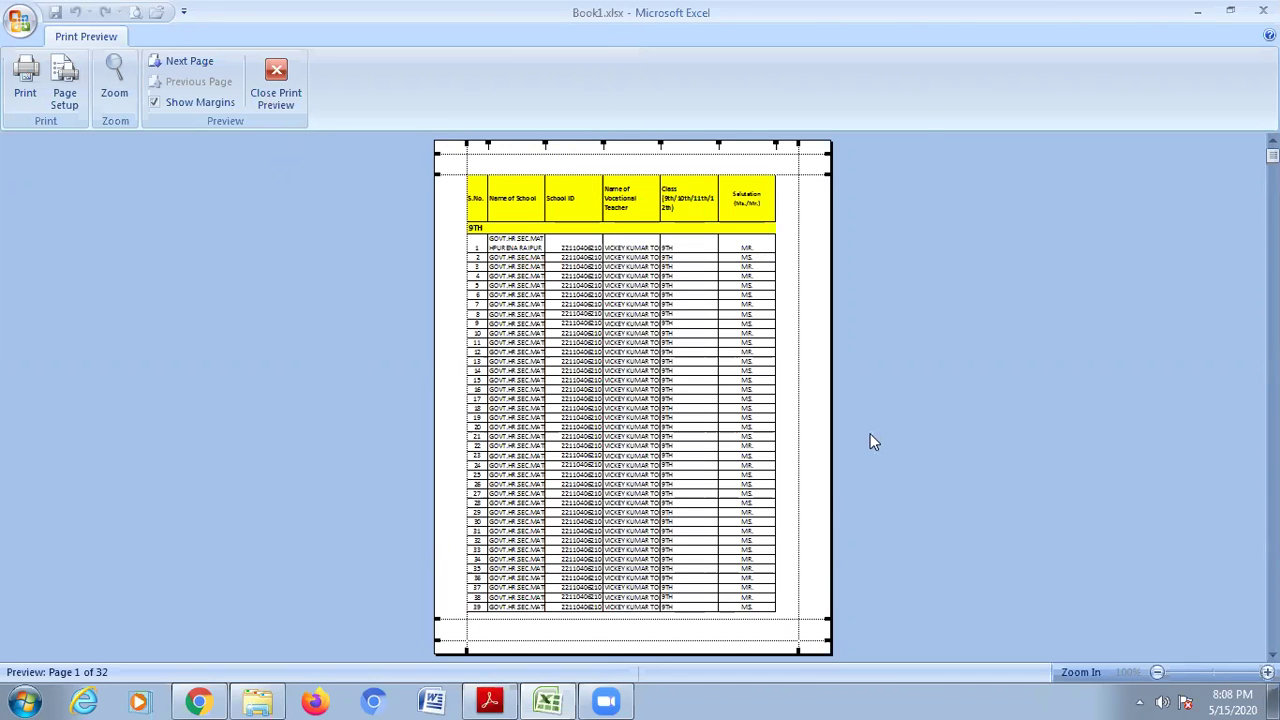
pyautogui.click(881, 477)
pyautogui.press('Escape')
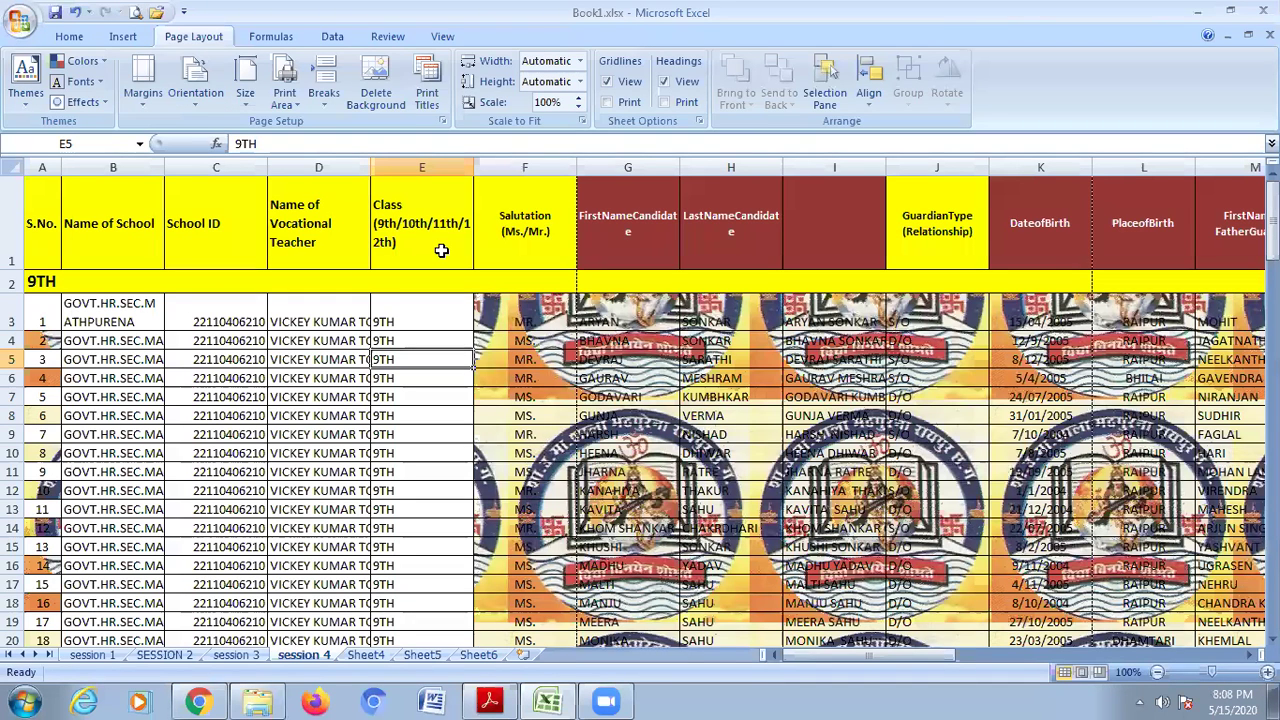
# Delete the logo background from the session 4 sheet and bring up the PDF textbook.
pyautogui.click(392, 107)
pyautogui.scroll(-1, 530, 400)
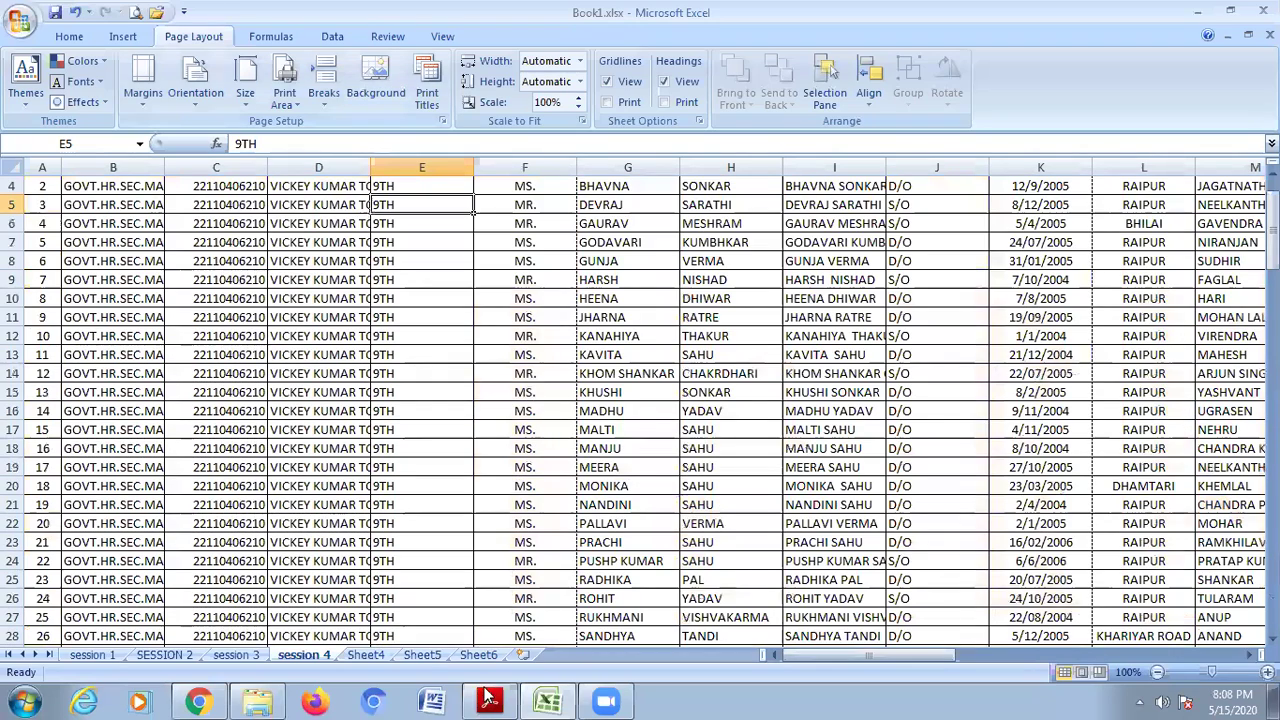
pyautogui.scroll(1, 320, 445)
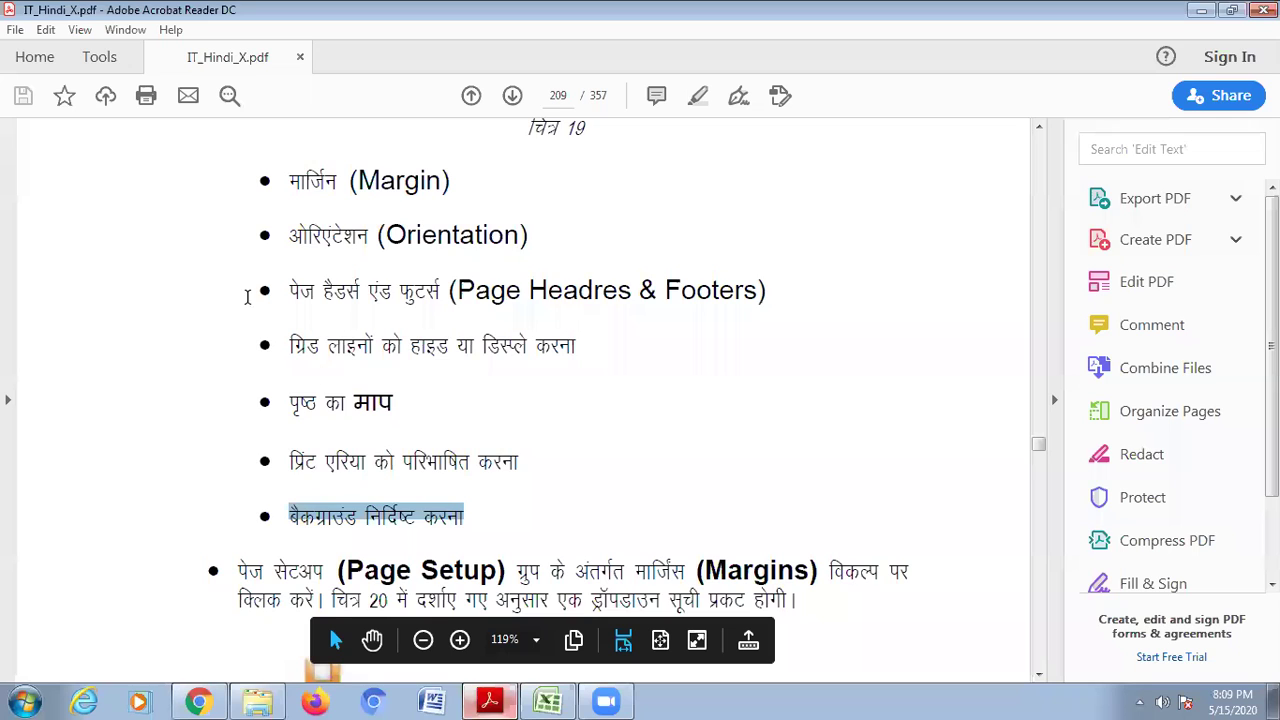
# Read the textbook's Page Setup instructions on predefined and custom margins in the PDF.
pyautogui.scroll(-2, 271, 346)
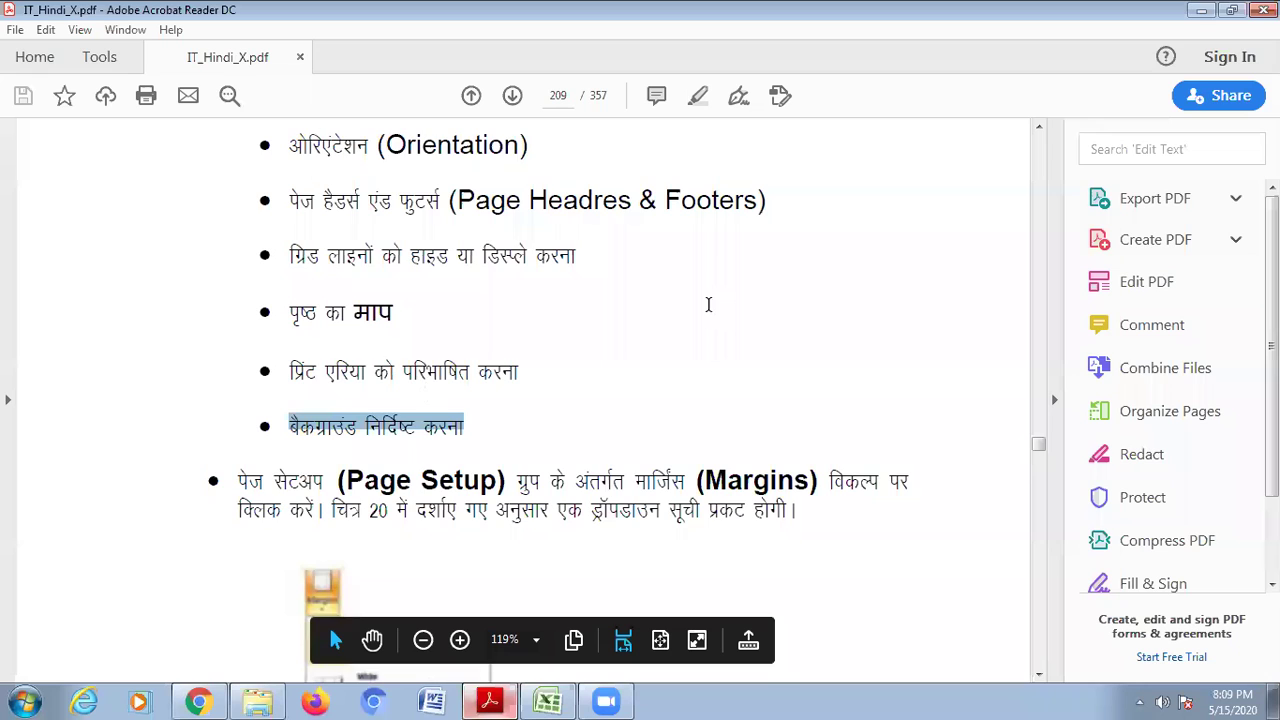
pyautogui.scroll(-4, 709, 303)
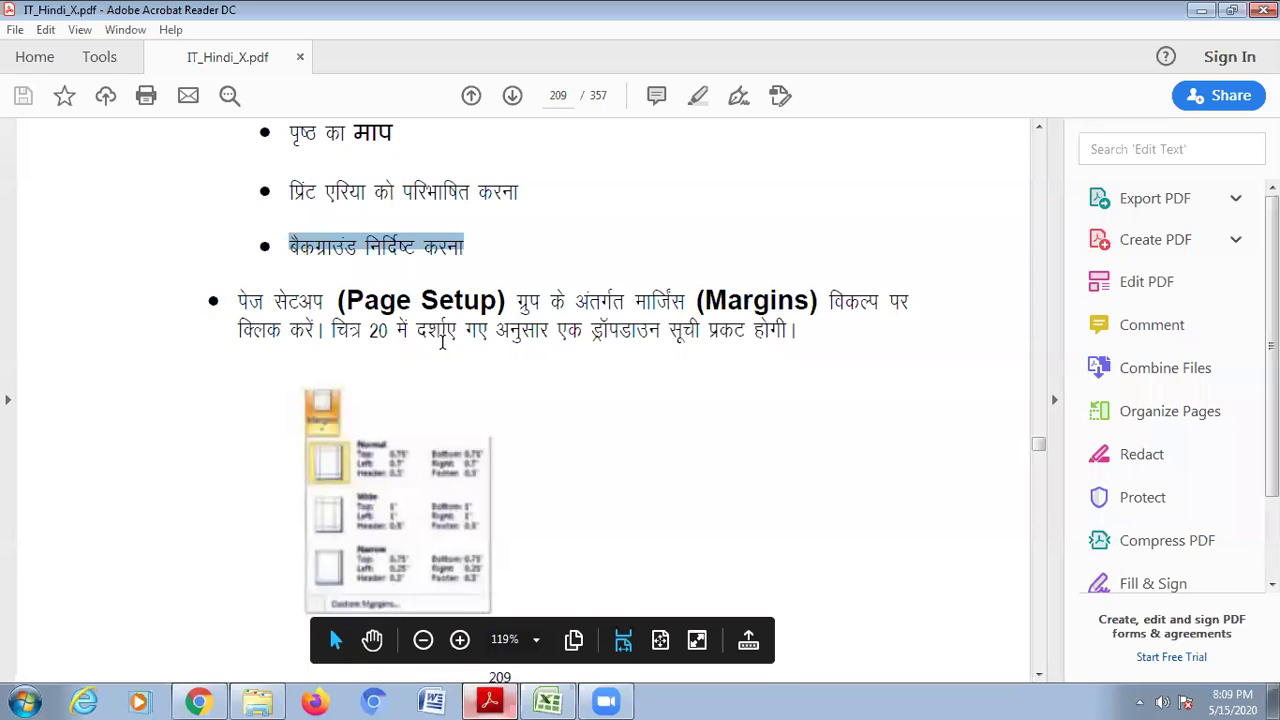
pyautogui.scroll(-2, 730, 204)
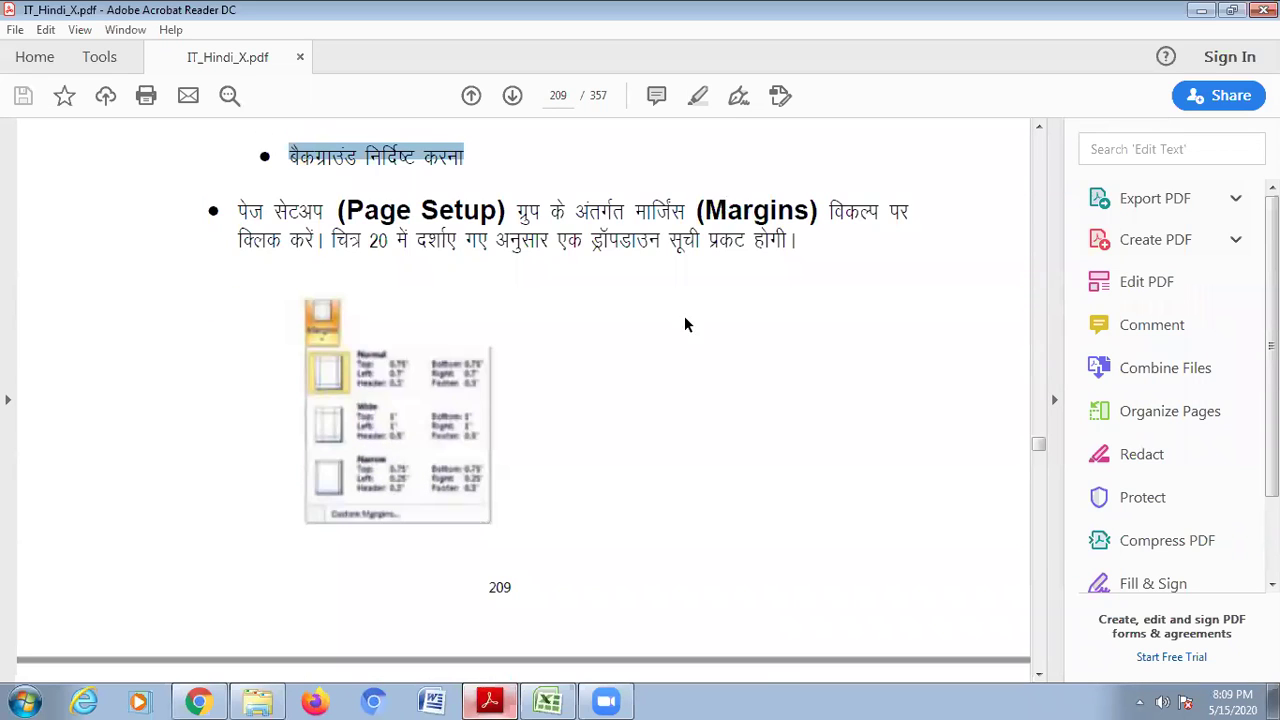
pyautogui.scroll(-9, 640, 355)
pyautogui.scroll(-6, 445, 388)
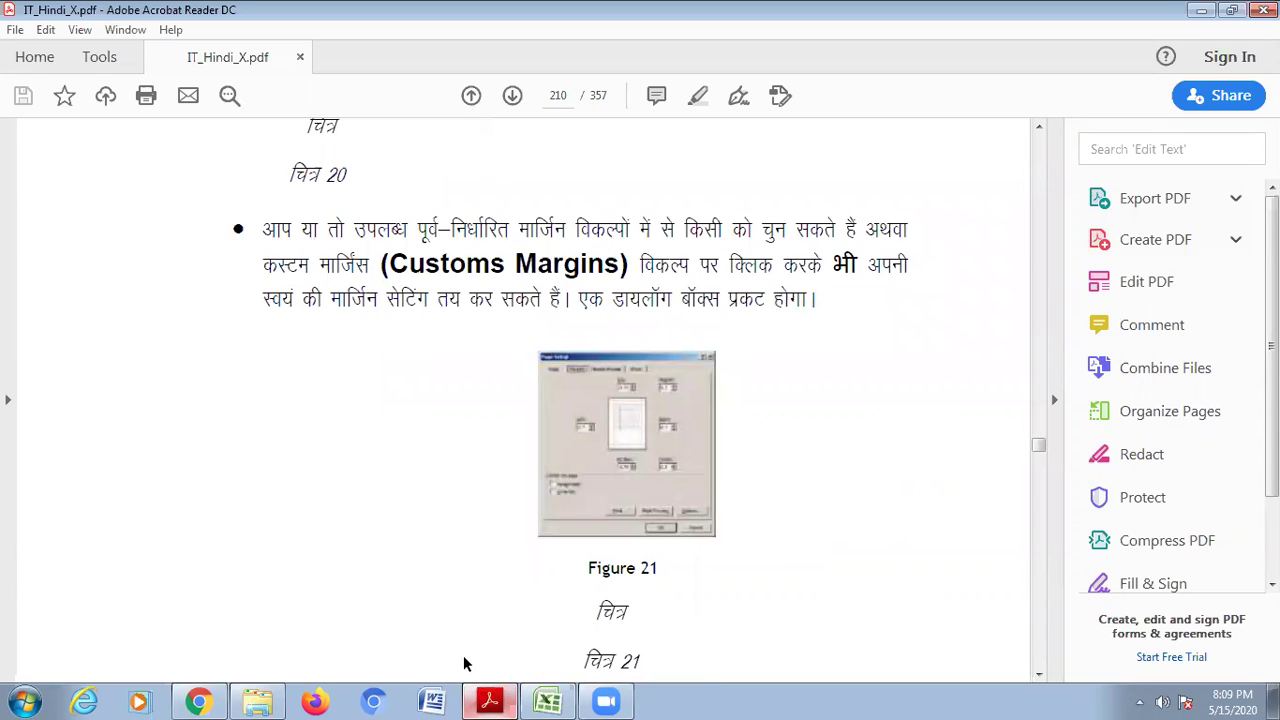
# Check Excel's orientation option, return to the PDF textbook and highlight the words Orientation and Portrait.
pyautogui.hotkey('alt', 'Tab')
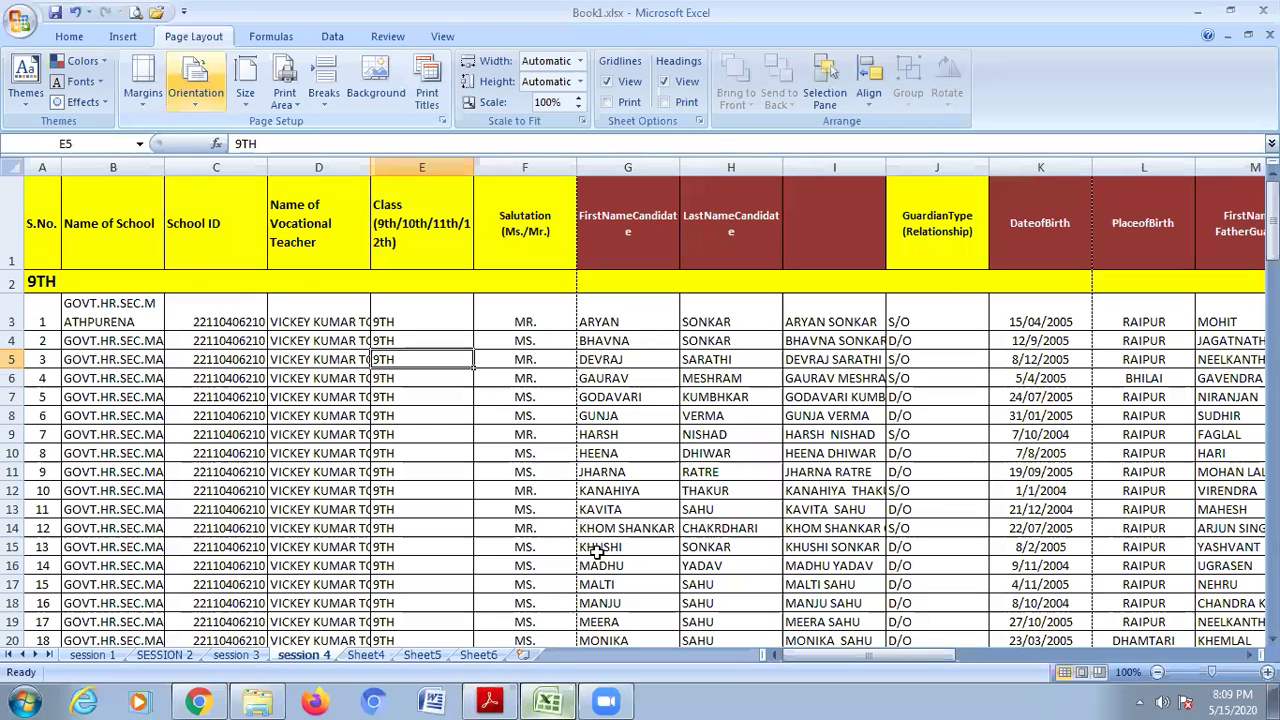
pyautogui.hotkey('alt', 'Tab')
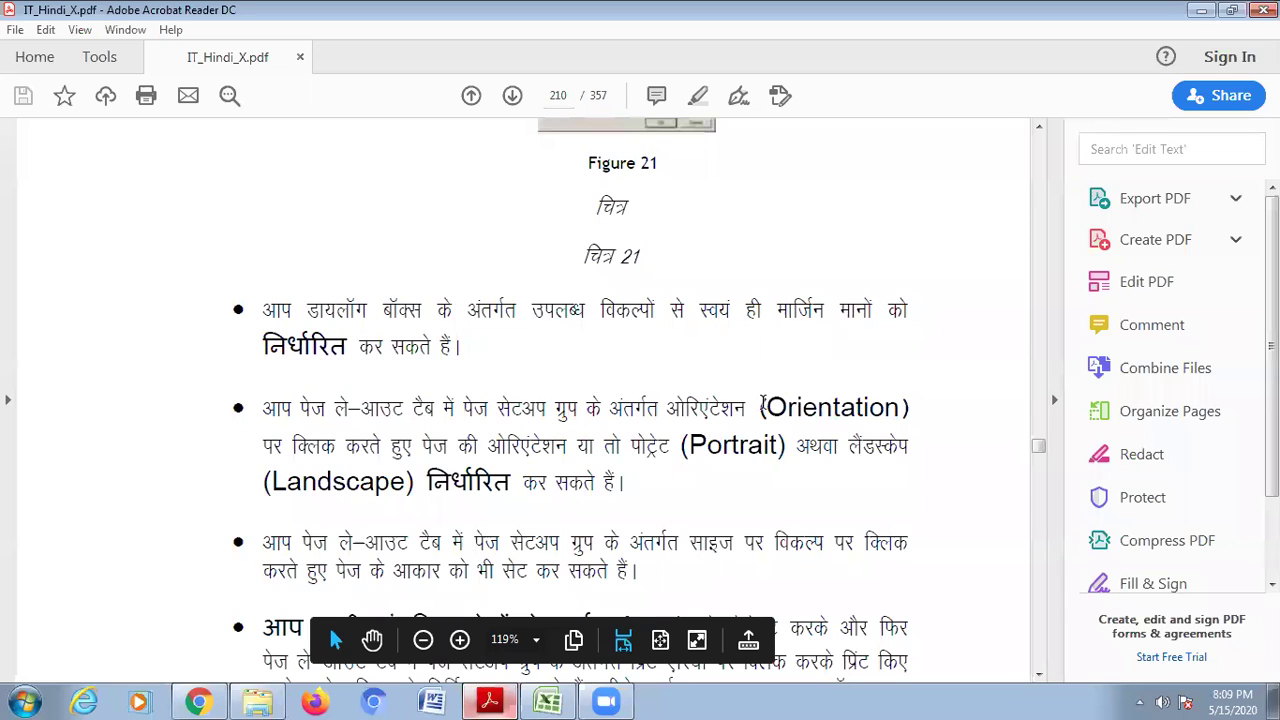
pyautogui.moveTo(762, 407); pyautogui.dragTo(884, 408)
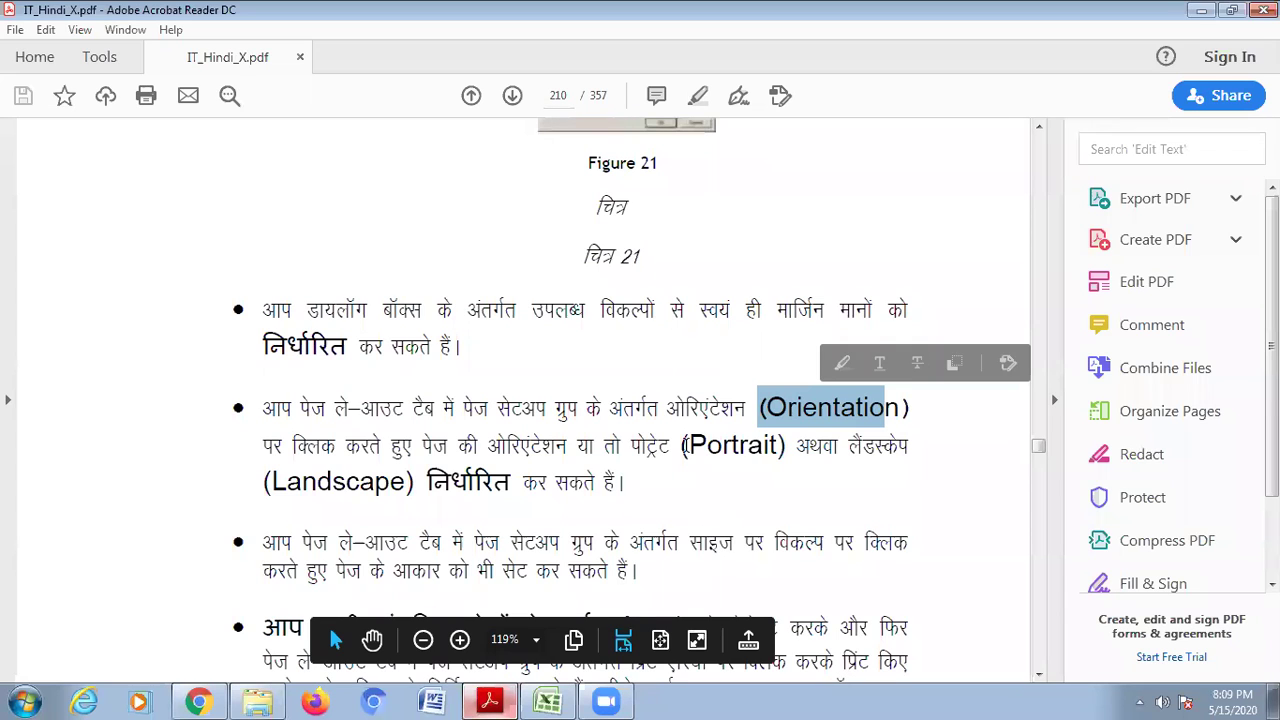
pyautogui.moveTo(684, 447); pyautogui.dragTo(771, 447)
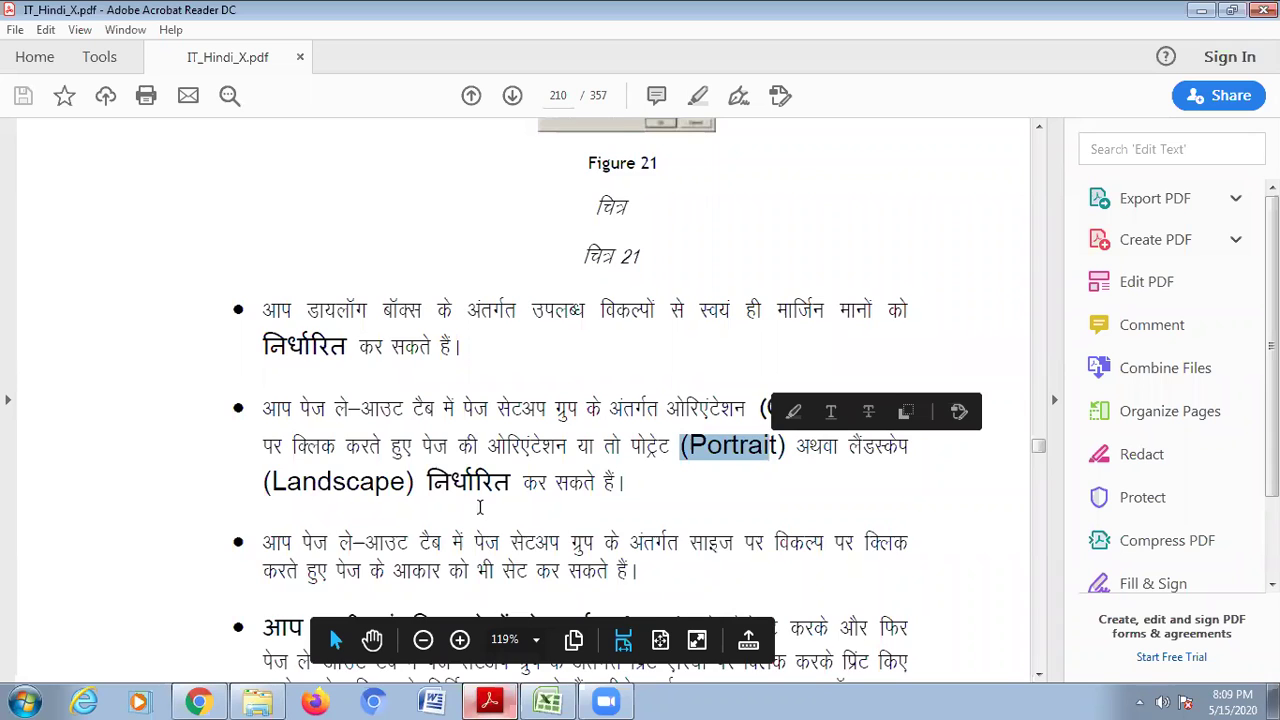
# Read through the textbook's paper size, print area, background and exercise sections up to the spreadsheet views topic.
pyautogui.scroll(-3, 558, 481)
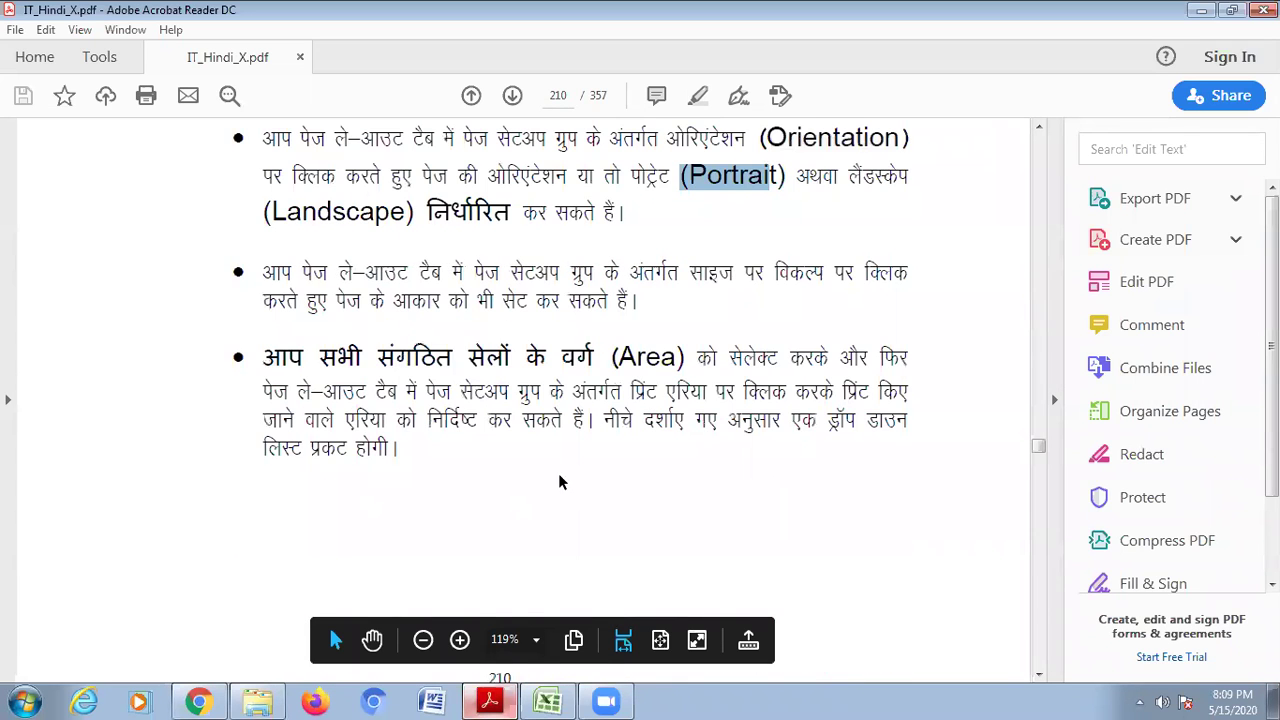
pyautogui.scroll(-4, 558, 481)
pyautogui.scroll(-3, 557, 474)
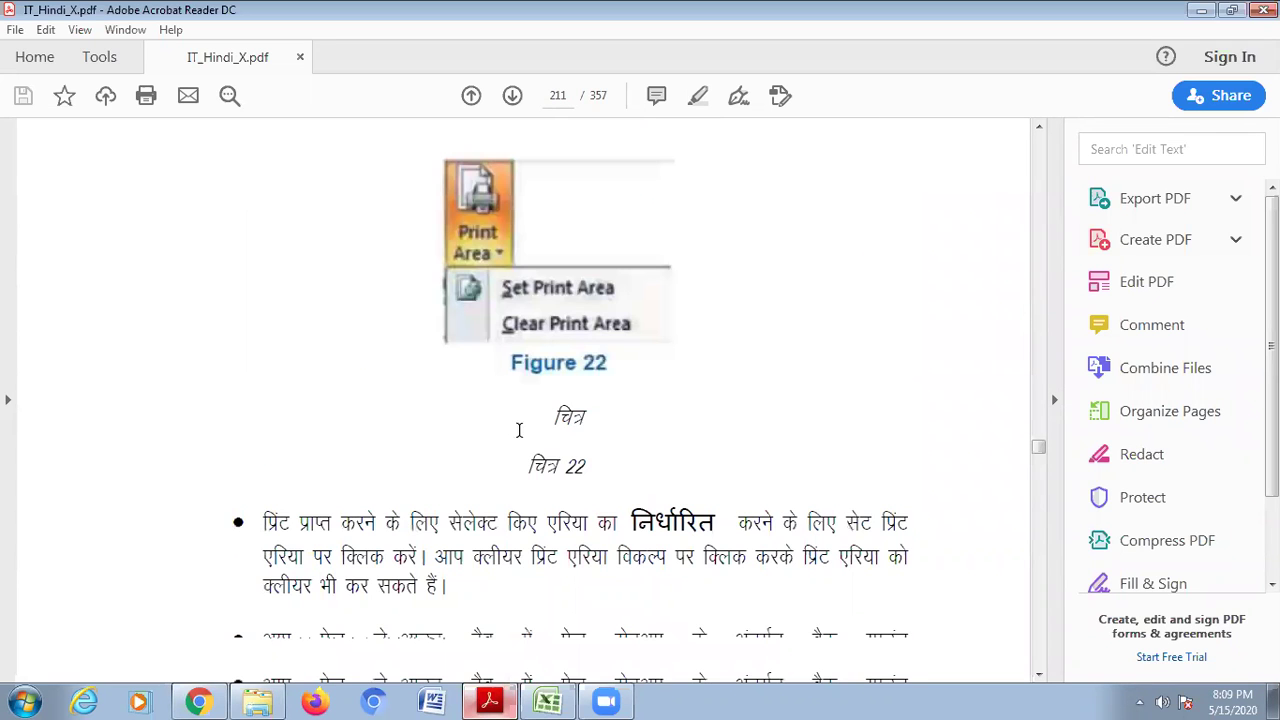
pyautogui.scroll(-3, 519, 430)
pyautogui.scroll(-3, 404, 440)
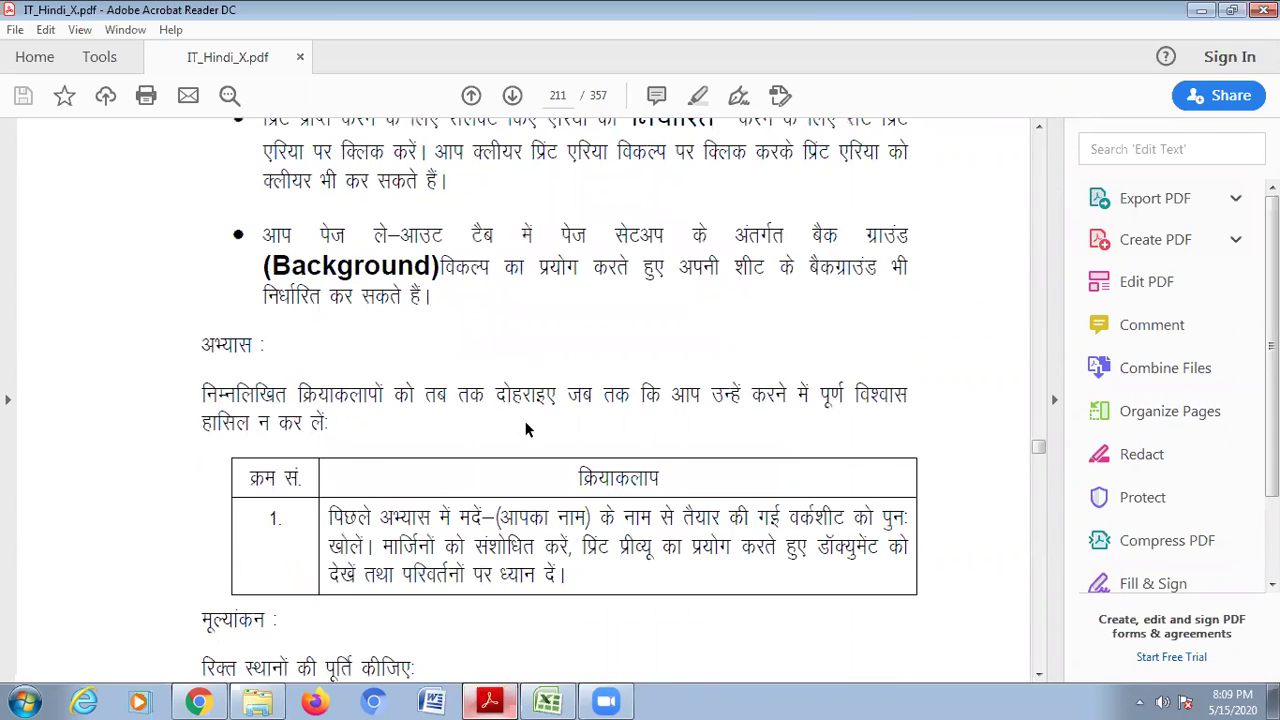
pyautogui.scroll(-5, 444, 438)
pyautogui.scroll(-7, 443, 437)
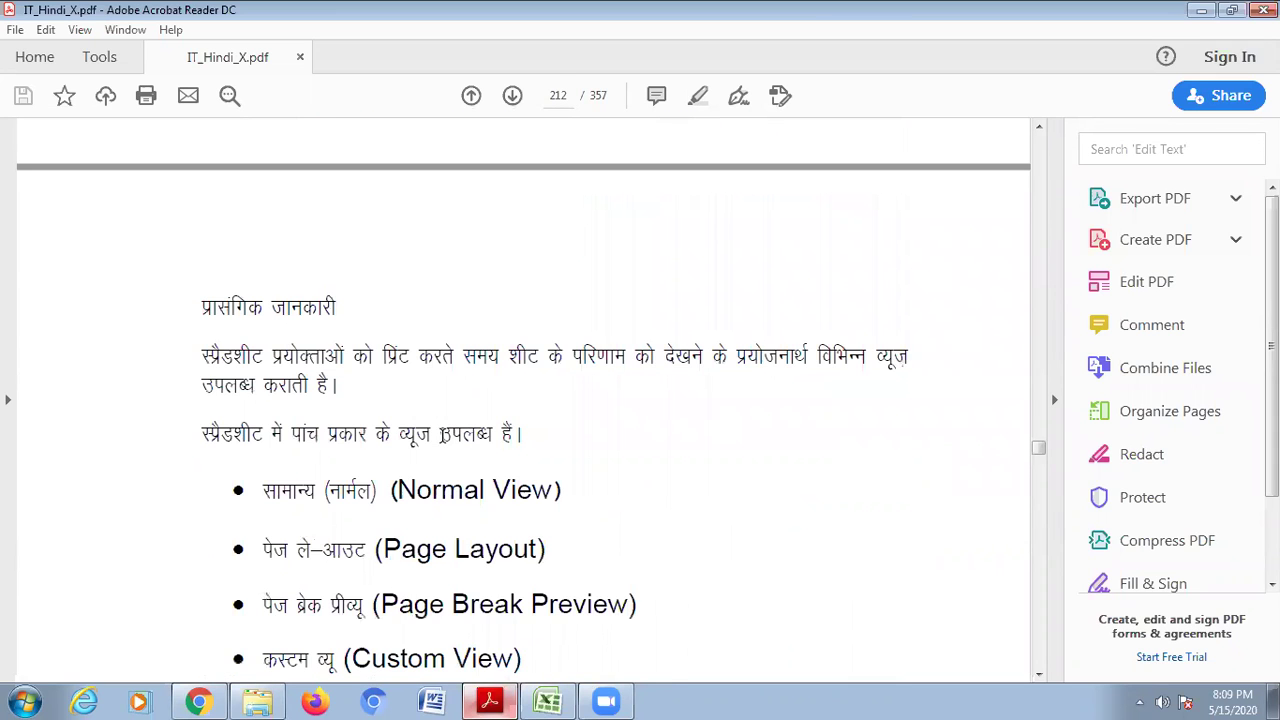
# Highlight the list of five spreadsheet views in the PDF textbook and switch back to Excel.
pyautogui.scroll(-2, 443, 434)
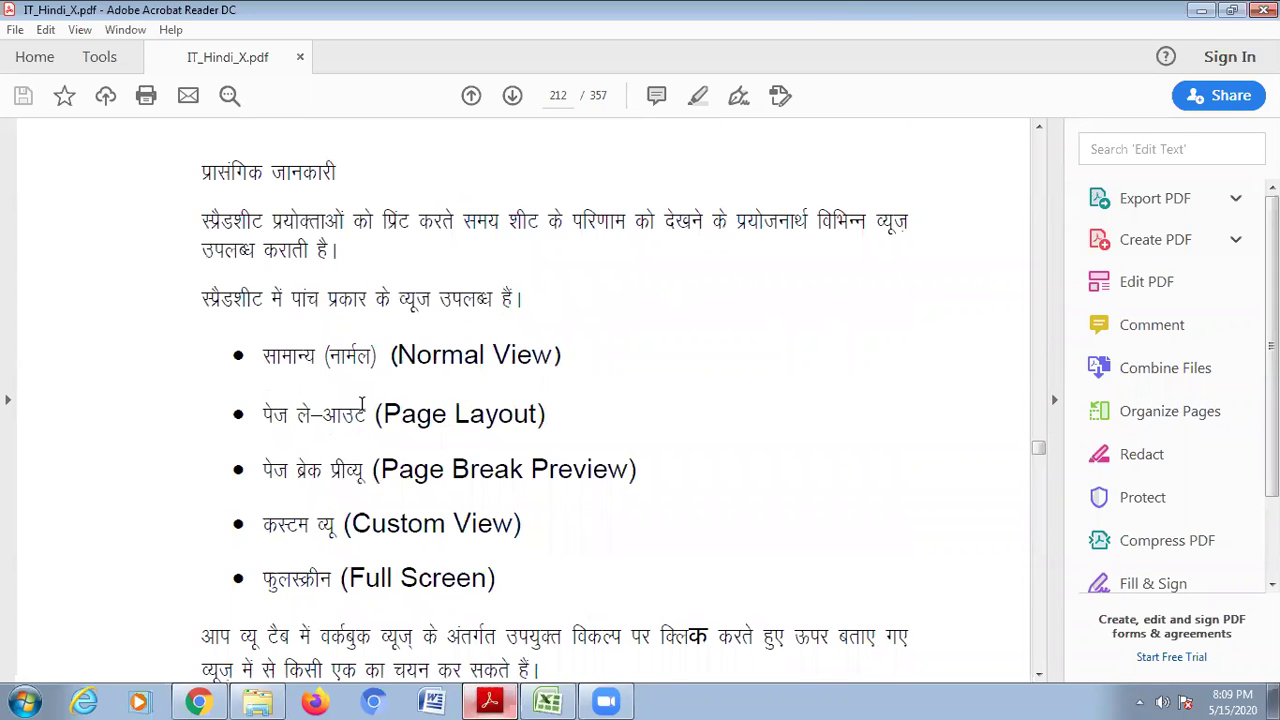
pyautogui.scroll(-3, 363, 405)
pyautogui.scroll(2, 268, 299)
pyautogui.moveTo(268, 299); pyautogui.dragTo(531, 534)
pyautogui.click(545, 700)
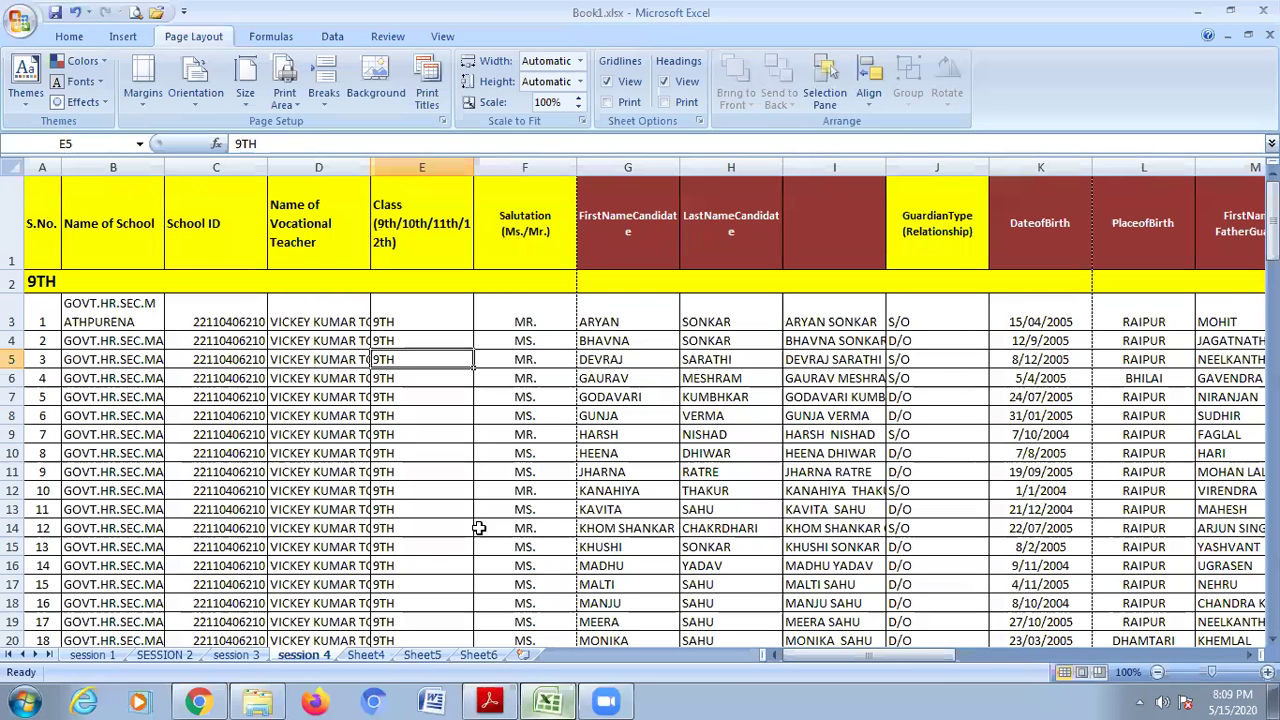
# Select cell D6 and display the session 4 sheet in Page Layout view.
pyautogui.press('Down')
pyautogui.press('Left')
pyautogui.scroll(-4, 63, 90)
pyautogui.click(63, 90)
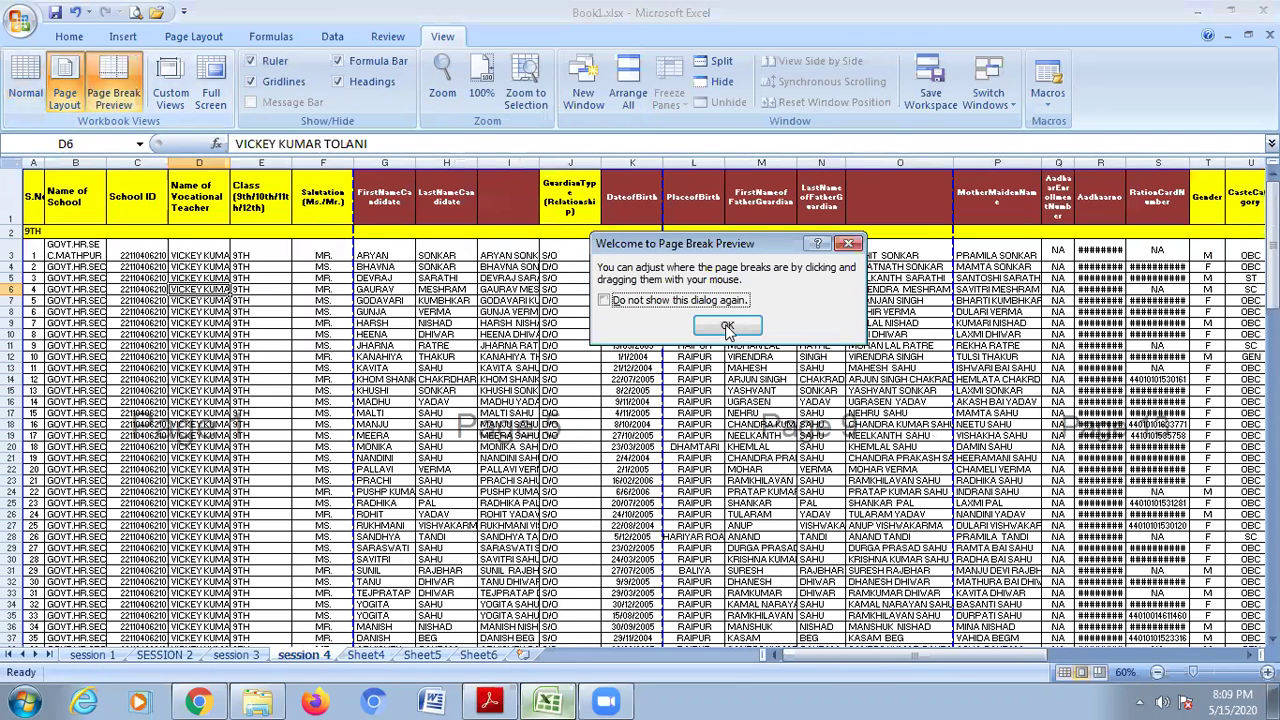
# Show the sheet in Page Break Preview and move the first vertical page break to after the DateofBirth column.
pyautogui.click(729, 330)
pyautogui.moveTo(358, 231); pyautogui.dragTo(601, 270)
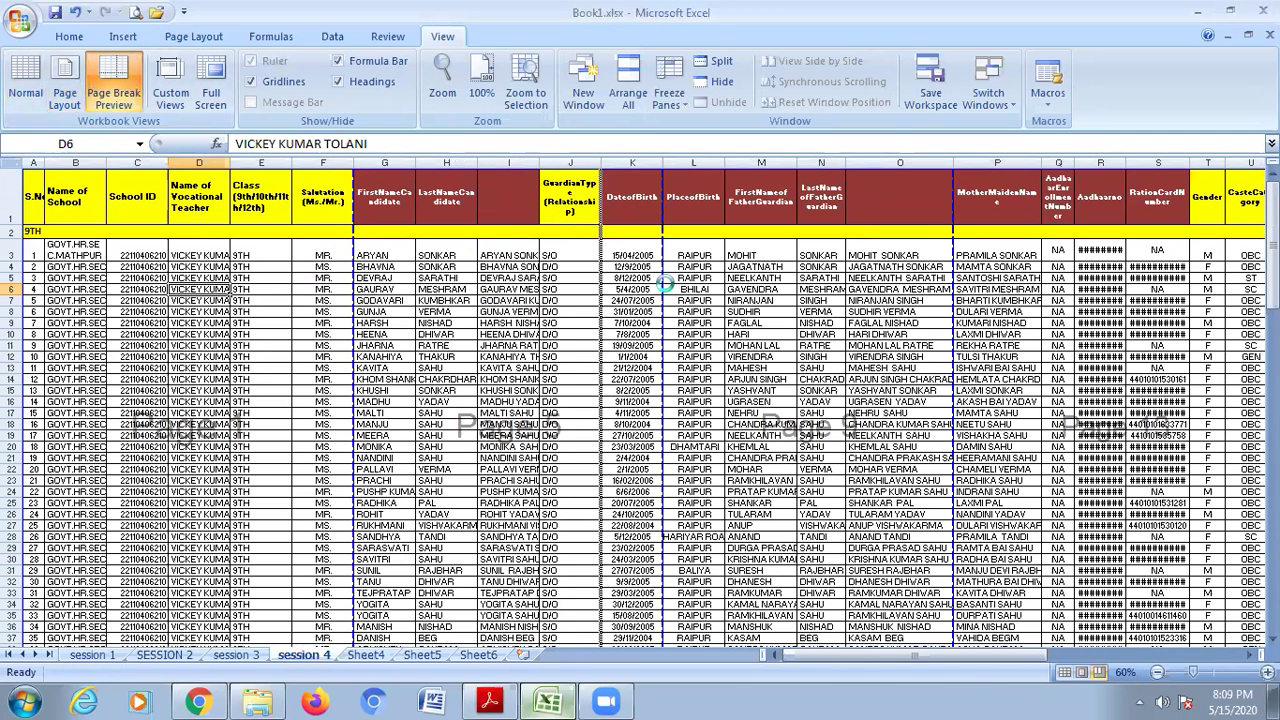
# Save the current sheet setup as a custom view named 1, including print settings and hidden rows, columns and filter settings.
pyautogui.click(172, 100)
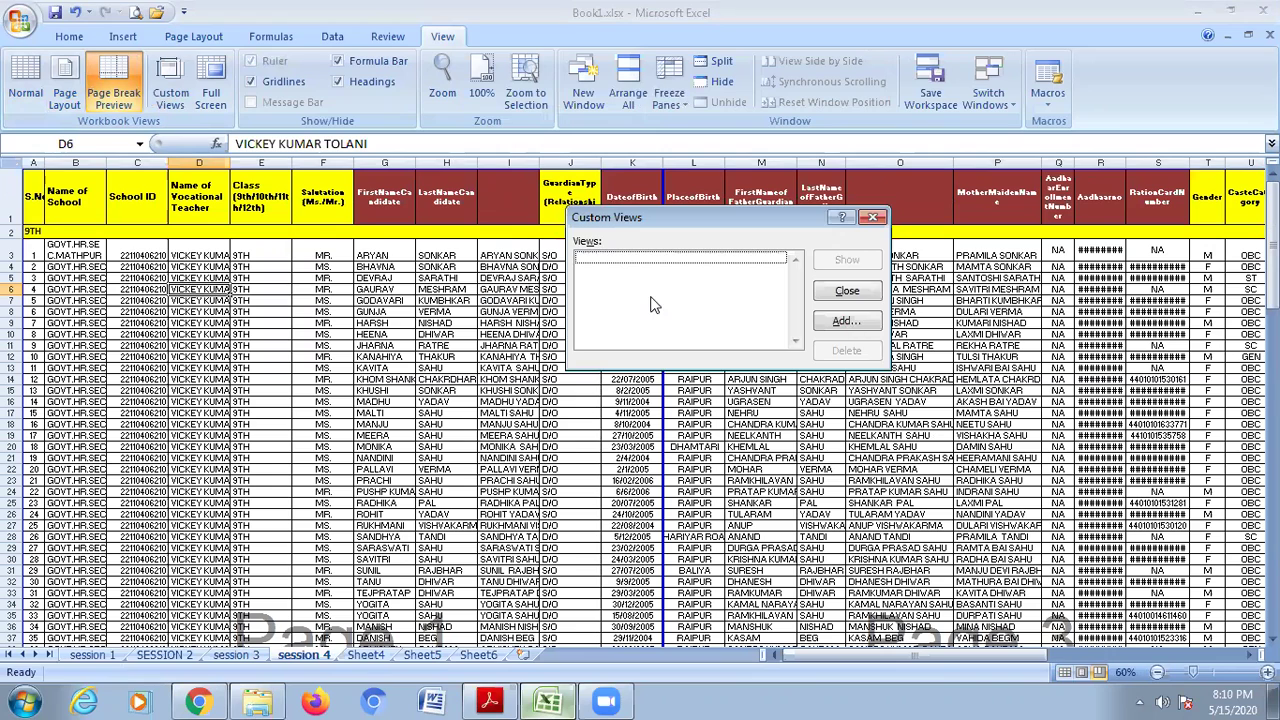
pyautogui.hotkey('alt', 'a')
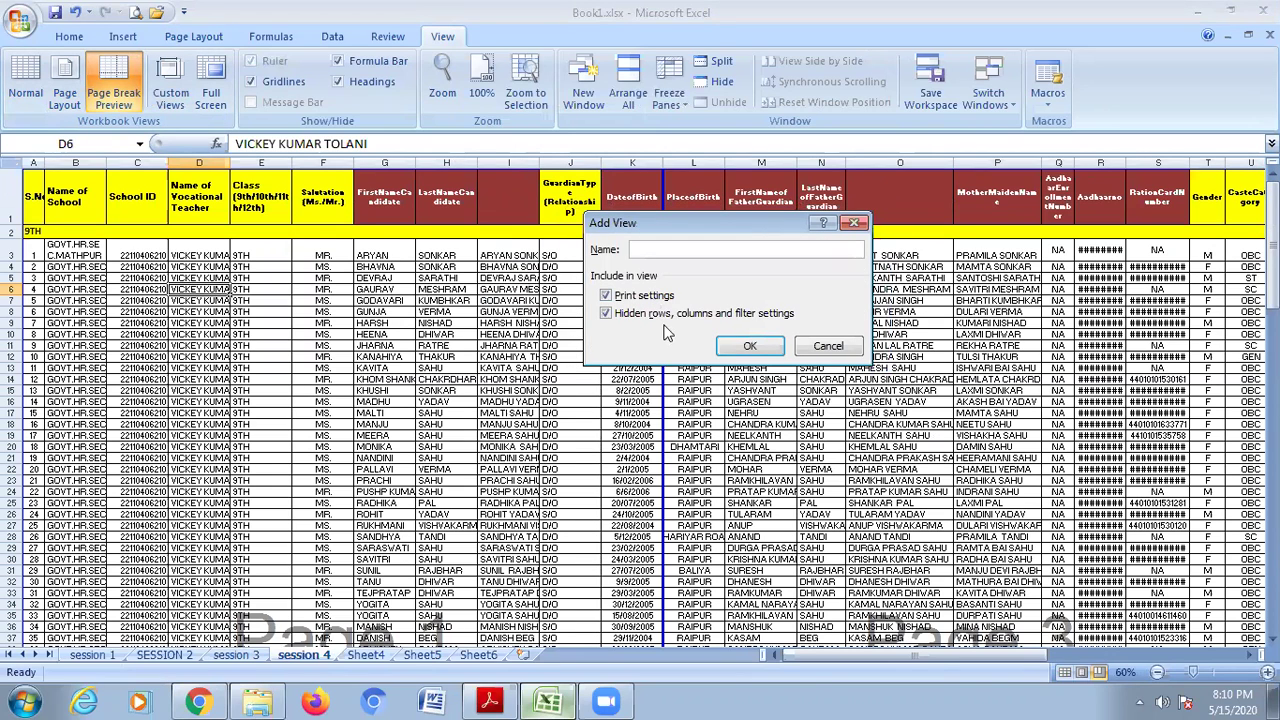
pyautogui.write('1')
pyautogui.press('Return')
# Select the cells from A1 down through row 16 and apply the saved custom view 1.
pyautogui.moveTo(50, 182); pyautogui.dragTo(454, 400)
pyautogui.click(172, 96)
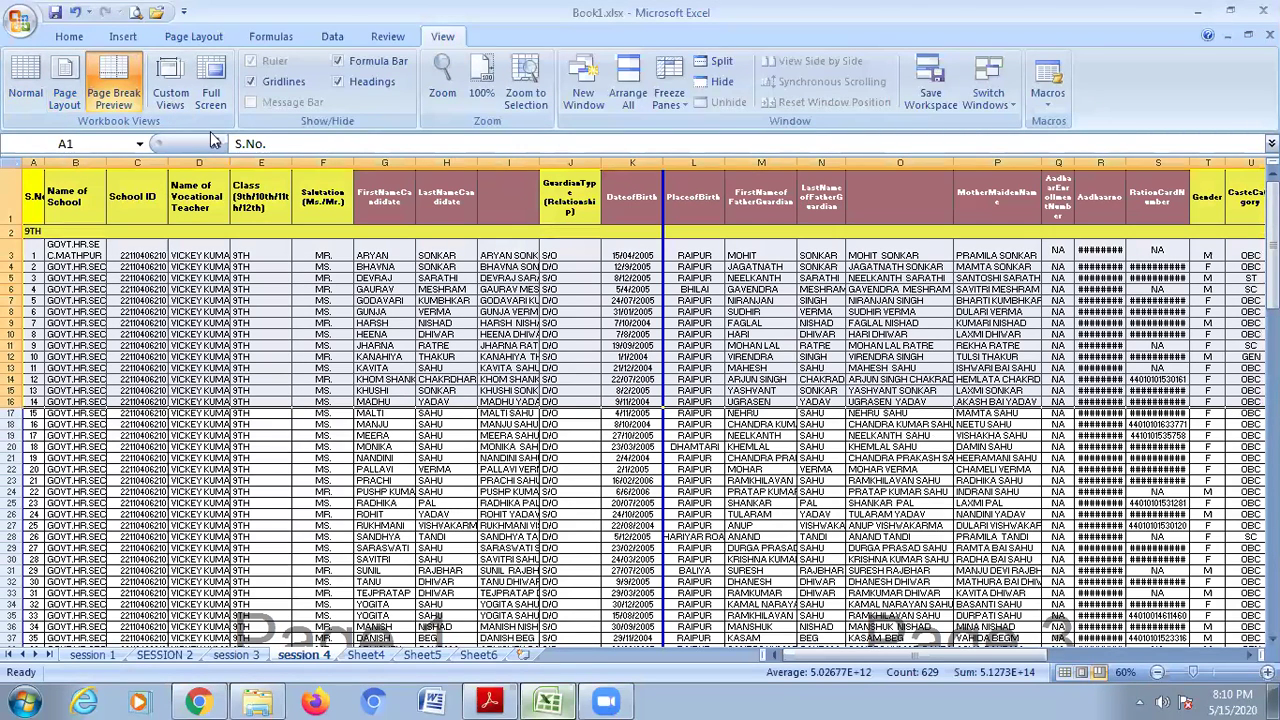
pyautogui.click(843, 260)
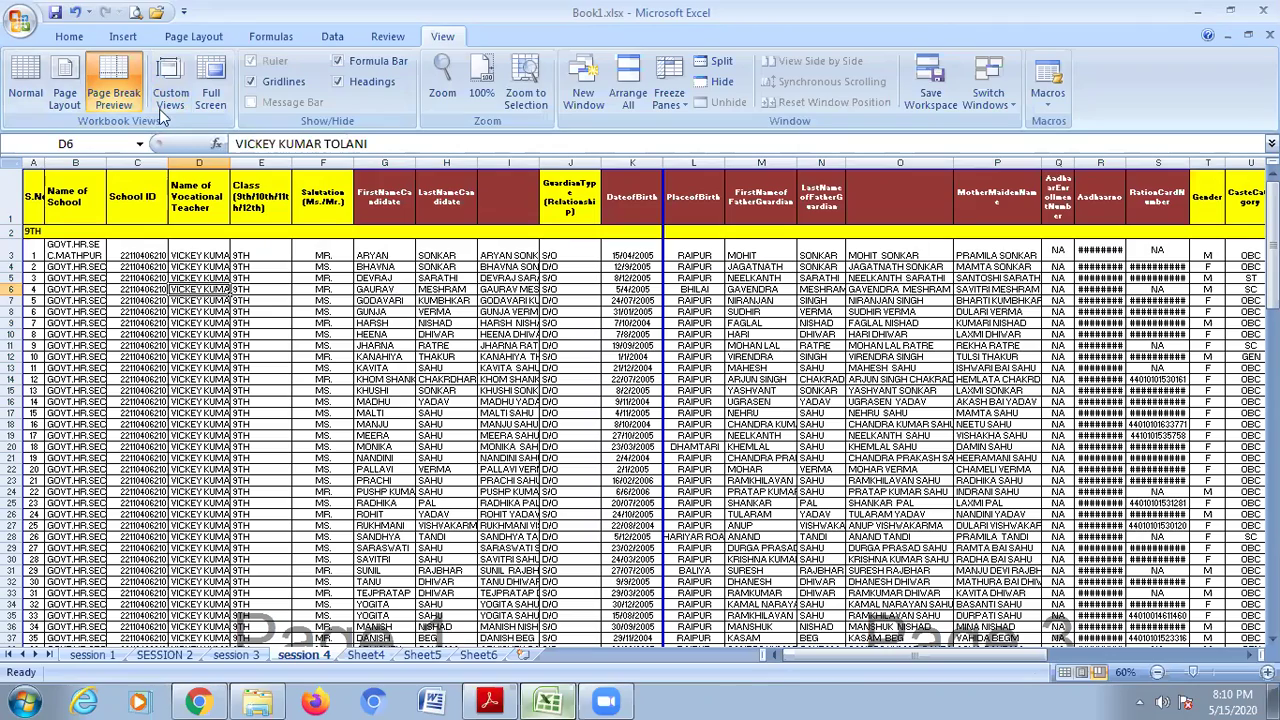
# Display the session 4 sheet in Full Screen view and return to the regular window.
pyautogui.click(212, 98)
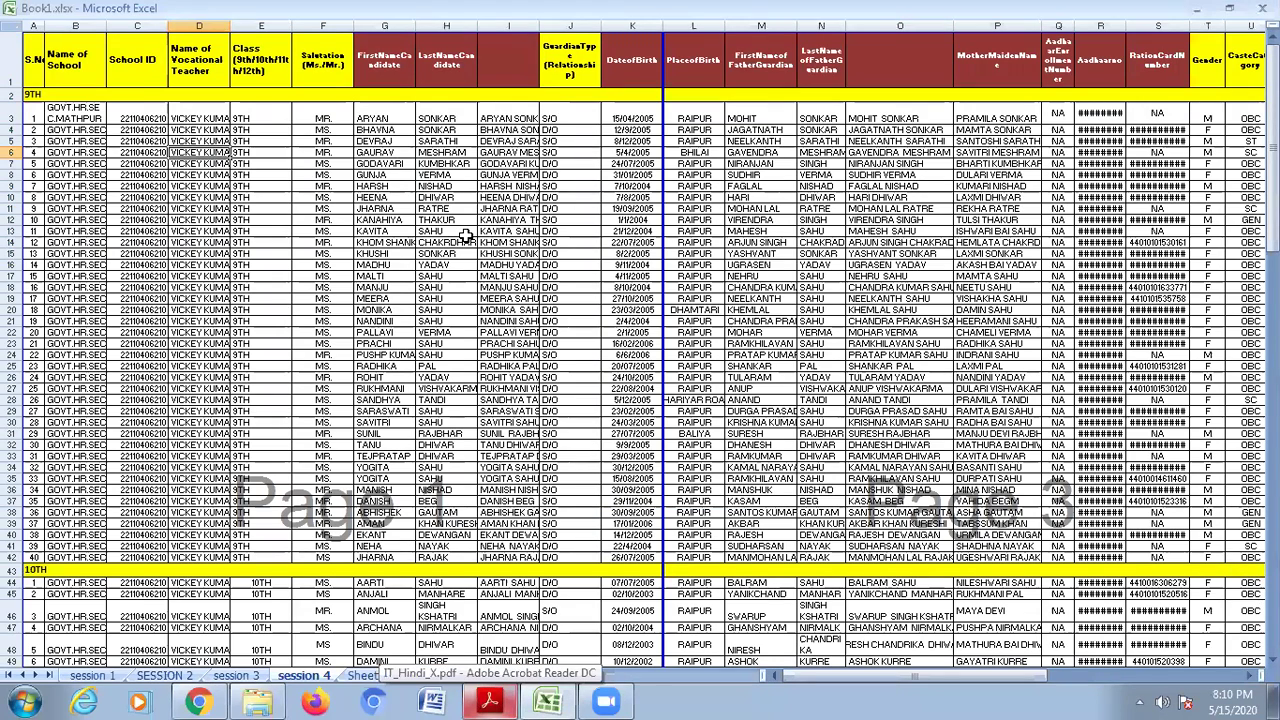
pyautogui.press('Escape')
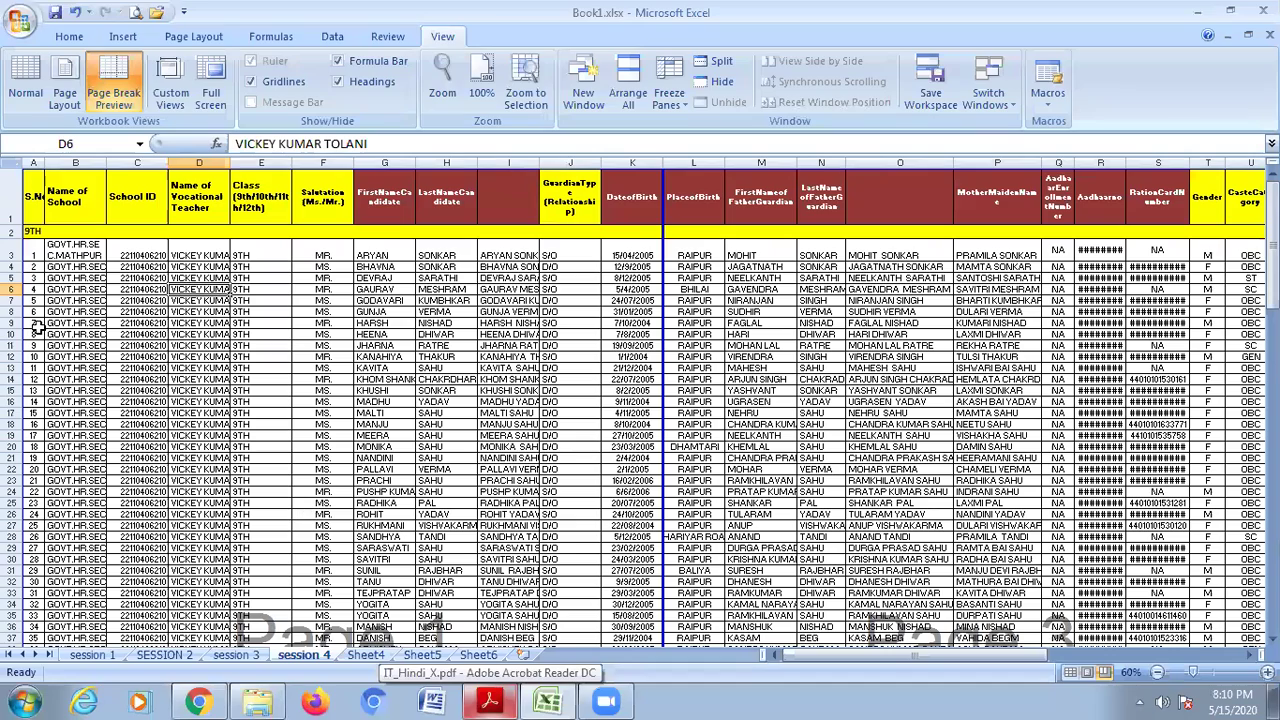
pyautogui.scroll(-2, 301, 384)
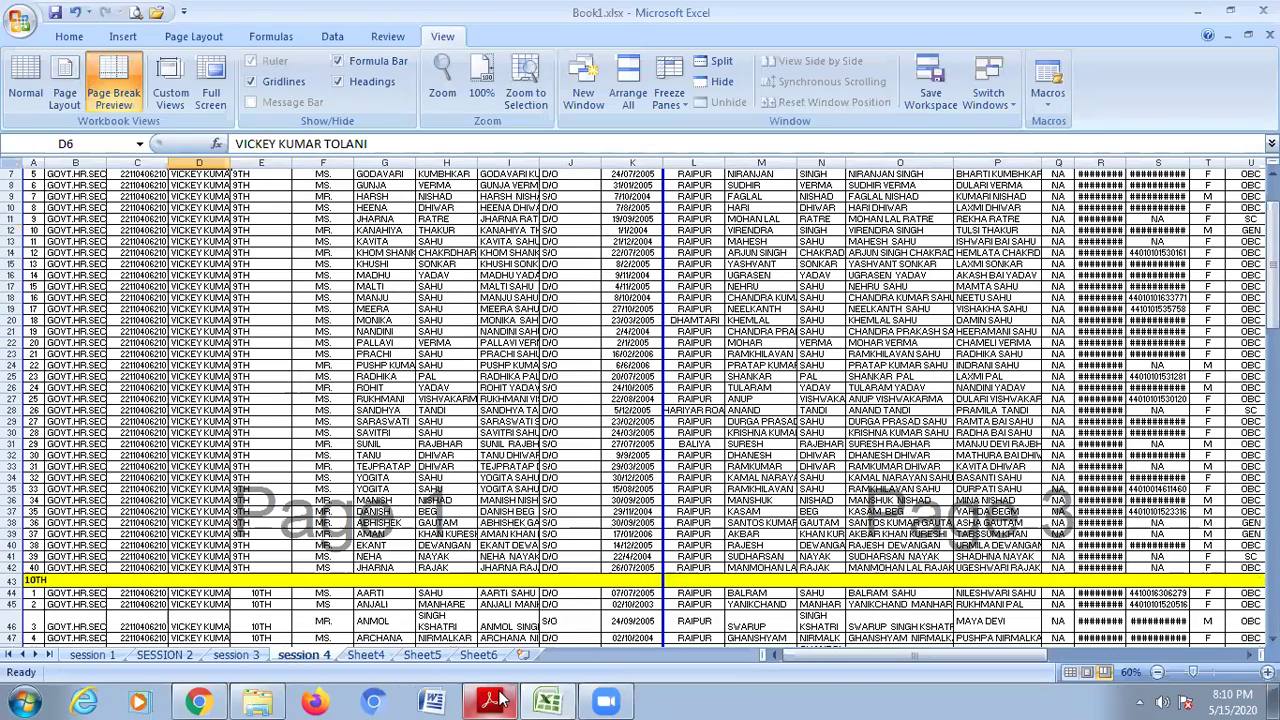
# Switch to the PDF textbook and read from the workbook view descriptions through the new window and Arrange All instructions.
pyautogui.click(498, 693)
pyautogui.scroll(-4, 281, 497)
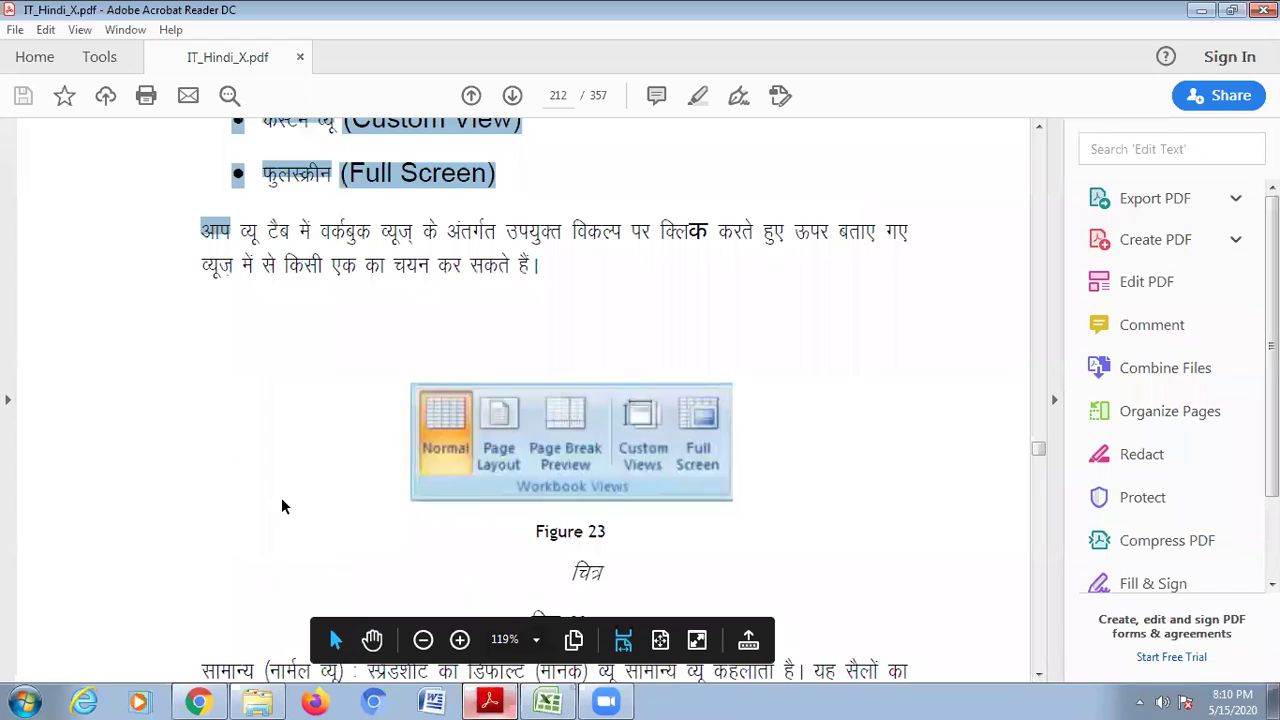
pyautogui.scroll(-2, 281, 497)
pyautogui.scroll(-3, 463, 375)
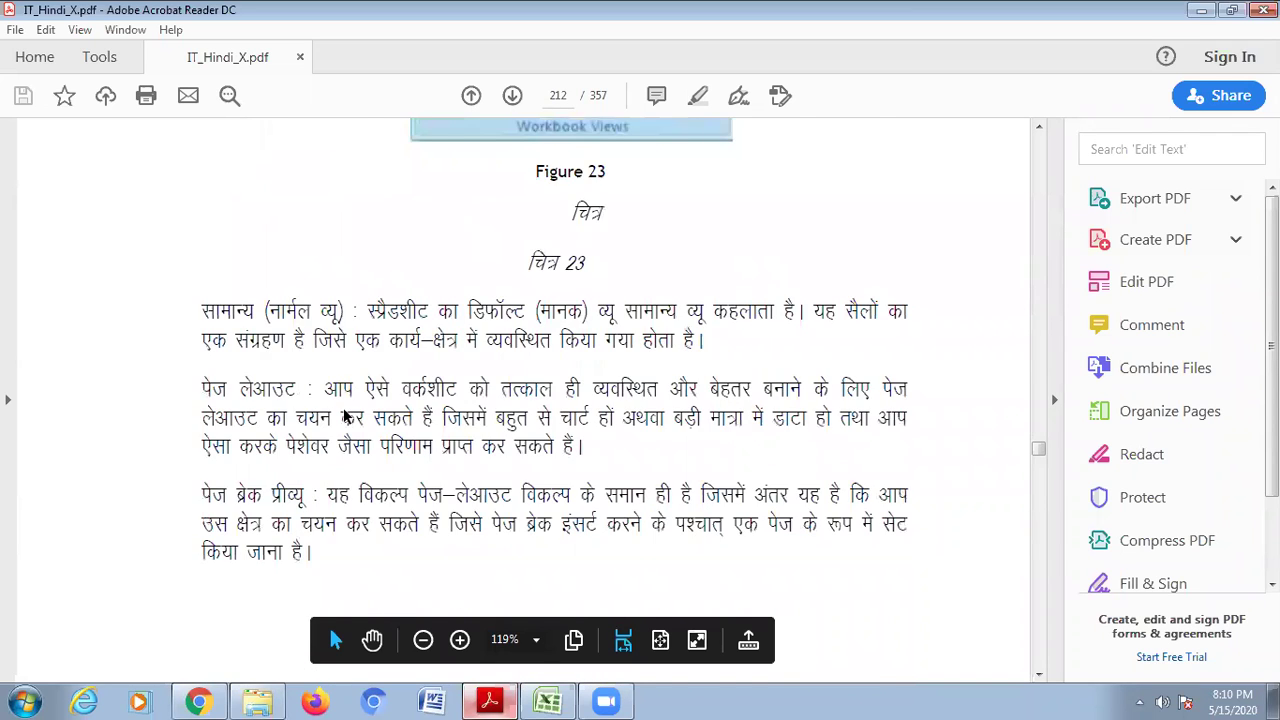
pyautogui.scroll(-2, 345, 412)
pyautogui.scroll(-3, 384, 372)
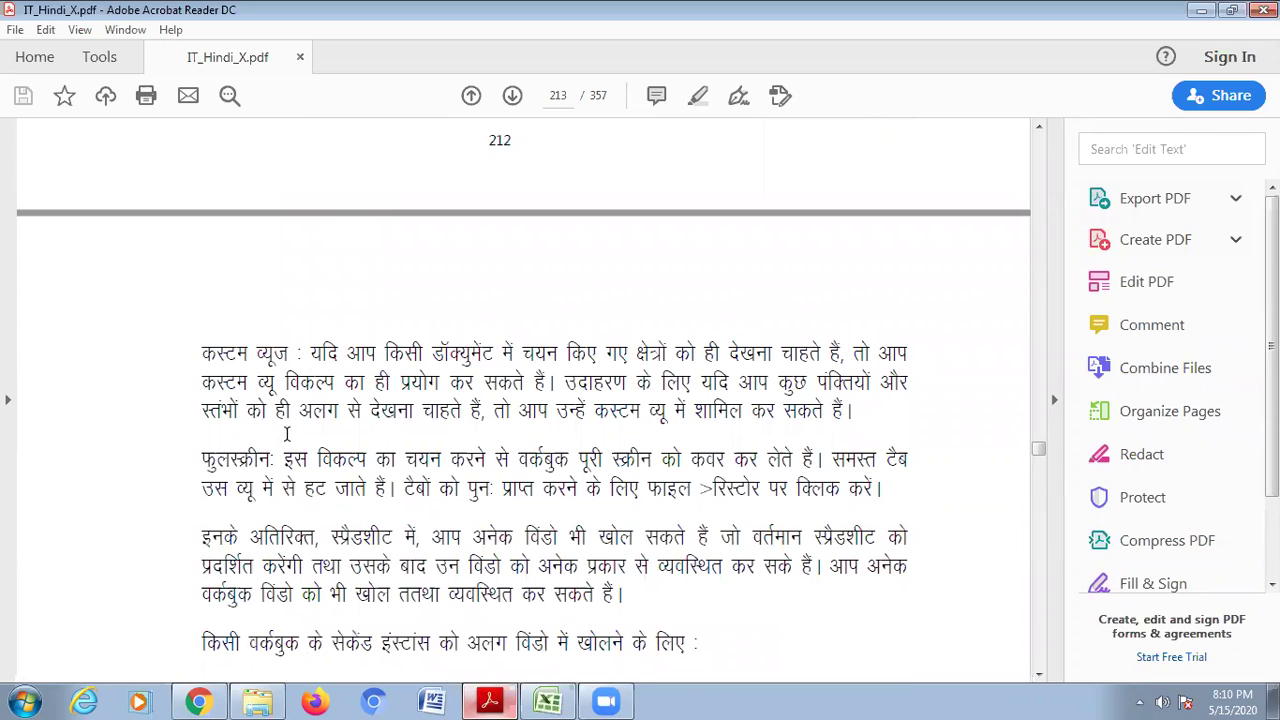
pyautogui.scroll(-1, 480, 490)
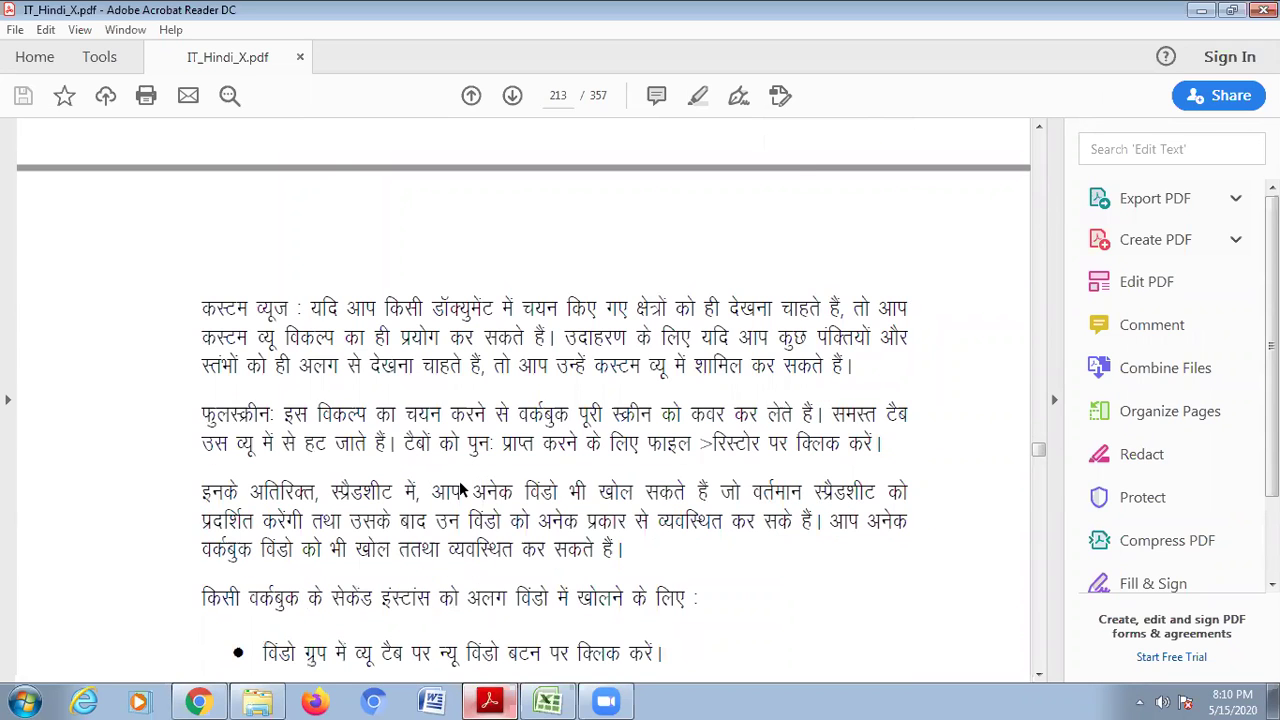
pyautogui.scroll(-4, 459, 480)
pyautogui.scroll(-3, 459, 480)
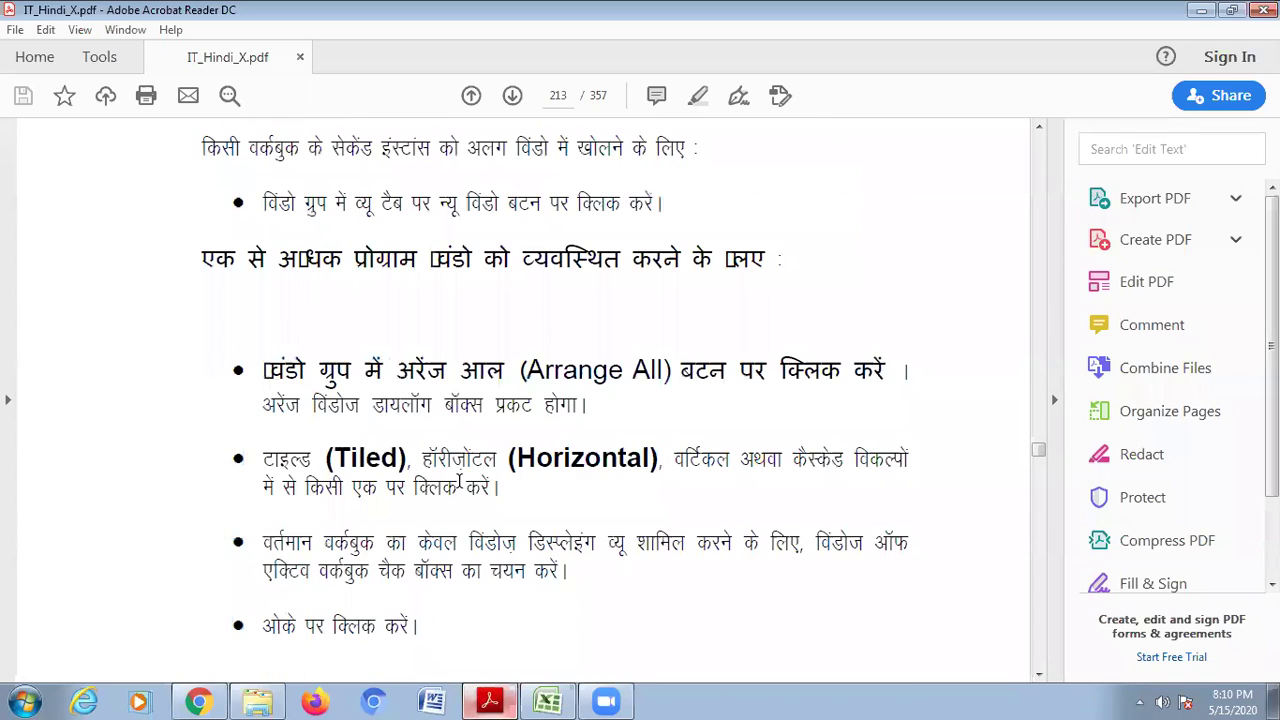
pyautogui.scroll(-1, 459, 480)
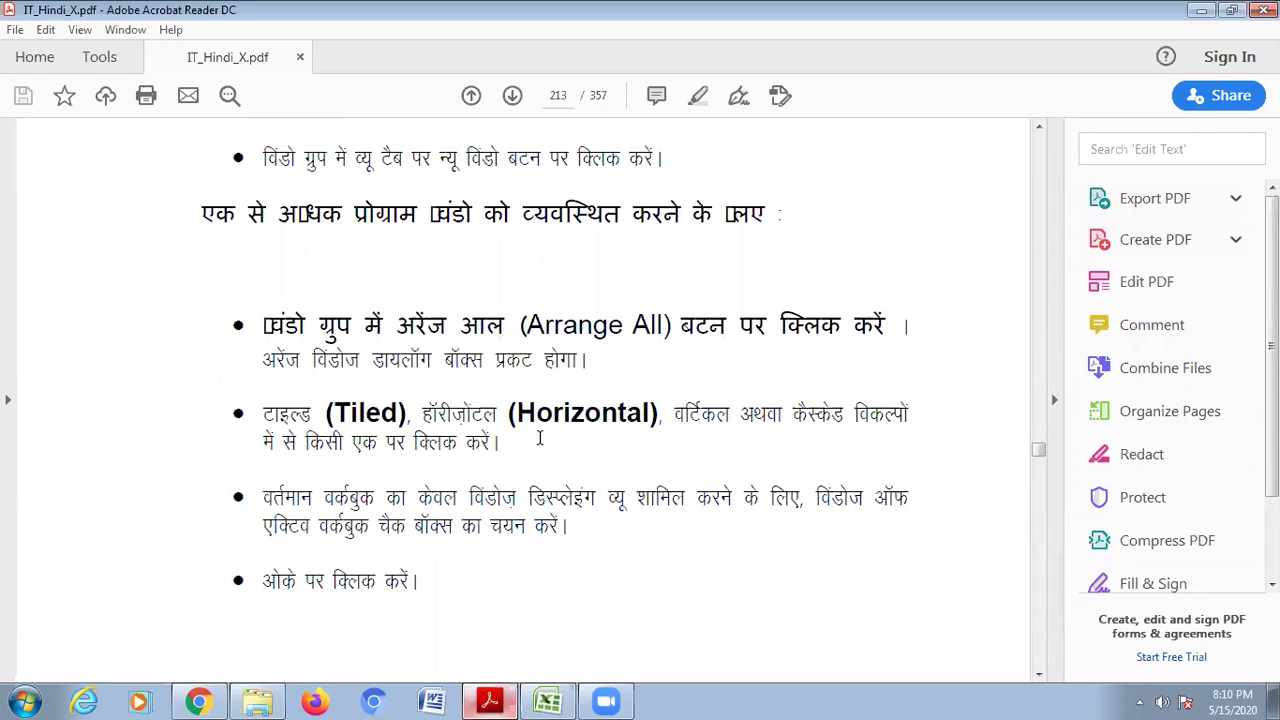
# Highlight the textbook heading about arranging multiple program windows and switch back to Excel.
pyautogui.scroll(1, 522, 460)
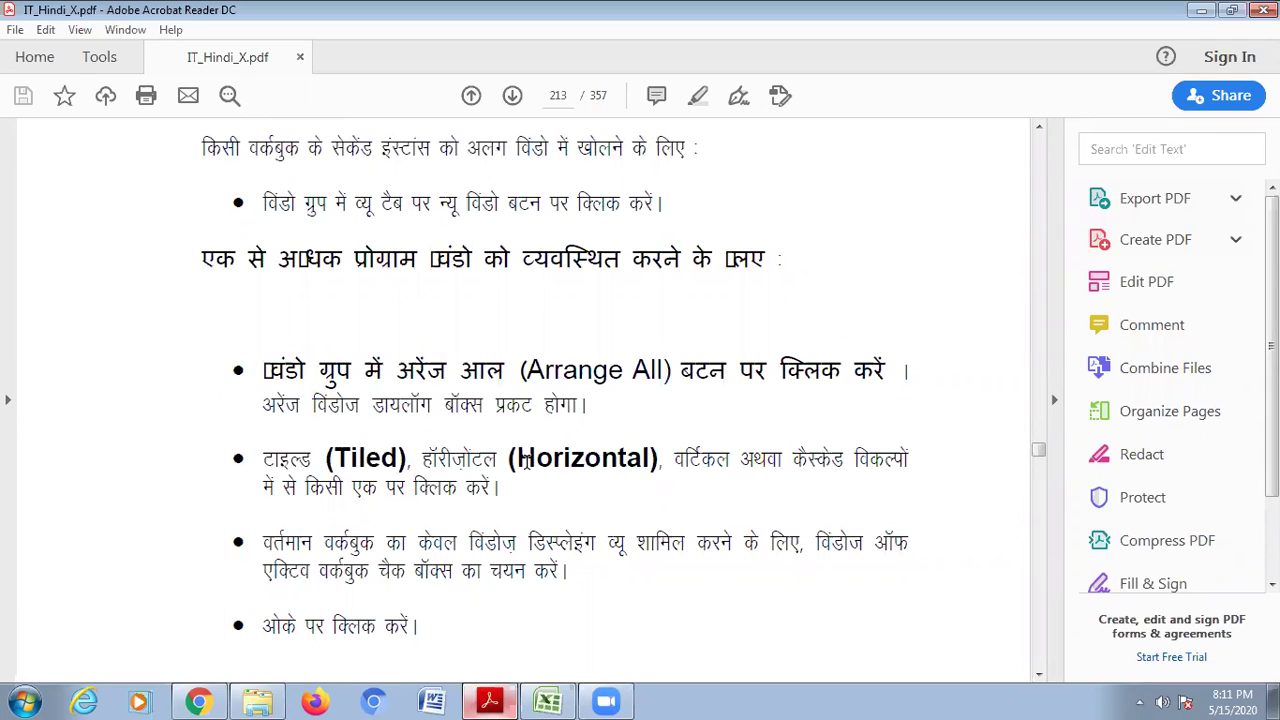
pyautogui.scroll(-3, 525, 463)
pyautogui.scroll(3, 260, 255)
pyautogui.moveTo(232, 257); pyautogui.dragTo(812, 262)
pyautogui.click(571, 690)
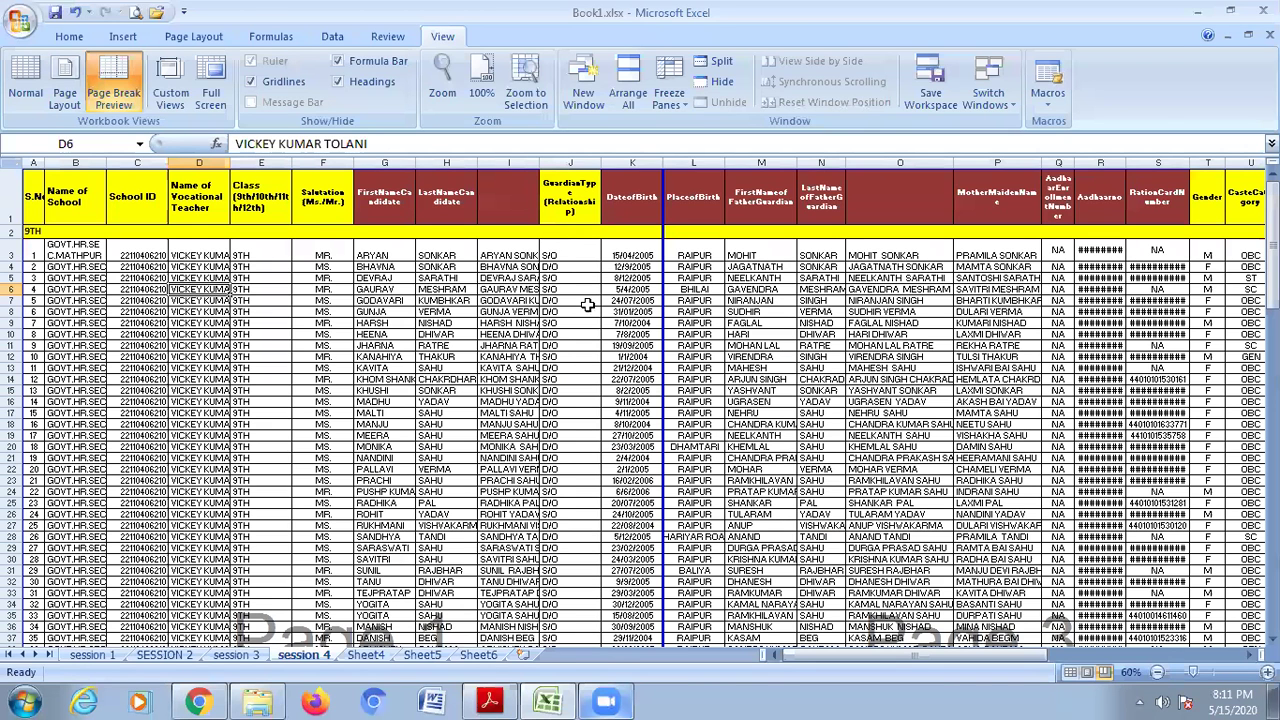
# Open a second window of the Book1 workbook, look through its rows and return to the Book1.xlsx:1 window.
pyautogui.click(987, 95)
pyautogui.click(464, 498)
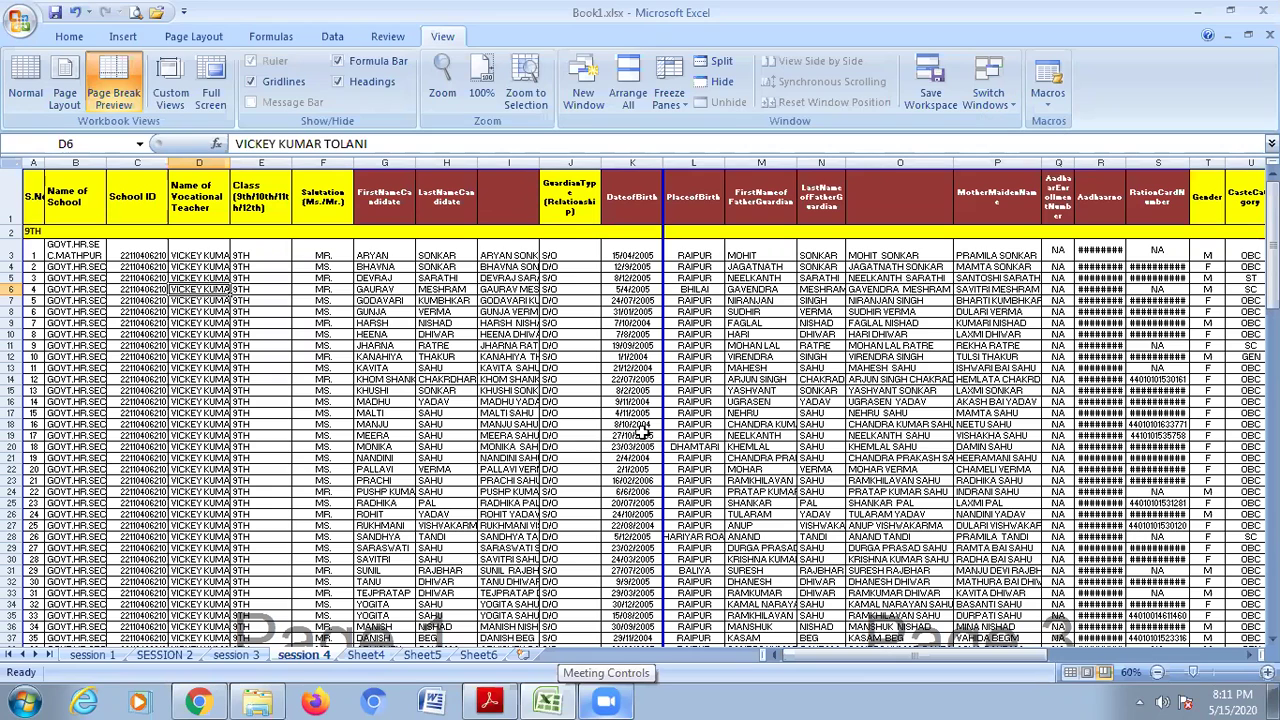
pyautogui.click(590, 95)
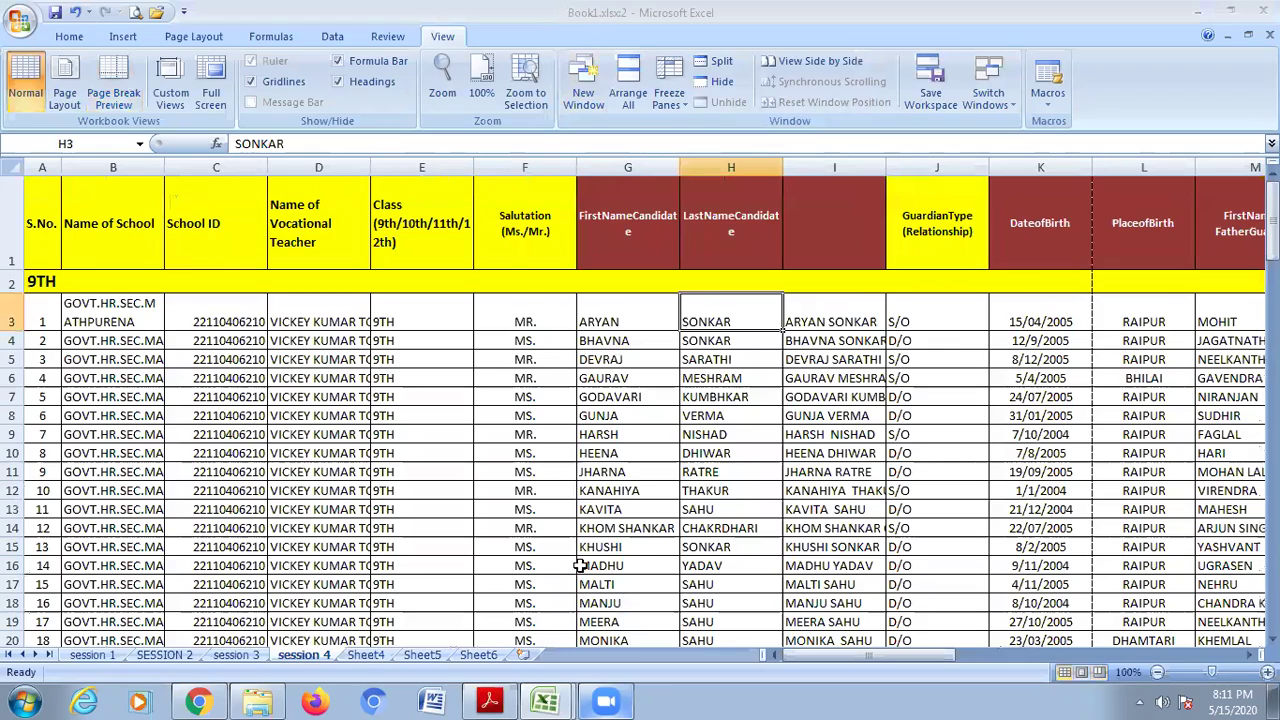
pyautogui.scroll(-2, 577, 562)
pyautogui.moveTo(558, 700)
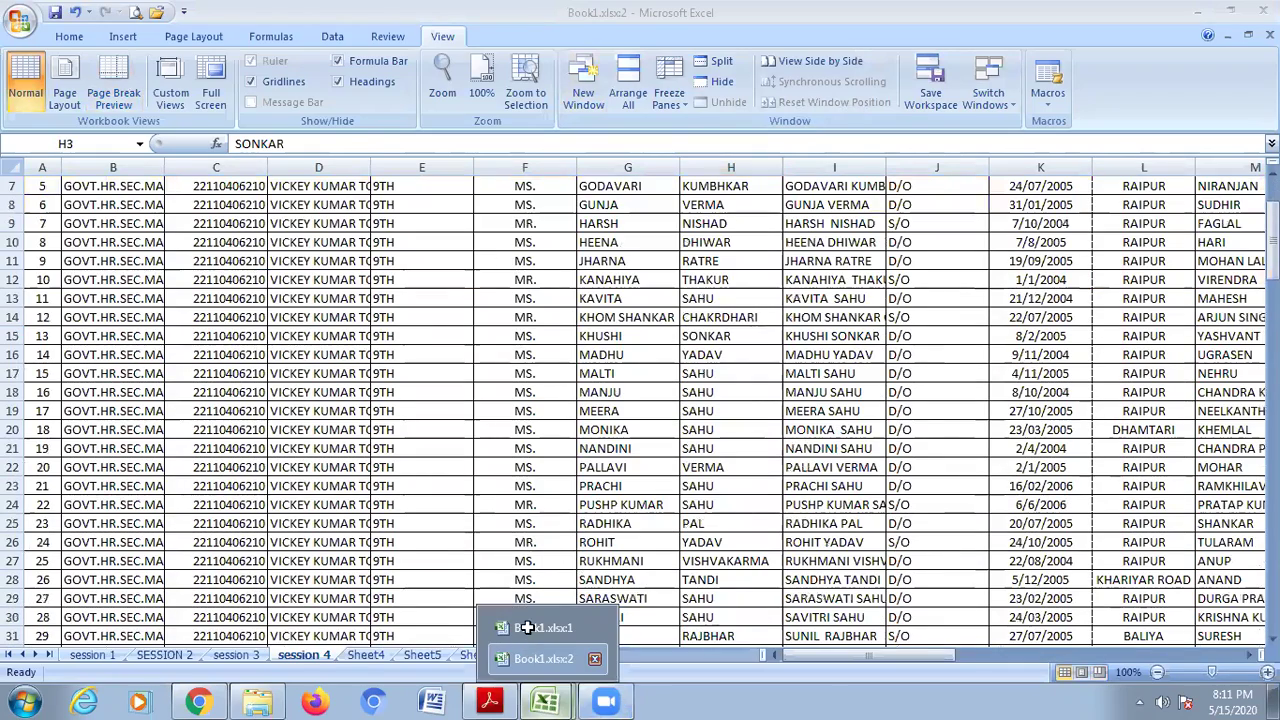
pyautogui.click(526, 625)
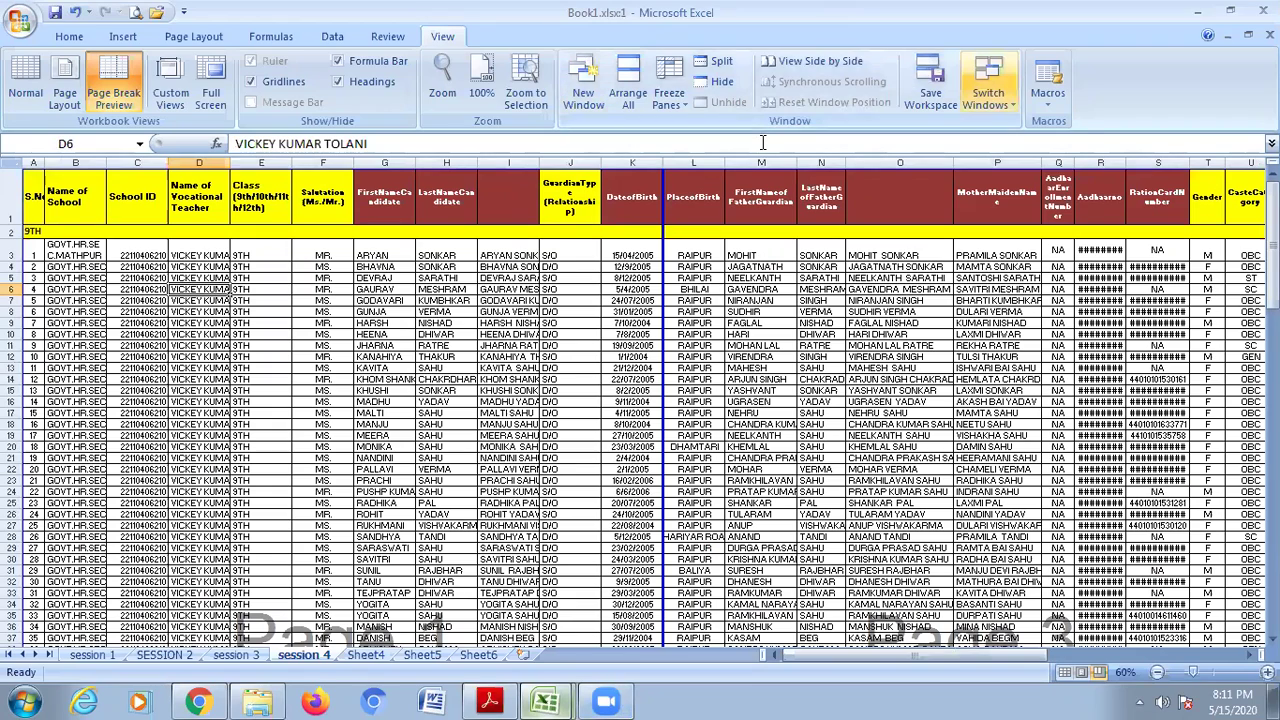
# Switch to the Book1.xlsx:2 window, show its session 3 sheet and go back to Book1.xlsx:1.
pyautogui.click(988, 92)
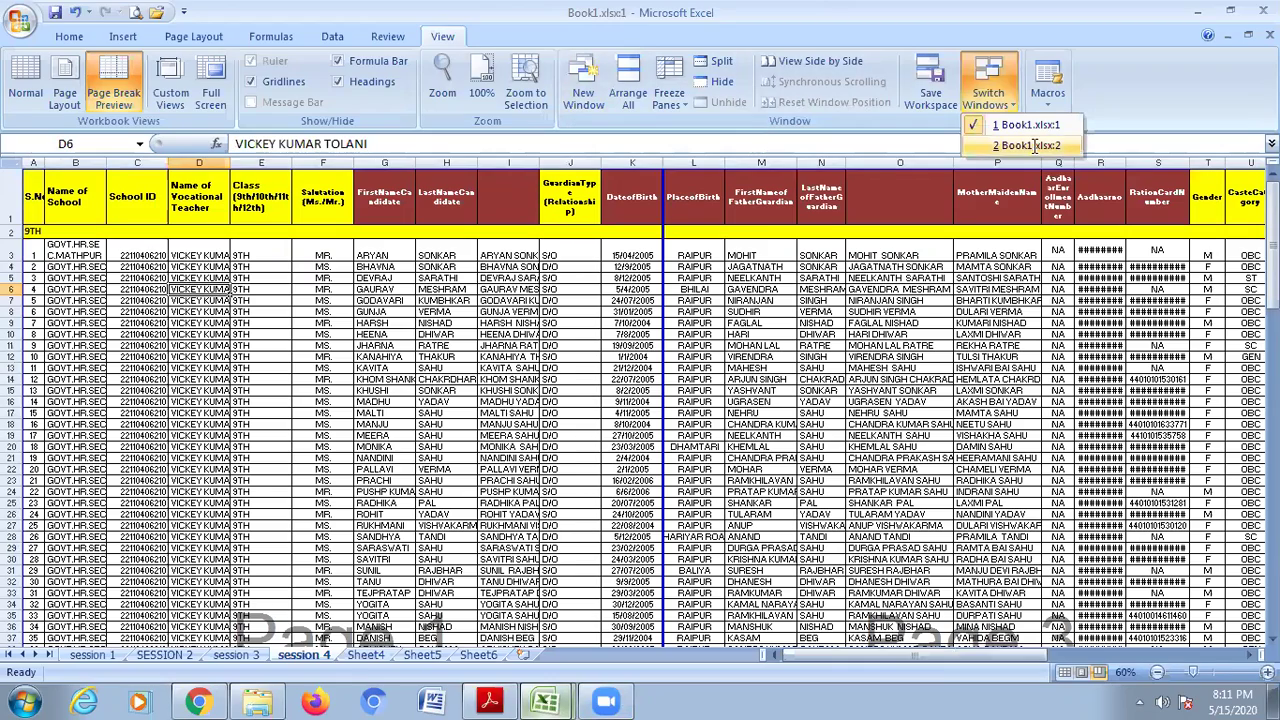
pyautogui.click(1035, 146)
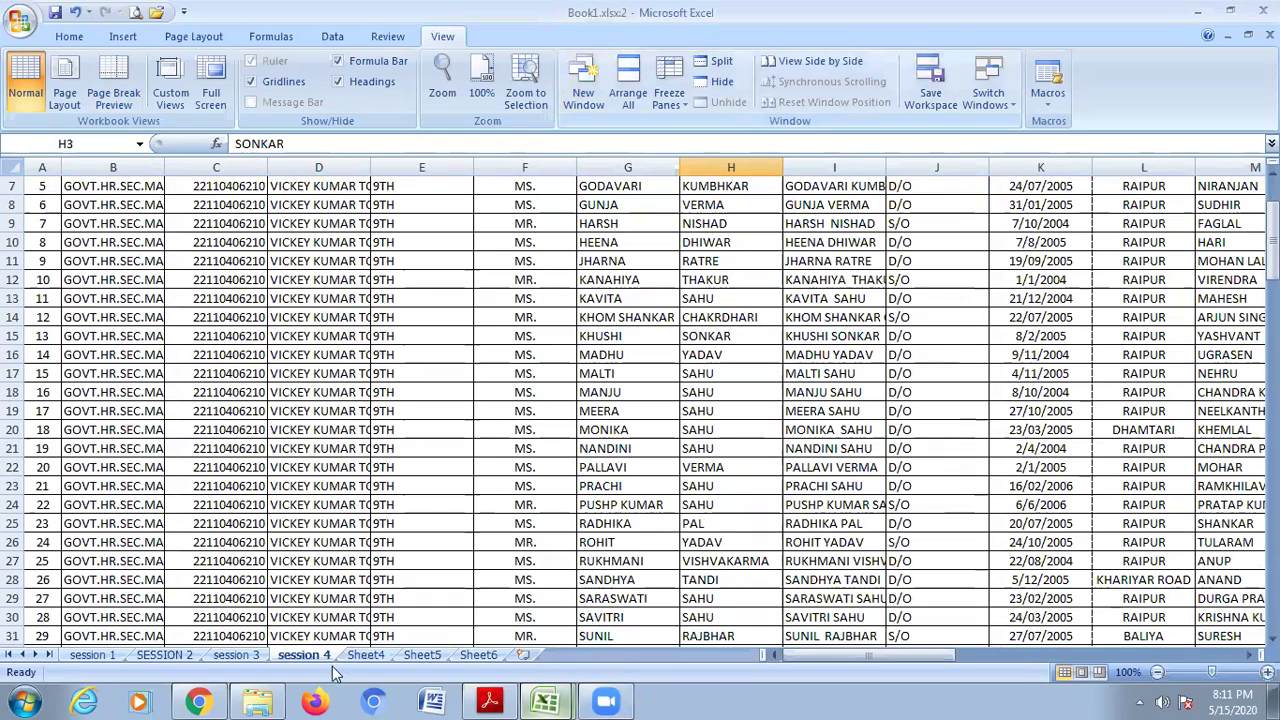
pyautogui.click(236, 654)
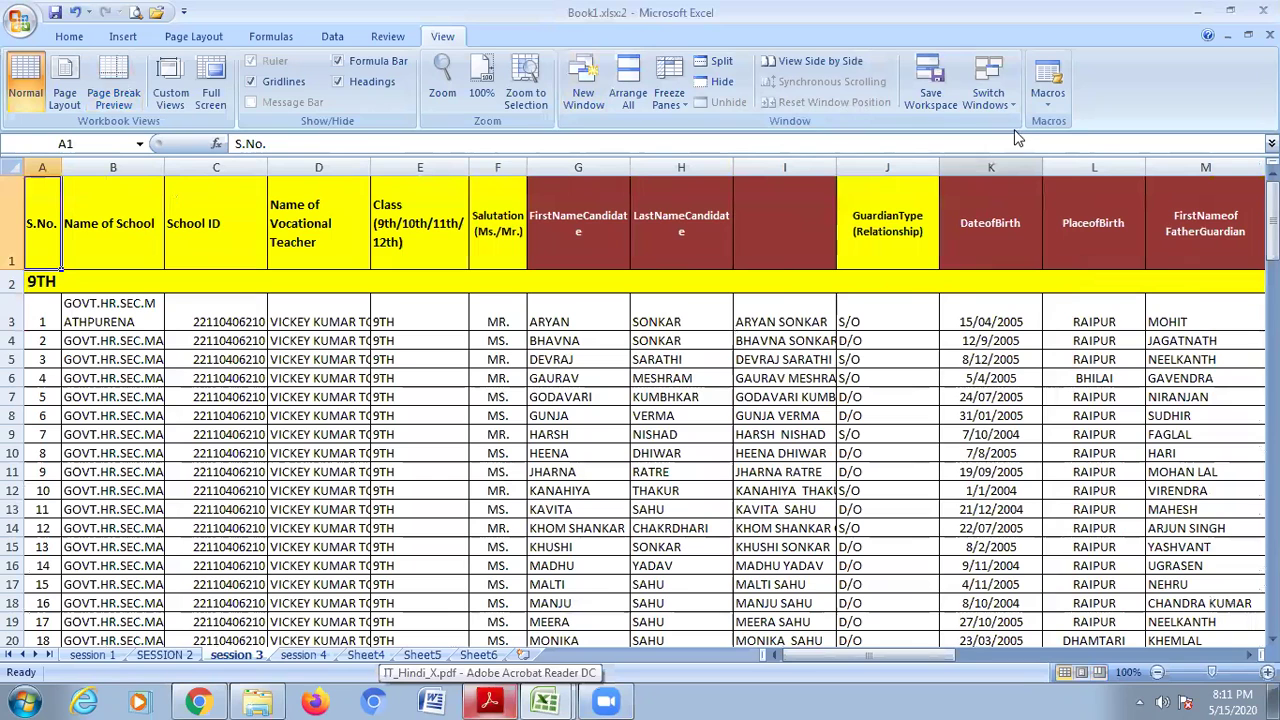
pyautogui.click(995, 105)
pyautogui.click(1016, 130)
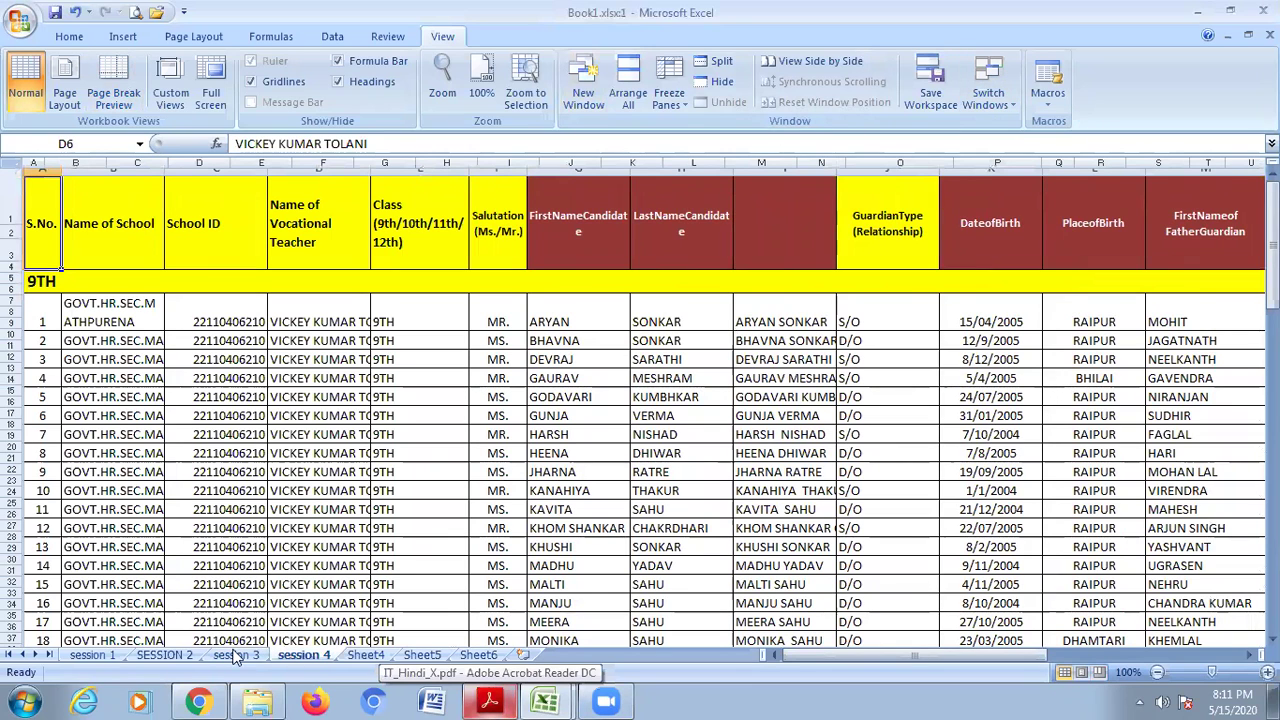
# Open two more windows of the workbook and display the session 1 sheet in Book1.xlsx:4.
pyautogui.click(600, 96)
pyautogui.click(606, 384)
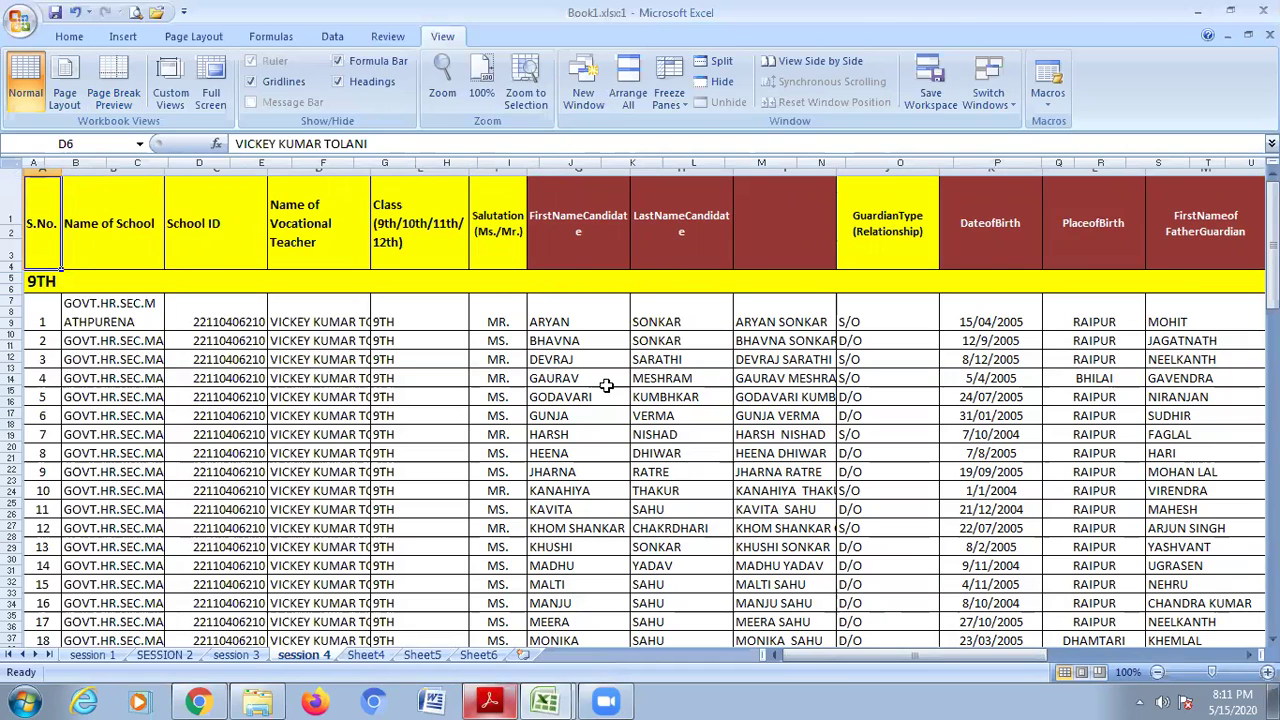
pyautogui.click(579, 105)
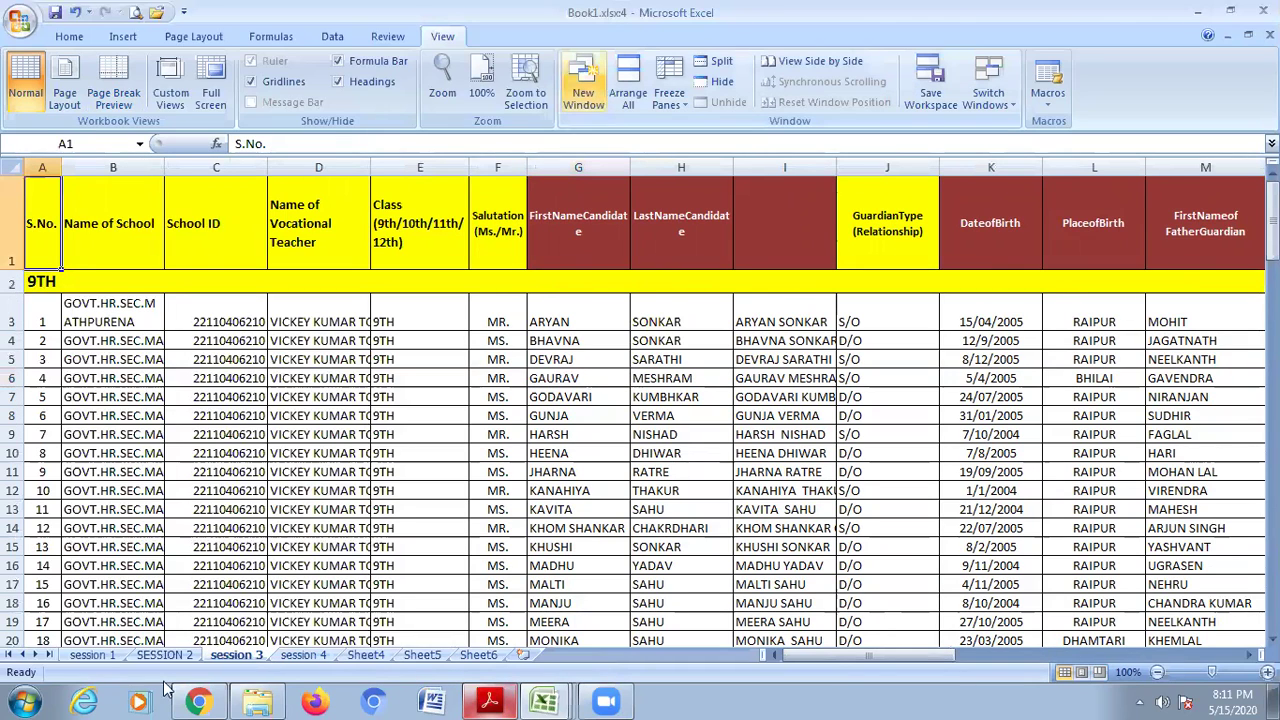
pyautogui.click(92, 654)
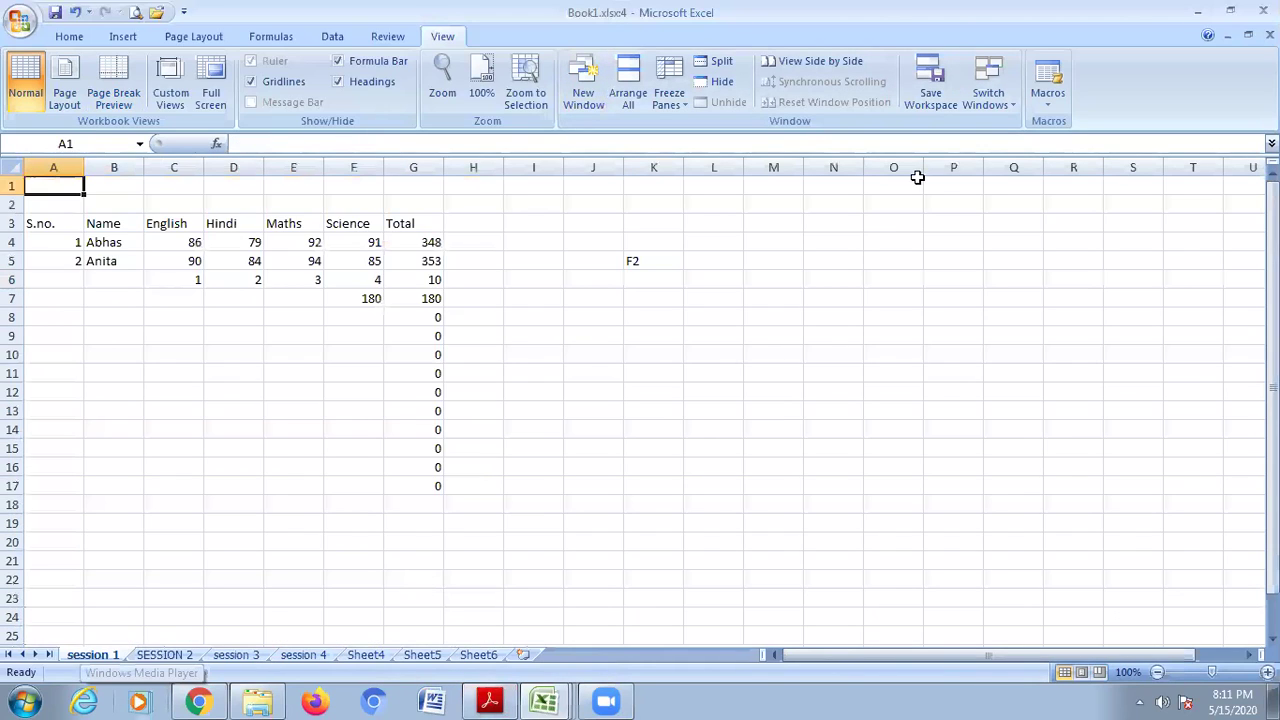
# Switch to the Book1.xlsx:1 window and from there to Book1.xlsx:2.
pyautogui.click(990, 100)
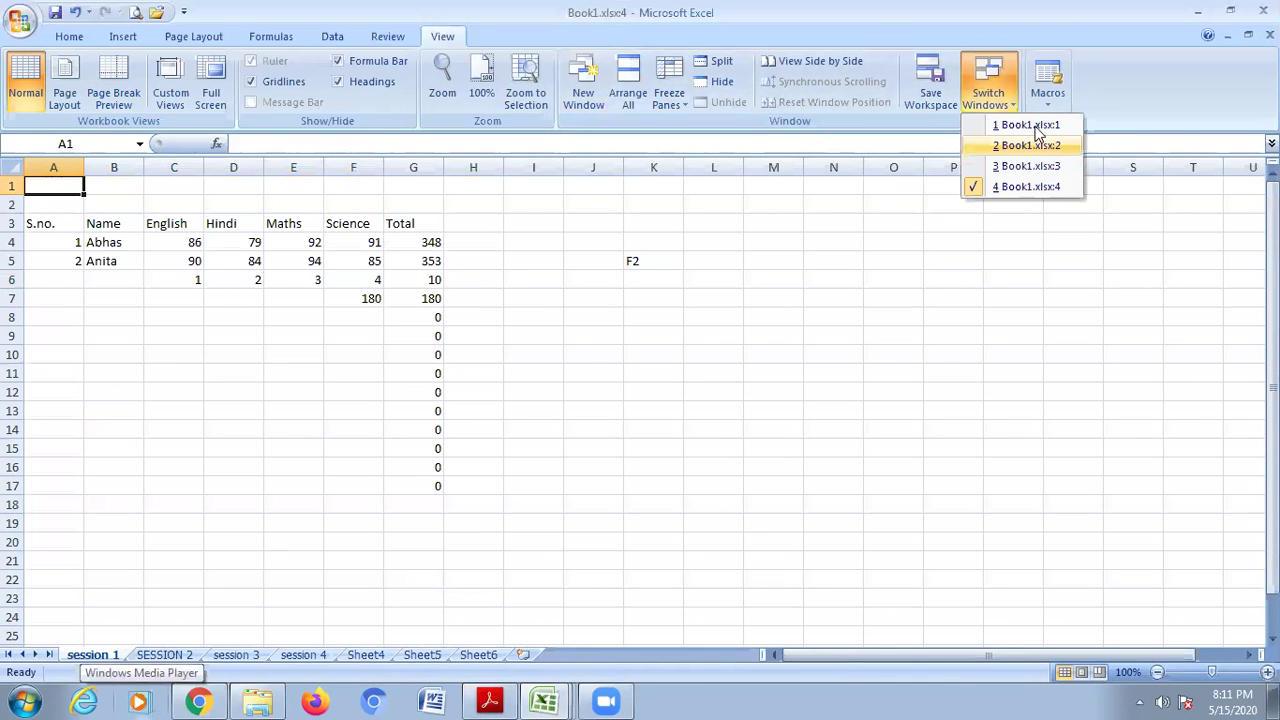
pyautogui.click(1030, 125)
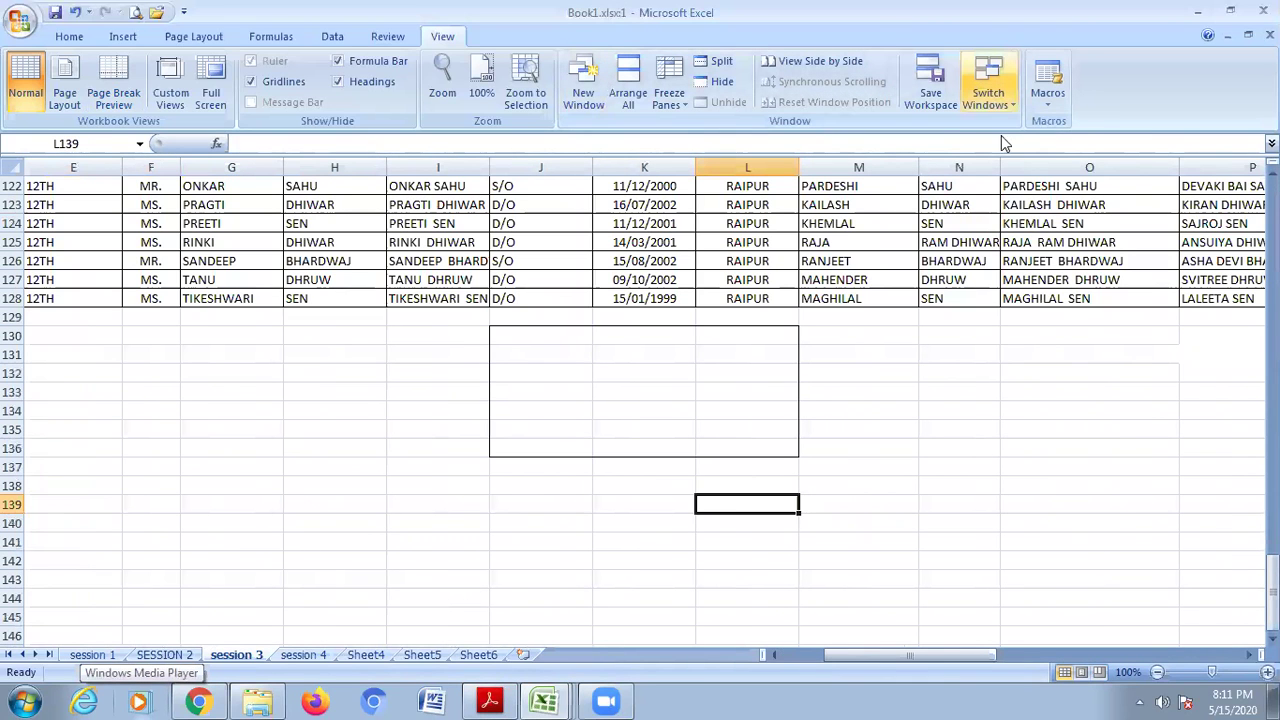
pyautogui.click(988, 95)
pyautogui.click(1027, 145)
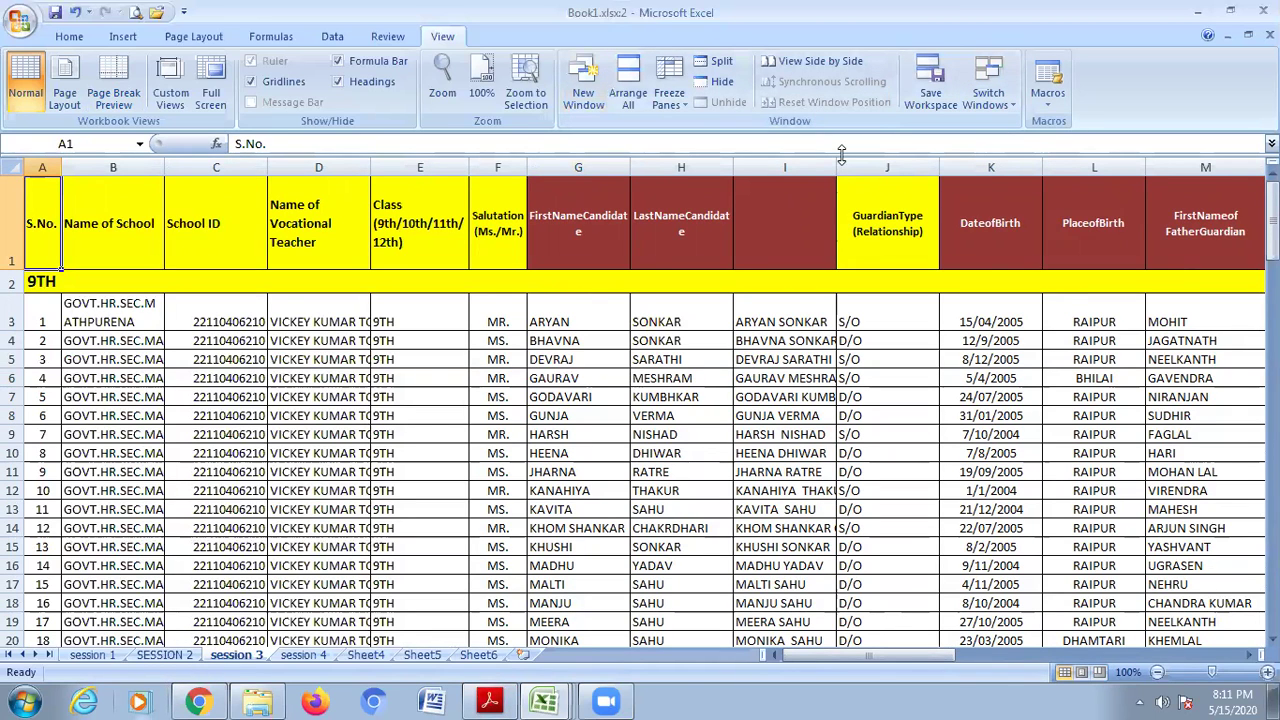
# Compare Book1.xlsx:2 side by side with Book1.xlsx:1 and scroll both windows synchronously down and back up.
pyautogui.click(810, 61)
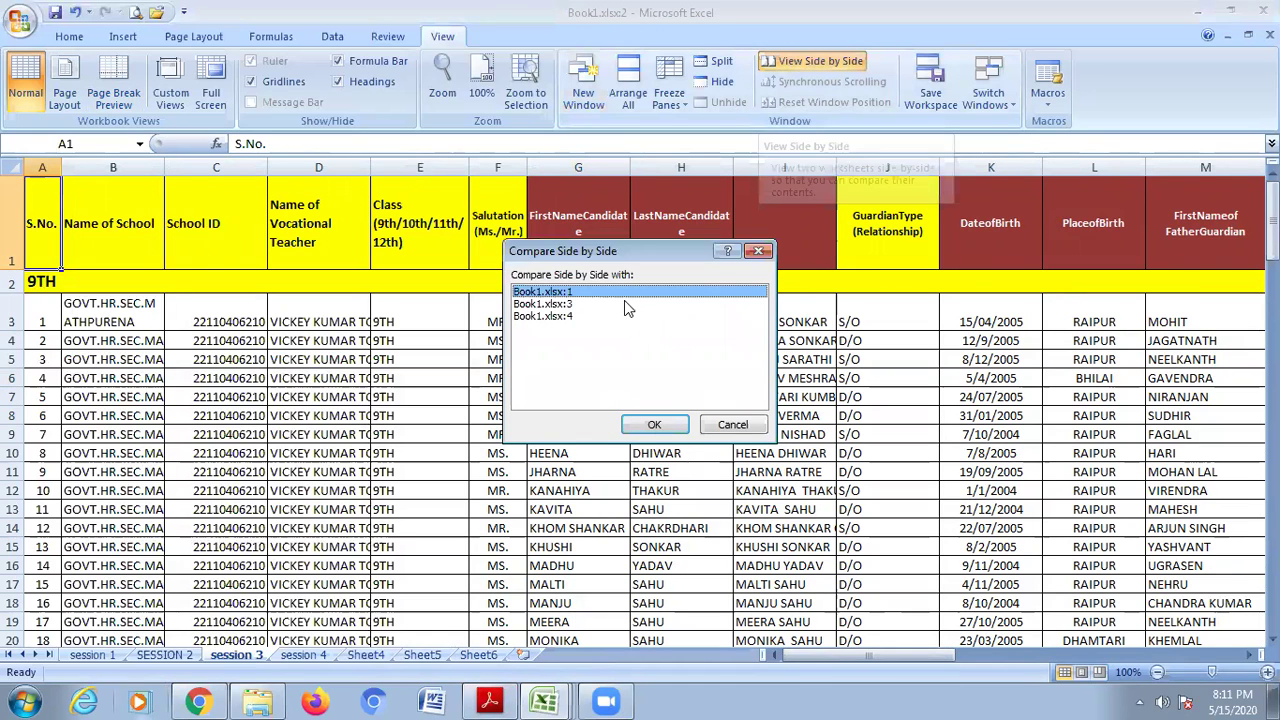
pyautogui.click(656, 424)
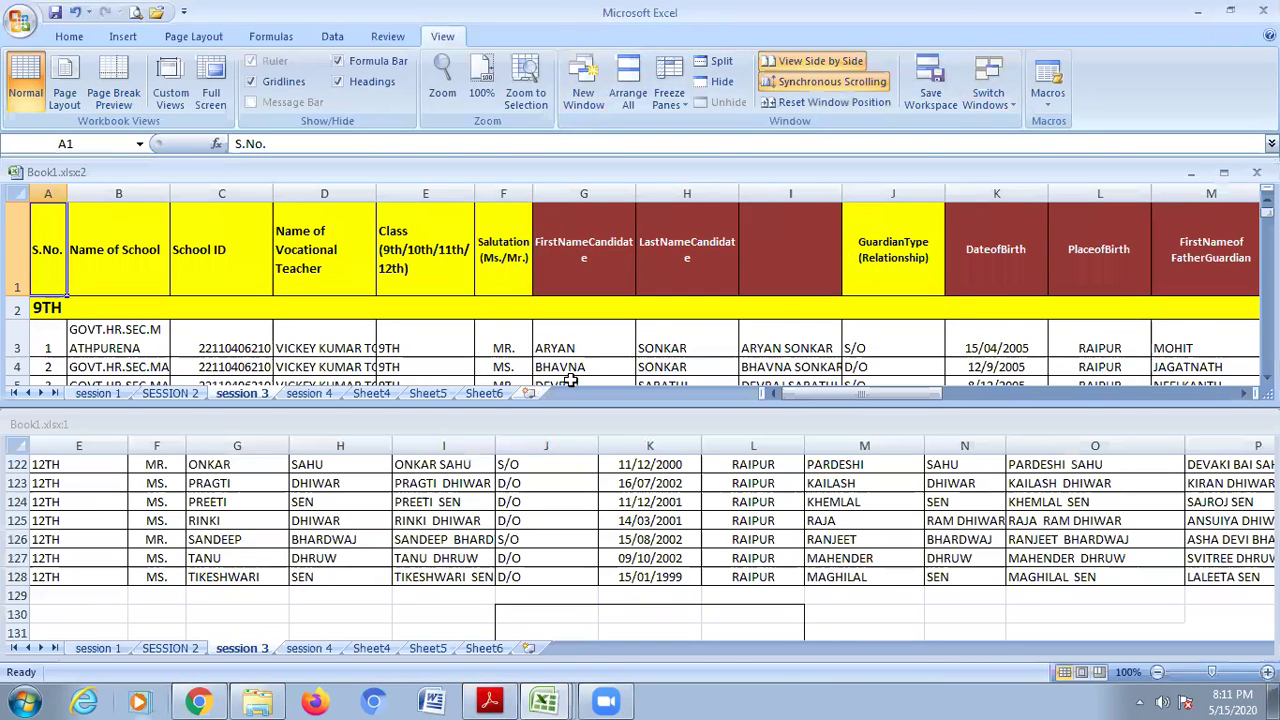
pyautogui.scroll(-3, 543, 380)
pyautogui.scroll(-1, 476, 352)
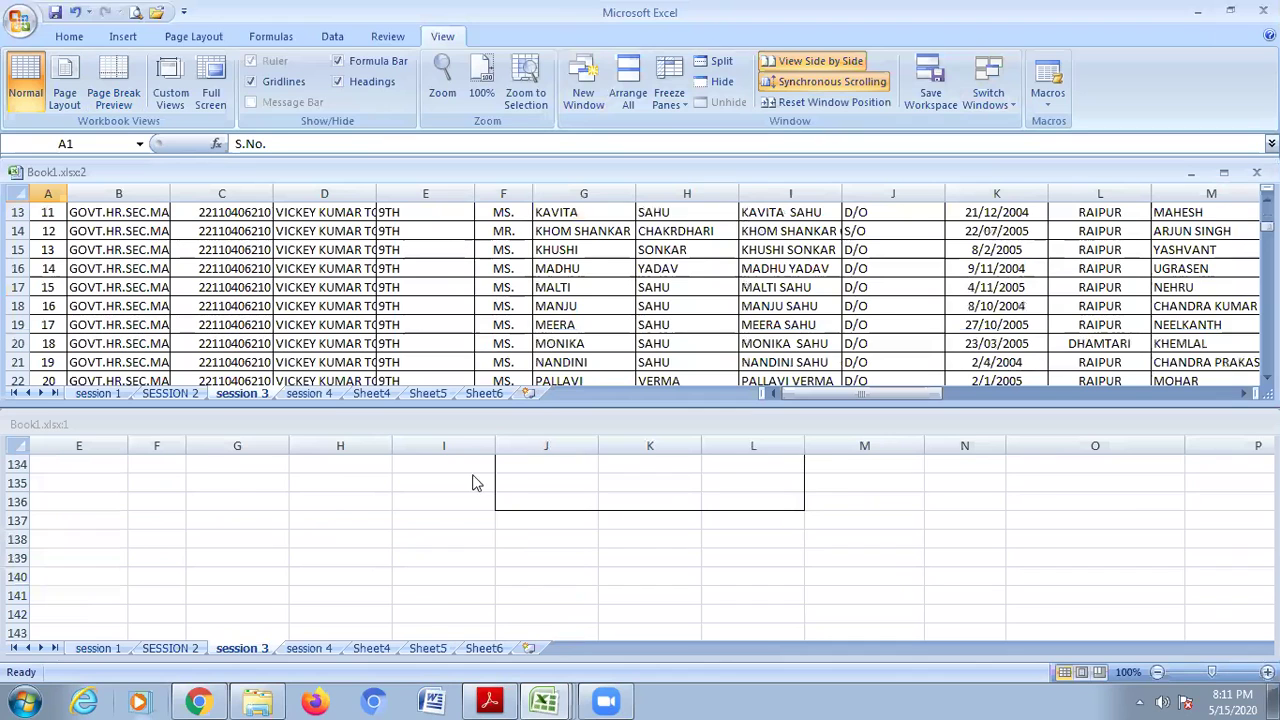
pyautogui.scroll(3, 476, 483)
# Select cells E10 and G9 in turn in Book1.xlsx:2 and turn off the side-by-side comparison.
pyautogui.click(467, 325)
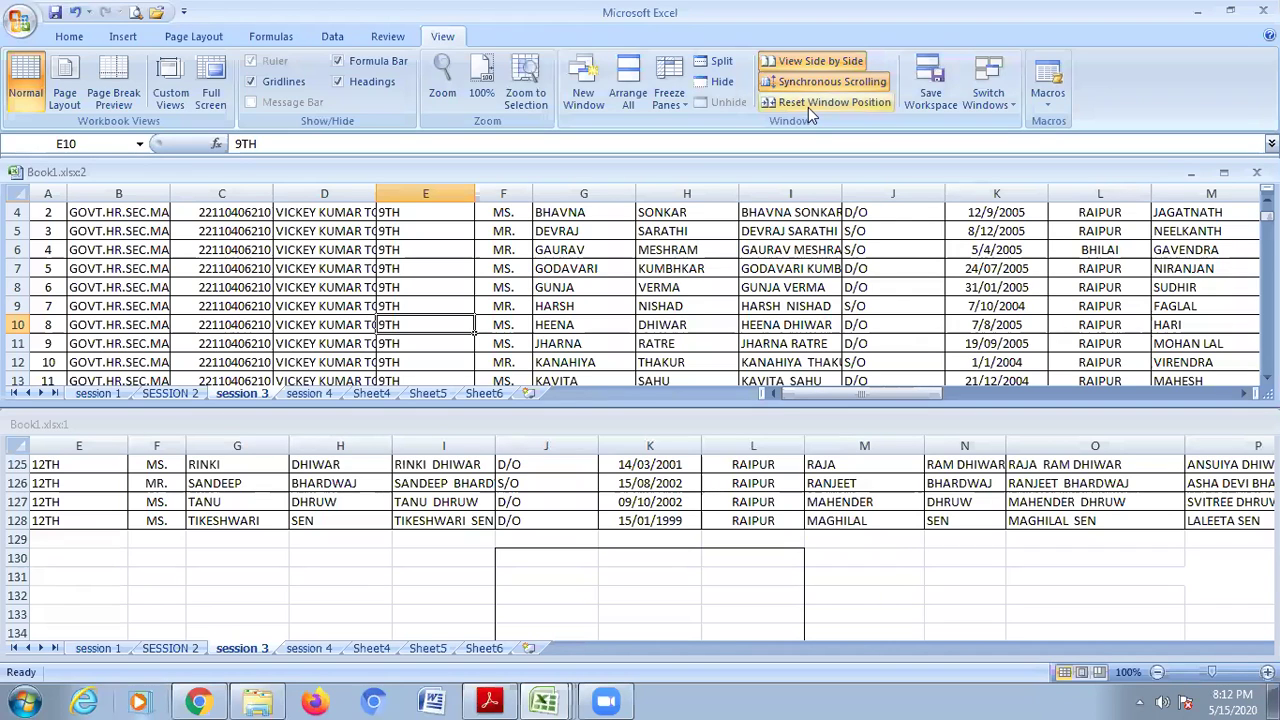
pyautogui.click(610, 305)
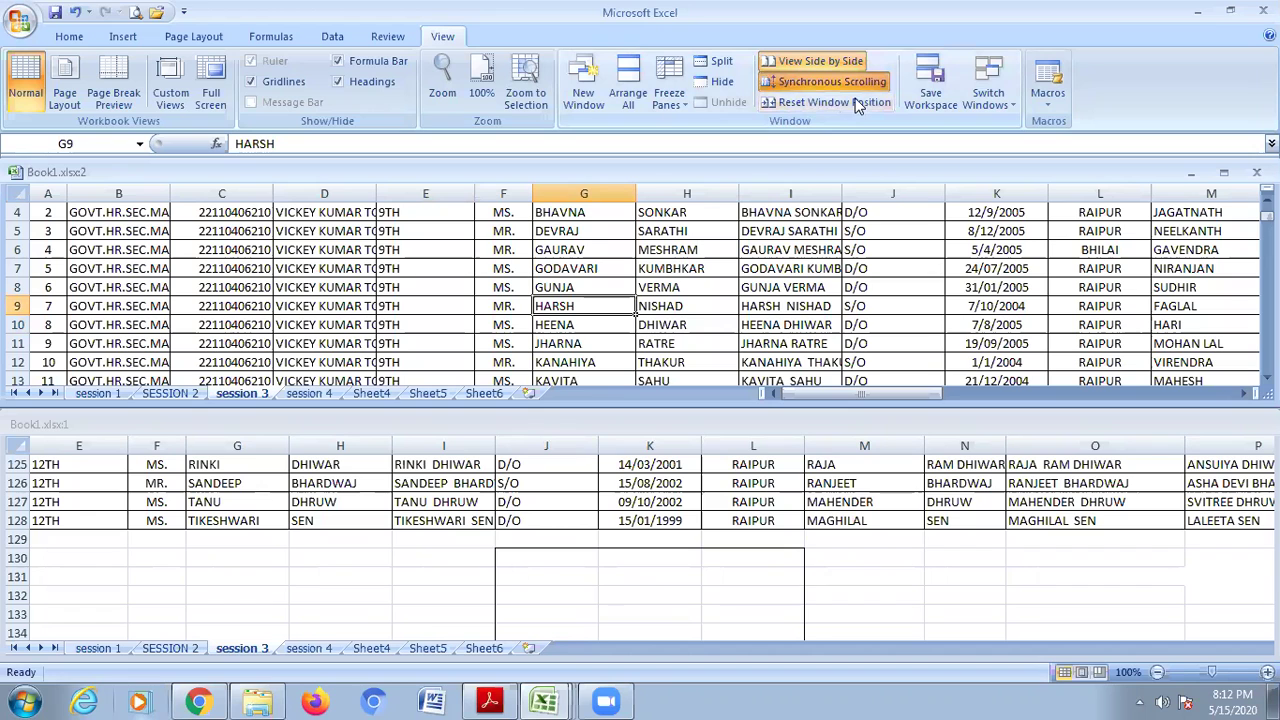
pyautogui.click(828, 62)
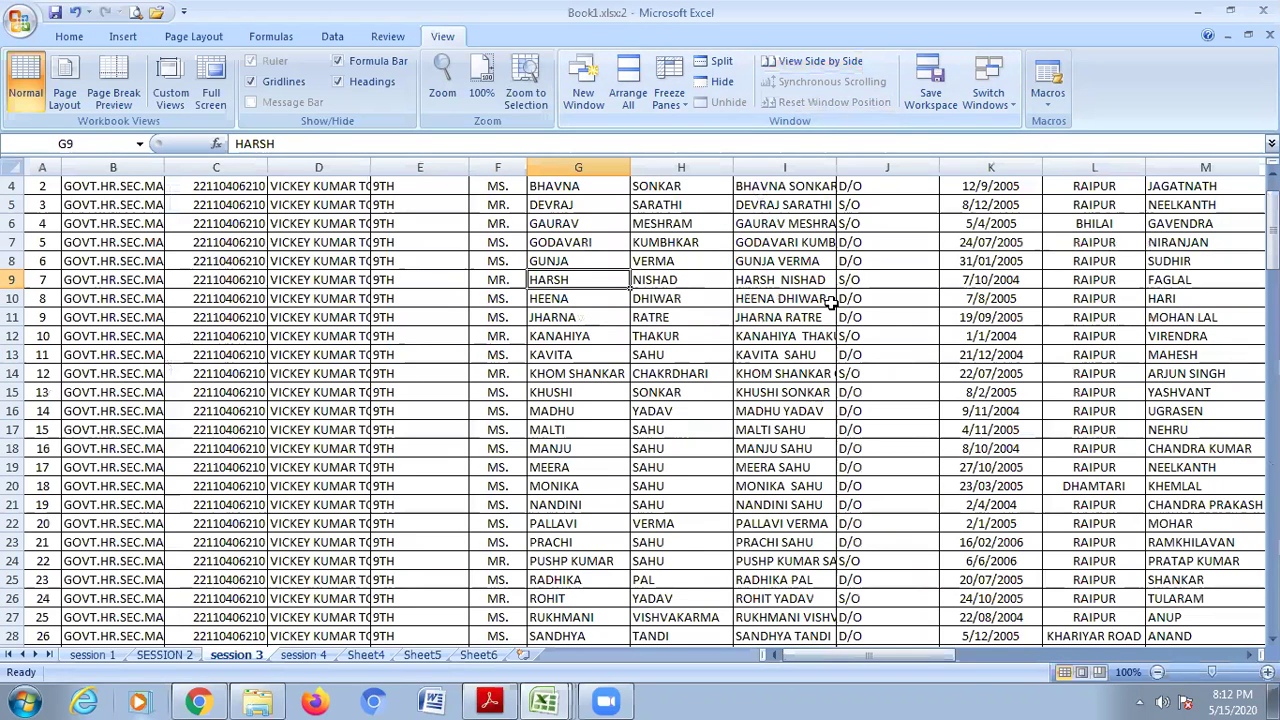
# Switch to the PDF textbook and read the Arrange All instructions through to the Arrange Windows dialog figure on page 214.
pyautogui.scroll(1, 832, 304)
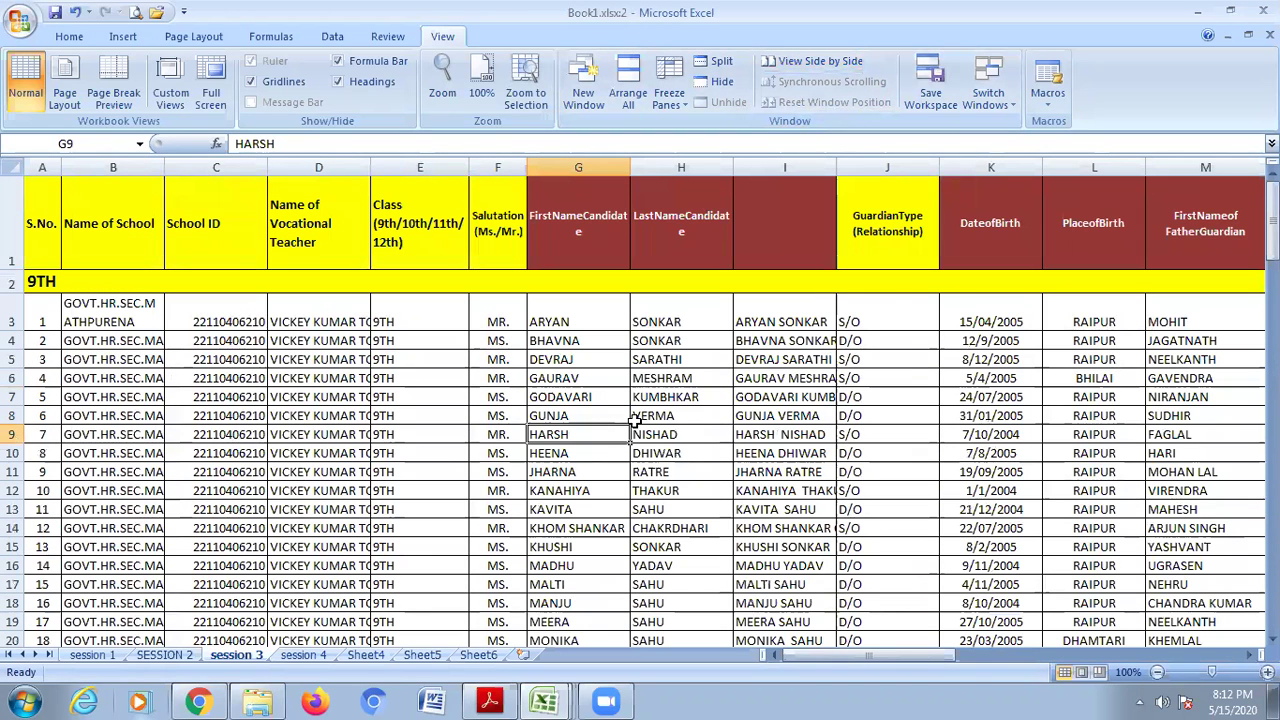
pyautogui.click(503, 700)
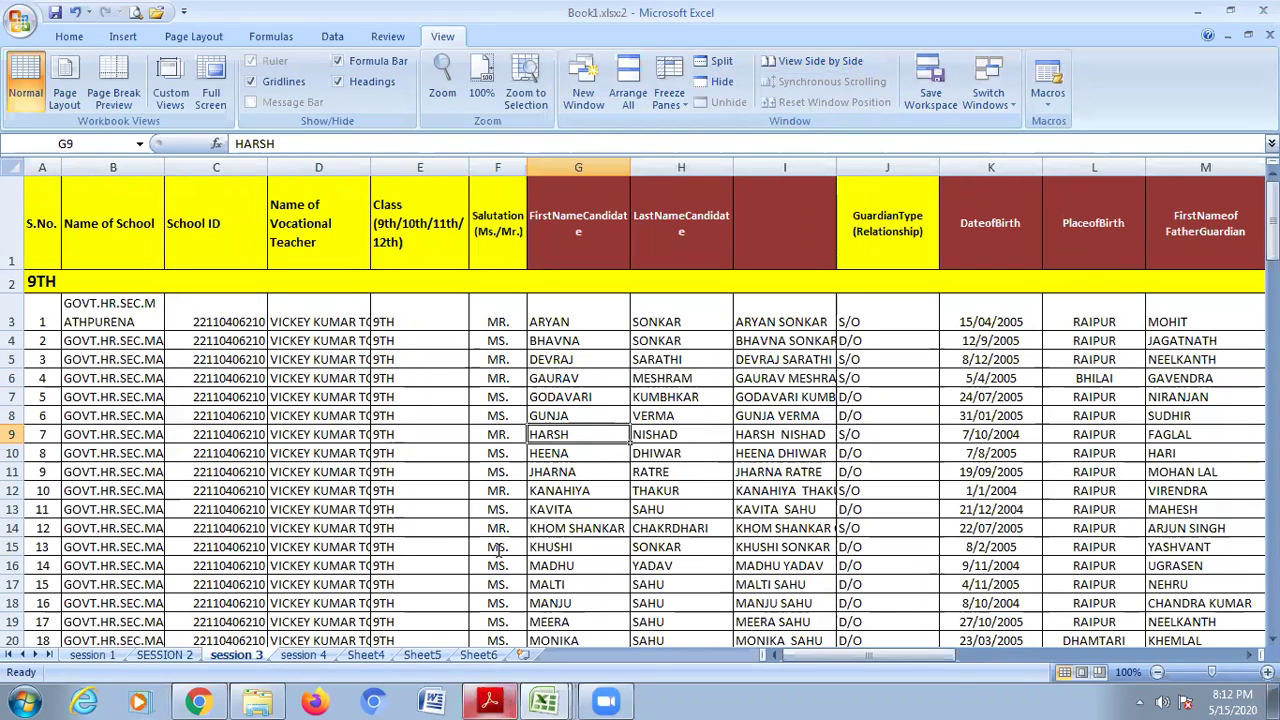
pyautogui.scroll(-2, 508, 485)
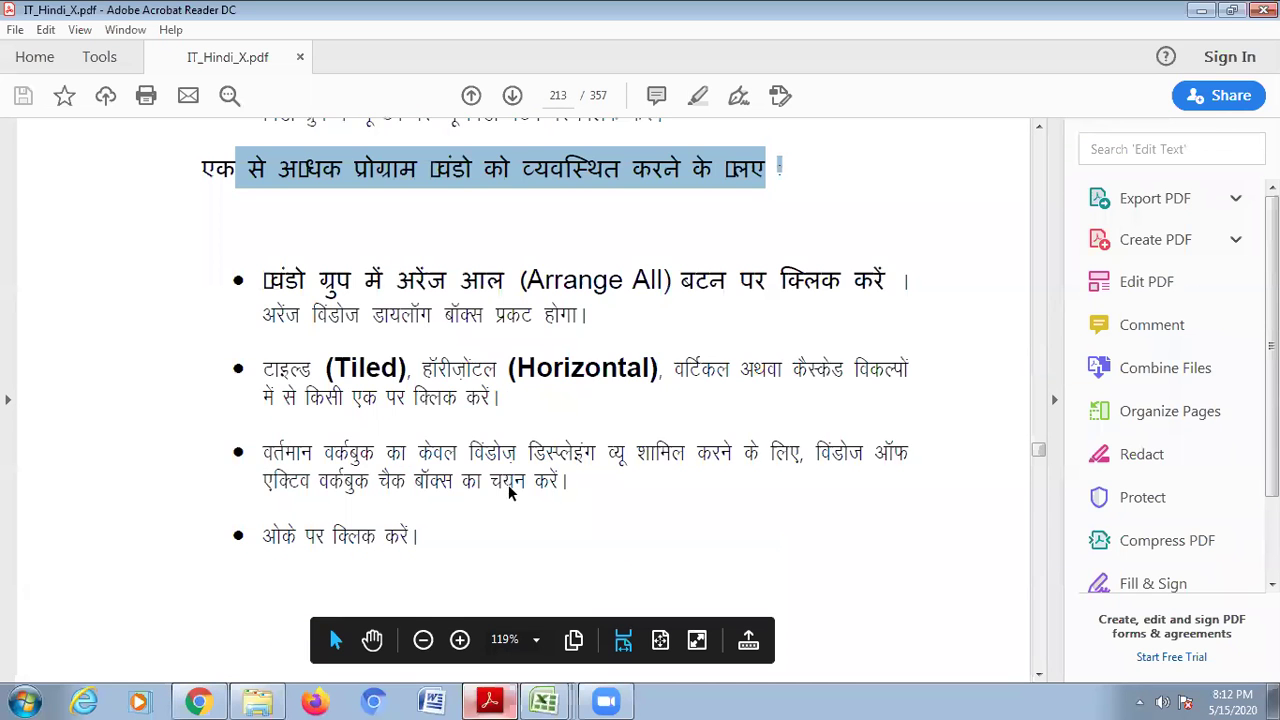
pyautogui.scroll(-1, 510, 484)
pyautogui.scroll(-1, 530, 458)
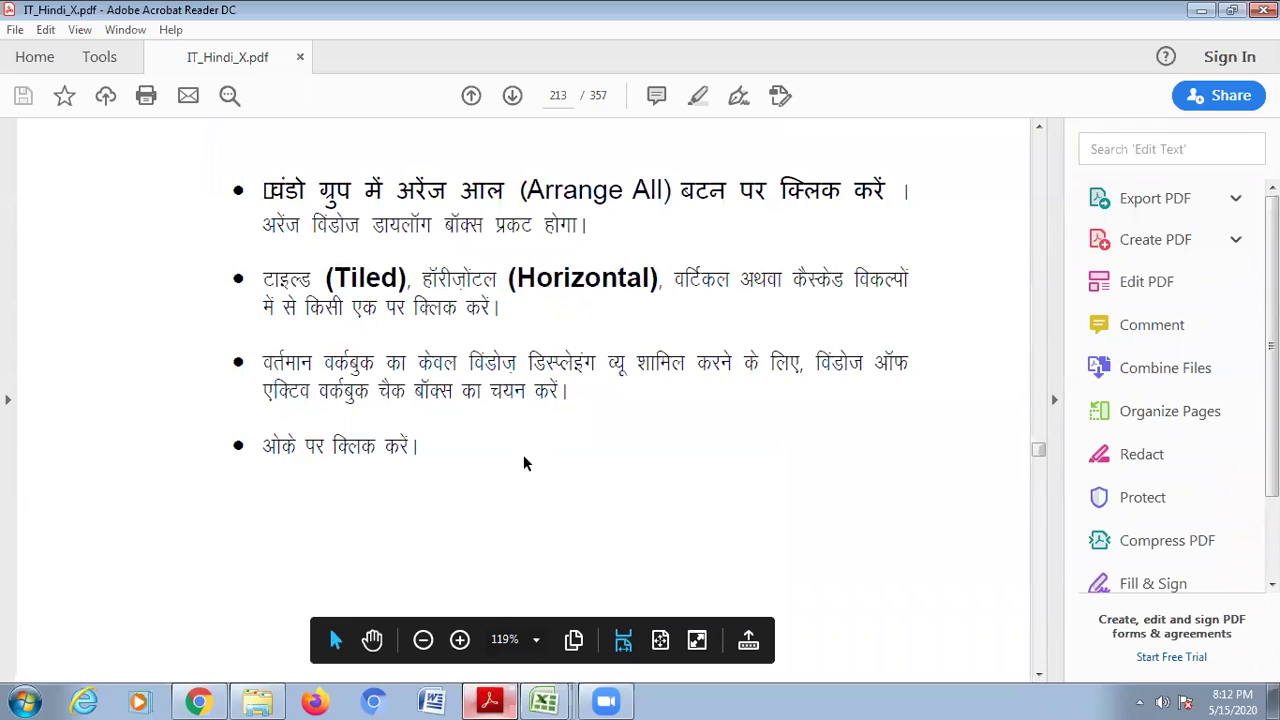
pyautogui.scroll(-4, 523, 462)
pyautogui.scroll(-12, 523, 462)
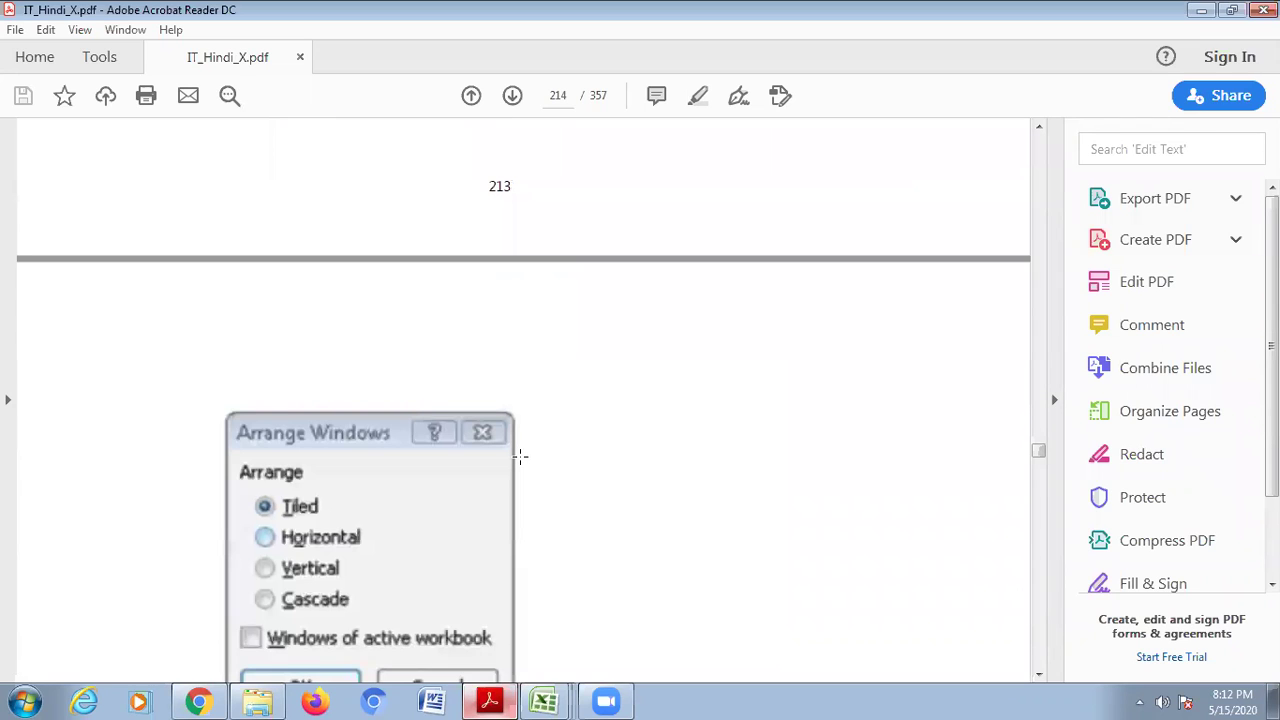
pyautogui.scroll(-1, 520, 456)
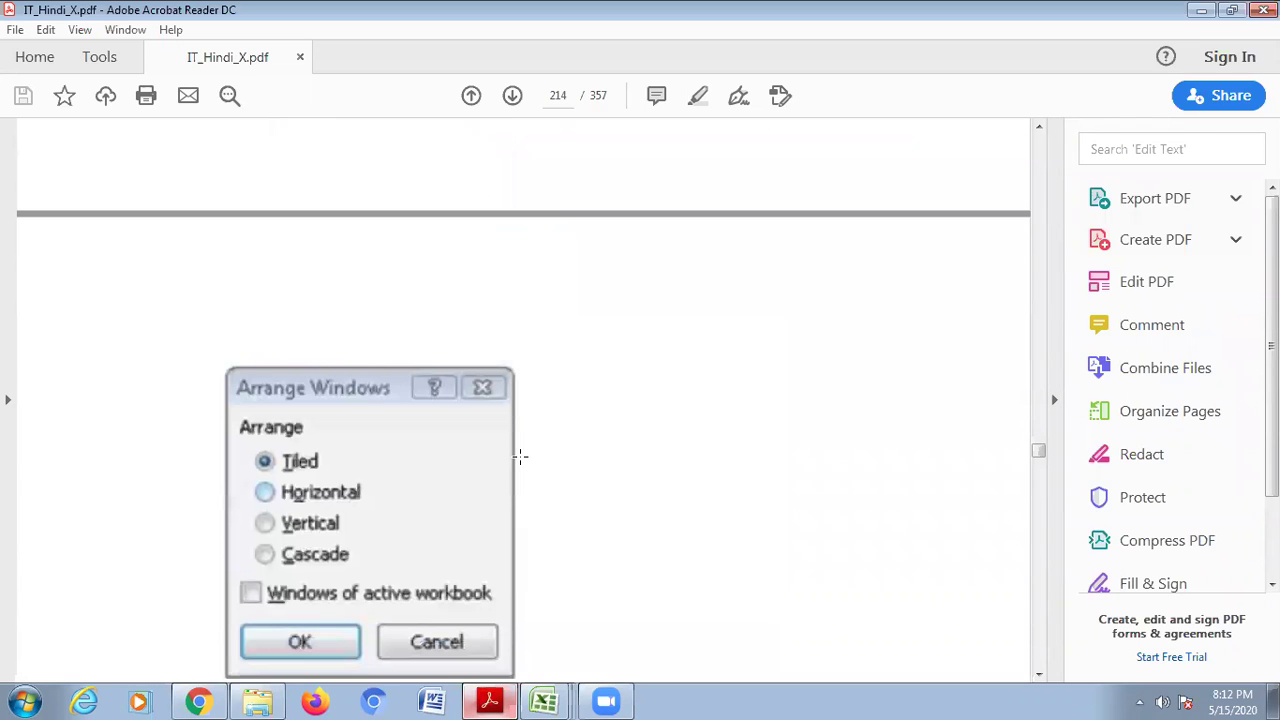
# Switch to the Book1.xlsx:1 window in Excel and arrange all open windows with the Vertical option.
pyautogui.click(545, 701)
pyautogui.click(548, 600)
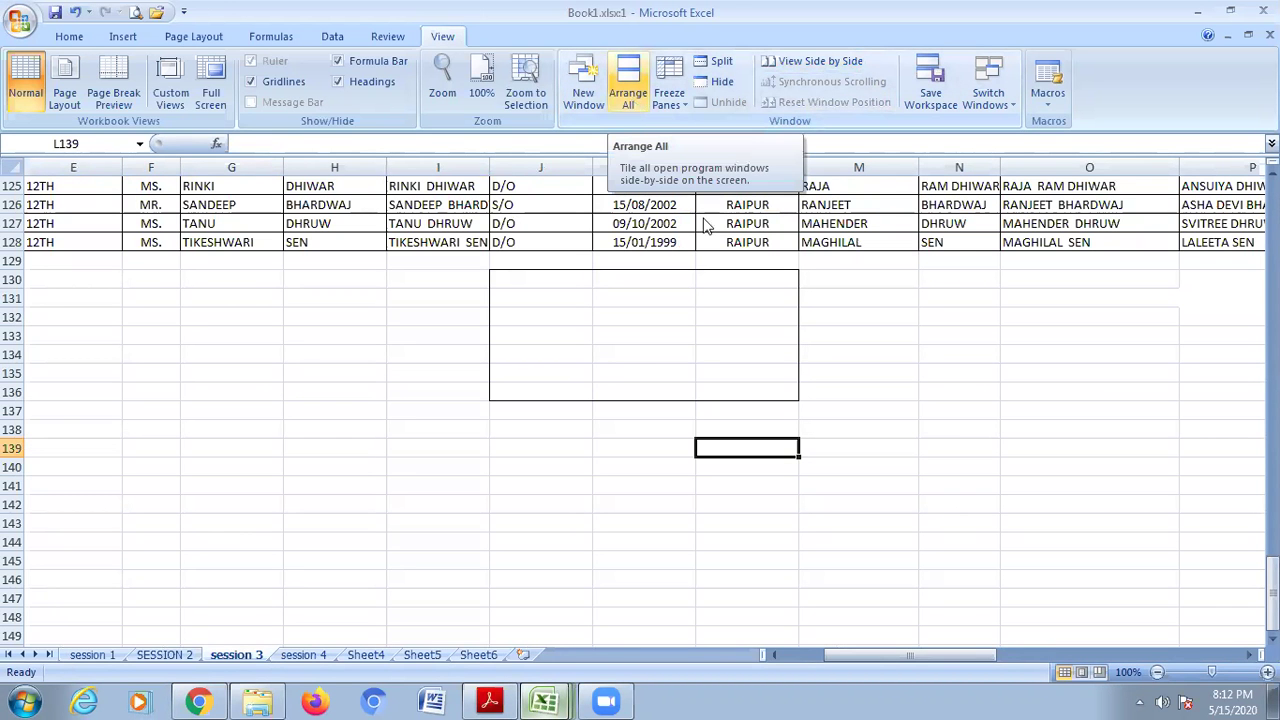
pyautogui.click(632, 107)
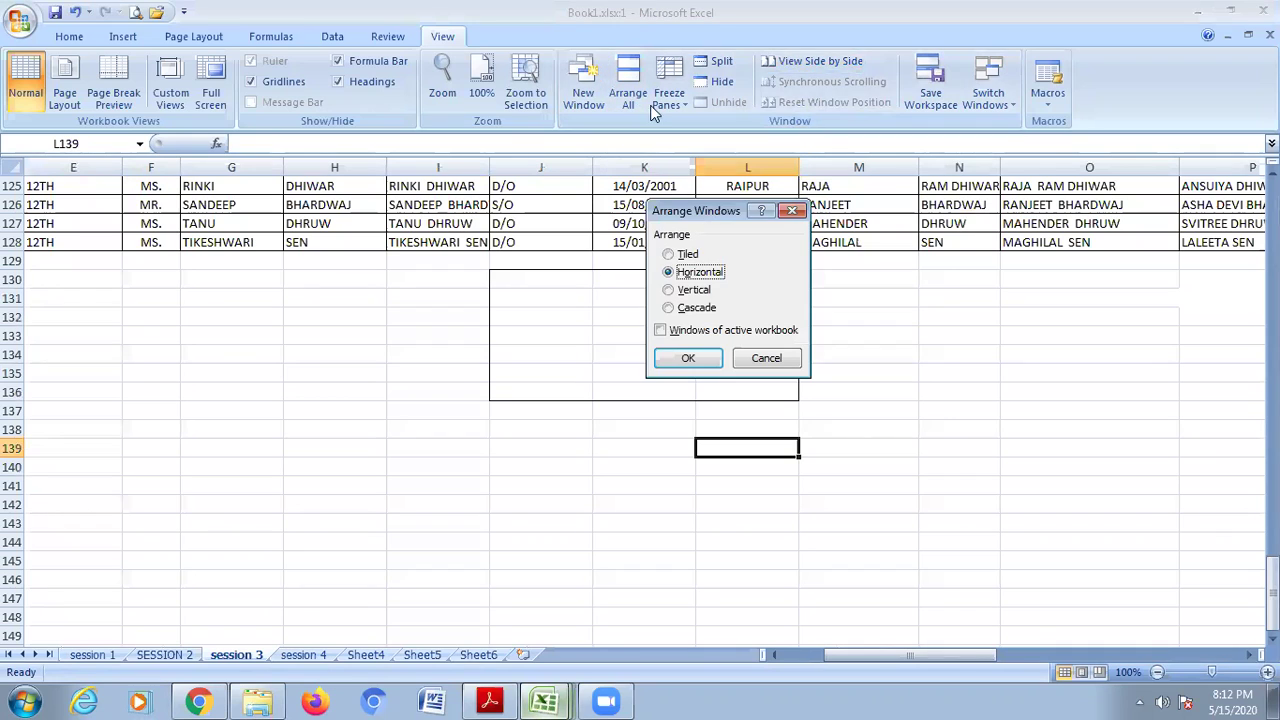
pyautogui.click(697, 290)
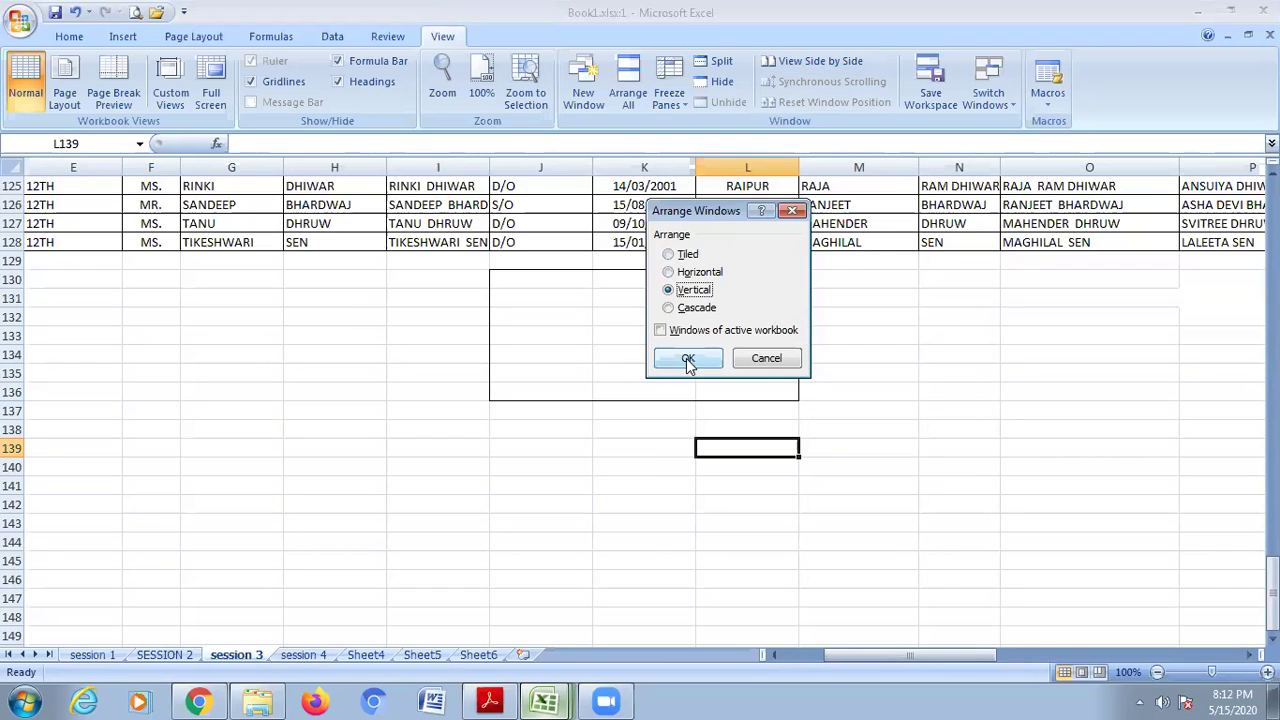
pyautogui.click(688, 358)
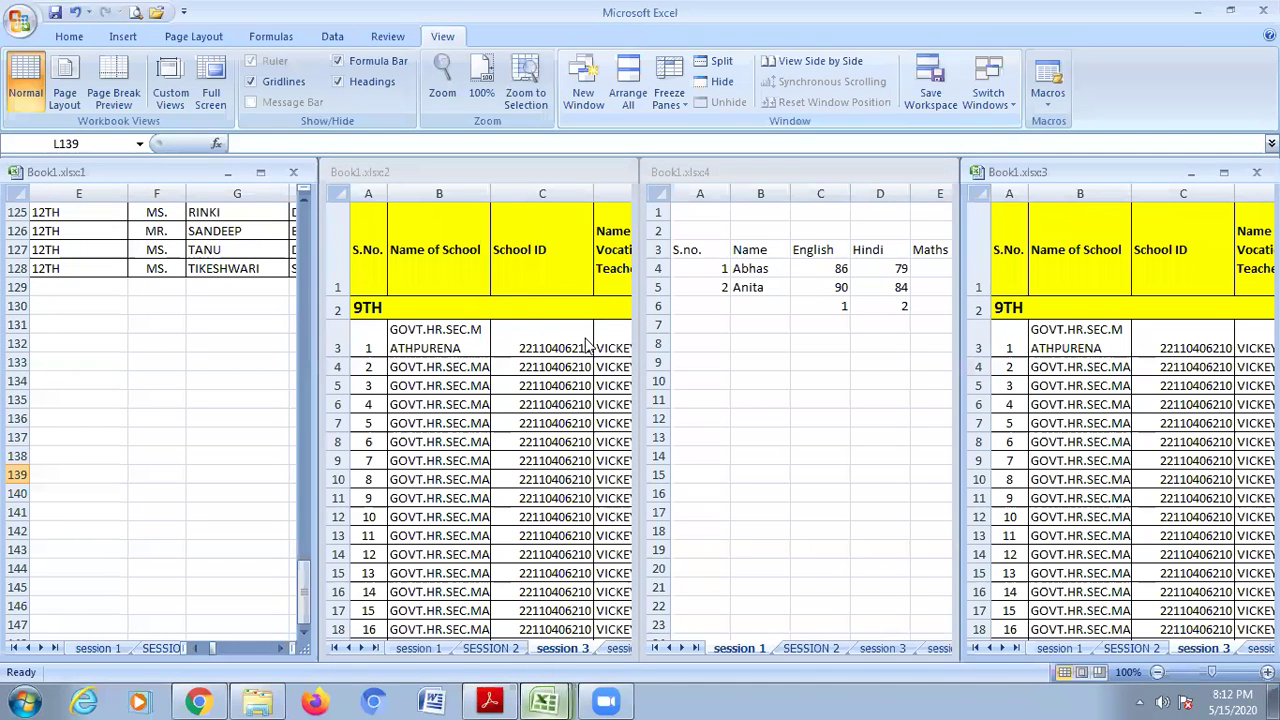
# Make Book1.xlsx:4 the active window among the arranged windows and minimize it.
pyautogui.scroll(4, 457, 420)
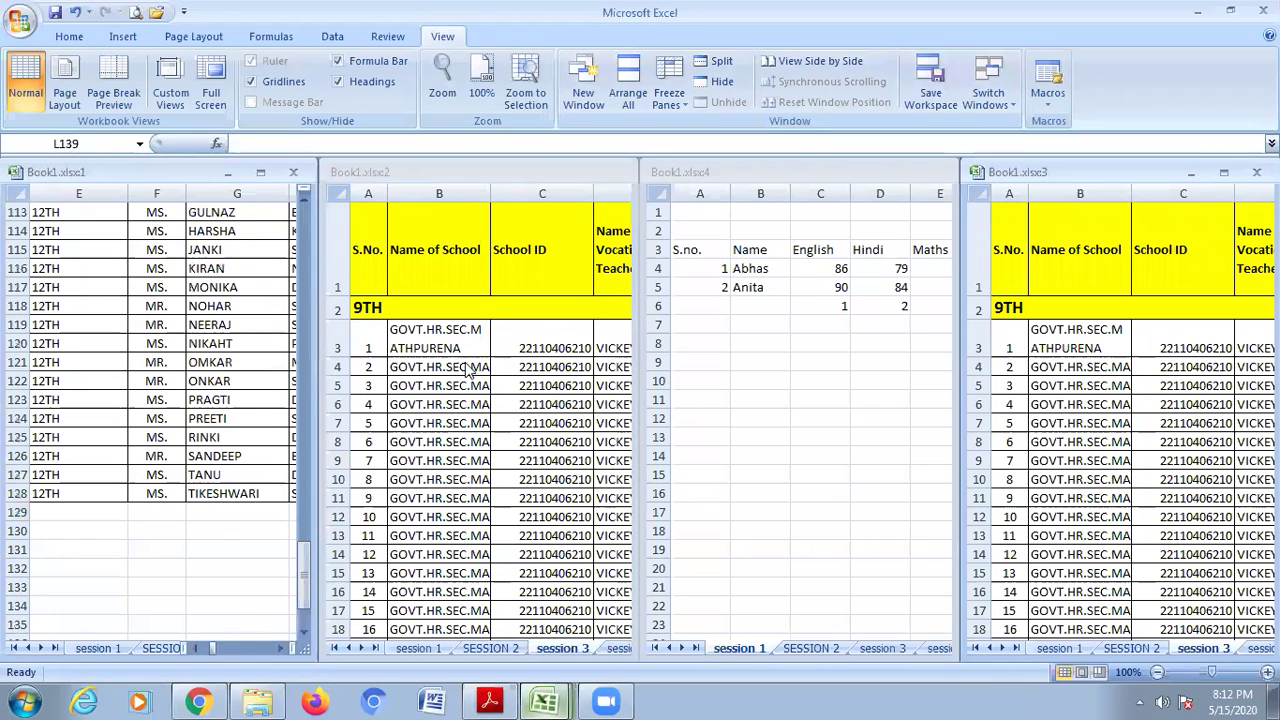
pyautogui.scroll(8, 470, 370)
pyautogui.scroll(5, 472, 322)
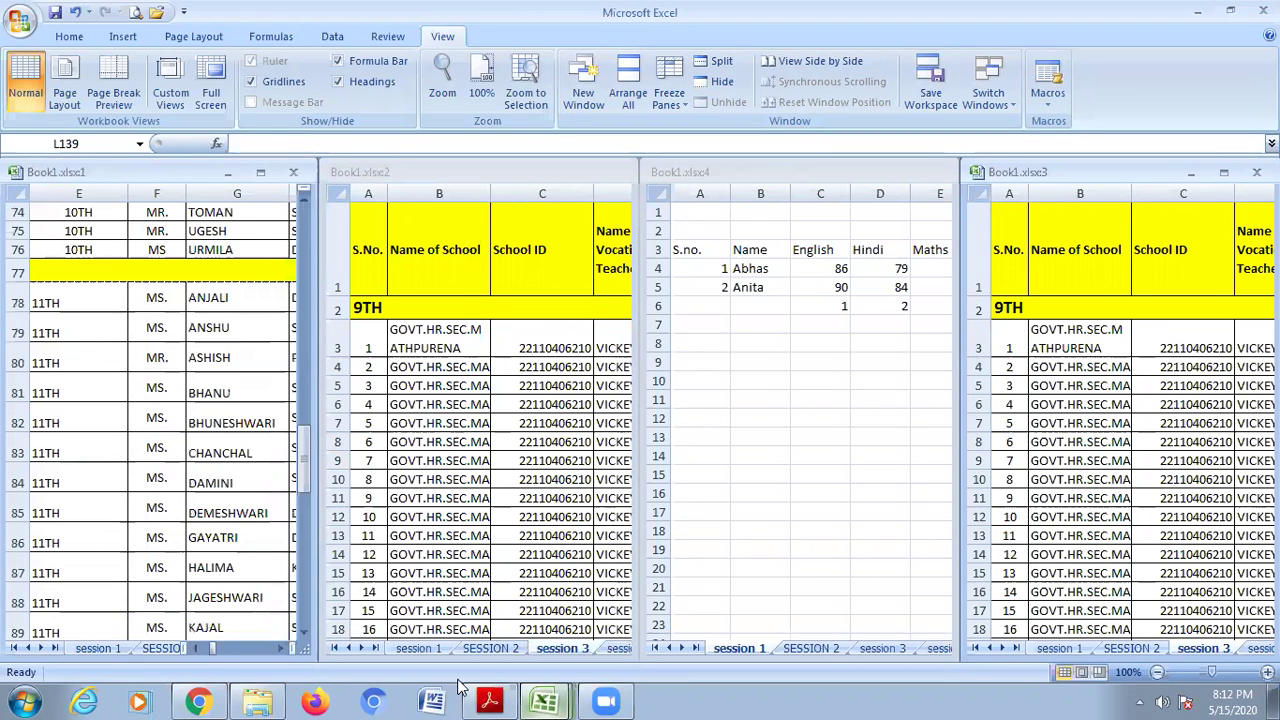
pyautogui.scroll(12, 460, 686)
pyautogui.scroll(12, 460, 686)
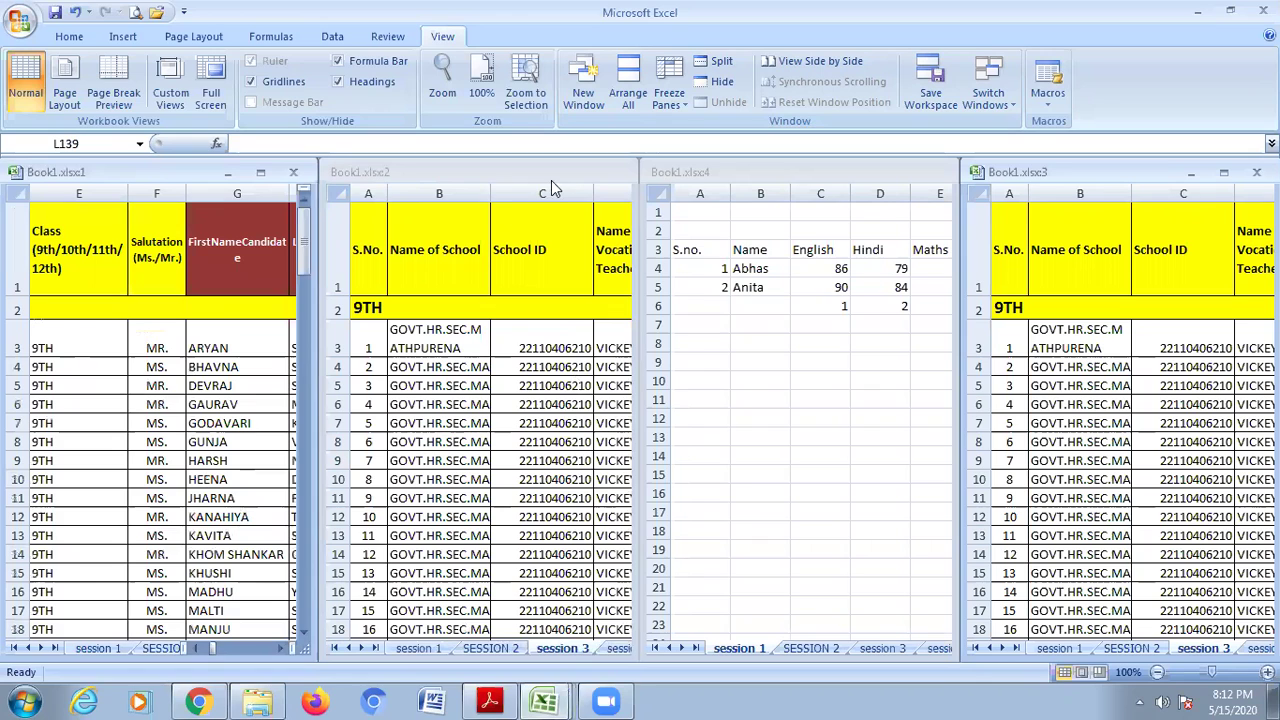
pyautogui.click(982, 98)
pyautogui.click(1015, 187)
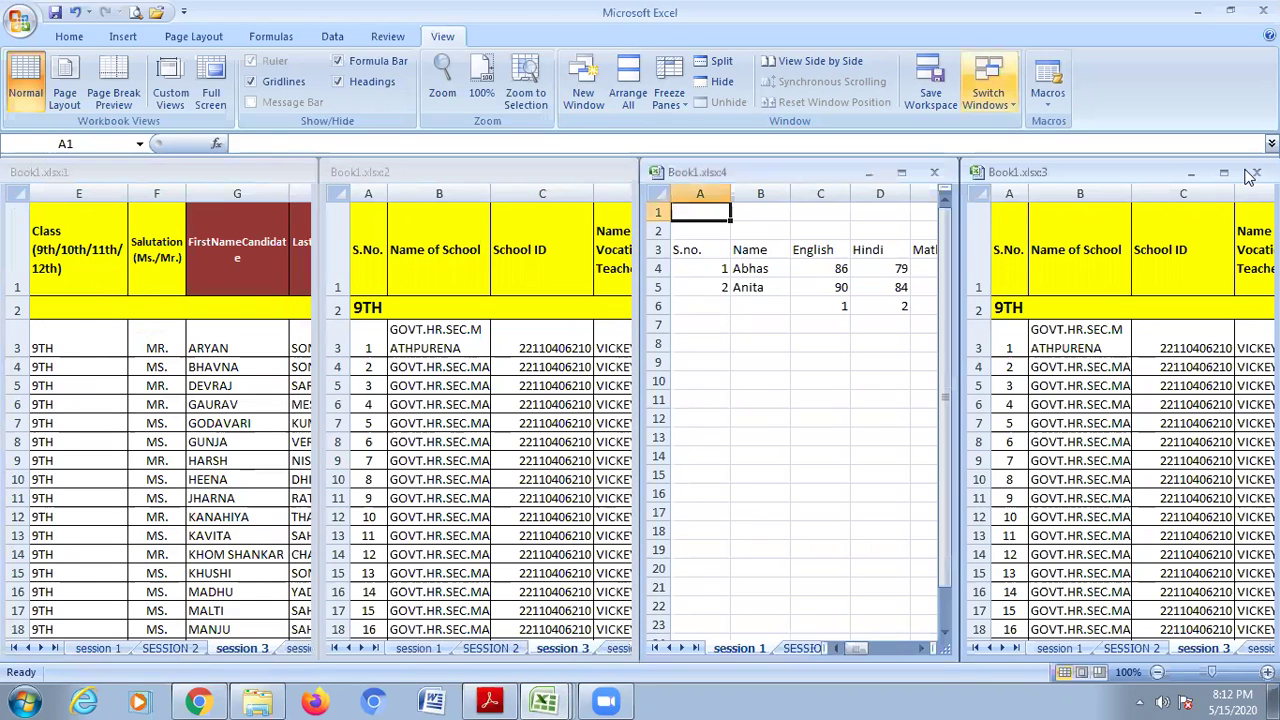
pyautogui.click(868, 172)
# Switch to the PDF textbook, examine the exercises on page 214, and review the preceding pages back to the Print Area figure on page 211.
pyautogui.click(488, 693)
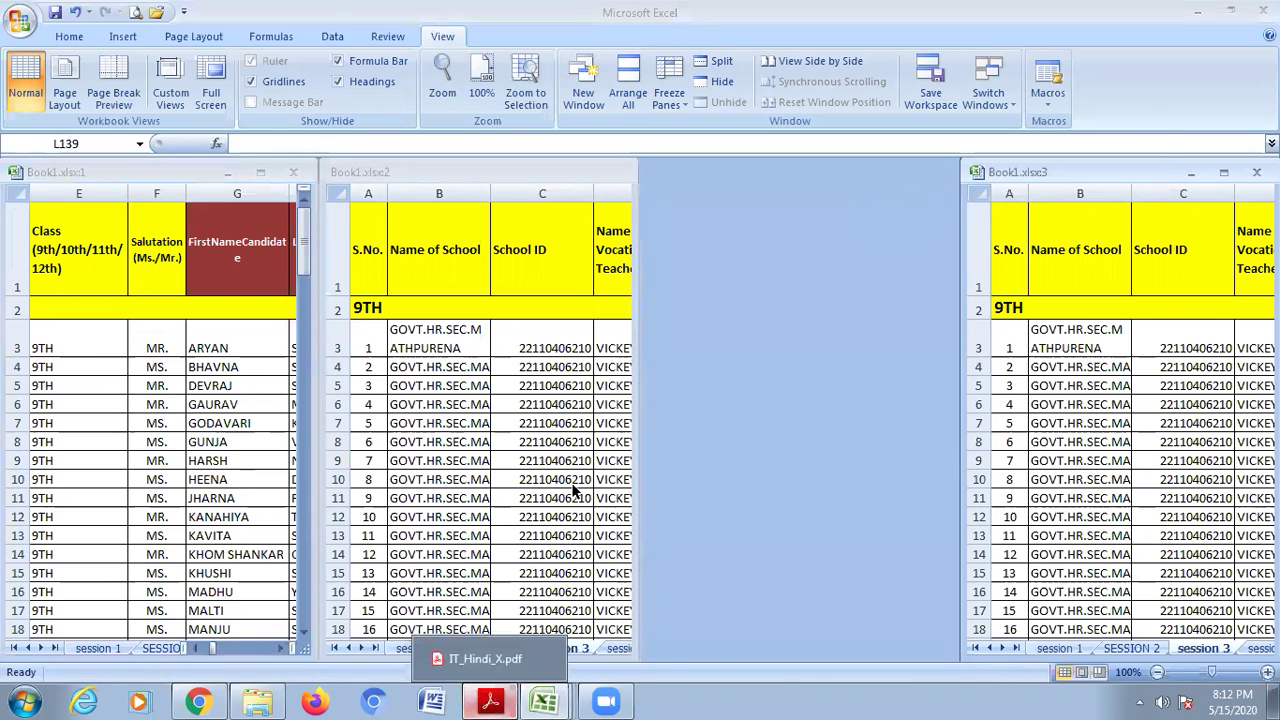
pyautogui.scroll(-3, 573, 490)
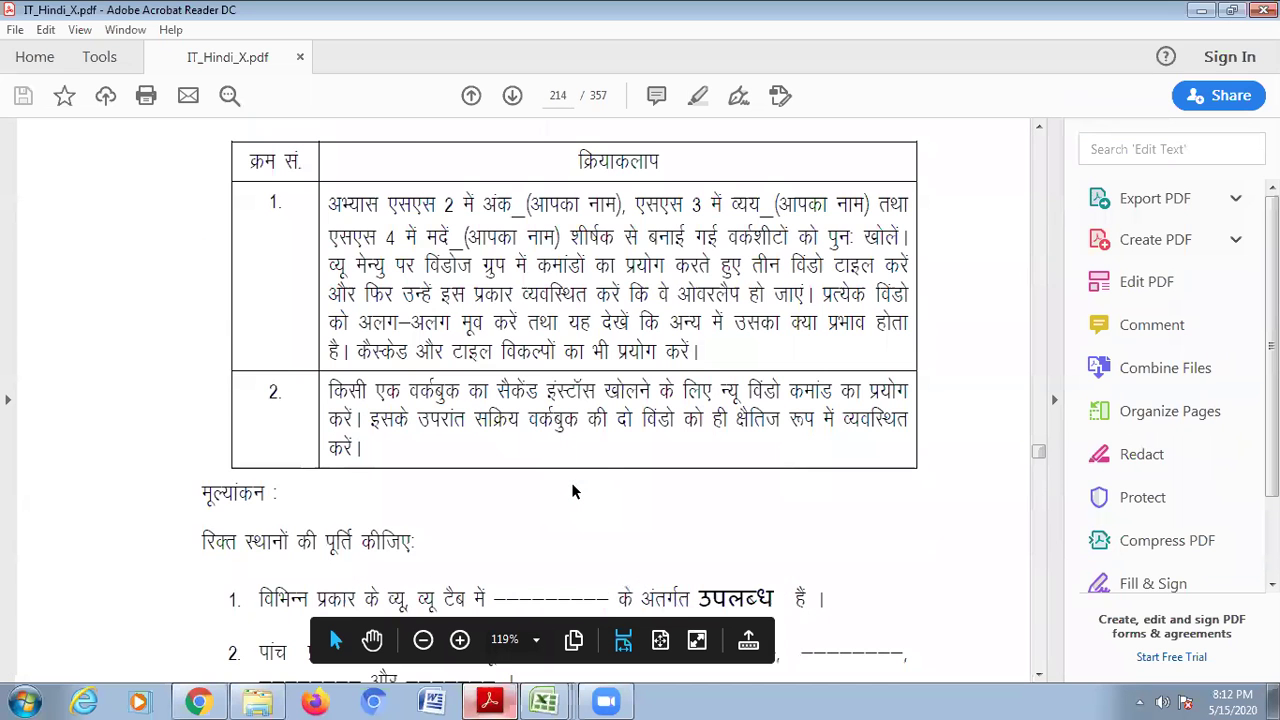
pyautogui.scroll(-3, 573, 491)
pyautogui.scroll(7, 573, 481)
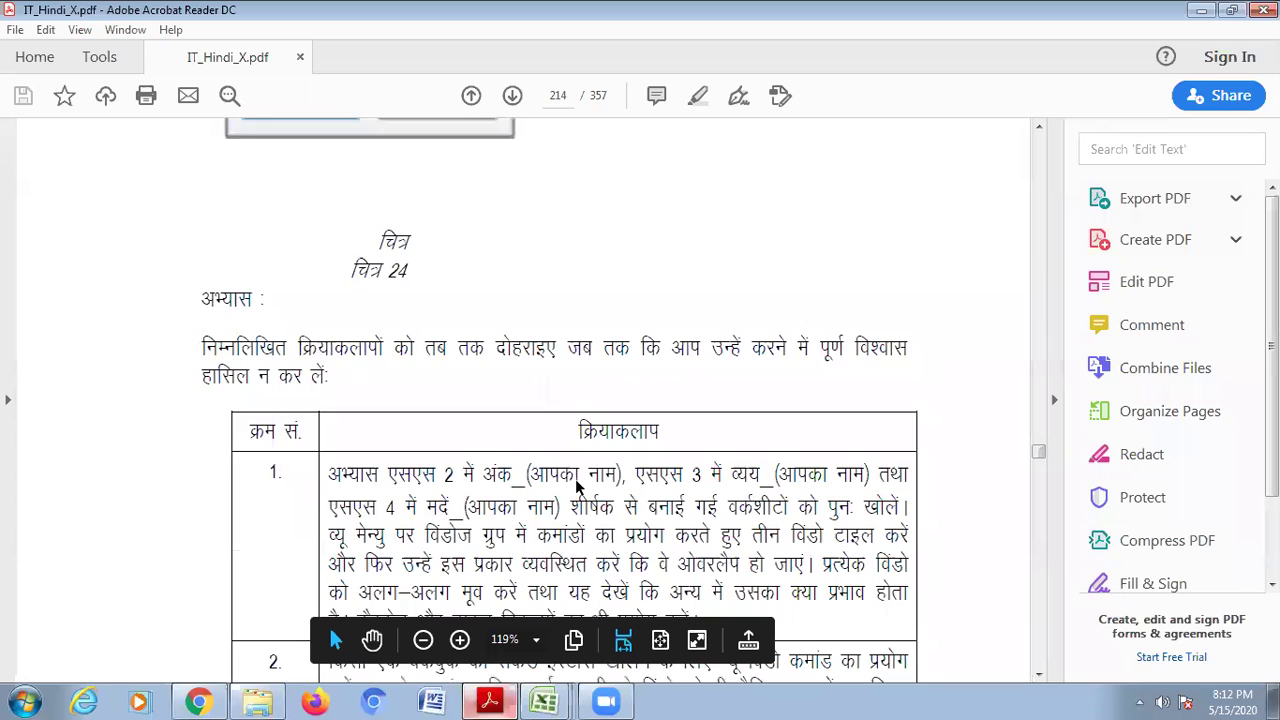
pyautogui.scroll(7, 577, 486)
pyautogui.scroll(5, 583, 469)
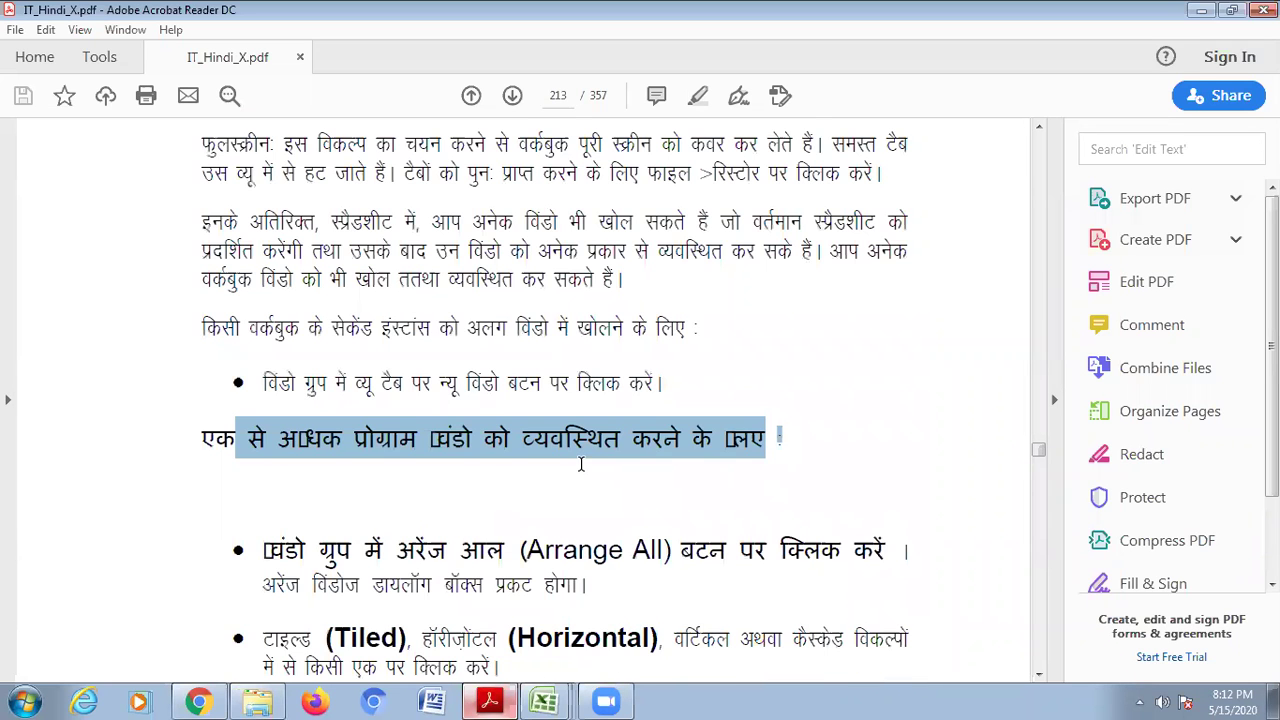
pyautogui.scroll(7, 581, 462)
pyautogui.scroll(4, 581, 462)
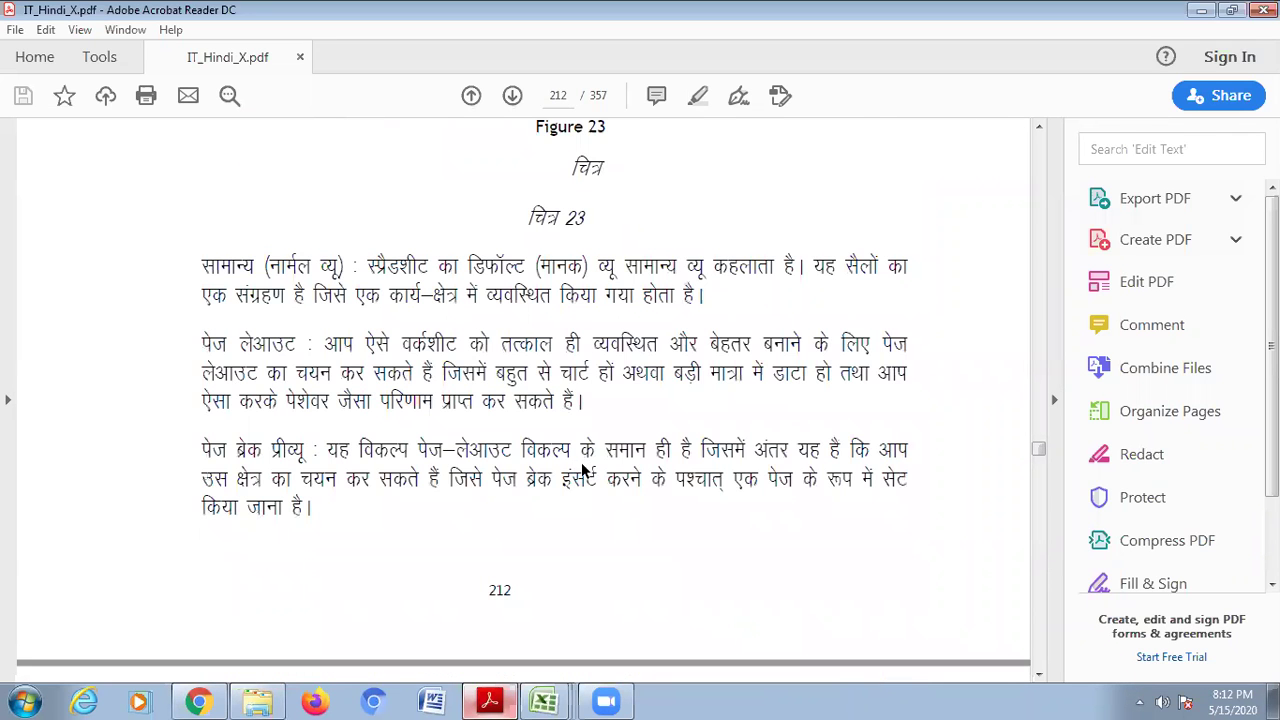
pyautogui.scroll(10, 583, 470)
pyautogui.scroll(10, 582, 464)
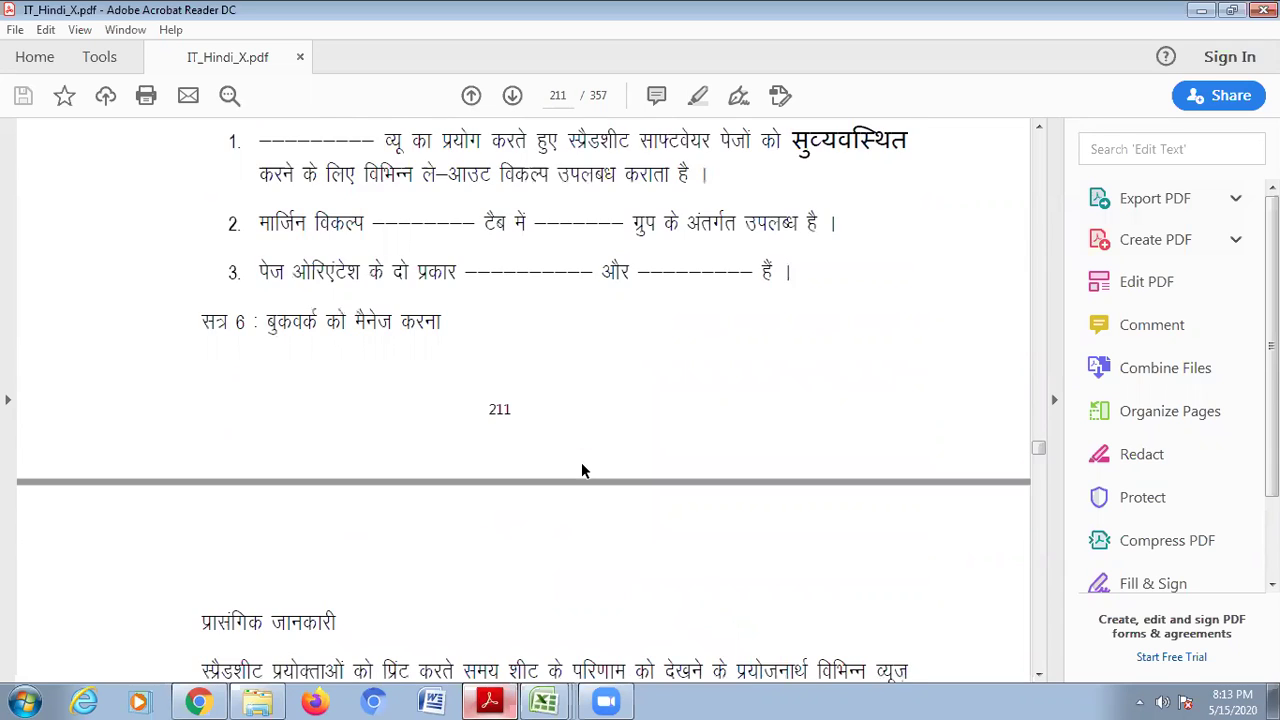
pyautogui.scroll(1, 583, 470)
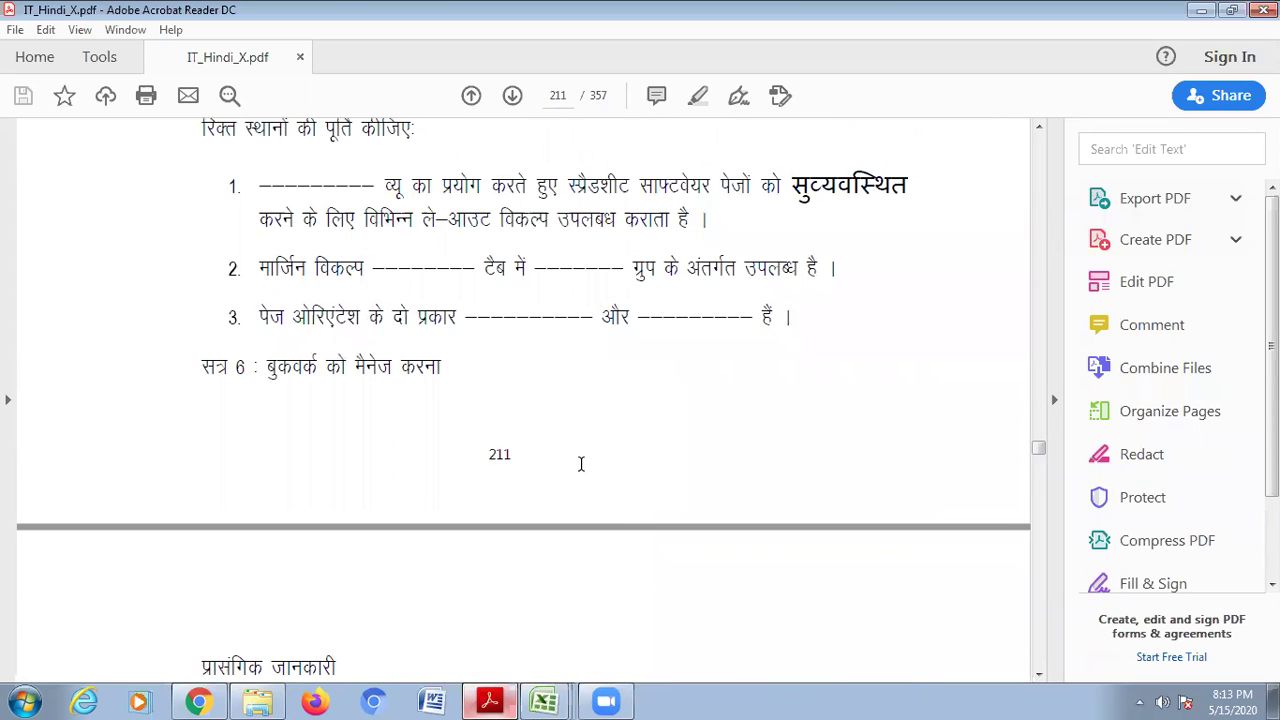
pyautogui.scroll(4, 581, 470)
pyautogui.scroll(15, 582, 464)
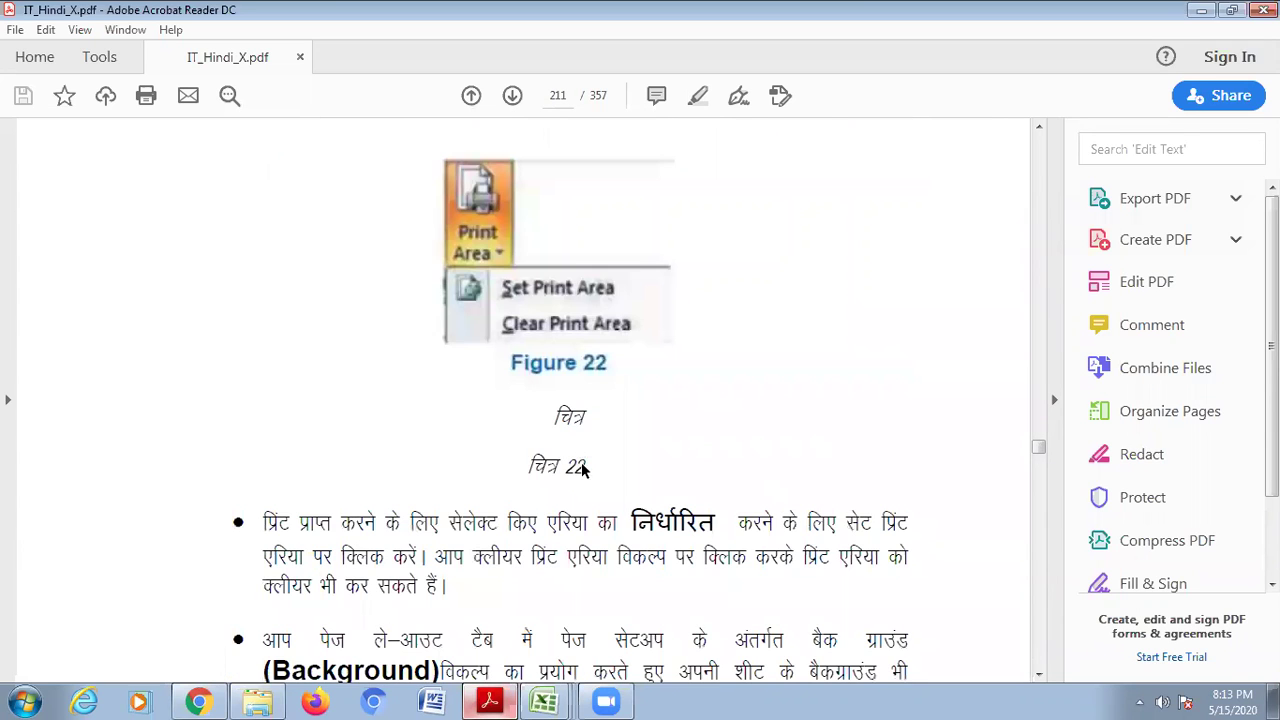